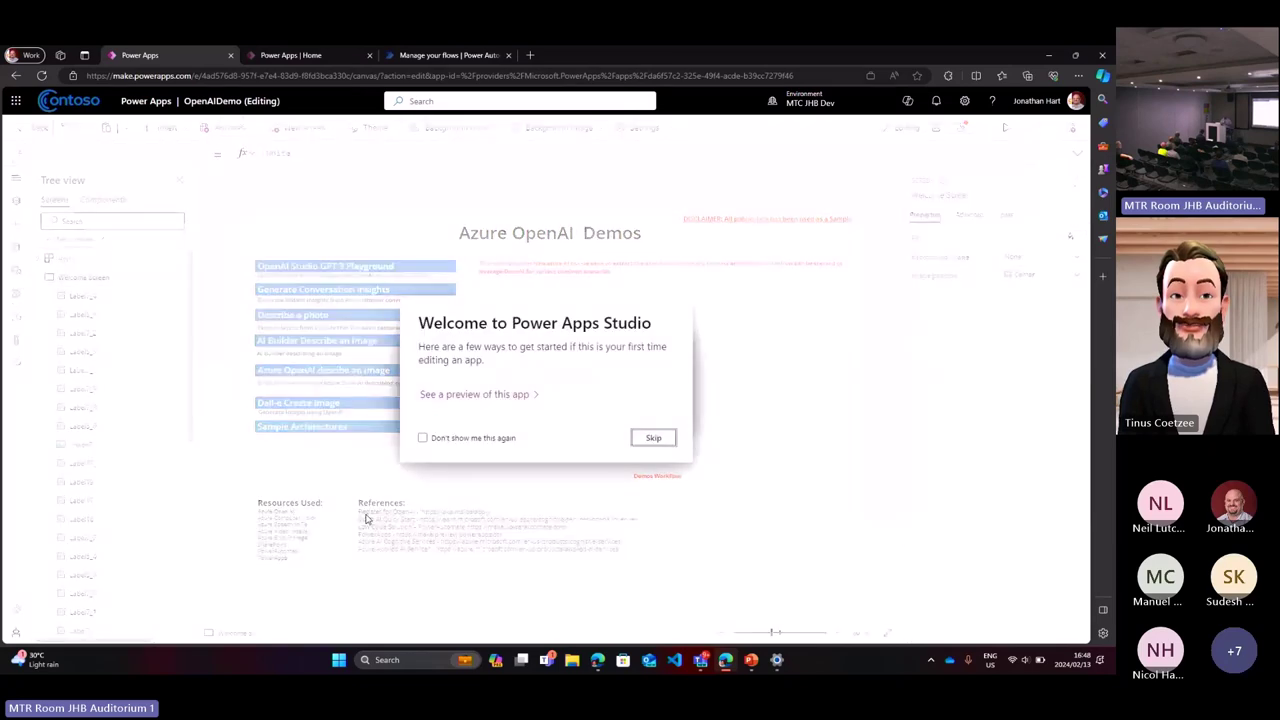
Step: Dismiss the welcome message, preview the app and open the Describe an image screen
left_click(648, 441)
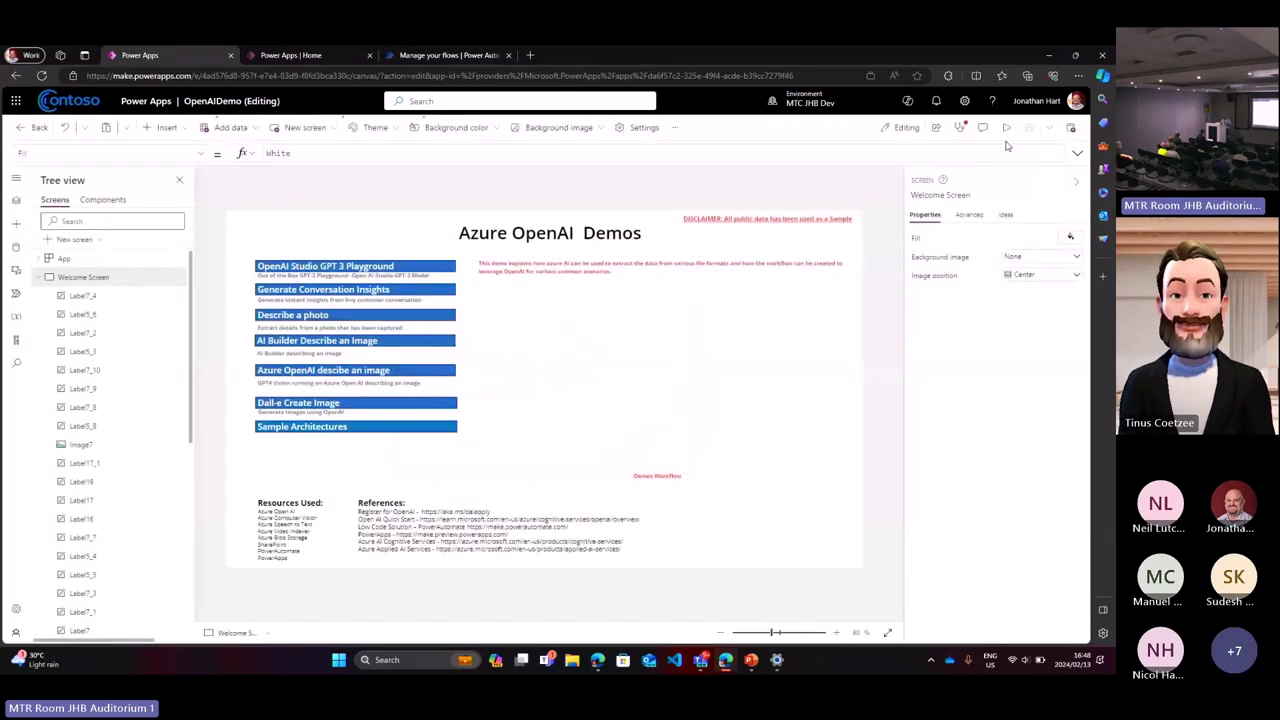
left_click(1005, 127)
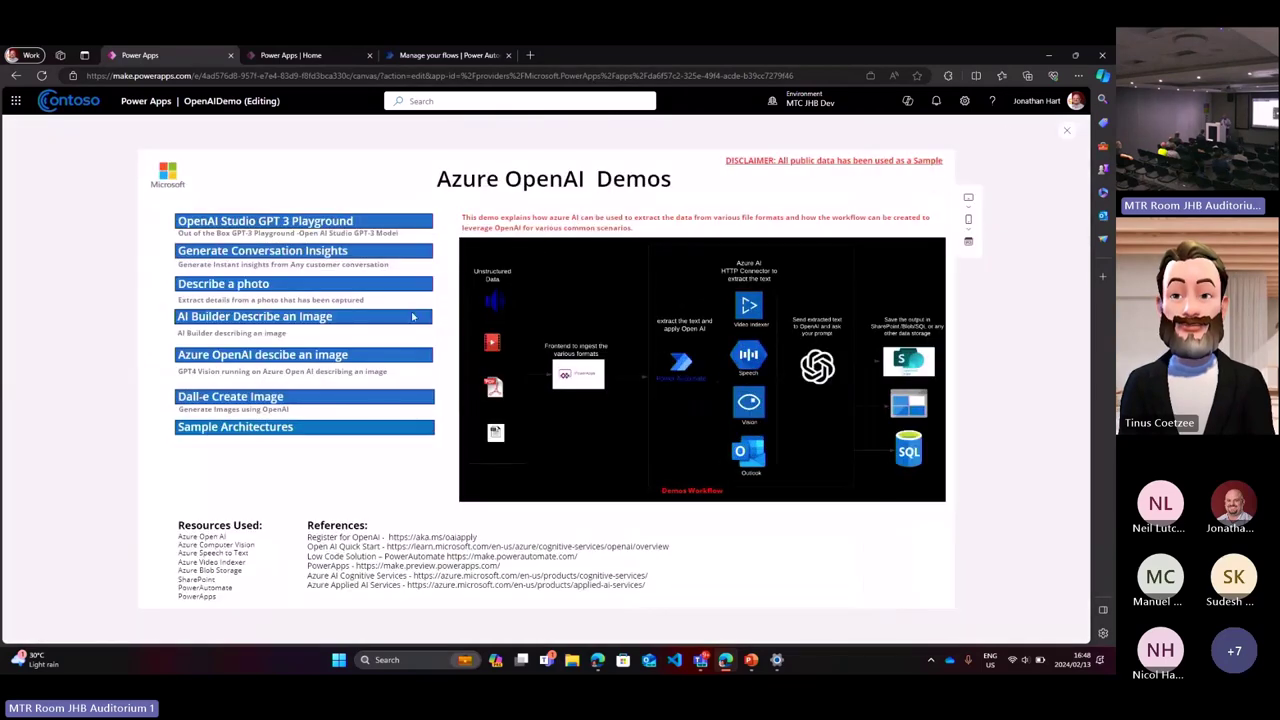
left_click(295, 318)
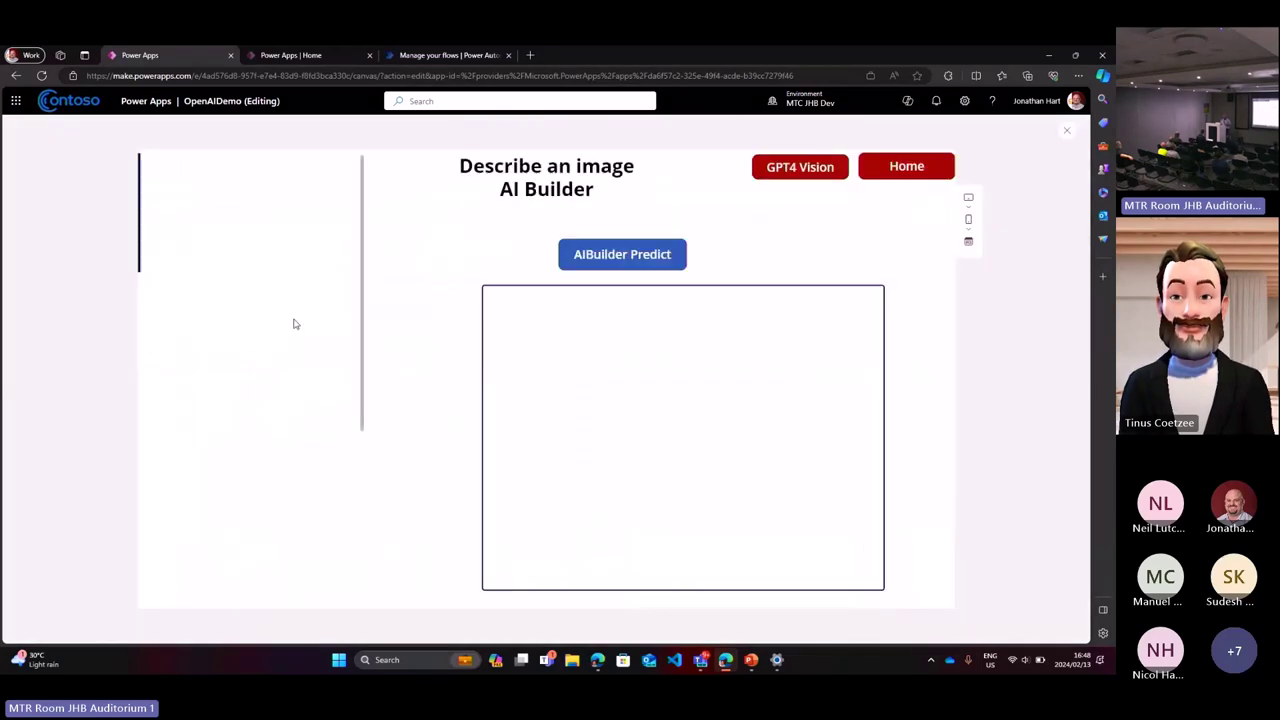
right_click(295, 323)
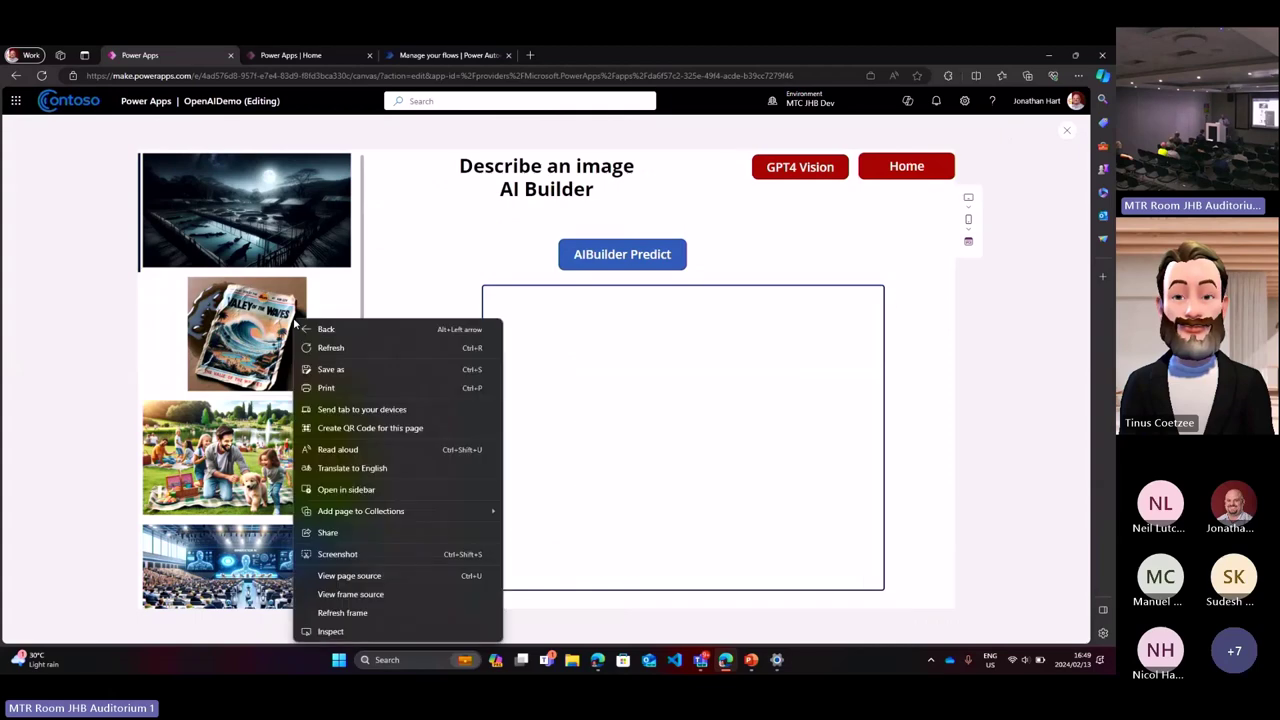
scroll(233, 430, "down", 2)
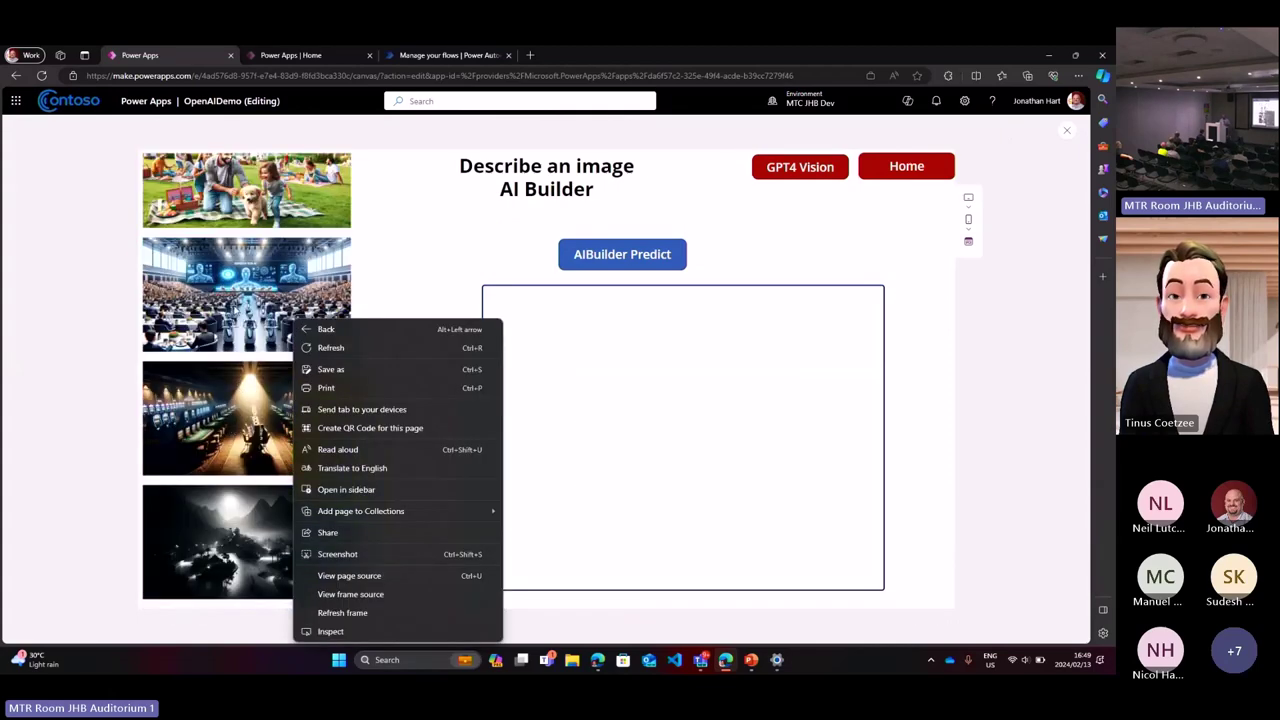
Step: Have AI Builder caption the picnic photo as 'a person and a dog at a picnic', then go to GPT4 Vision
left_click(238, 250)
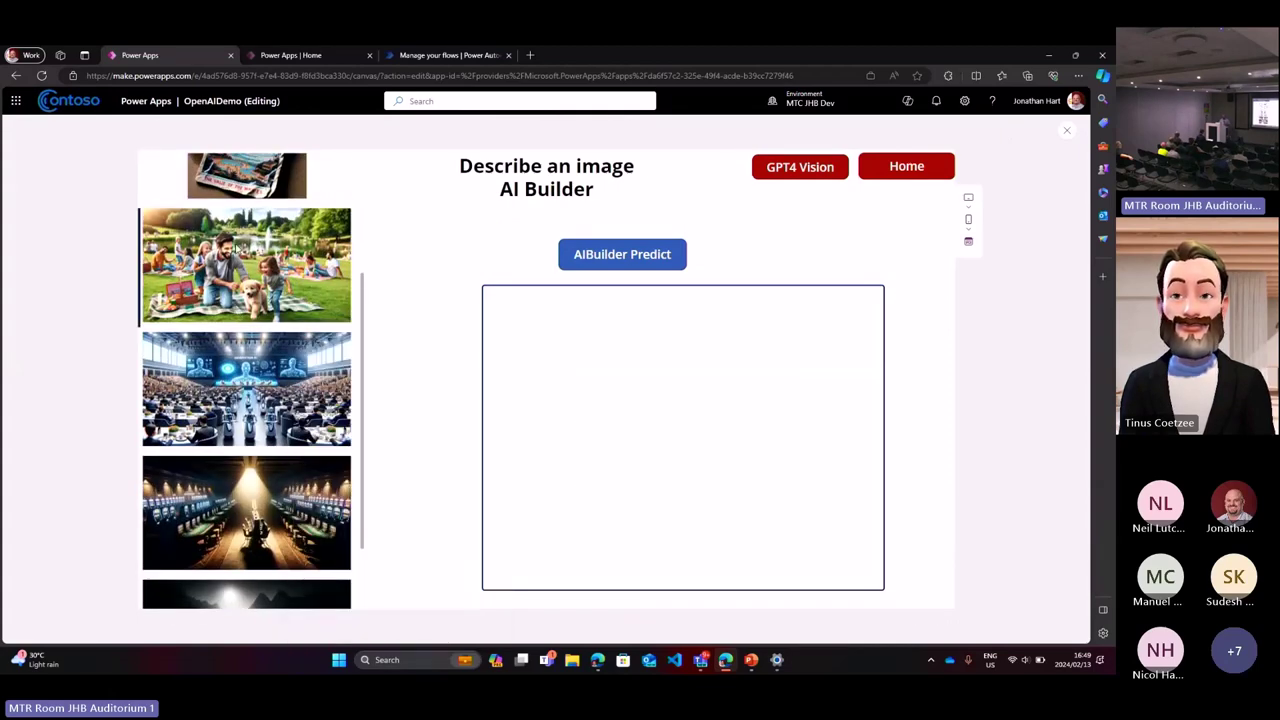
left_click(643, 254)
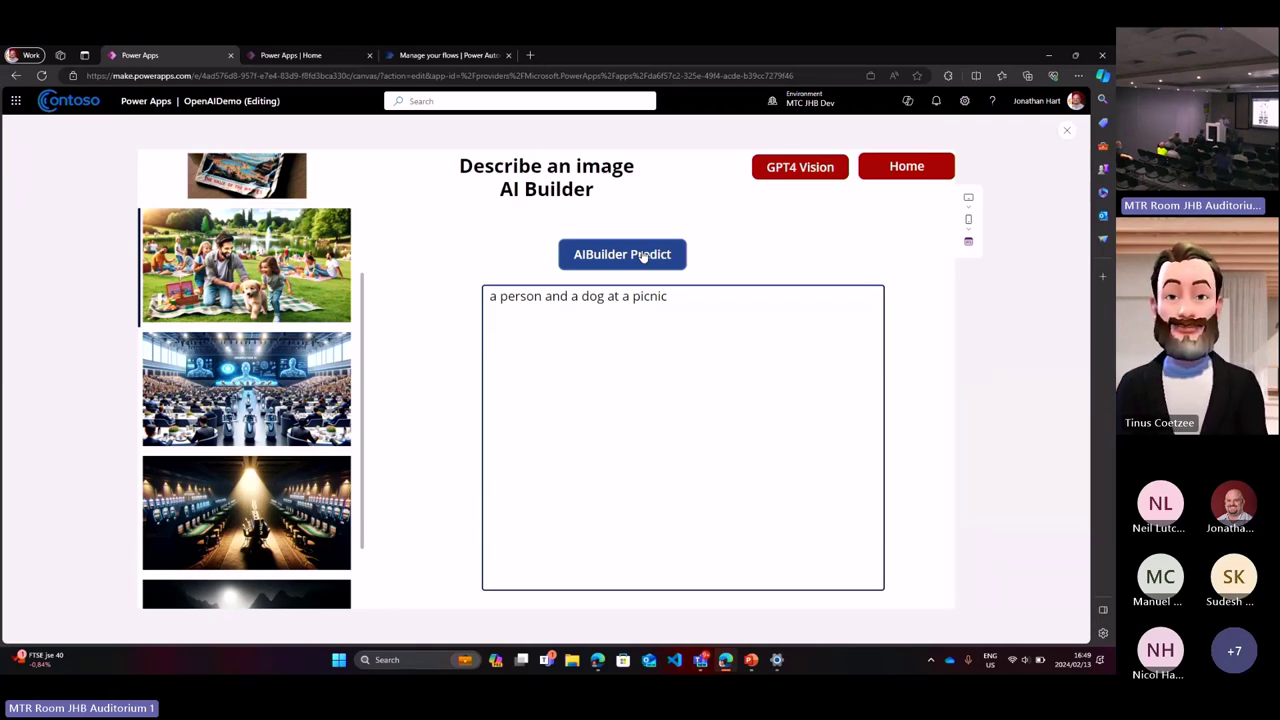
left_click(797, 168)
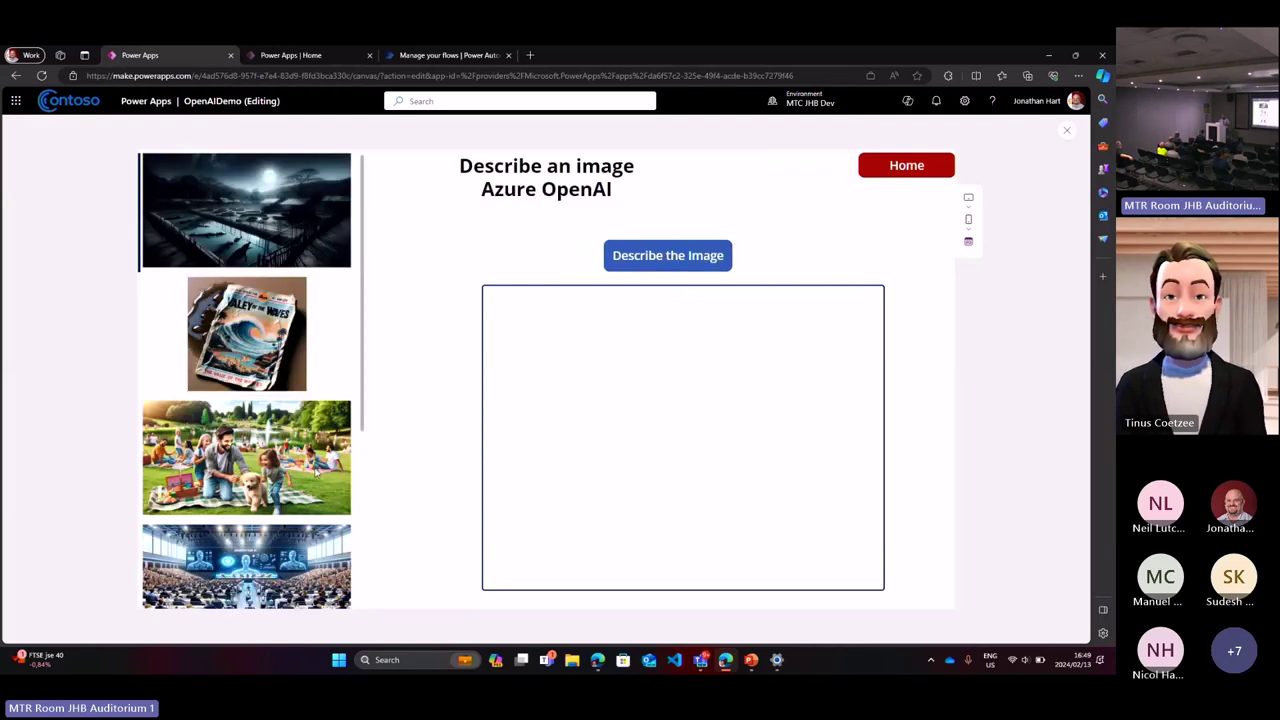
Step: Ask Azure OpenAI to describe the picnic photo twice, getting a 502 BadGateway, then open the cloud flows list
left_click(316, 470)
left_click(645, 262)
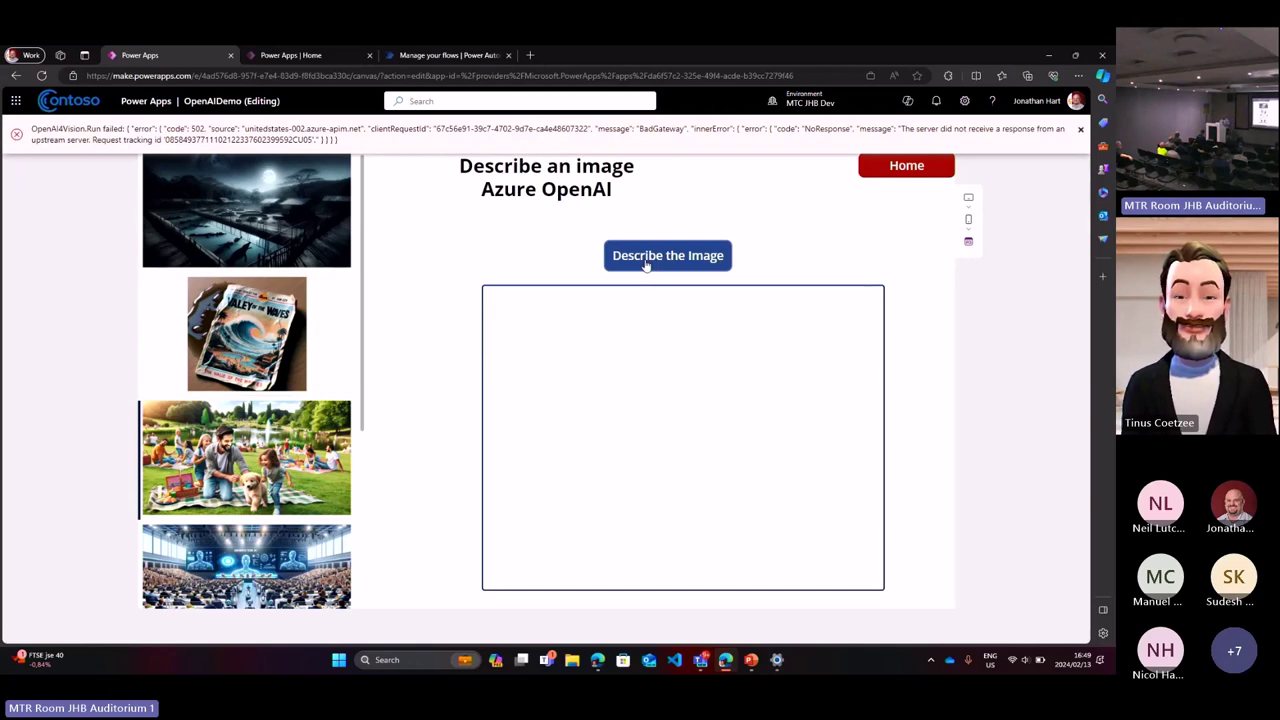
left_click(645, 261)
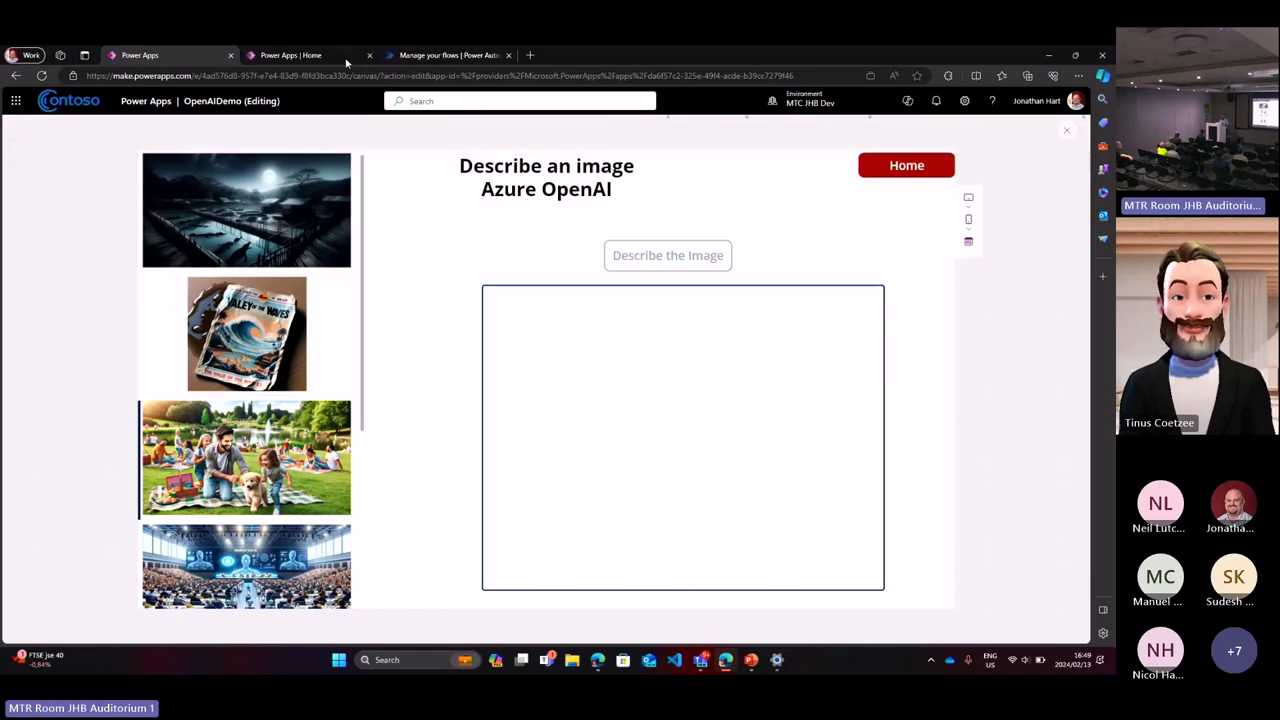
left_click(295, 55)
left_click(417, 52)
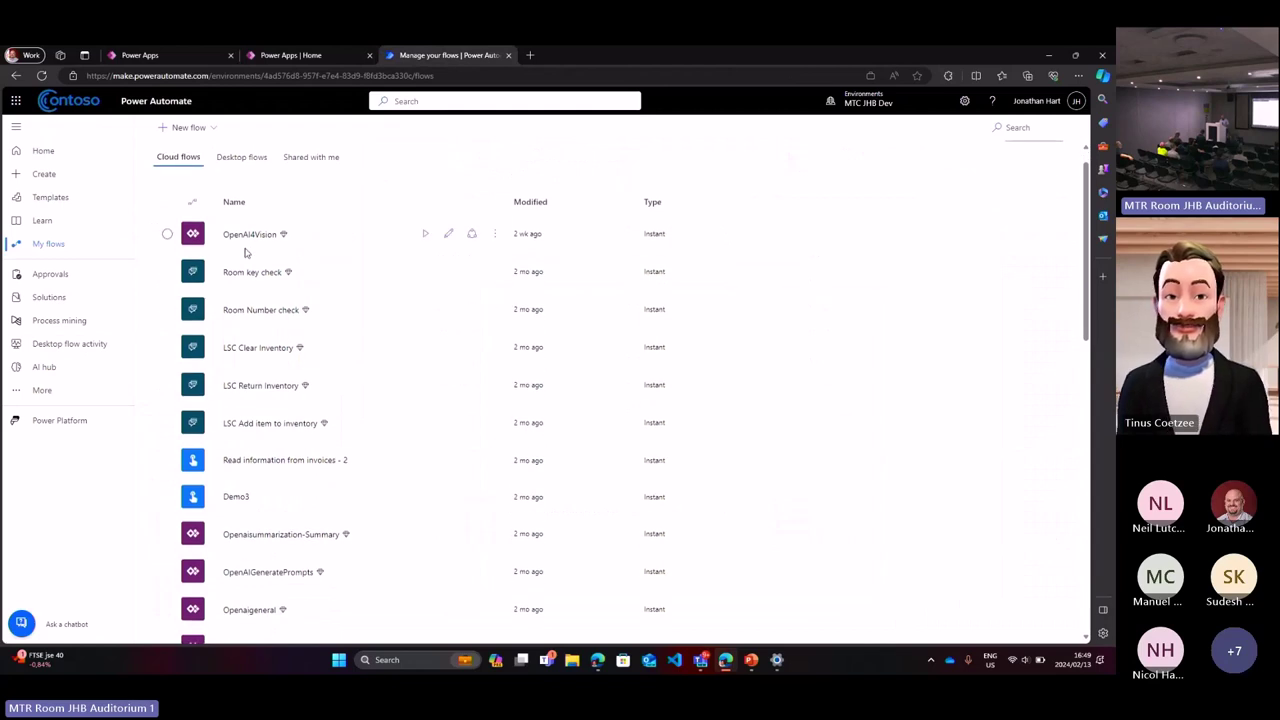
Step: Open OpenAI4Vision in the editor, then leave without saving to reach its details page
left_click(450, 240)
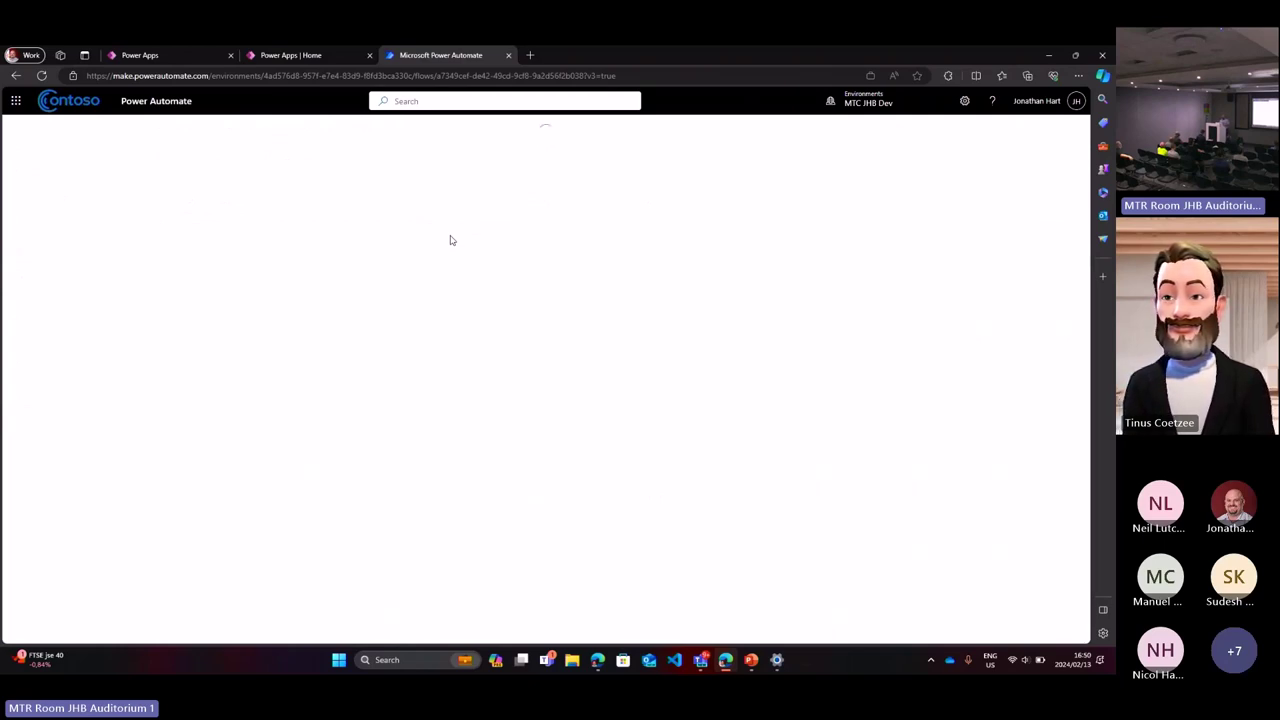
left_click(222, 57)
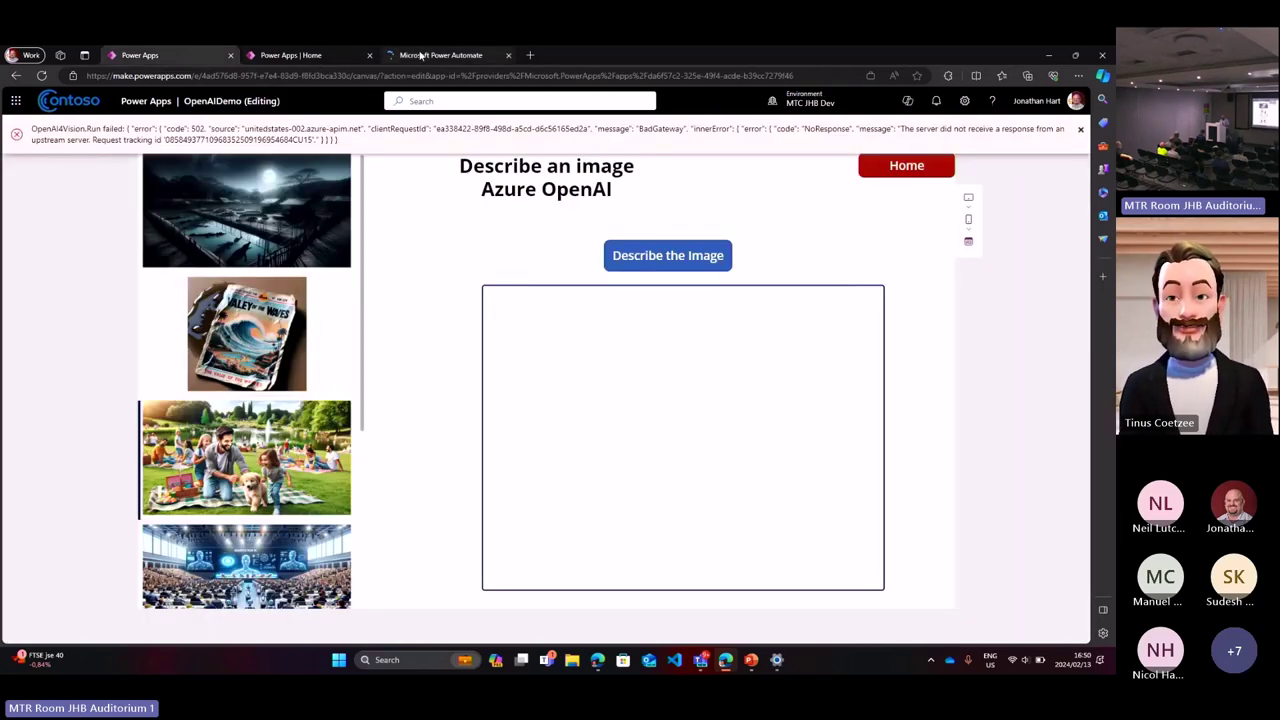
left_click(421, 56)
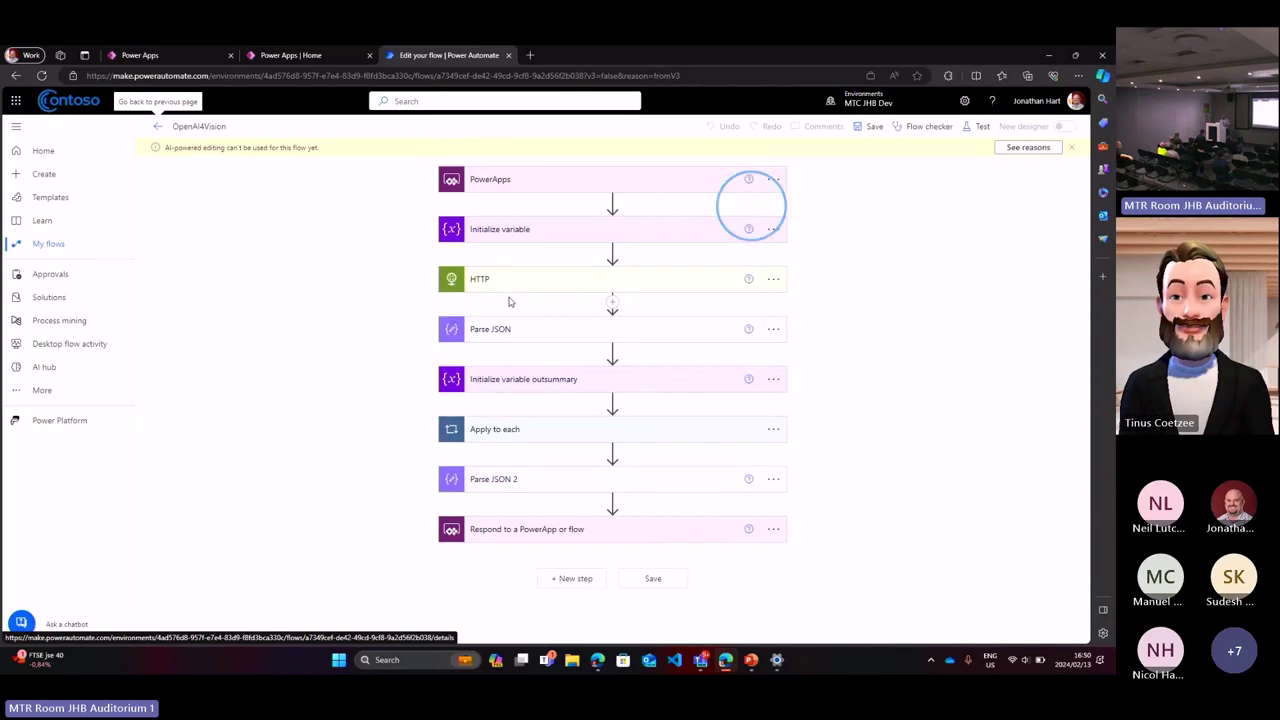
left_click(156, 131)
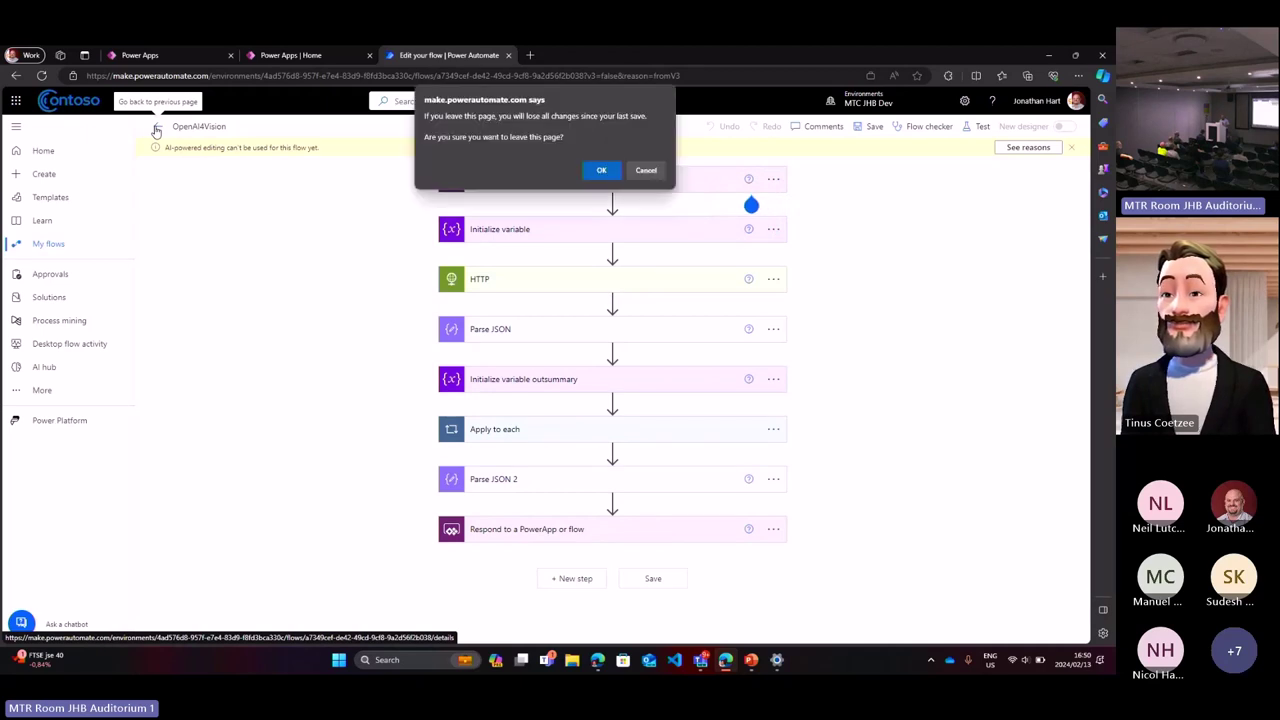
left_click(601, 171)
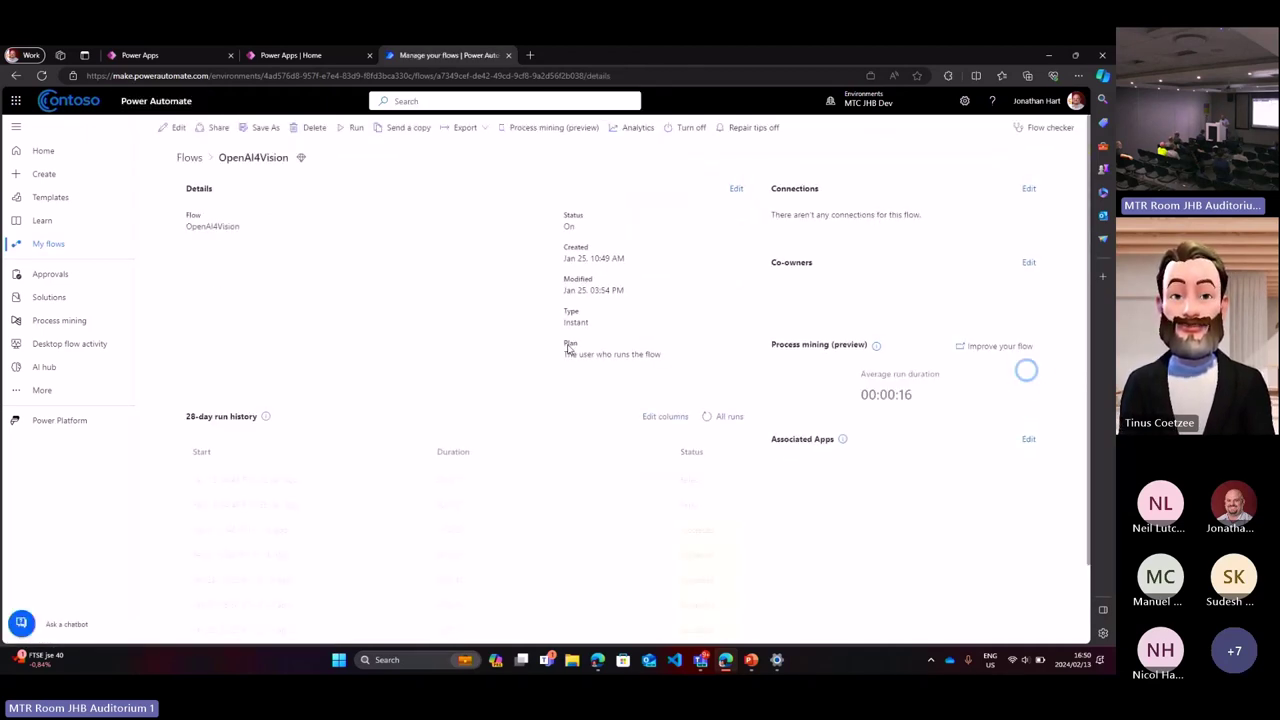
Step: Open the most recent failed run and inspect the Parse JSON step's details
left_click(255, 484)
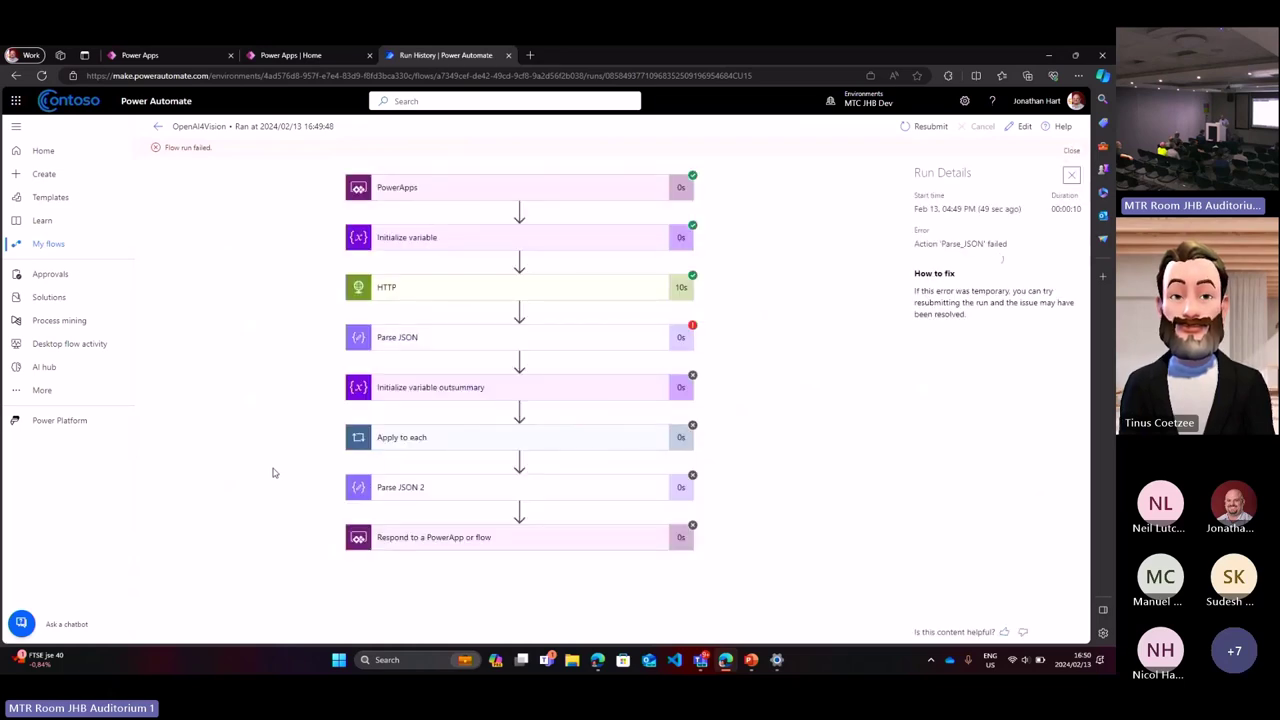
left_click(443, 345)
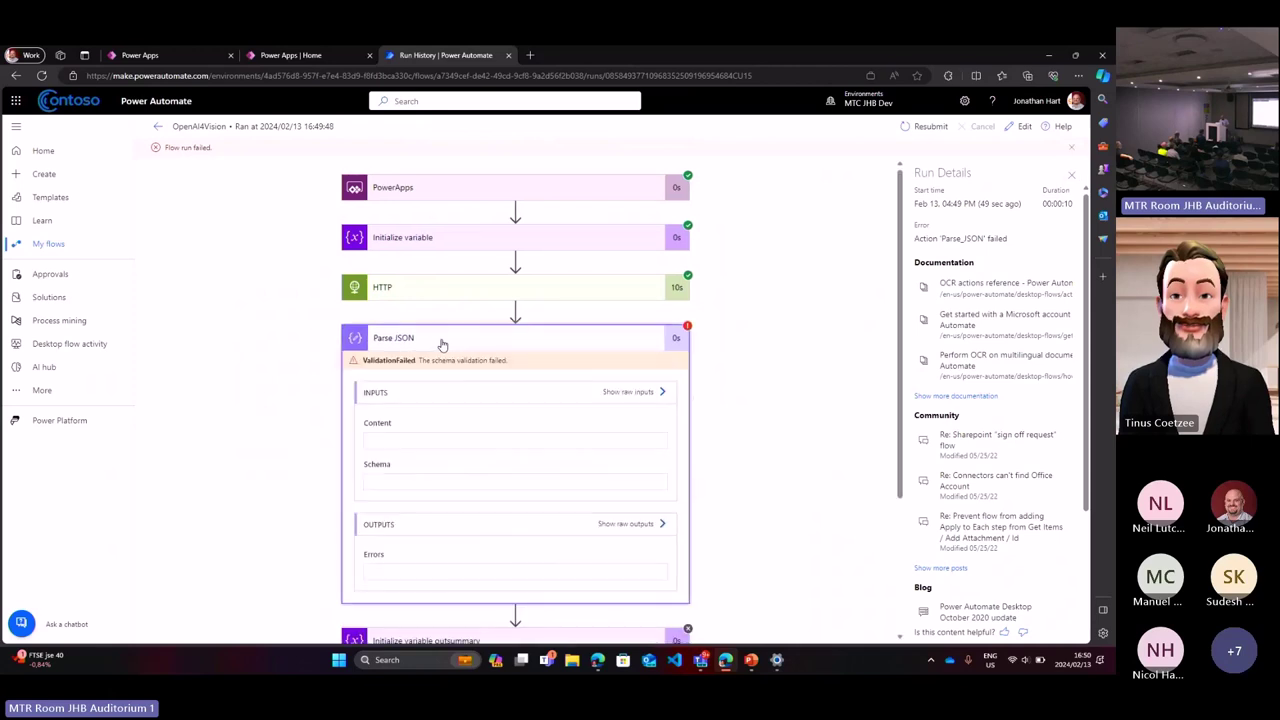
scroll(519, 457, "down", 2)
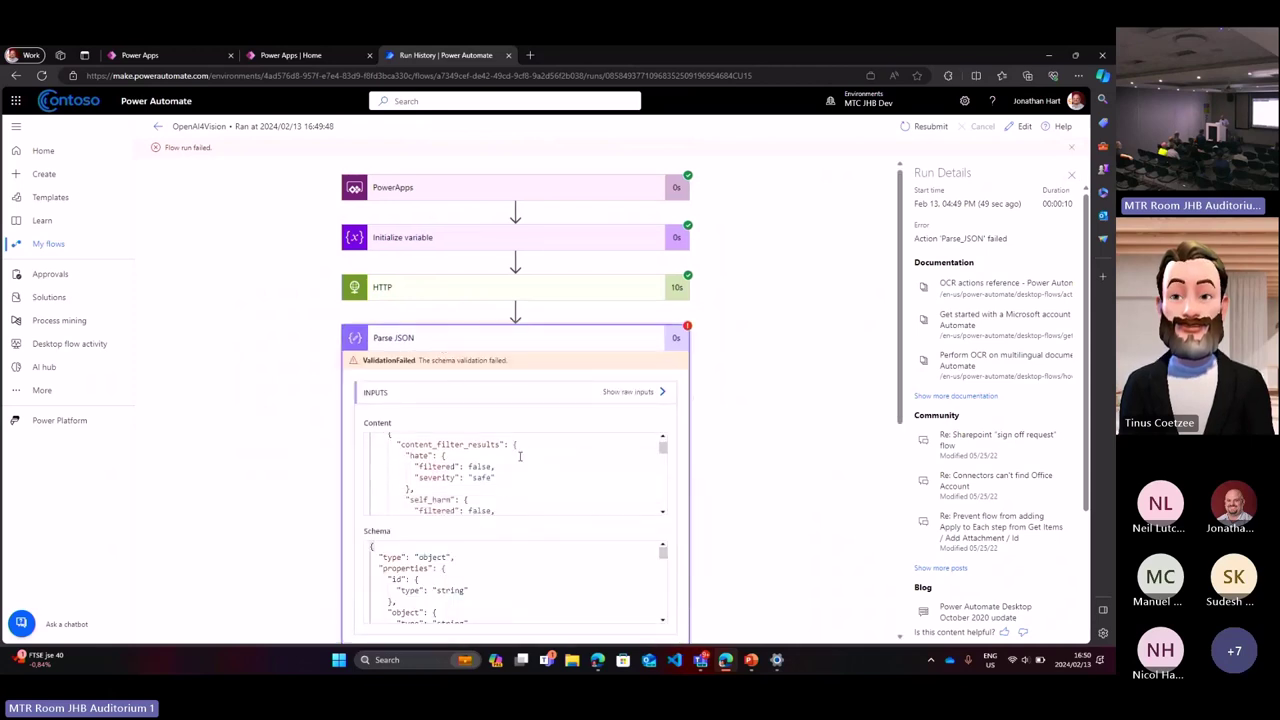
scroll(714, 436, "down", 5)
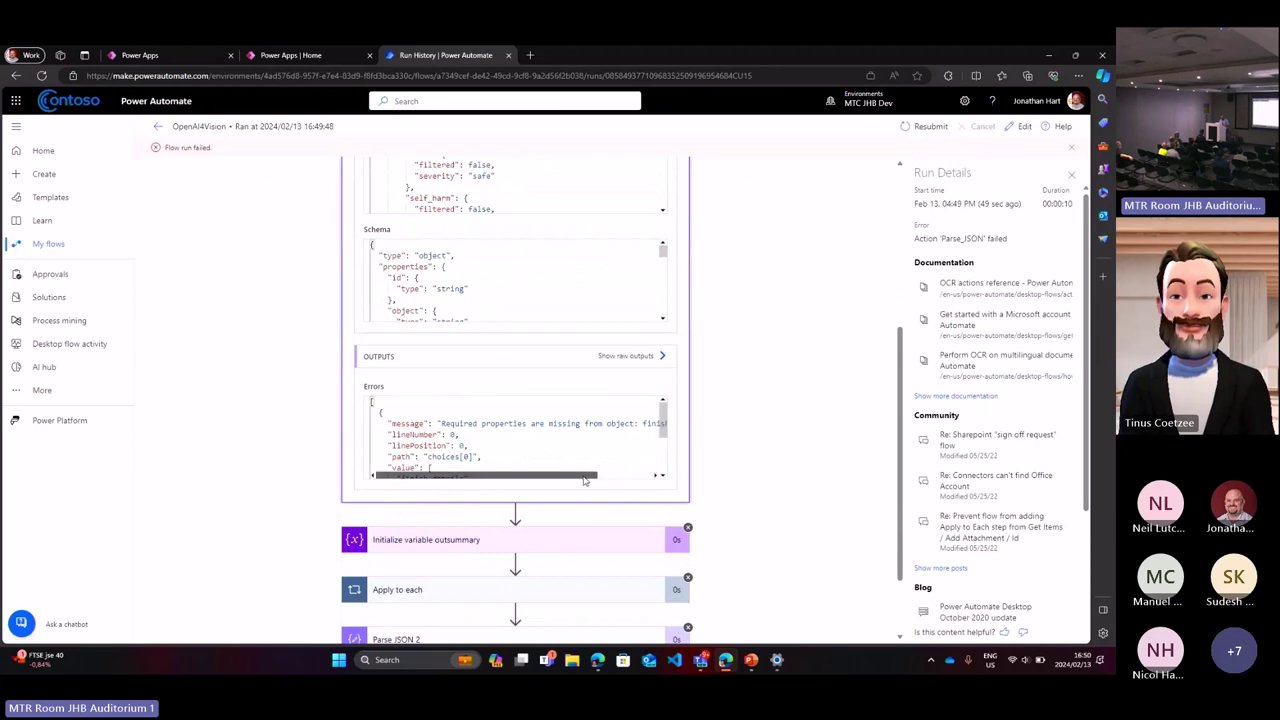
left_click_drag(585, 480, 585, 480)
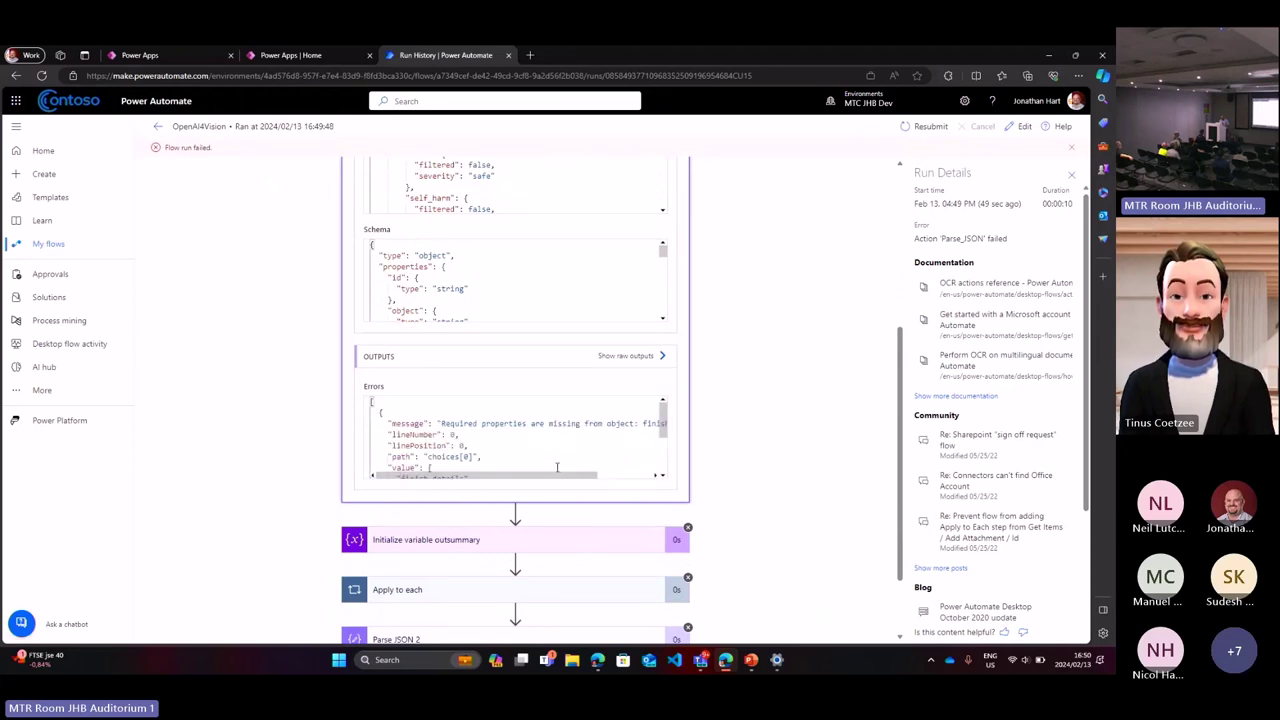
scroll(576, 420, "down", 2)
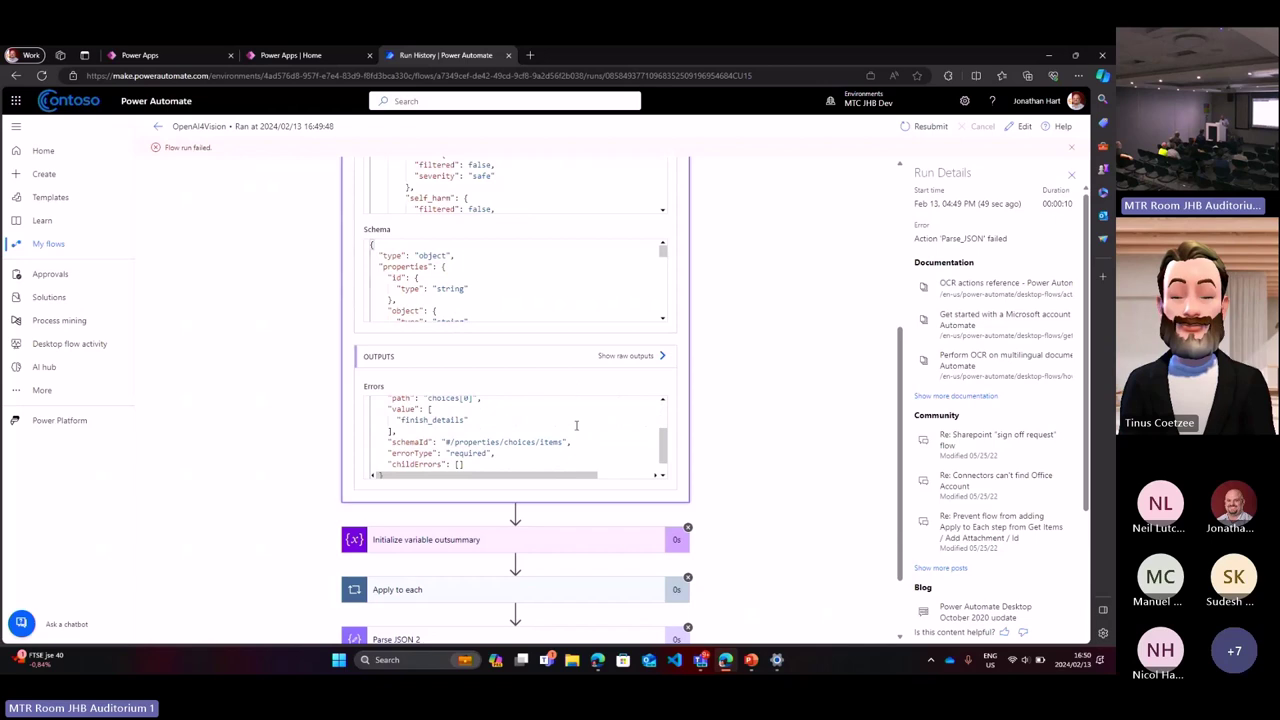
scroll(574, 423, "up", 2)
scroll(698, 441, "up", 3)
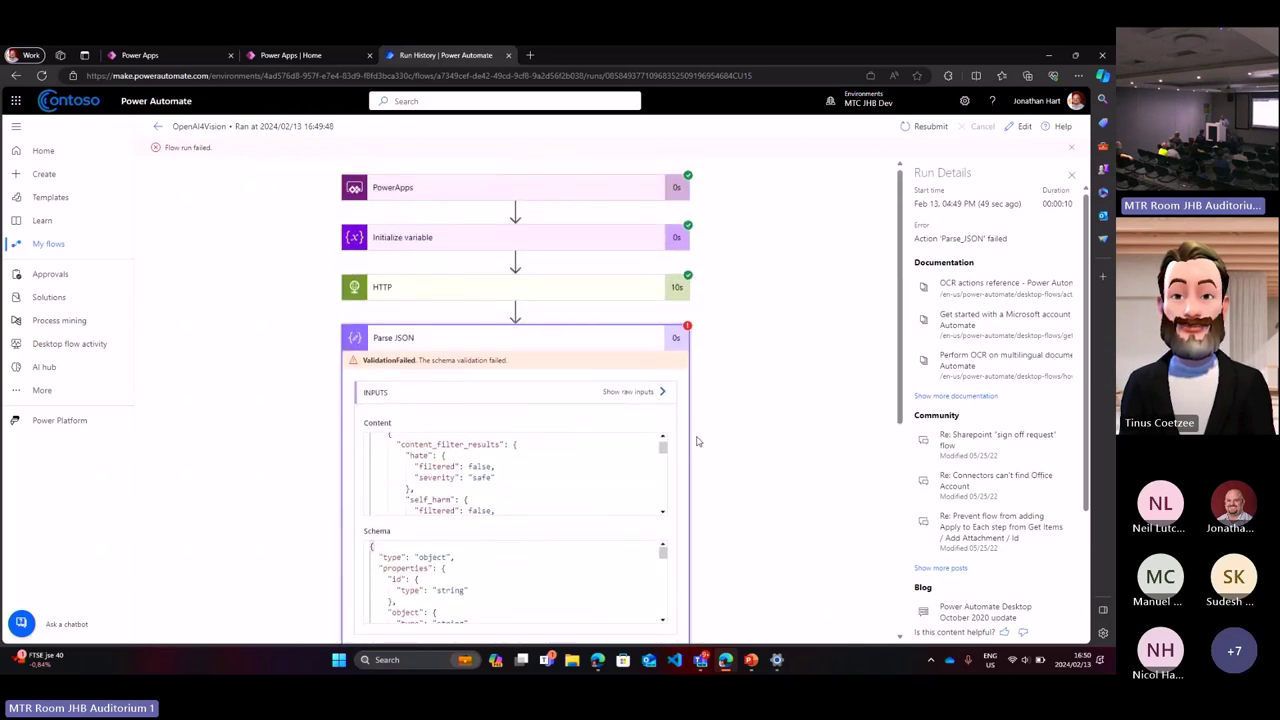
Step: Expand the HTTP step, copy its entire output body and open the flow for editing
left_click(541, 287)
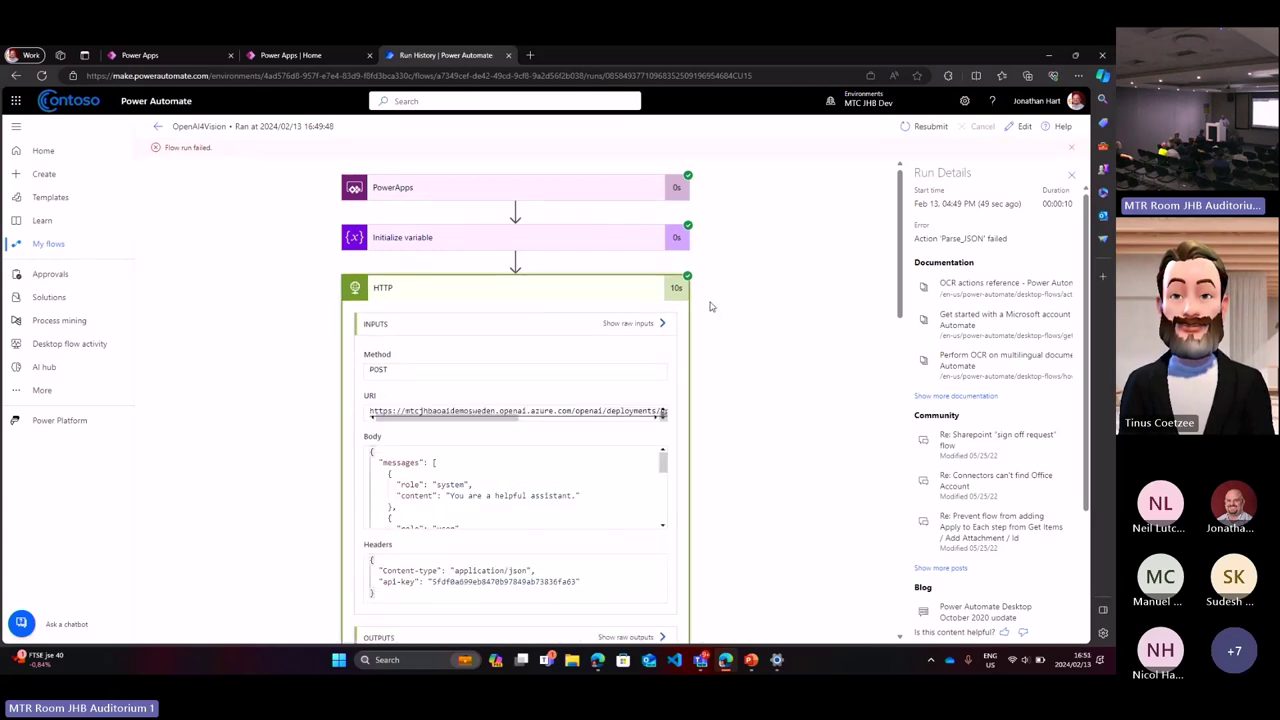
scroll(710, 306, "down", 5)
scroll(710, 306, "down", 1)
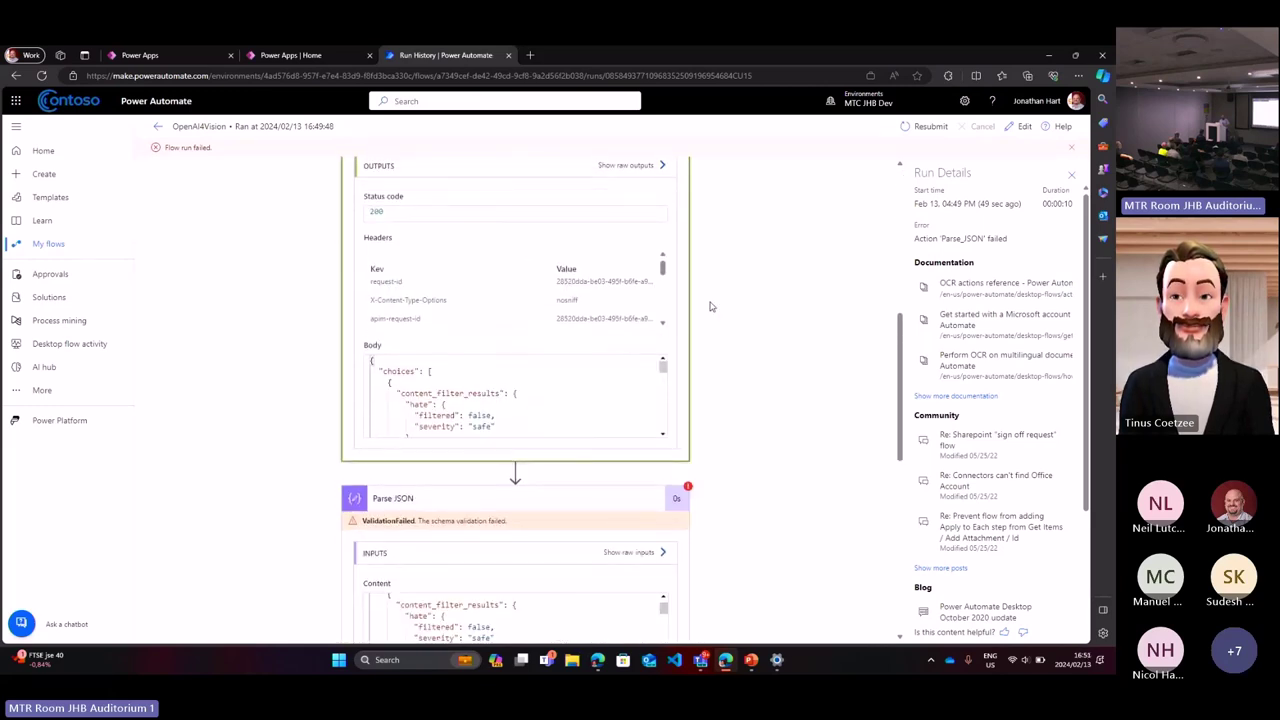
scroll(710, 306, "down", 1)
scroll(709, 303, "up", 2)
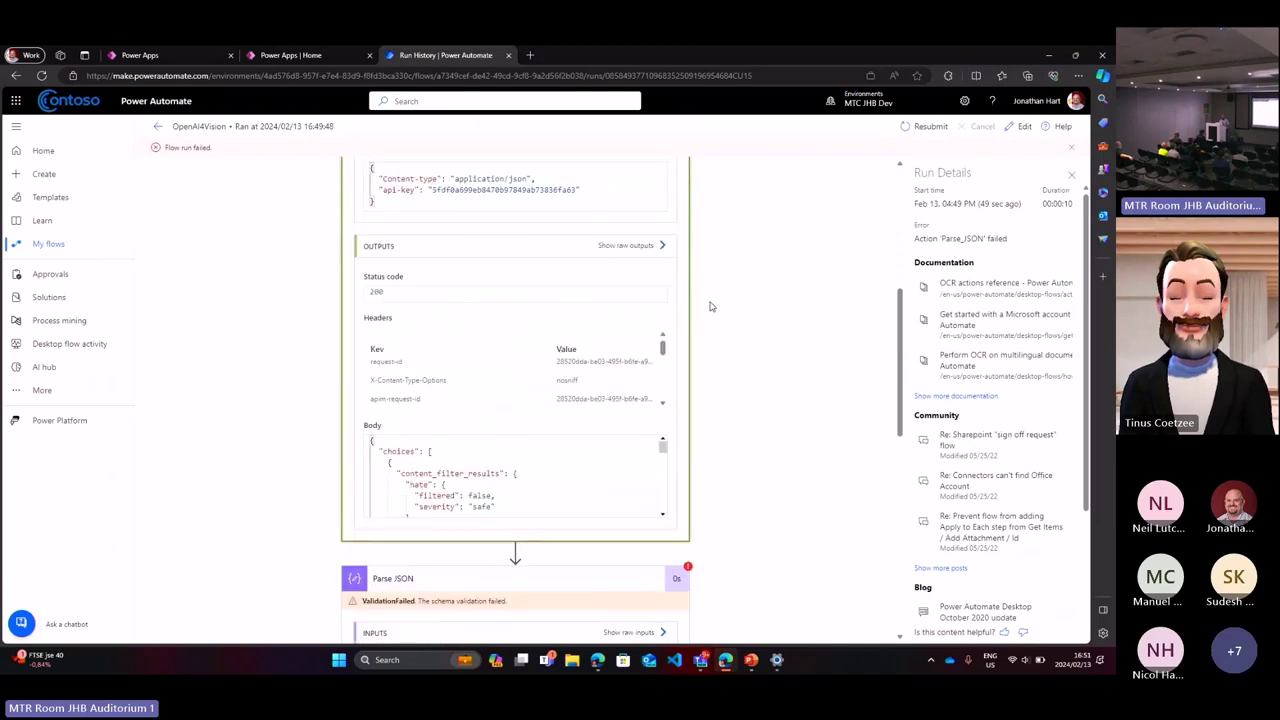
left_click(538, 483)
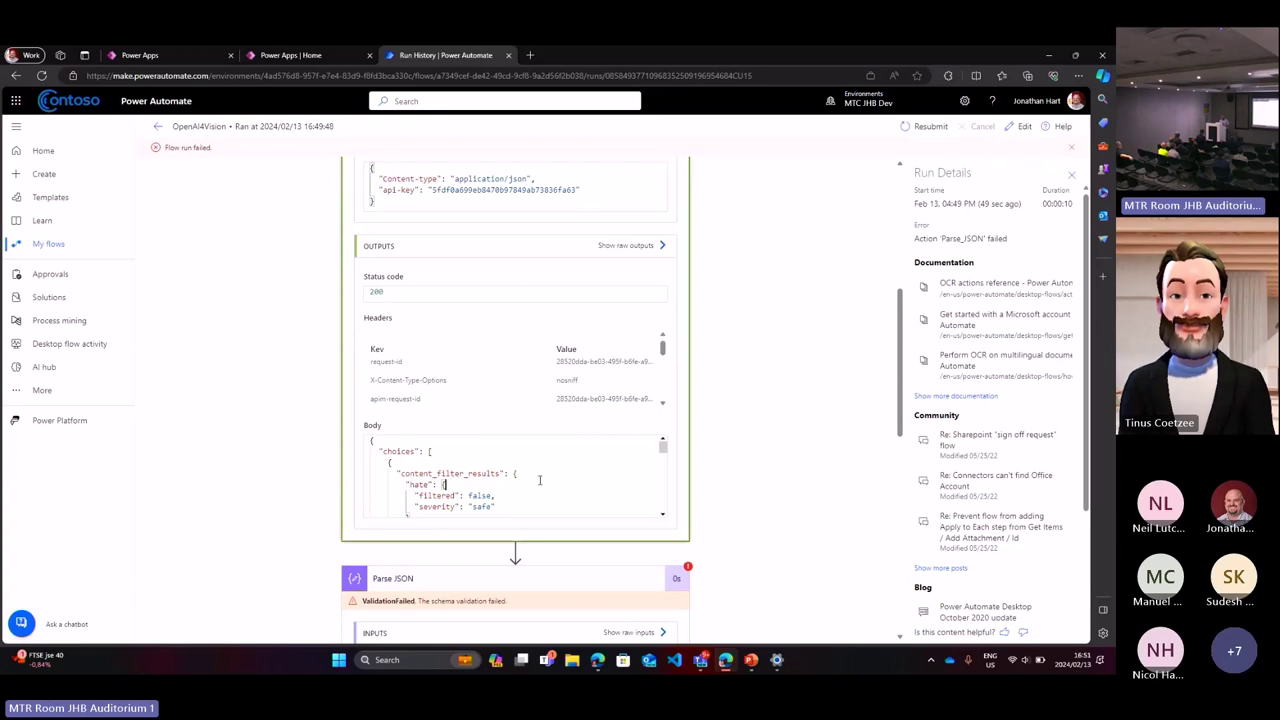
key("ctrl+a")
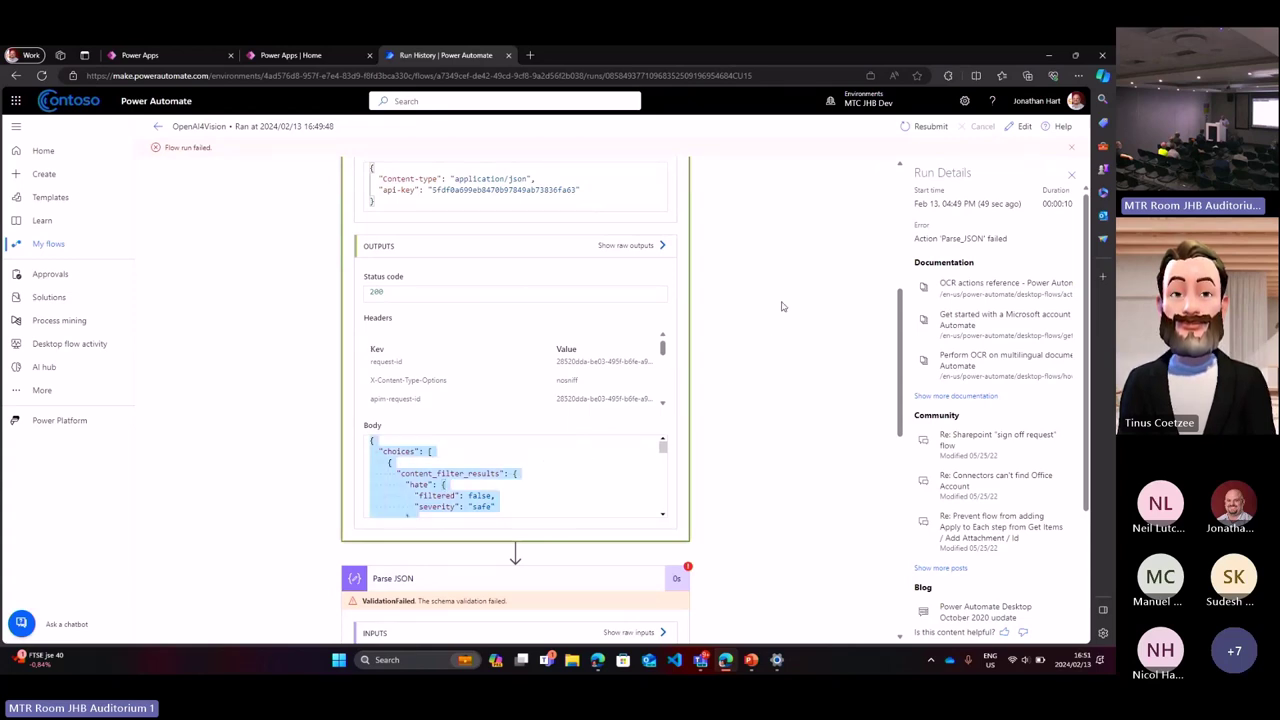
left_click(1018, 128)
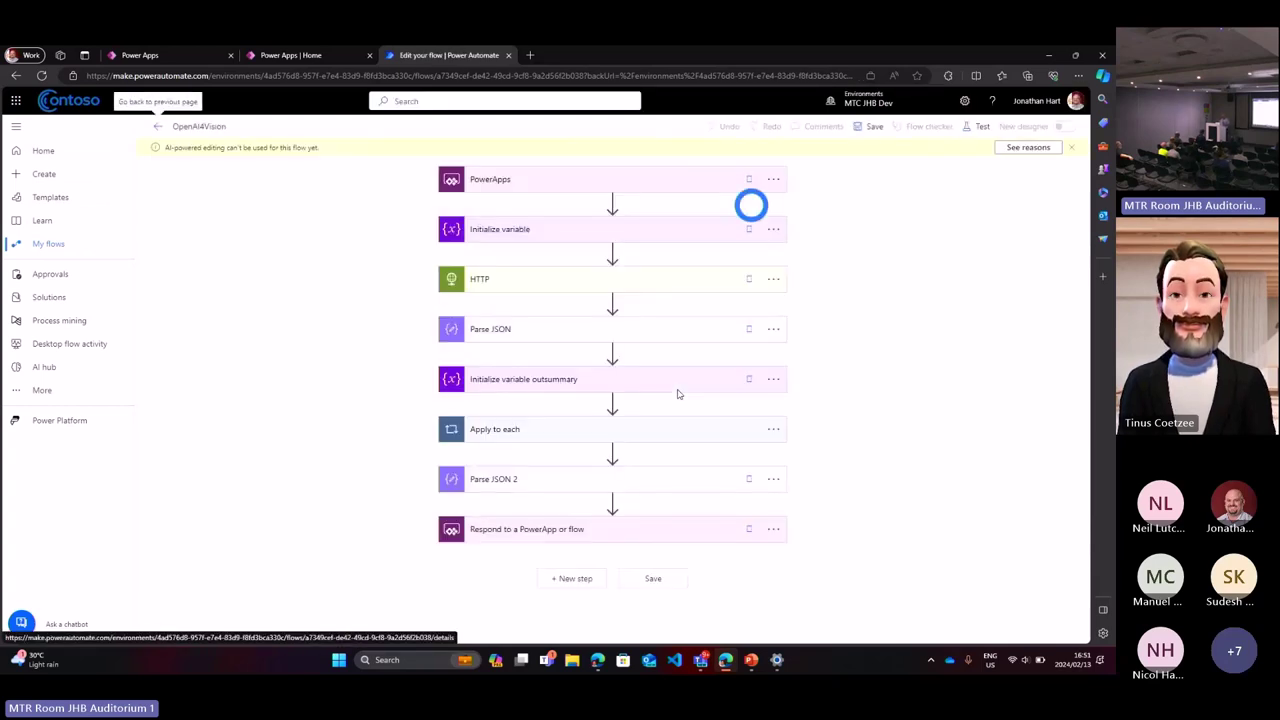
Step: Regenerate the Parse JSON schema from the pasted HTTP response sample and save the flow
left_click(626, 334)
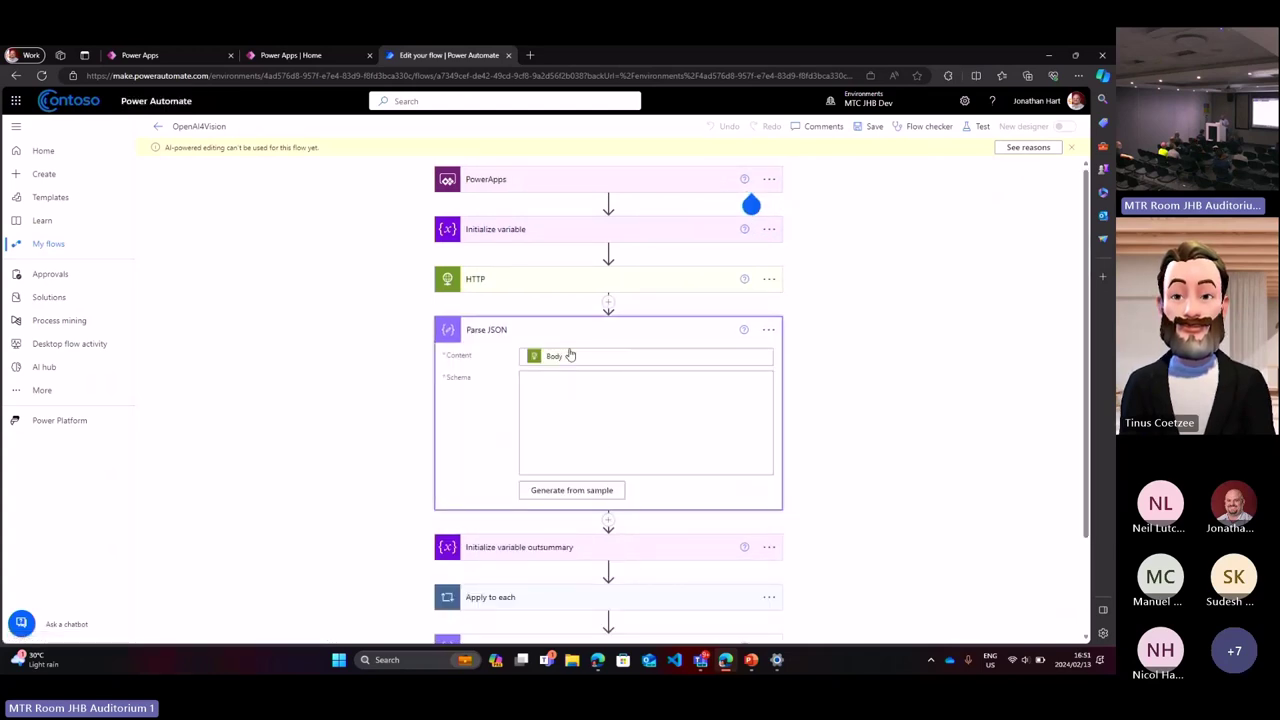
key("ctrl+v")
left_click(563, 490)
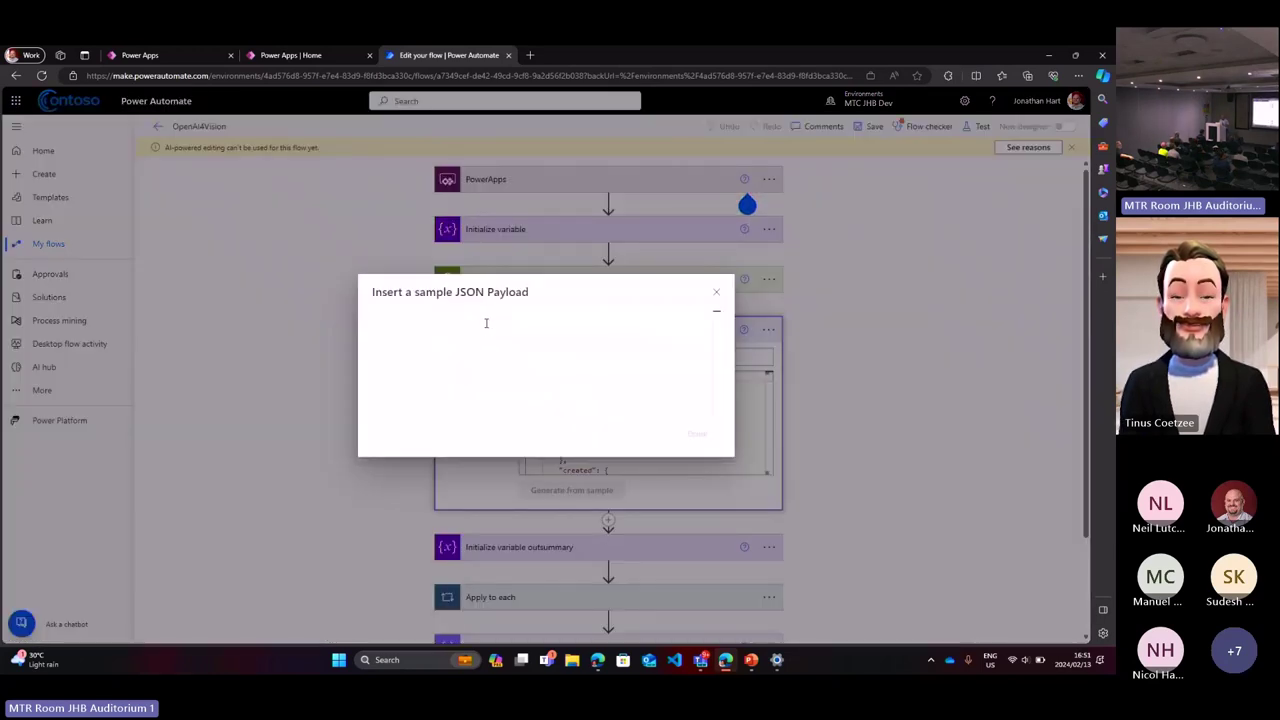
key("ctrl+v")
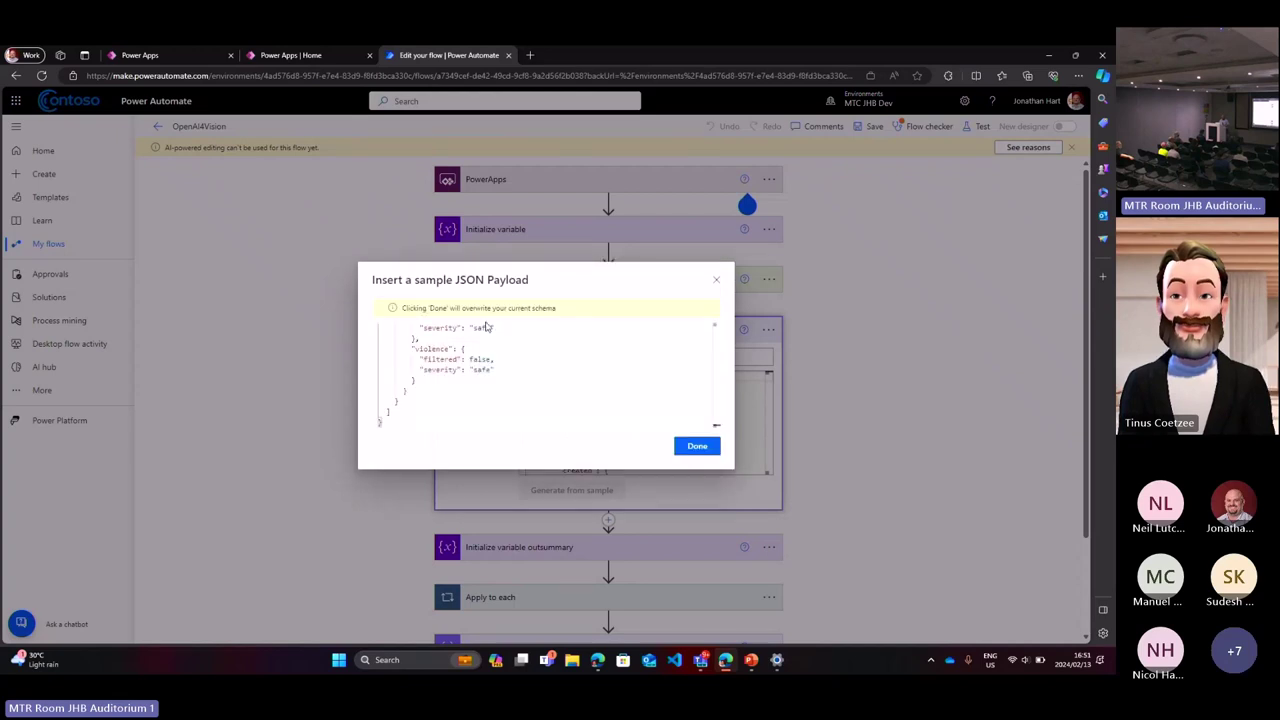
left_click(690, 446)
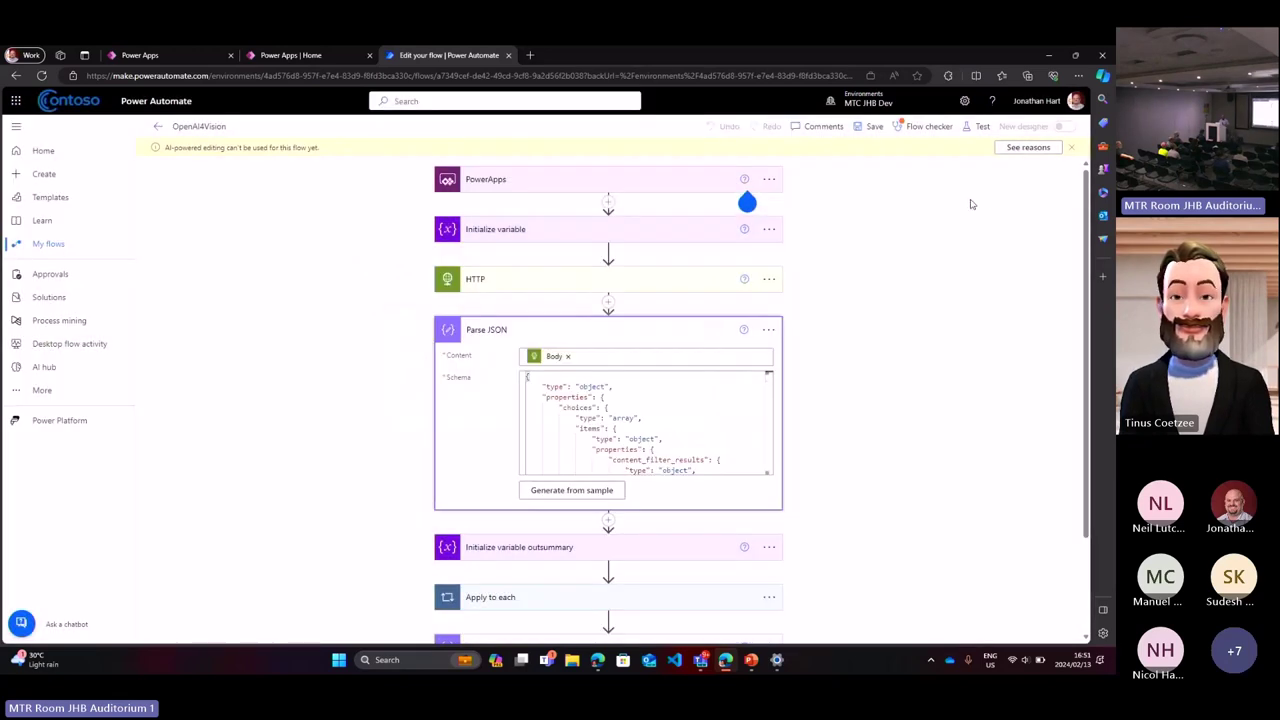
left_click(871, 127)
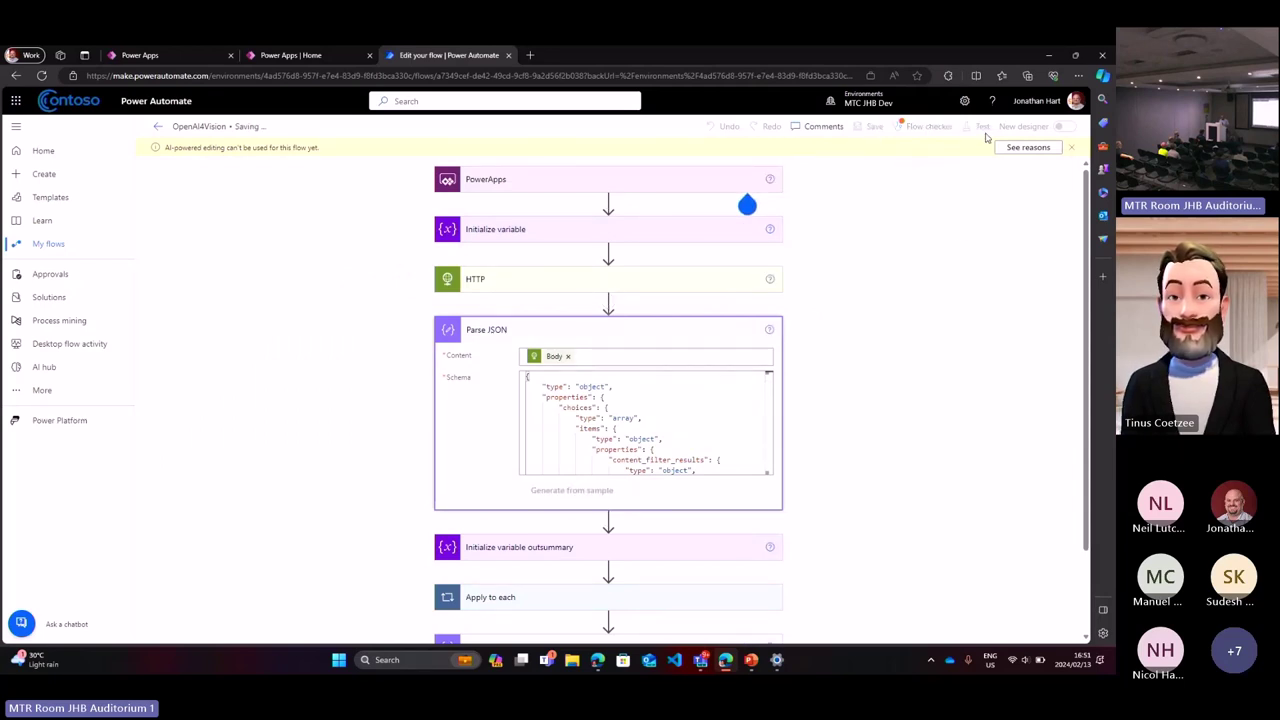
Step: Test the flow automatically using the most recent trigger data, then return to Power Apps
left_click(984, 135)
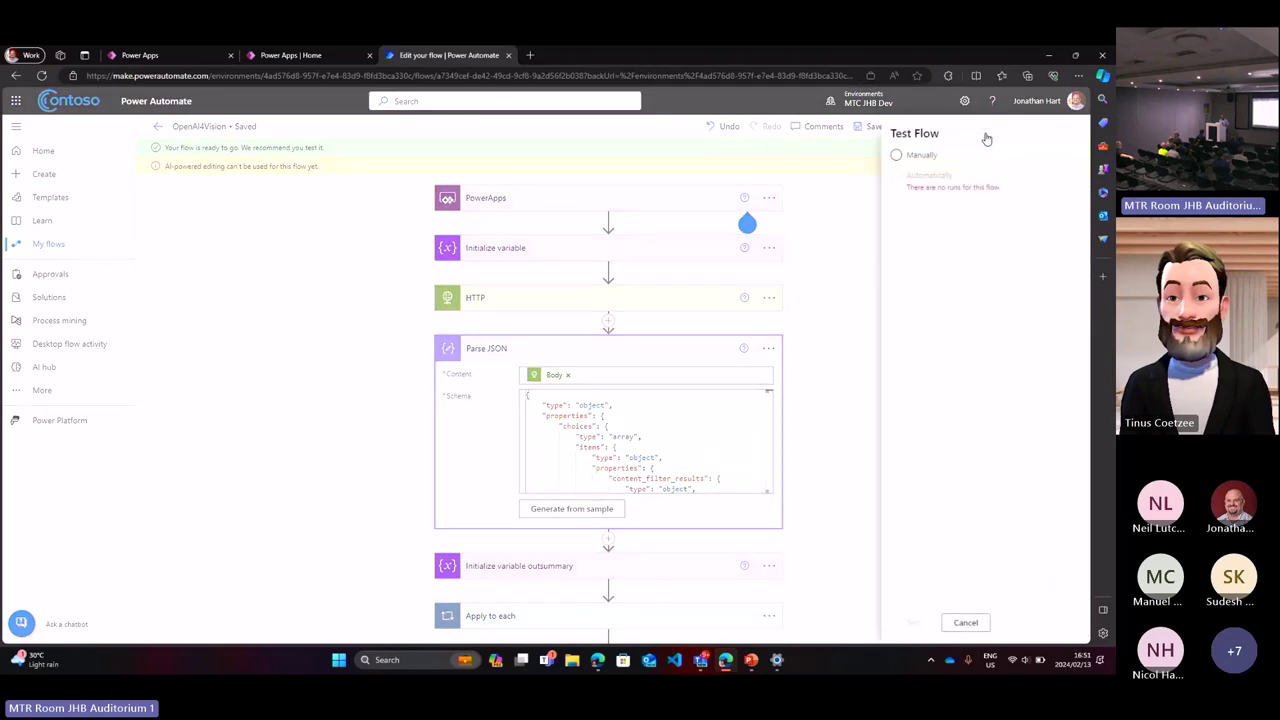
left_click(894, 188)
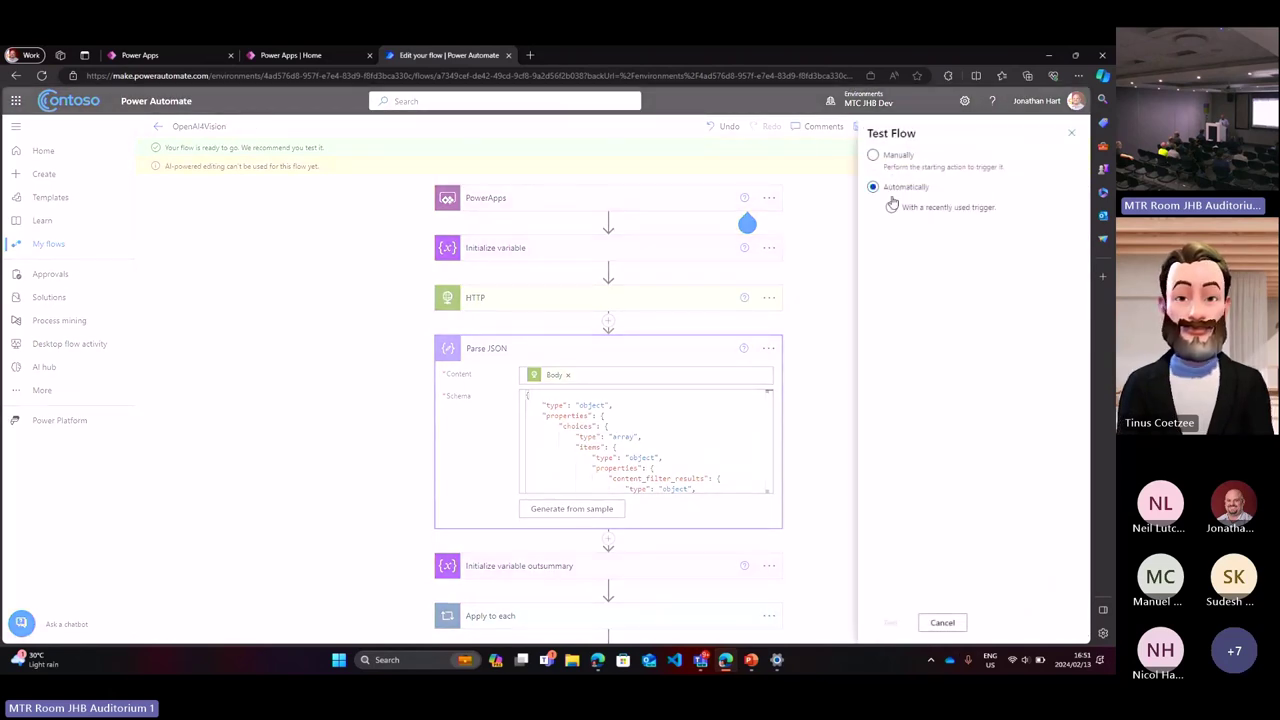
left_click(891, 206)
left_click(898, 230)
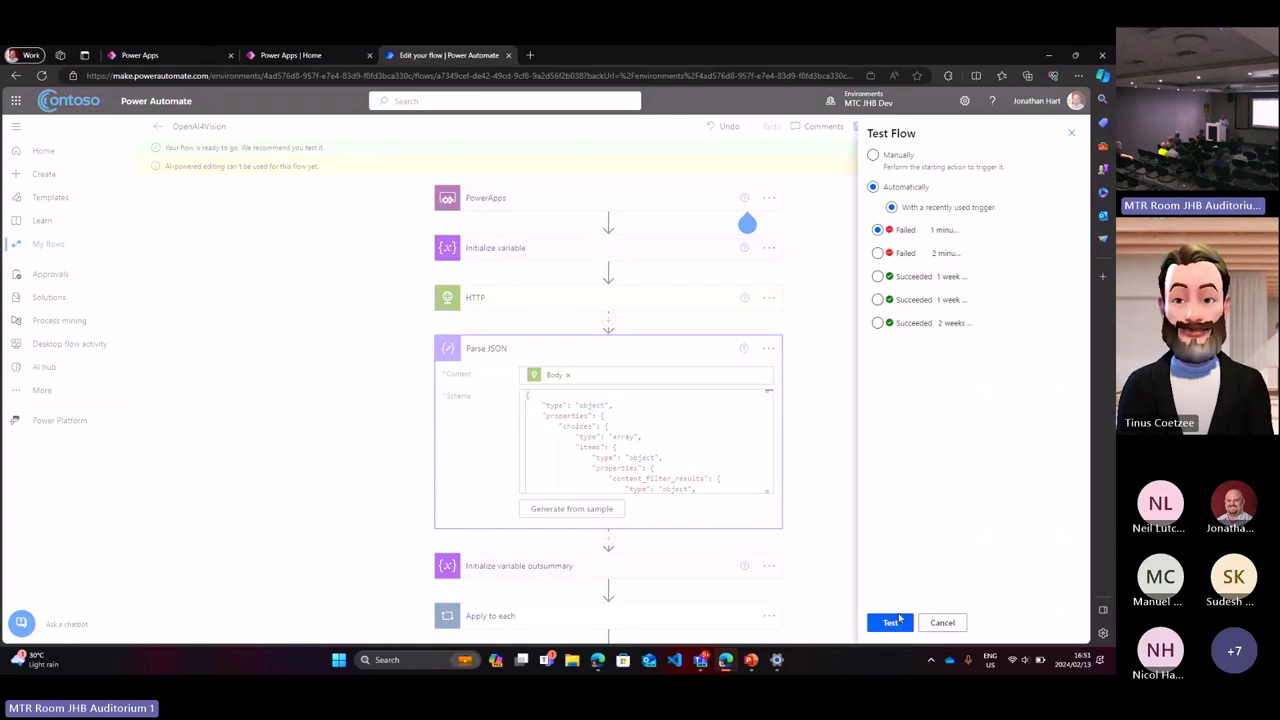
left_click(895, 623)
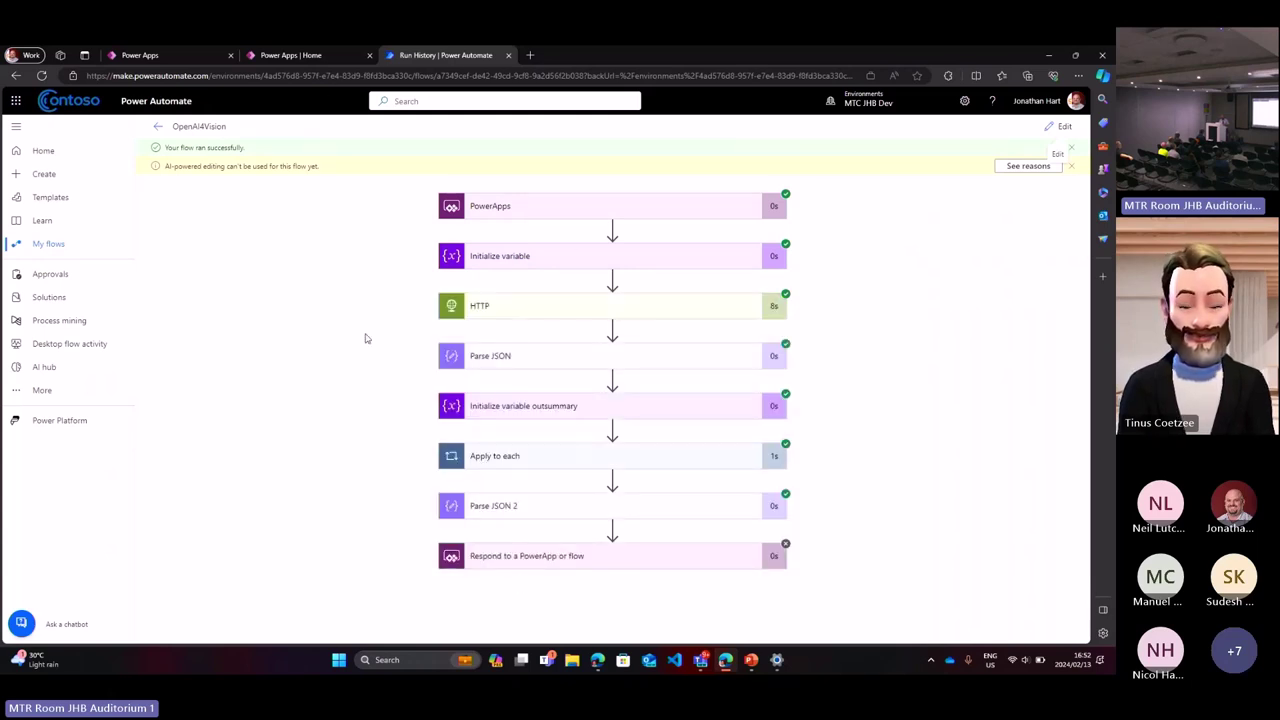
left_click(178, 54)
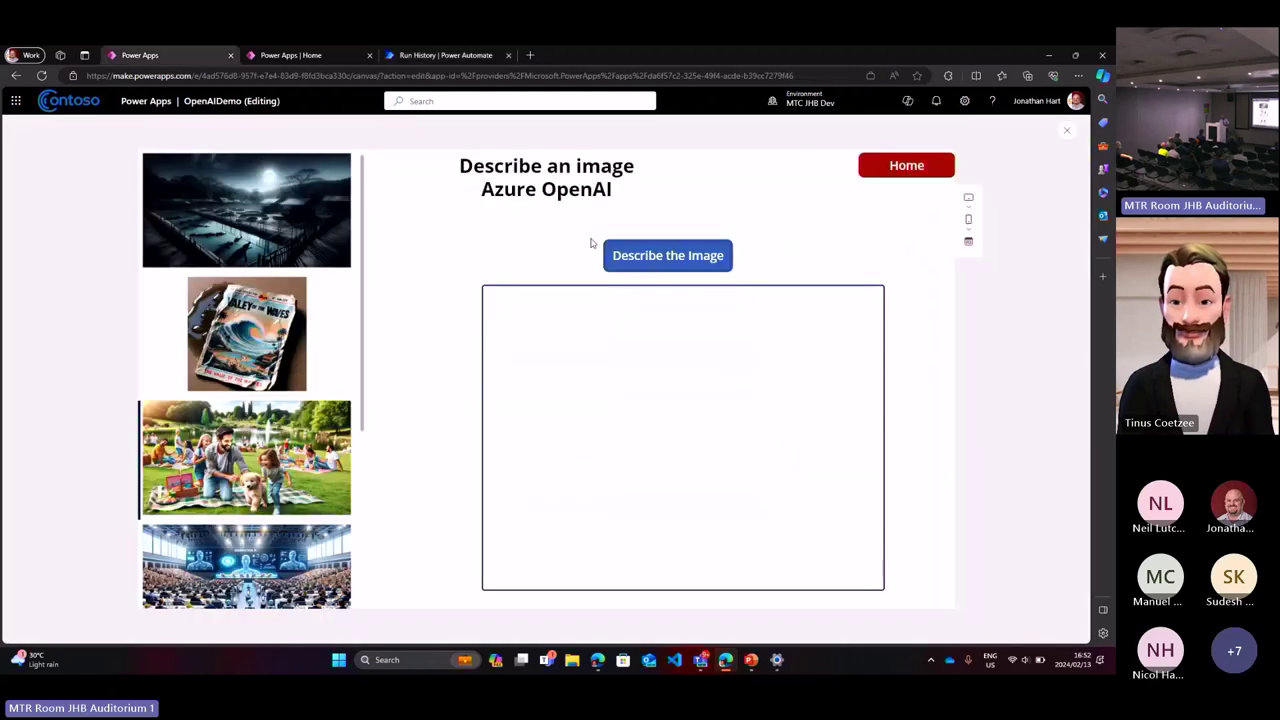
Step: Get the app's description of the picnic image, then check the flow's successful run history
left_click(663, 257)
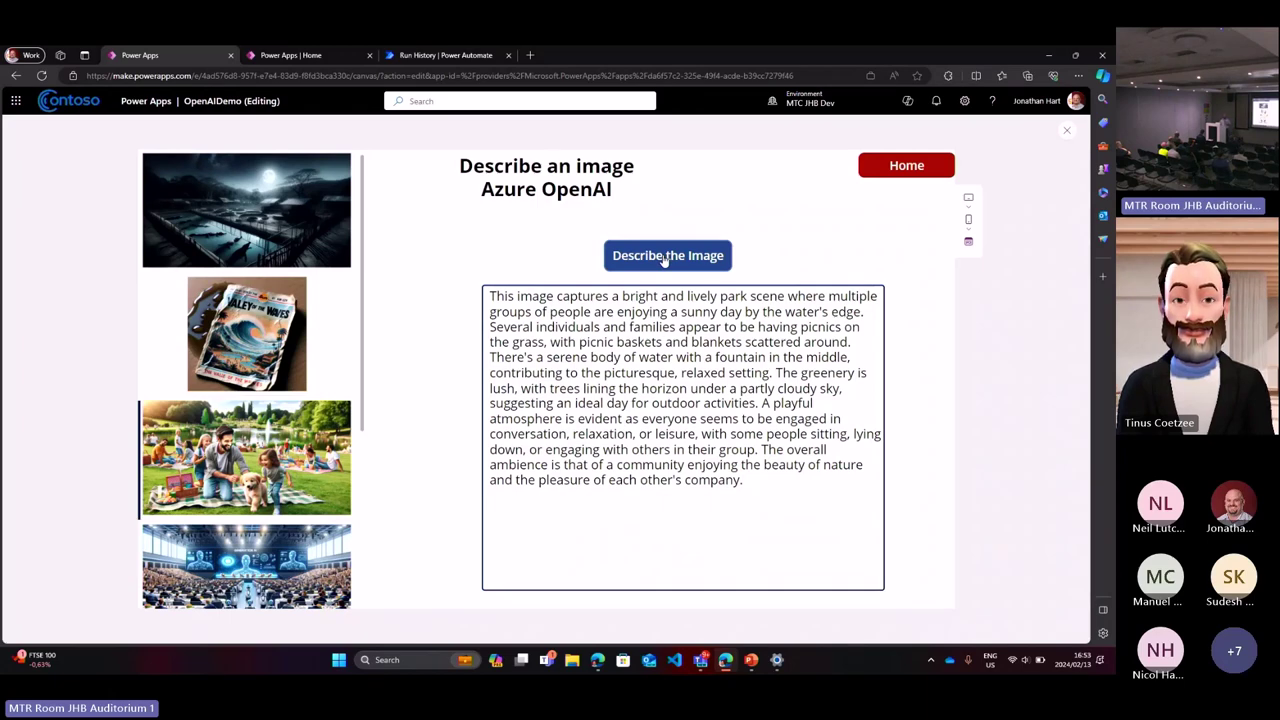
left_click(443, 54)
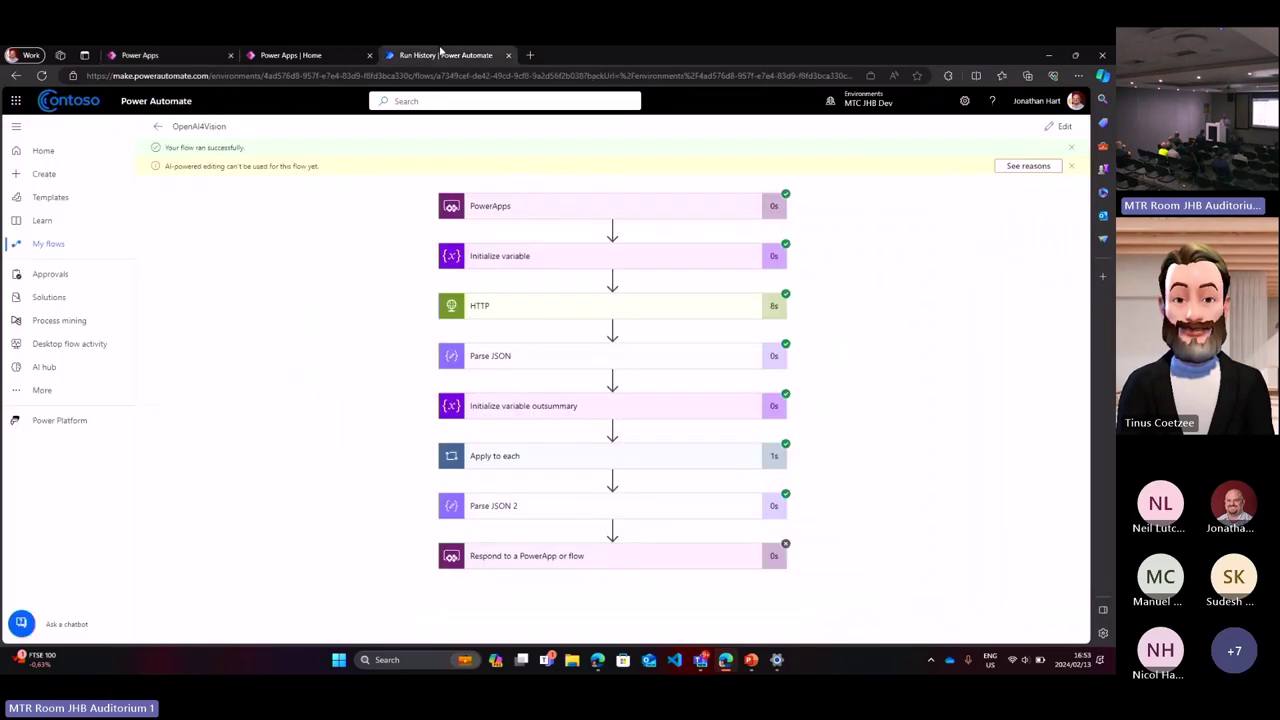
left_click(534, 314)
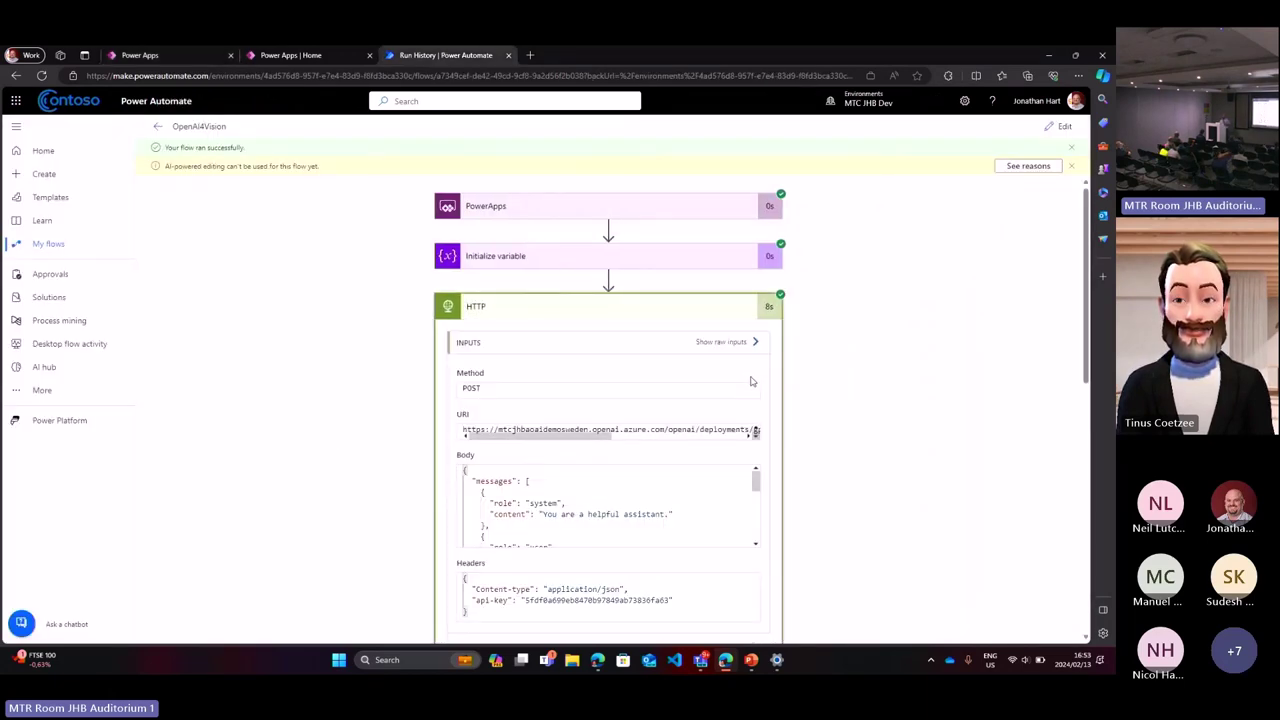
scroll(795, 402, "down", 1)
scroll(795, 402, "down", 3)
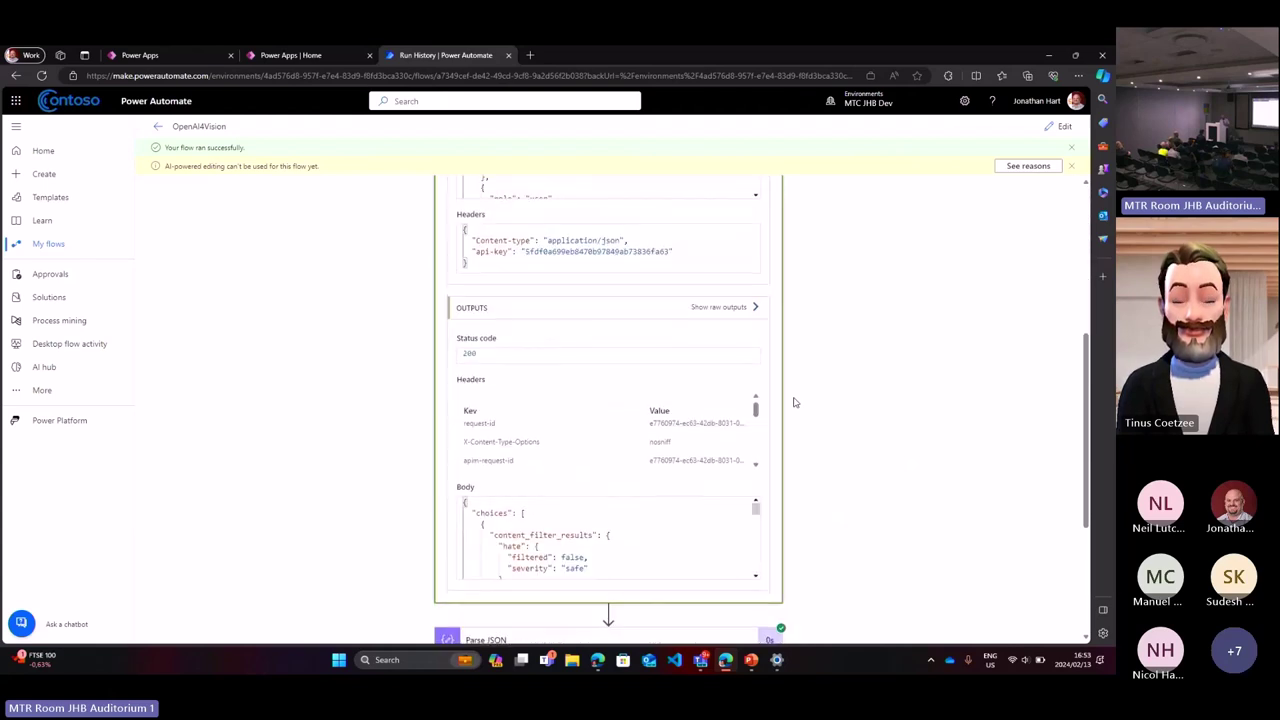
scroll(966, 267, "up", 4)
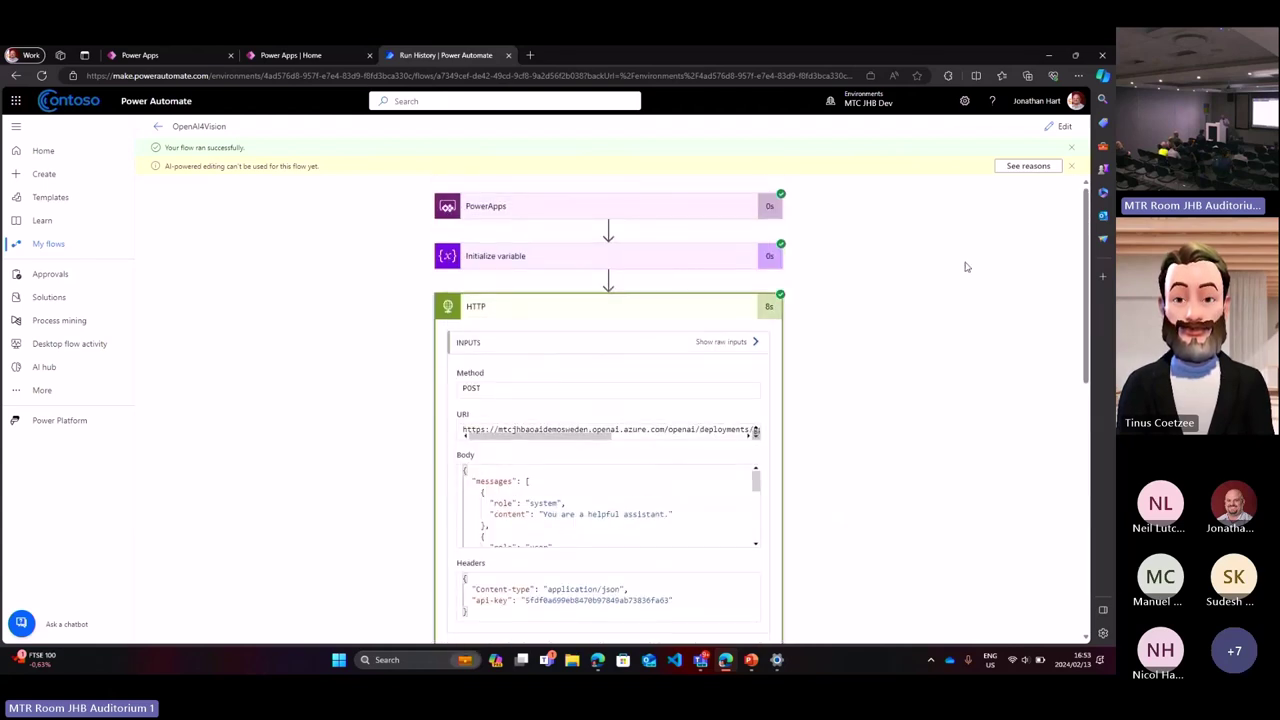
left_click(1050, 128)
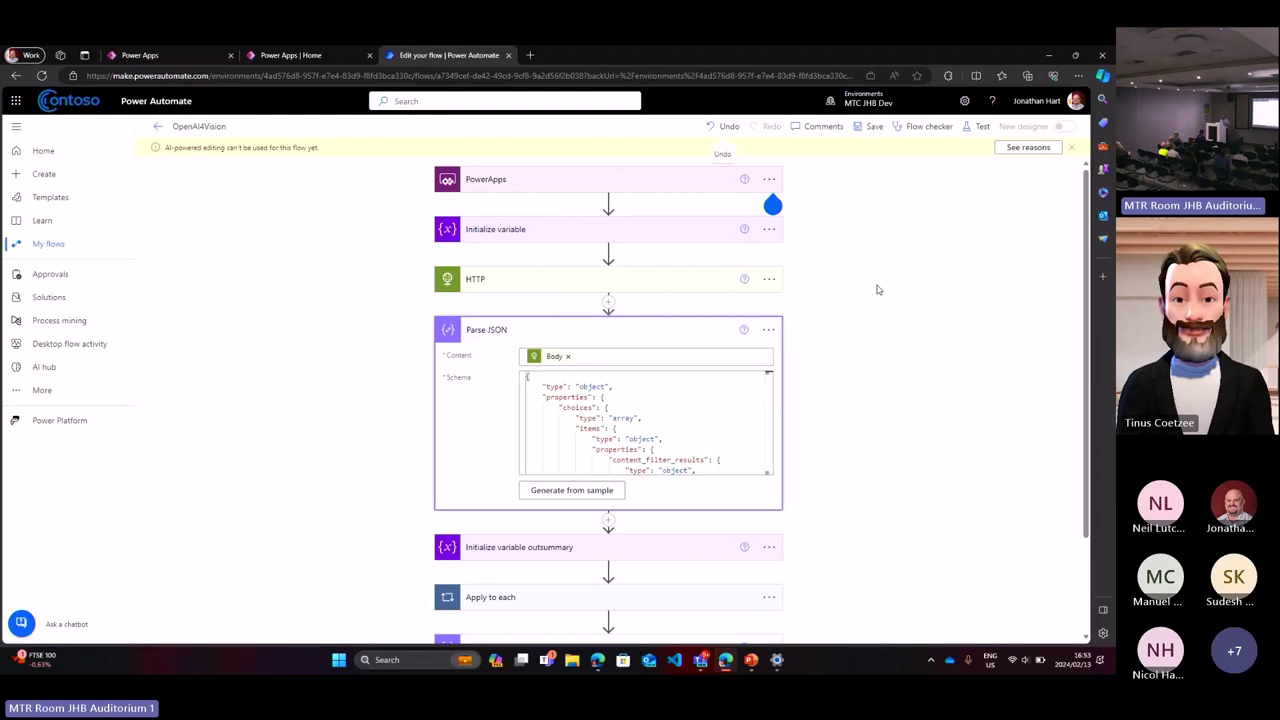
left_click(704, 283)
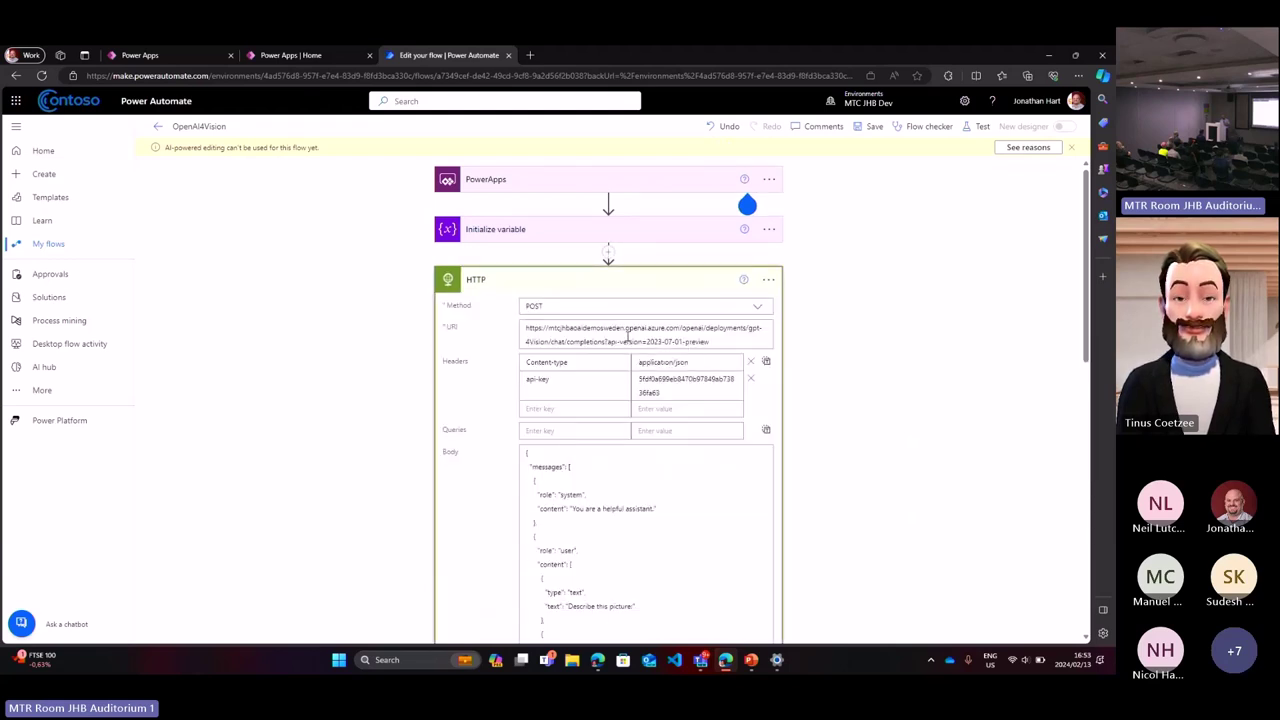
key("super+equal")
scroll(772, 388, "down", 2)
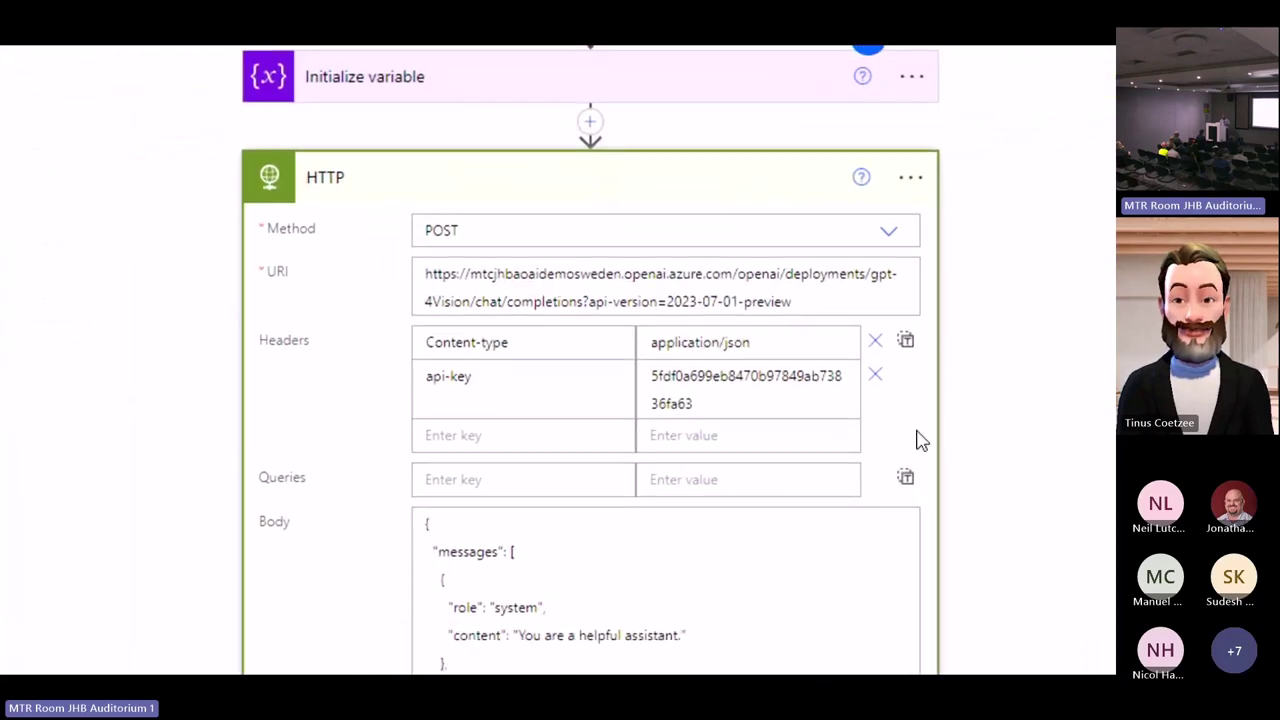
scroll(918, 430, "down", 3)
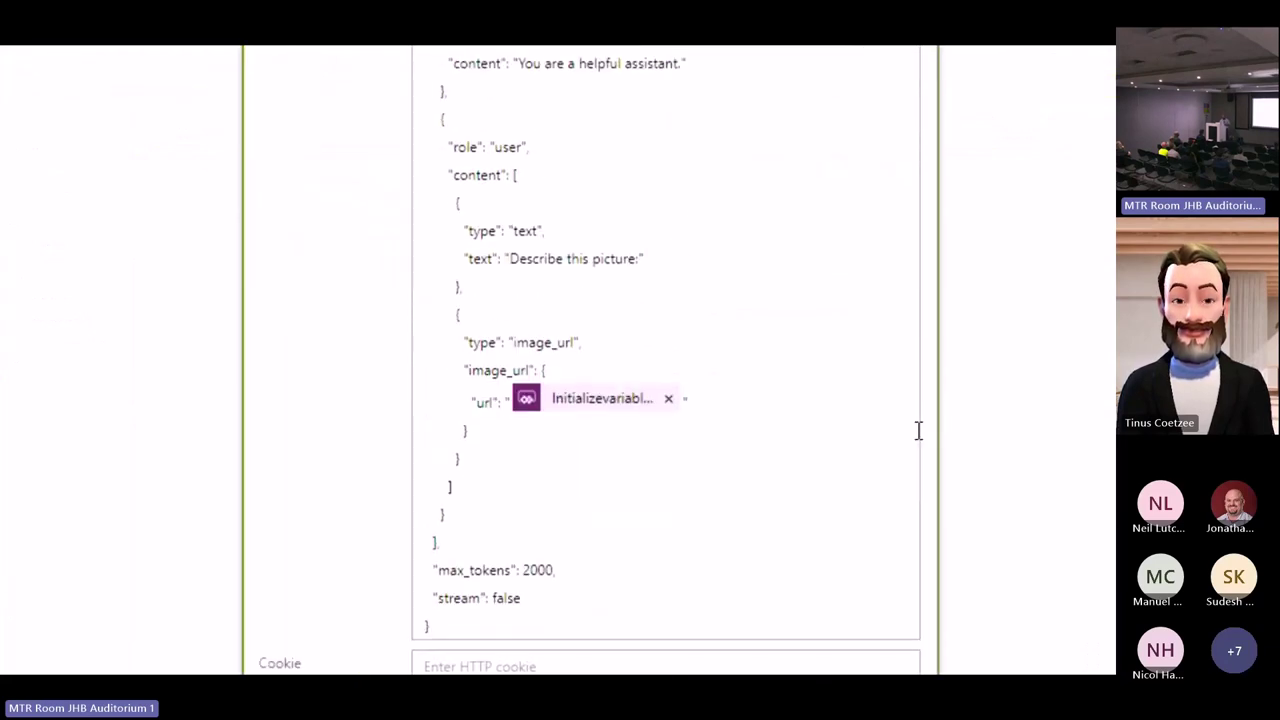
scroll(918, 430, "up", 1)
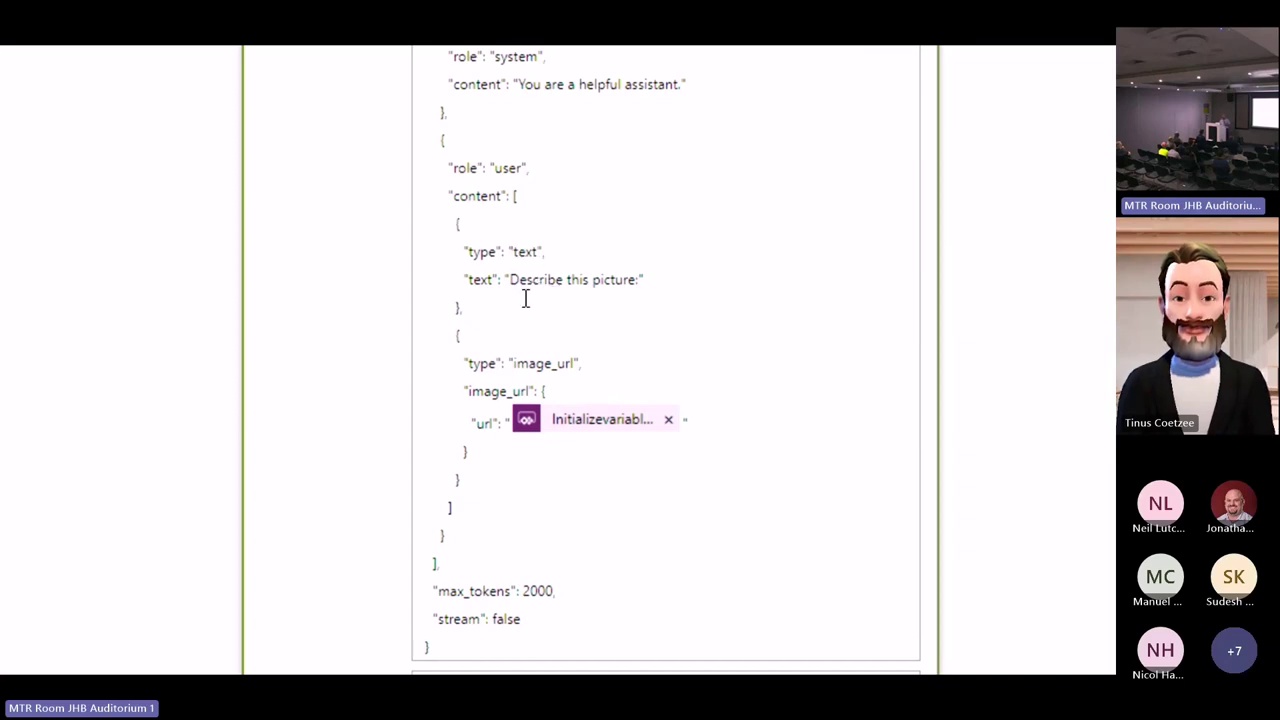
left_click_drag(511, 280, 632, 274)
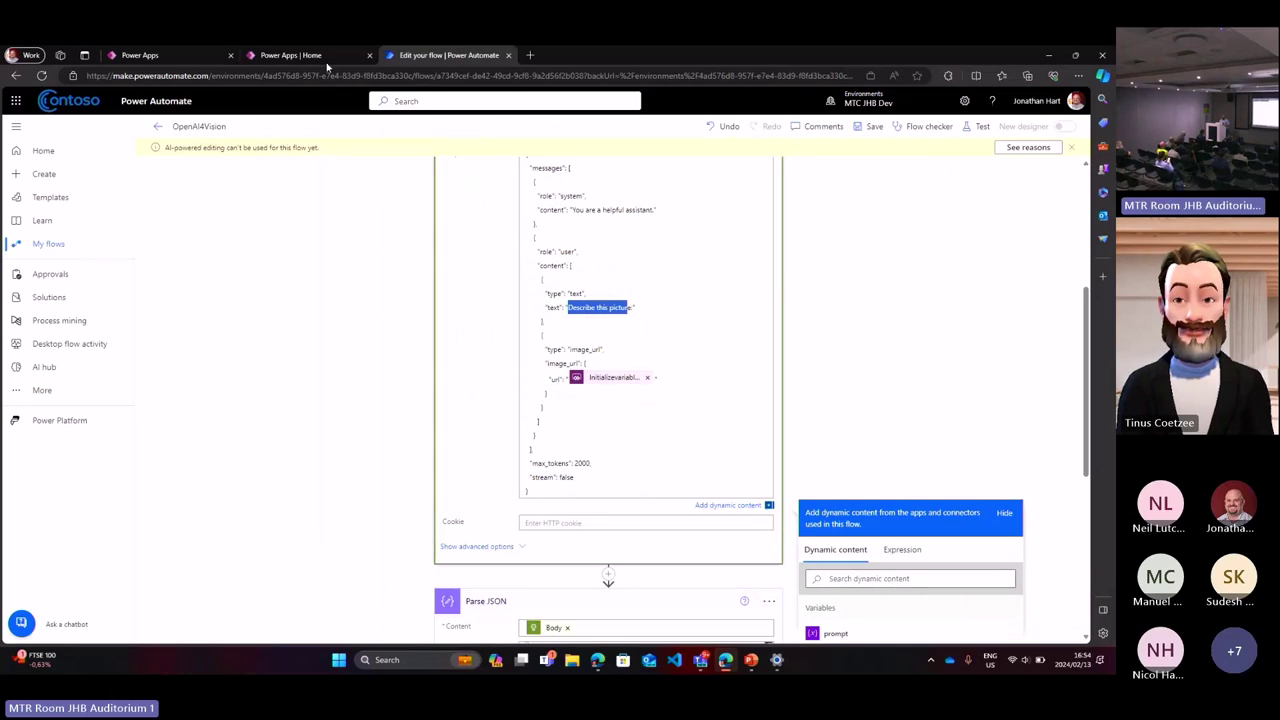
Step: Launch the Prompt Manager and Prompt Manager Administration apps from the home list
left_click(325, 57)
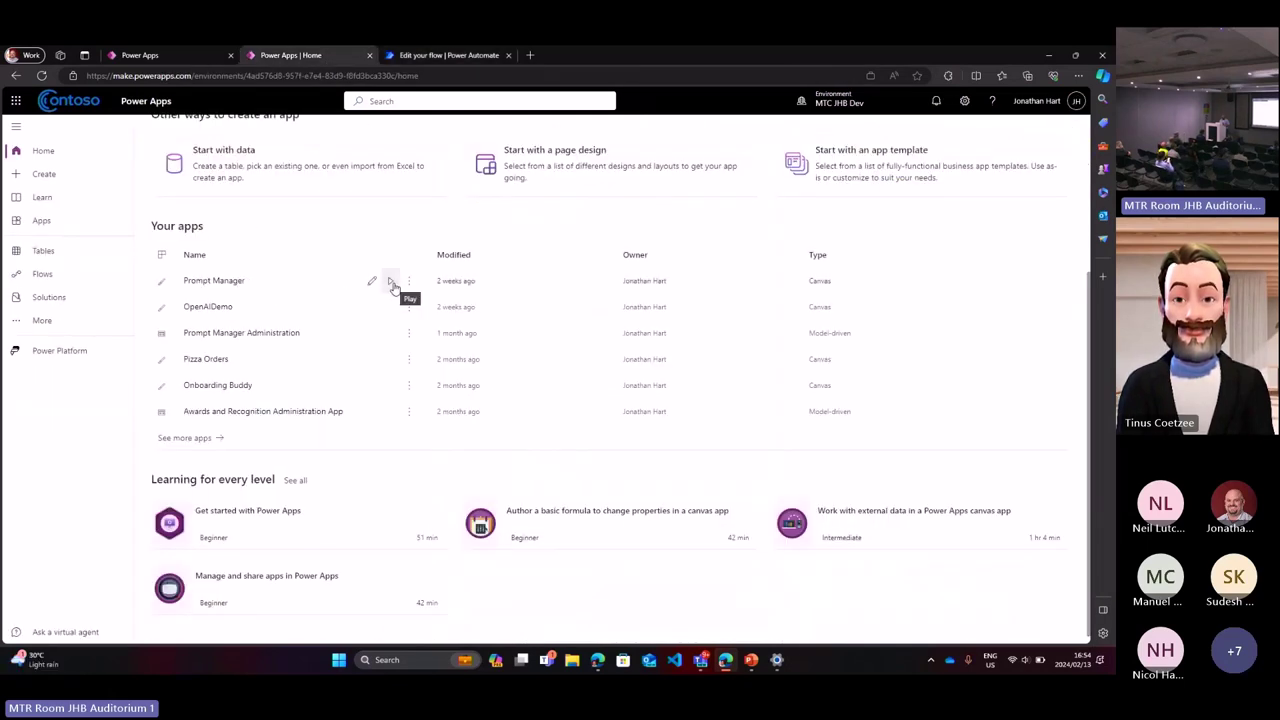
left_click(392, 286)
left_click(318, 57)
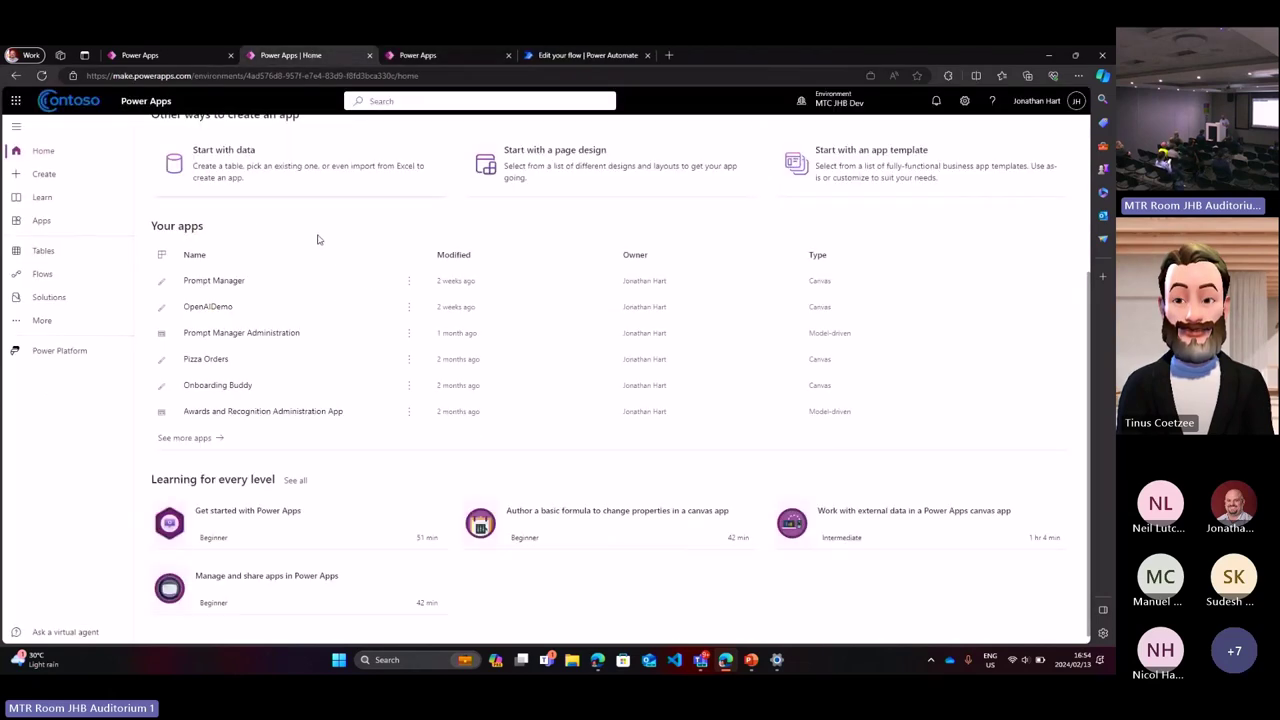
left_click(390, 336)
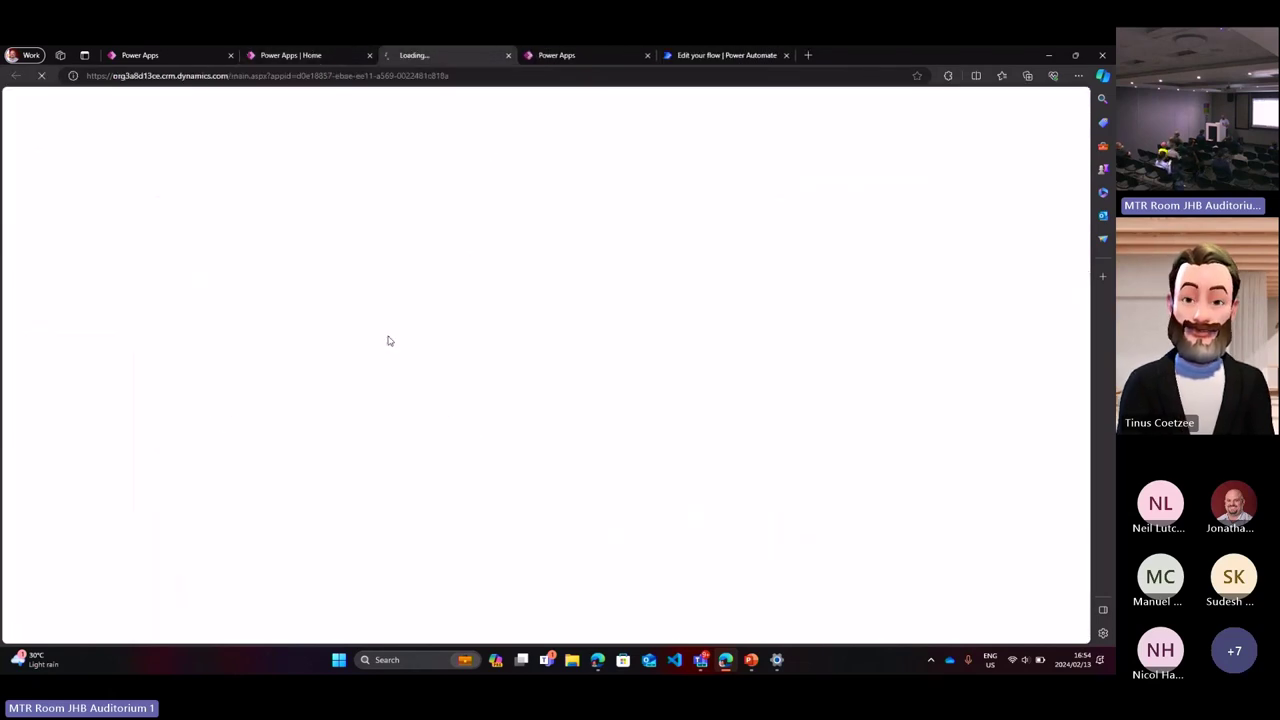
left_click(569, 58)
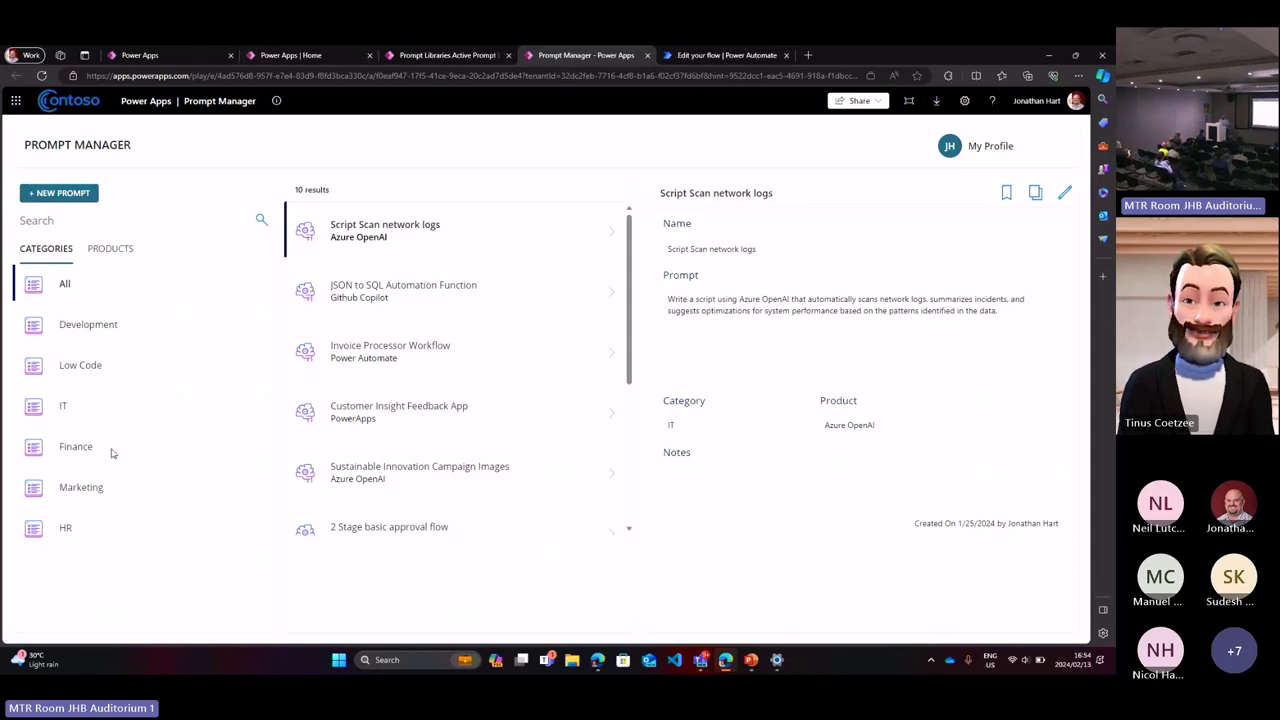
Step: Filter prompts to Marketing and save the Customer Insight Feedback App prompt to favourites
left_click(124, 263)
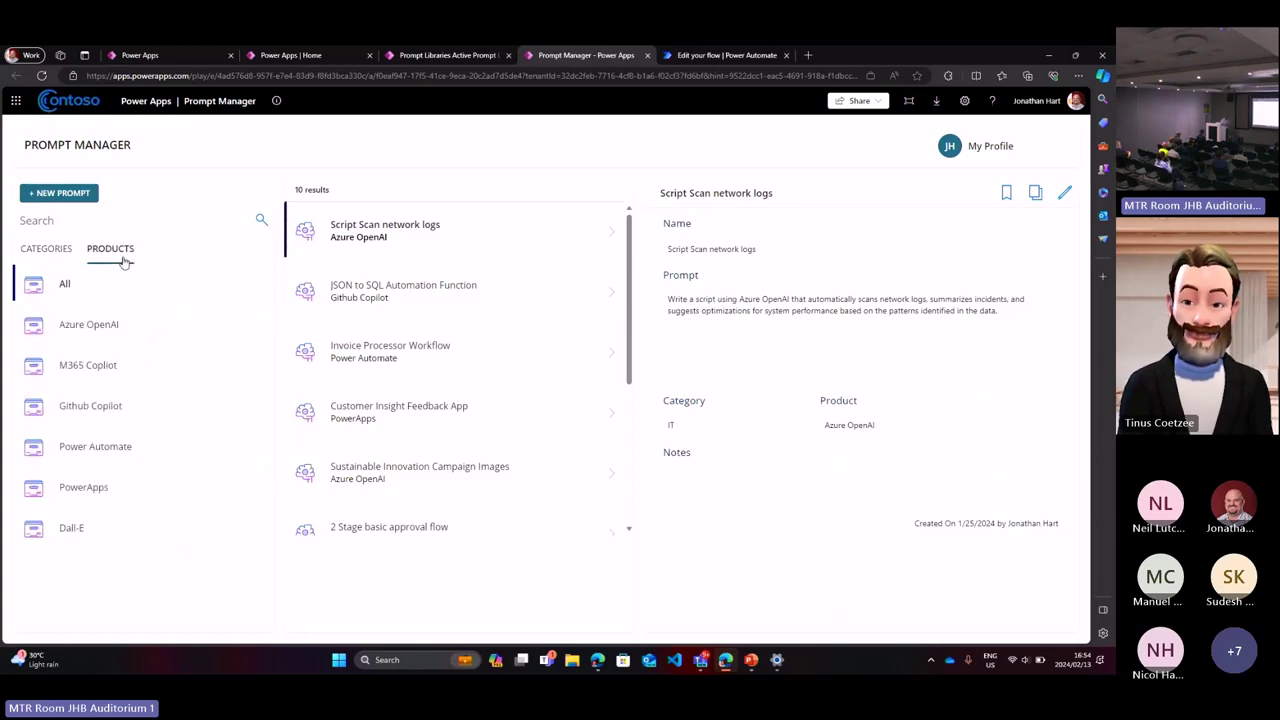
left_click(50, 265)
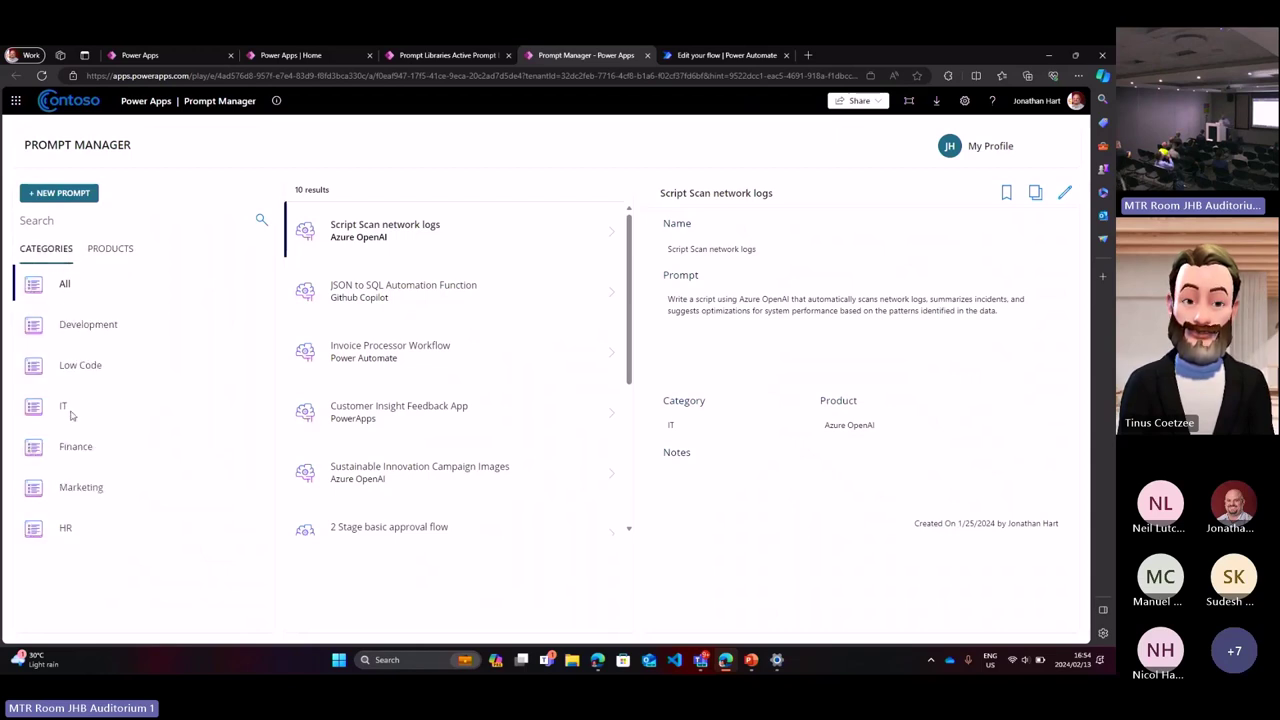
left_click(78, 498)
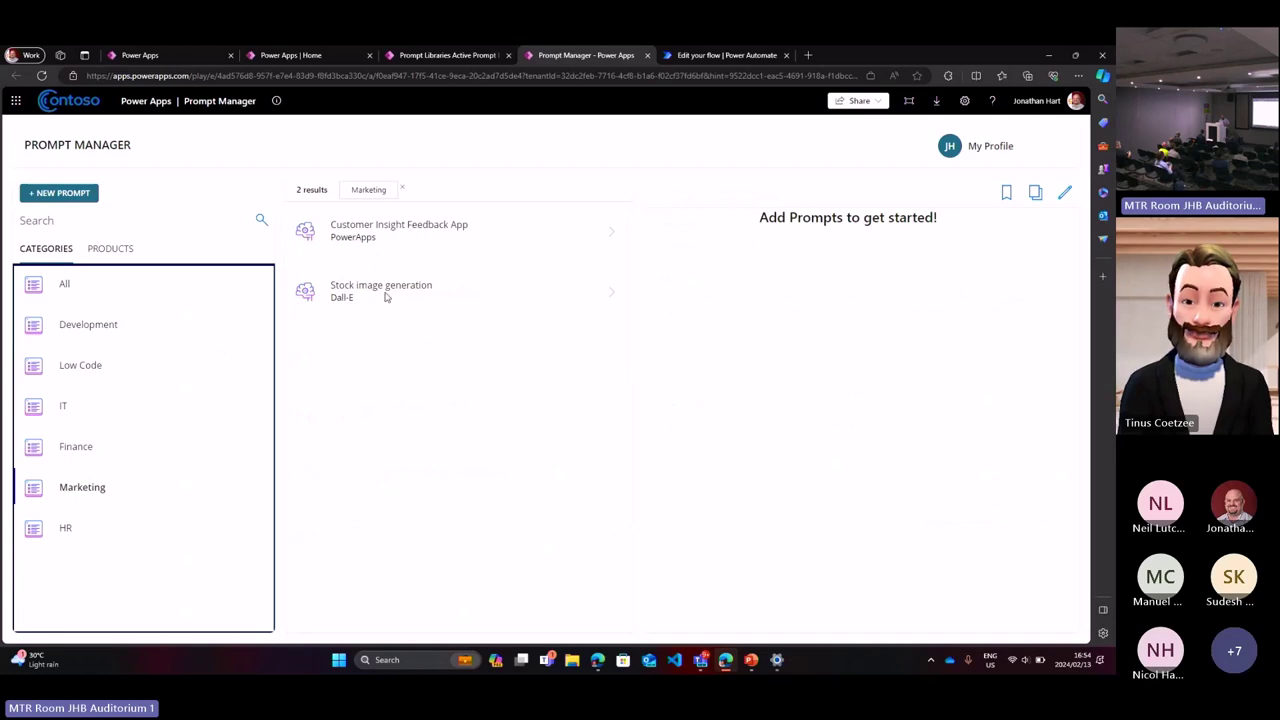
left_click(385, 297)
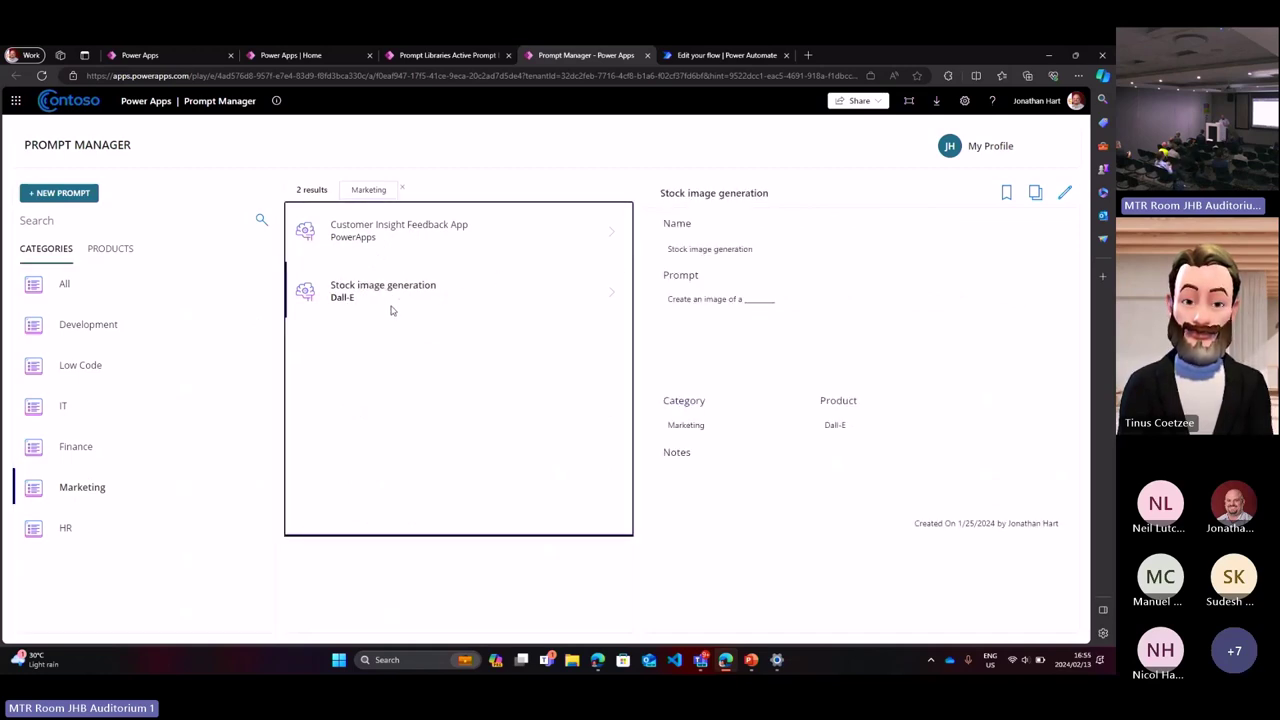
left_click(410, 238)
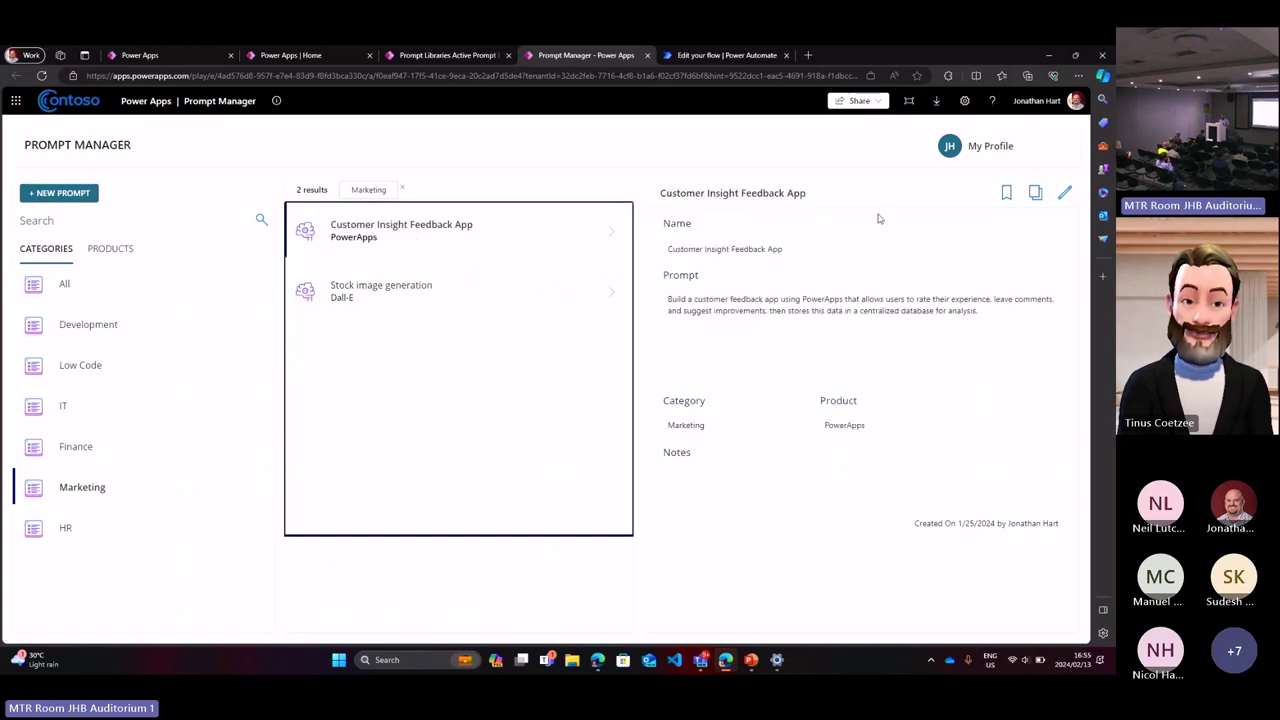
left_click(1006, 199)
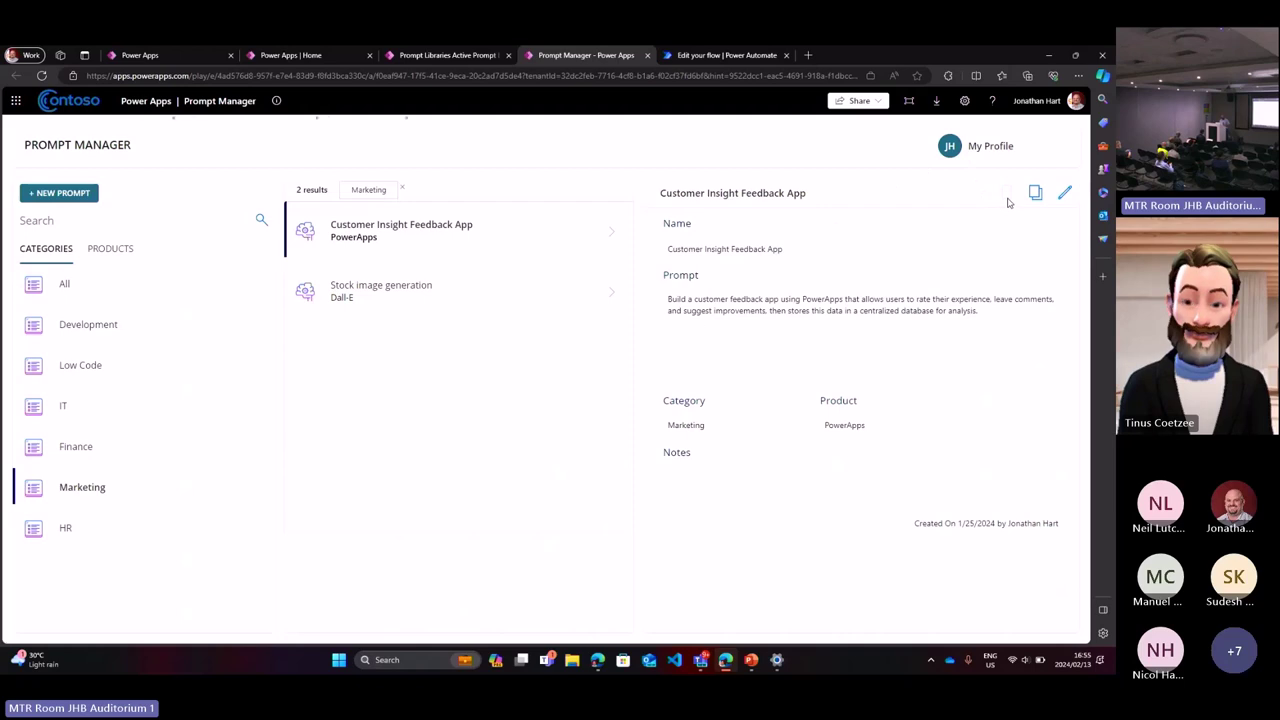
left_click(1007, 197)
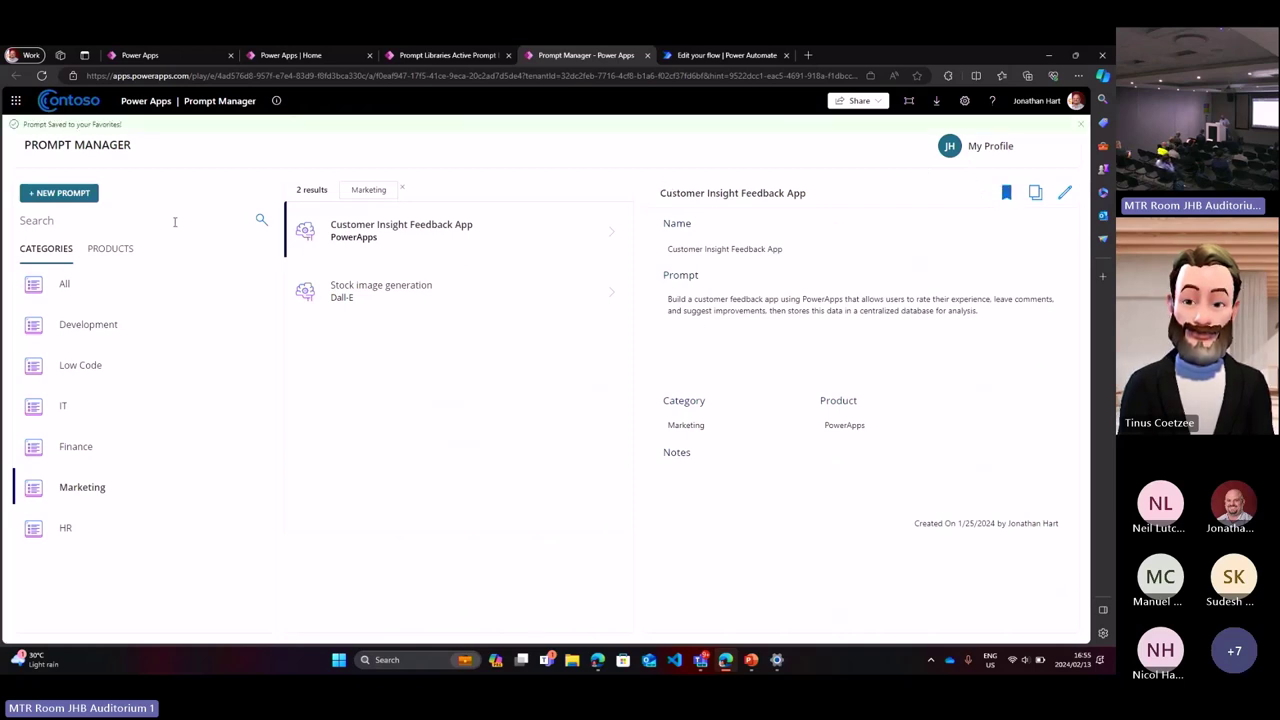
Step: Start a new prompt and review its Category and Product choices
left_click(125, 252)
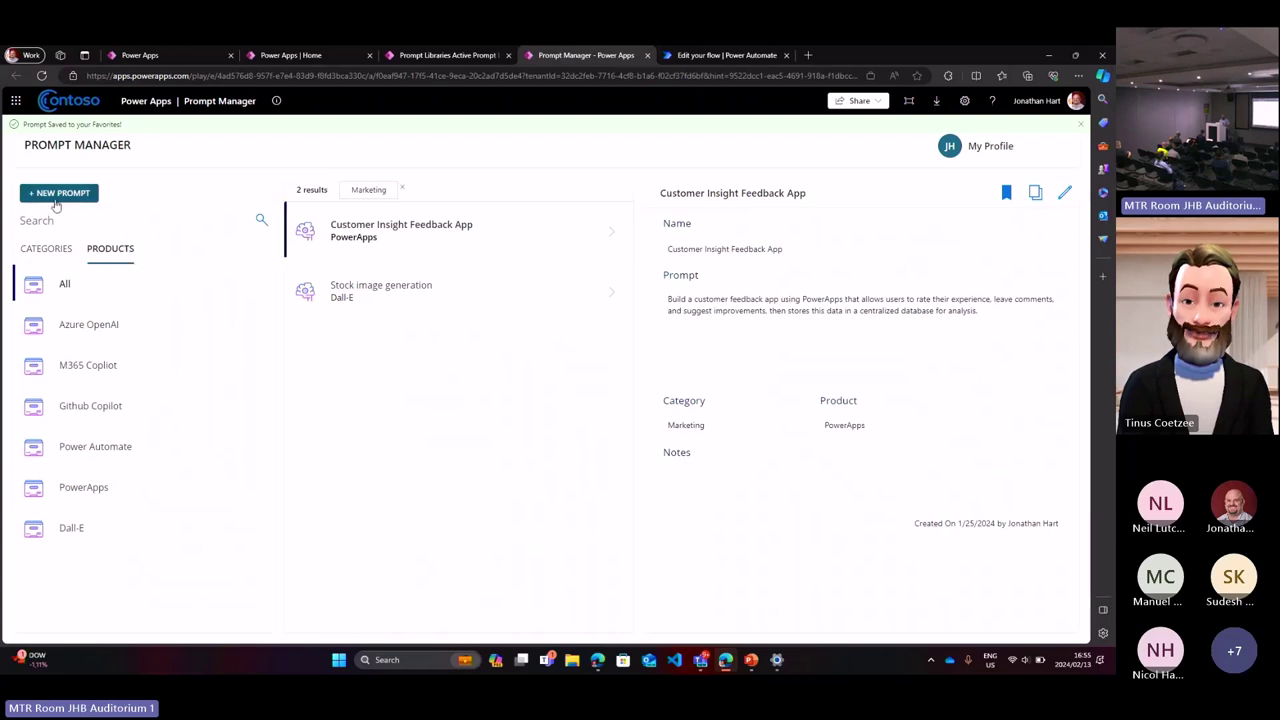
left_click(57, 200)
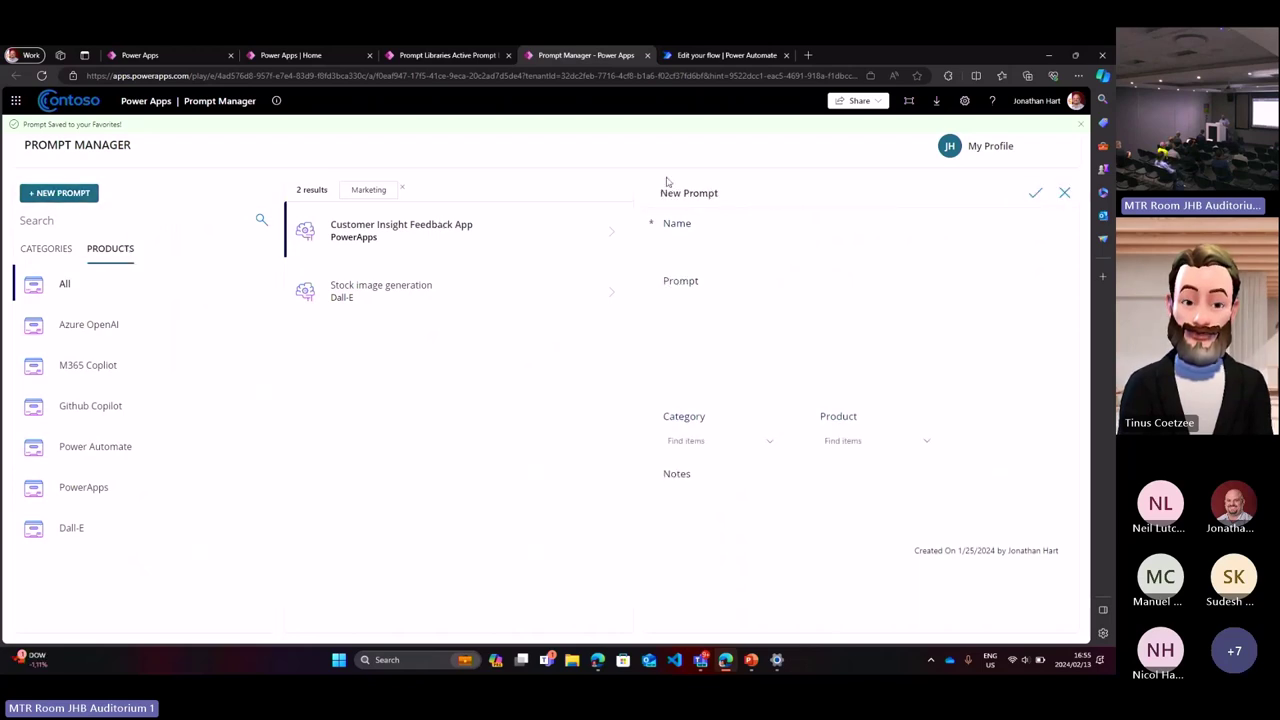
left_click(710, 440)
left_click(894, 441)
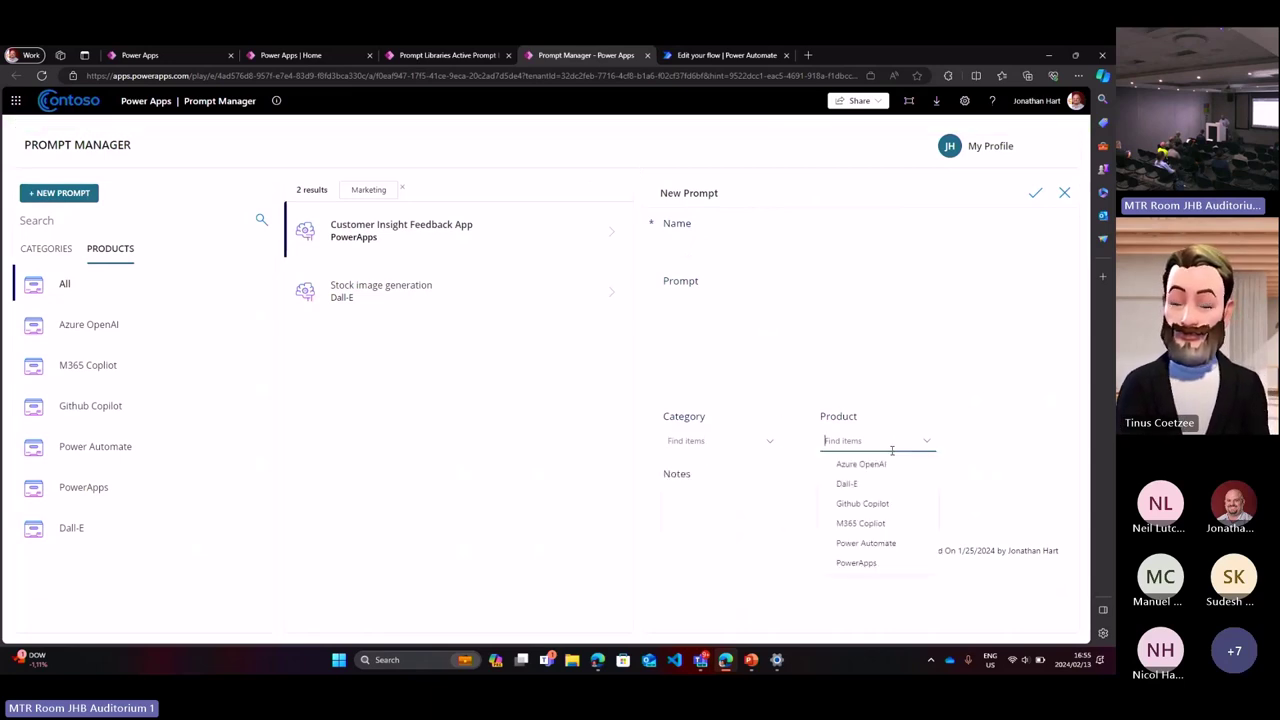
left_click(771, 491)
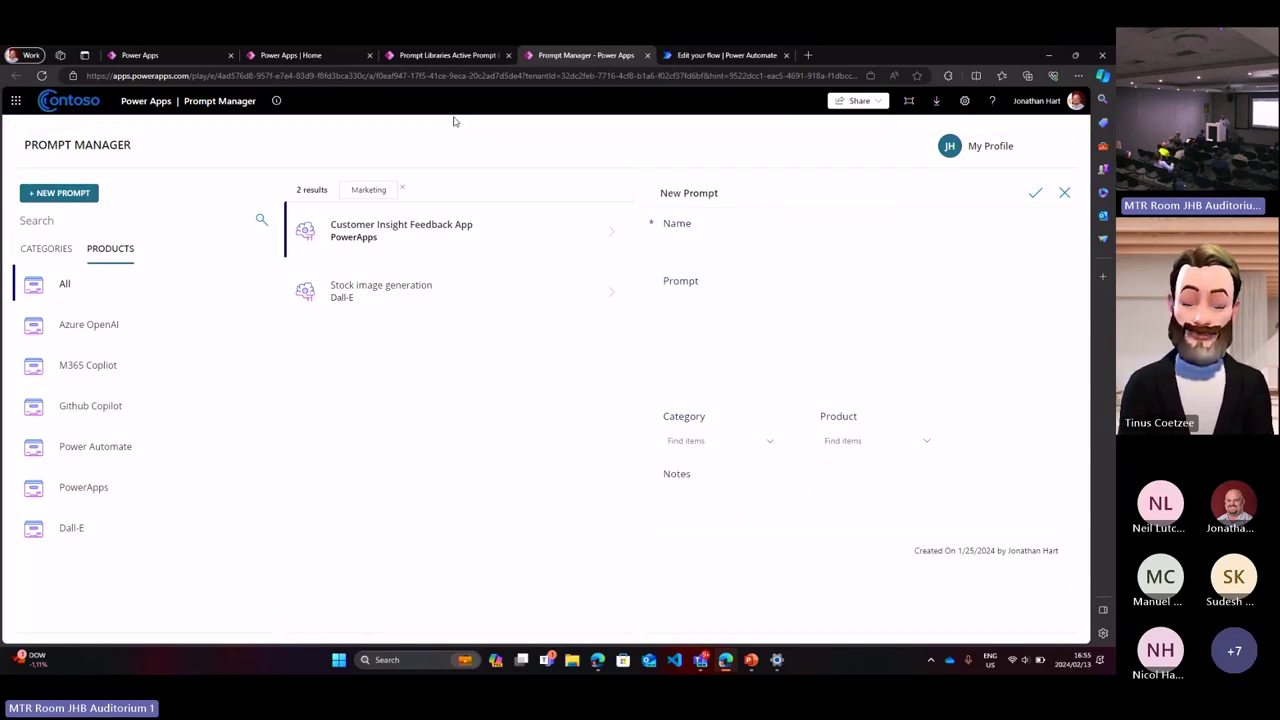
left_click(433, 54)
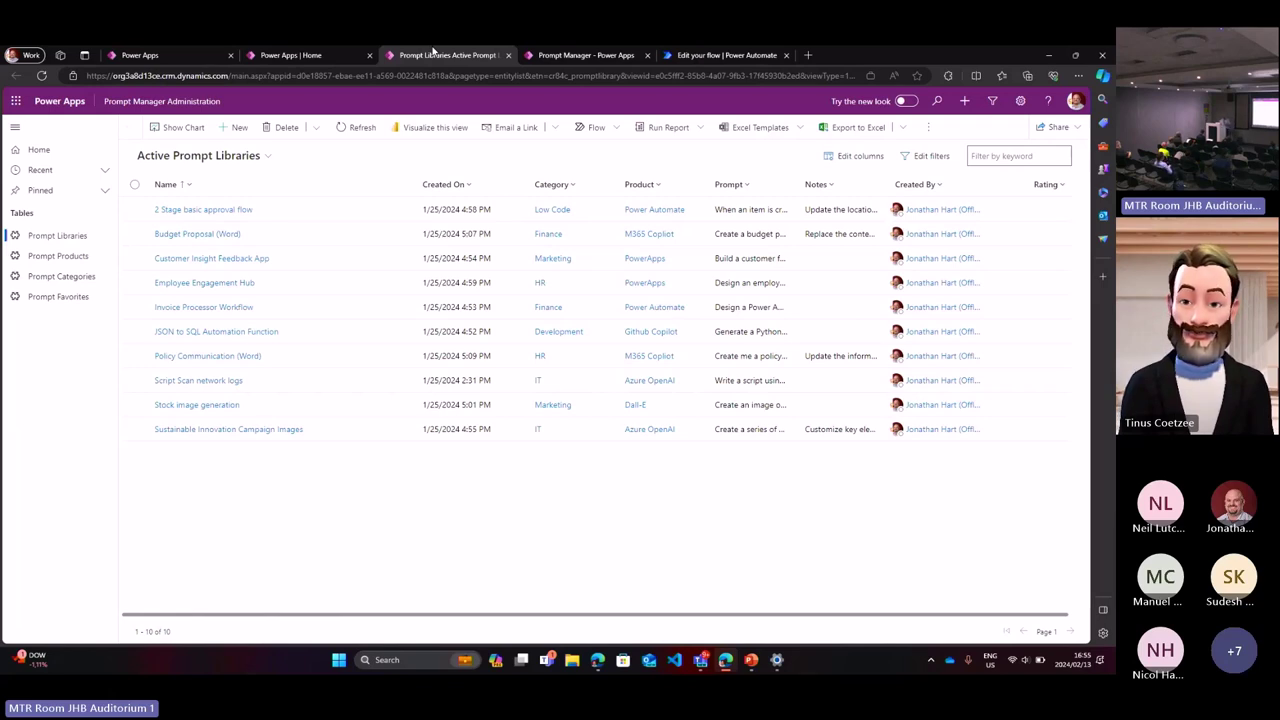
Step: Browse the Prompt Products and Prompt Categories tables, then open Prompt Favorites
left_click(86, 262)
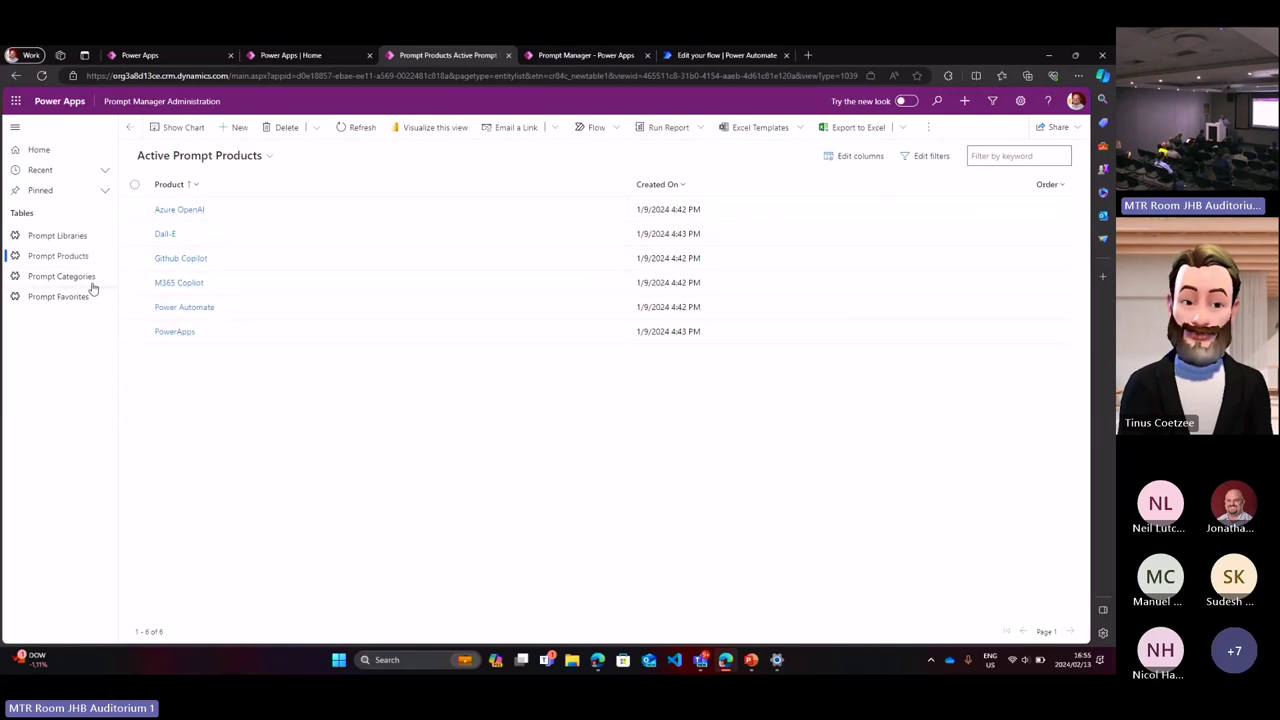
left_click(89, 282)
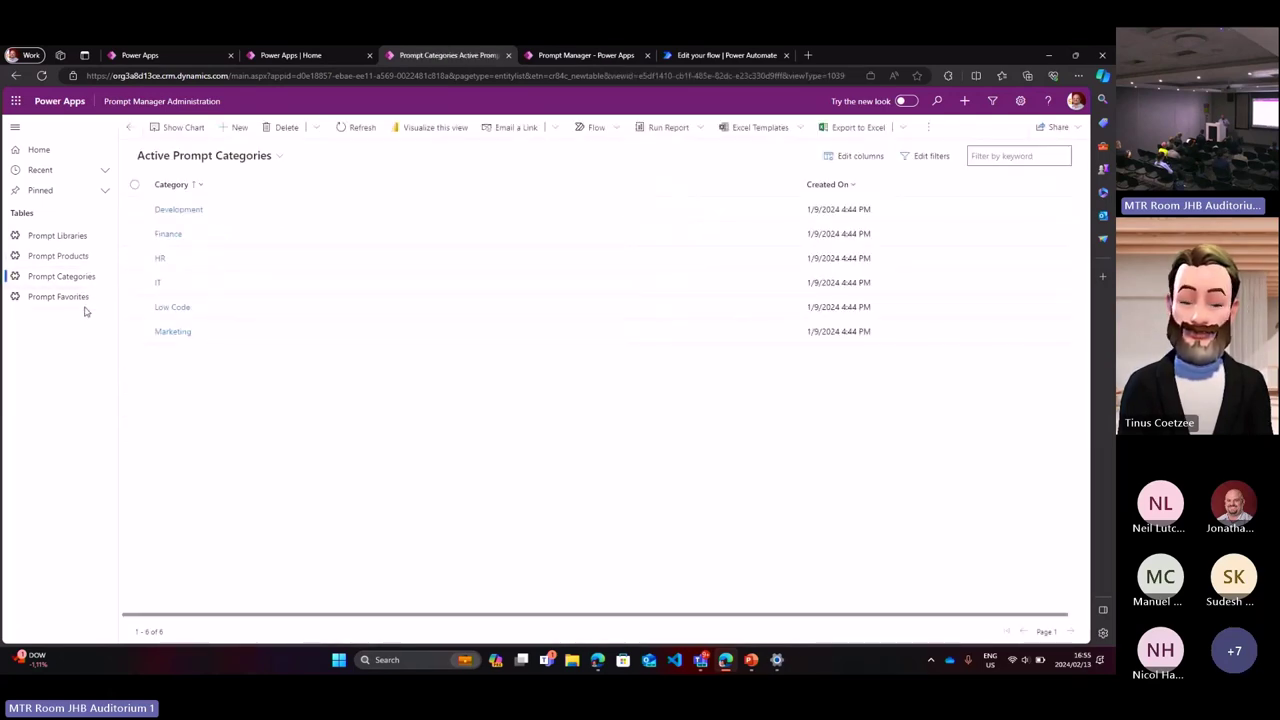
left_click(84, 304)
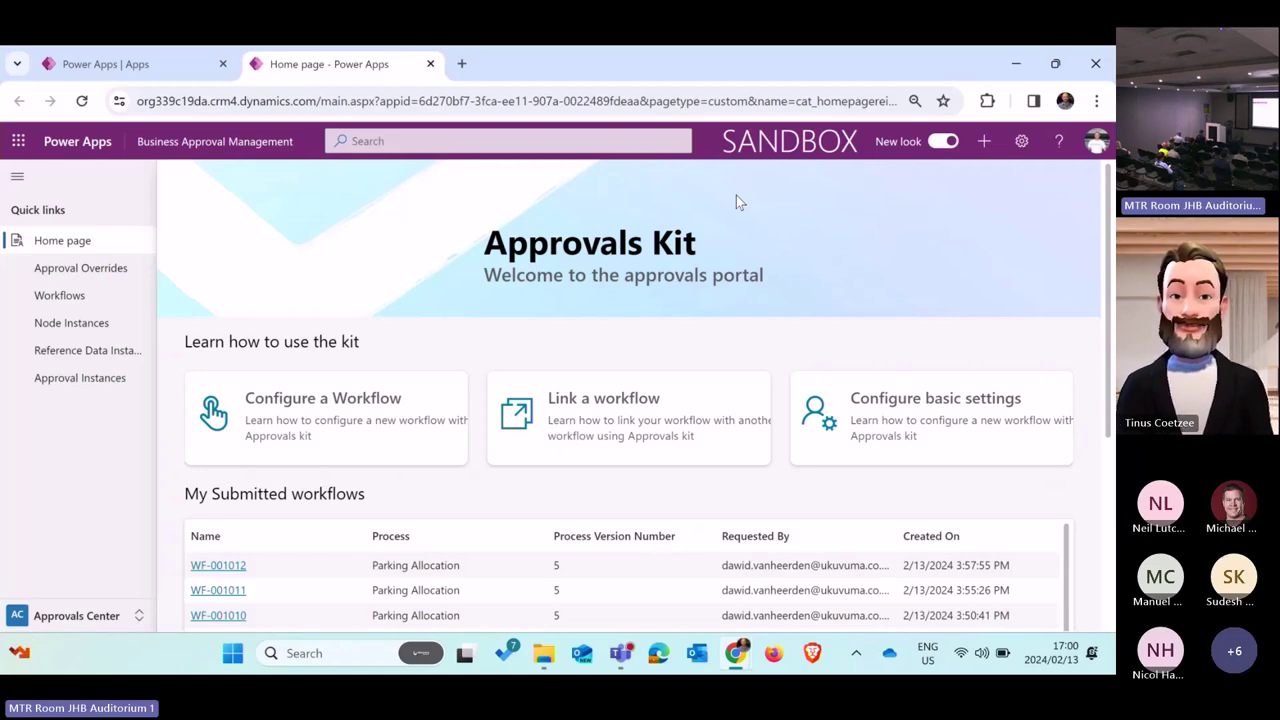
Step: Open a new browser tab
left_click(461, 66)
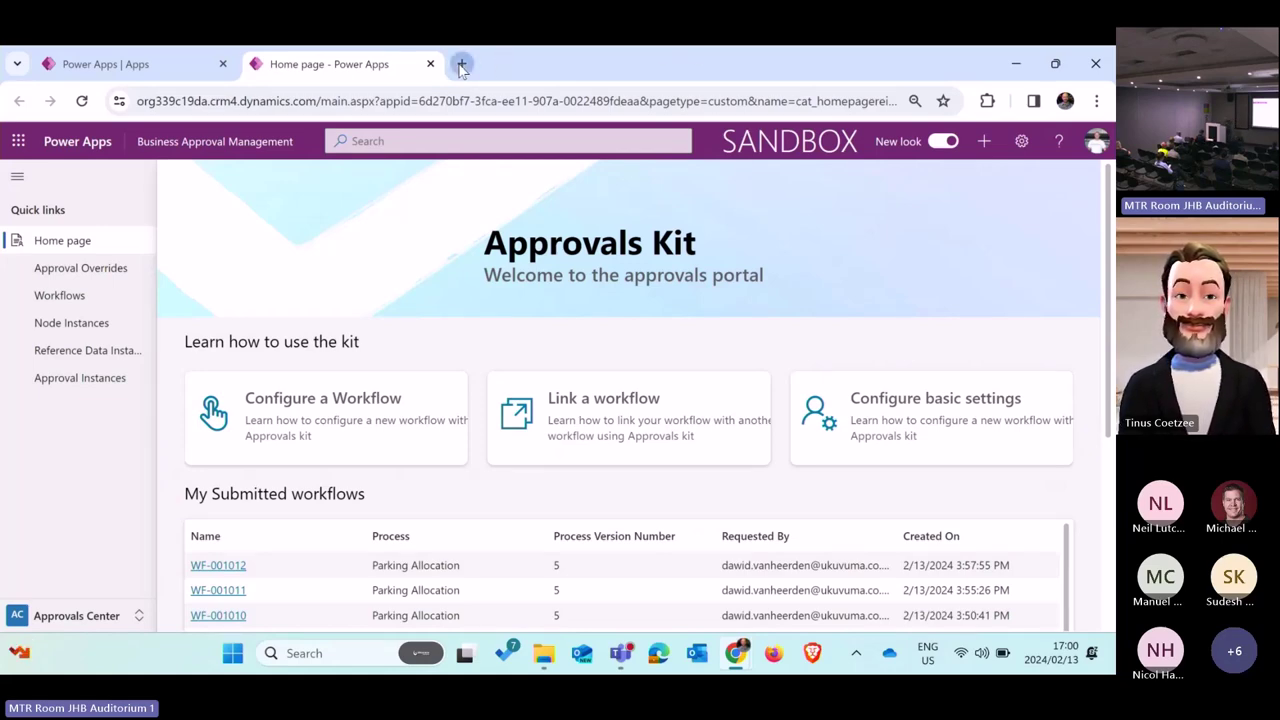
Step: Go to aka.ms/approvalskit to load the Business approvals templates overview article
type("aka")
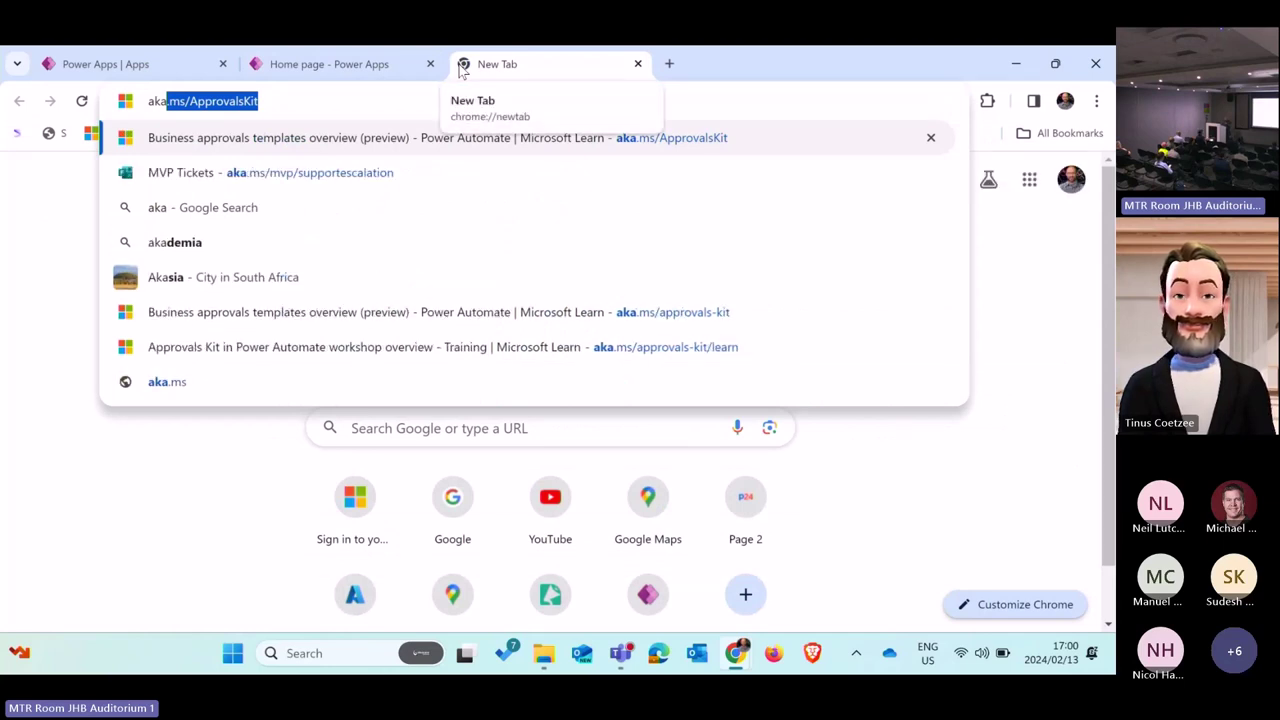
type(".ms/approvalskit")
key("Return")
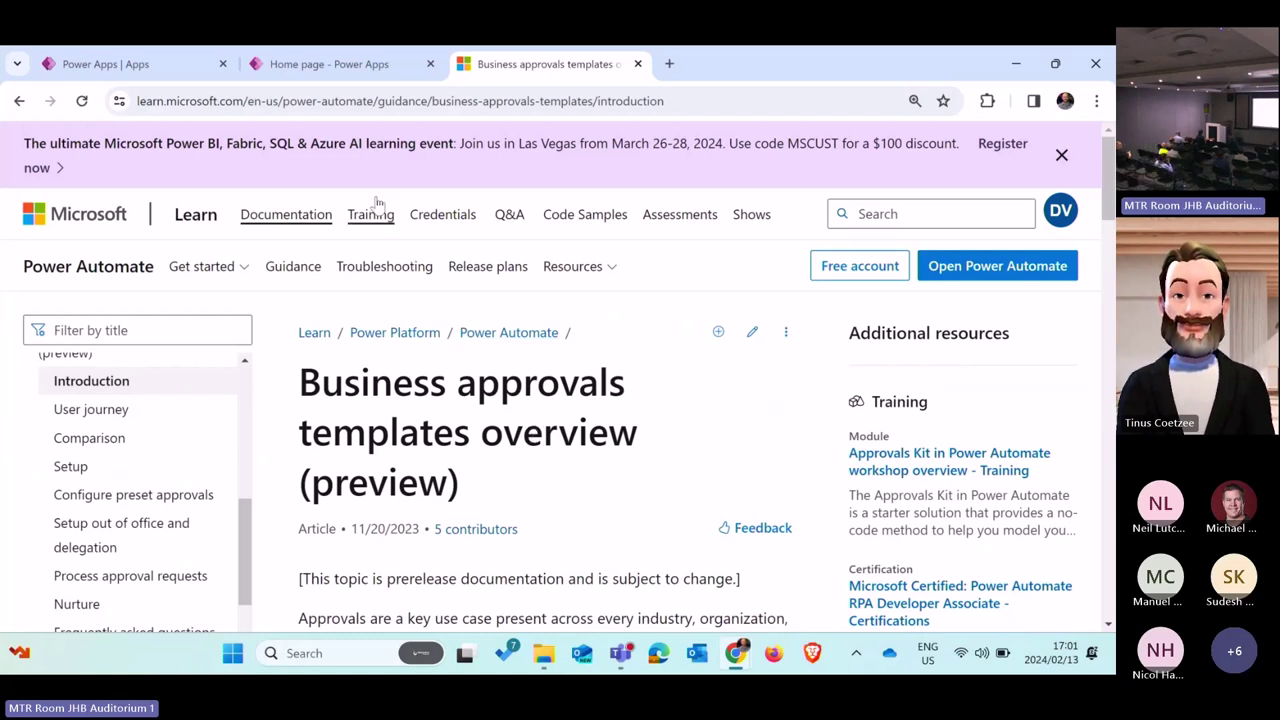
Step: Close the Approvals Kit tab and relaunch Business Approval Management from the Power Apps Apps list
left_click(352, 64)
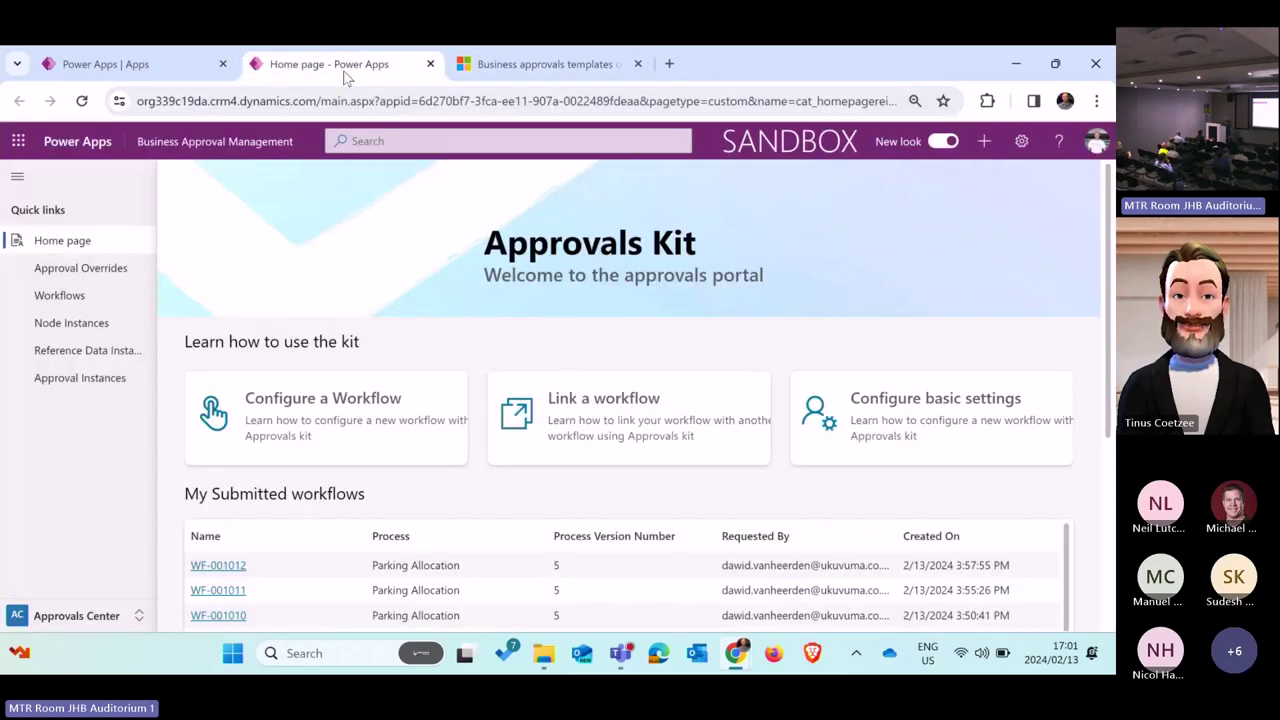
left_click(430, 64)
left_click(150, 64)
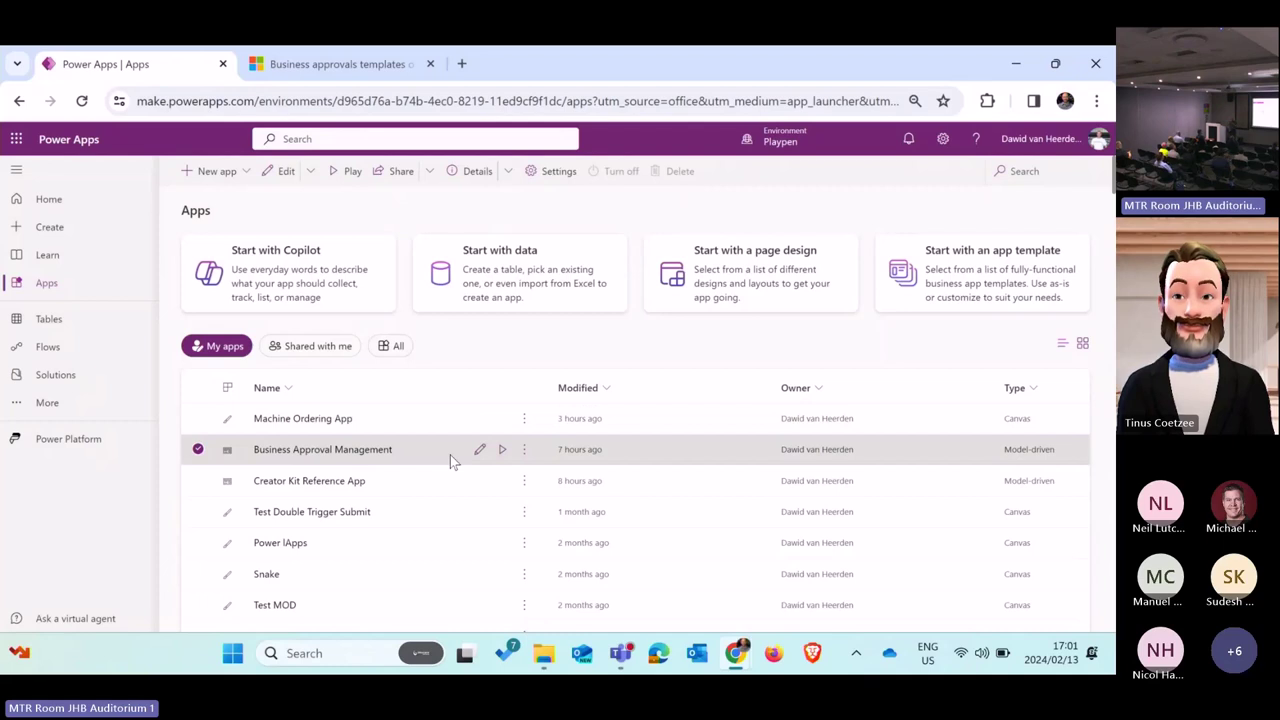
left_click(502, 450)
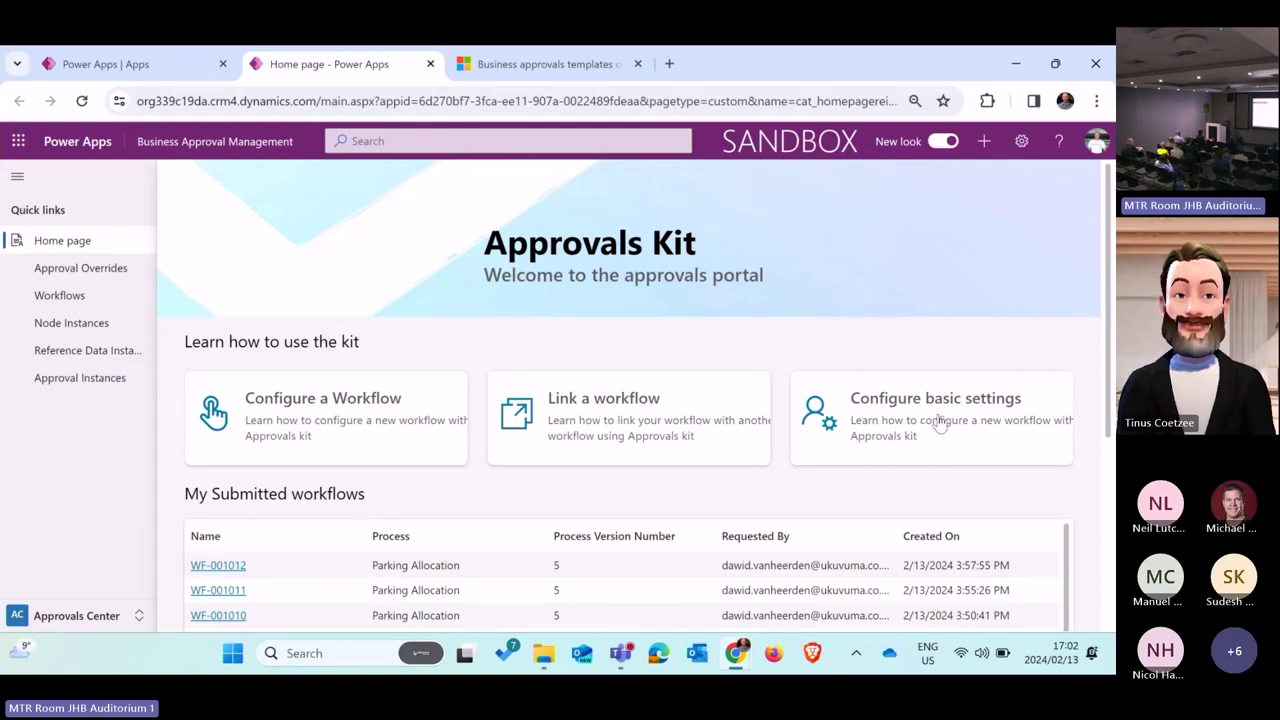
Step: In basic settings, keep Outlook notifications at None (Custom) and choose the Standard Work Days profile
left_click(891, 420)
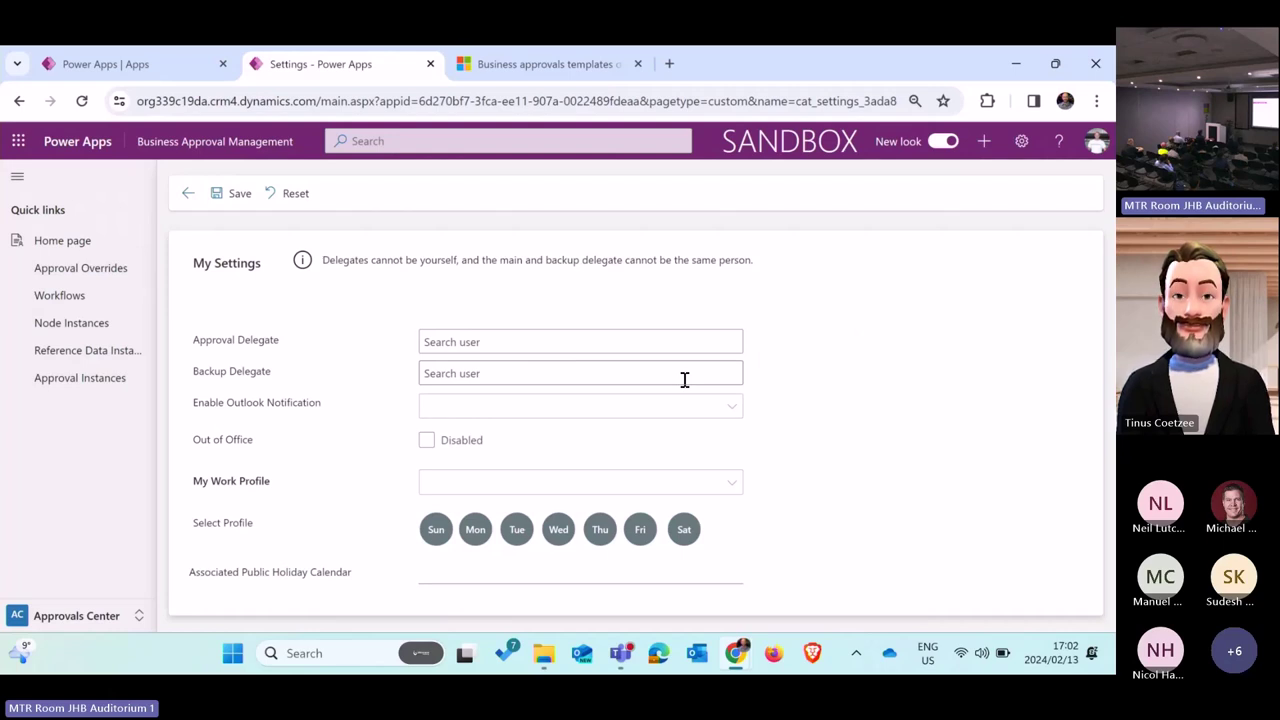
left_click(510, 408)
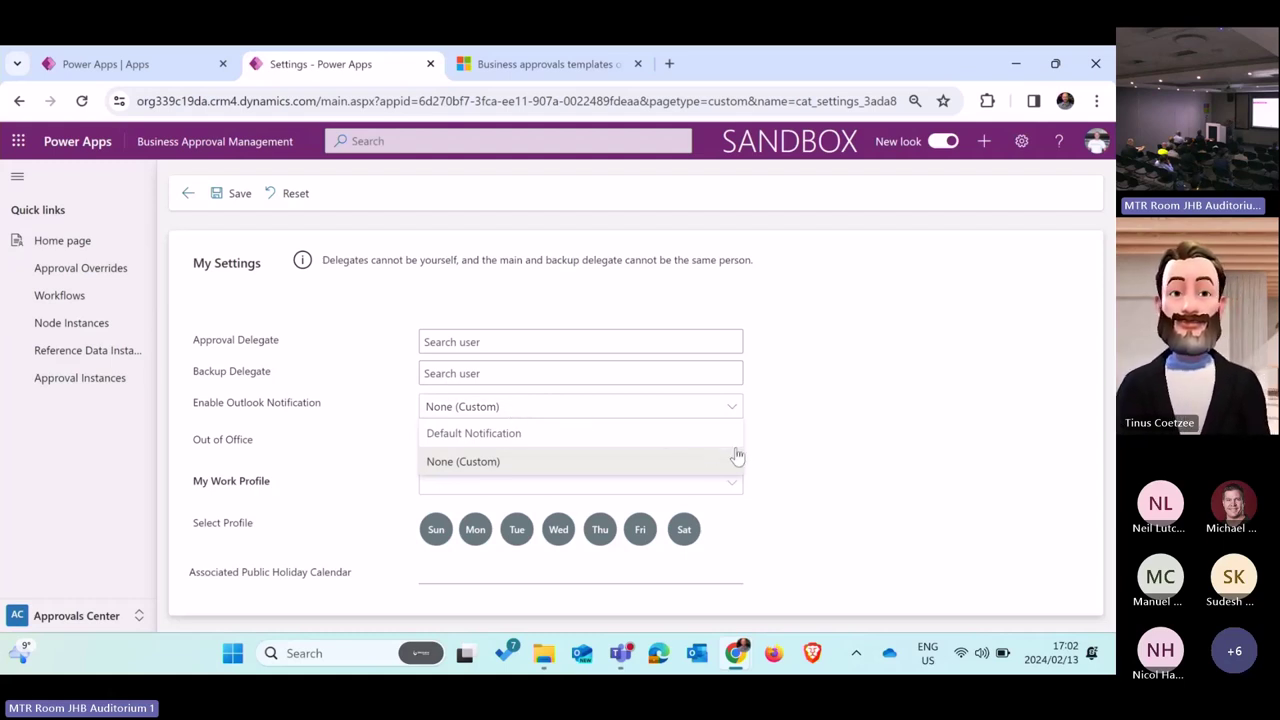
left_click(770, 460)
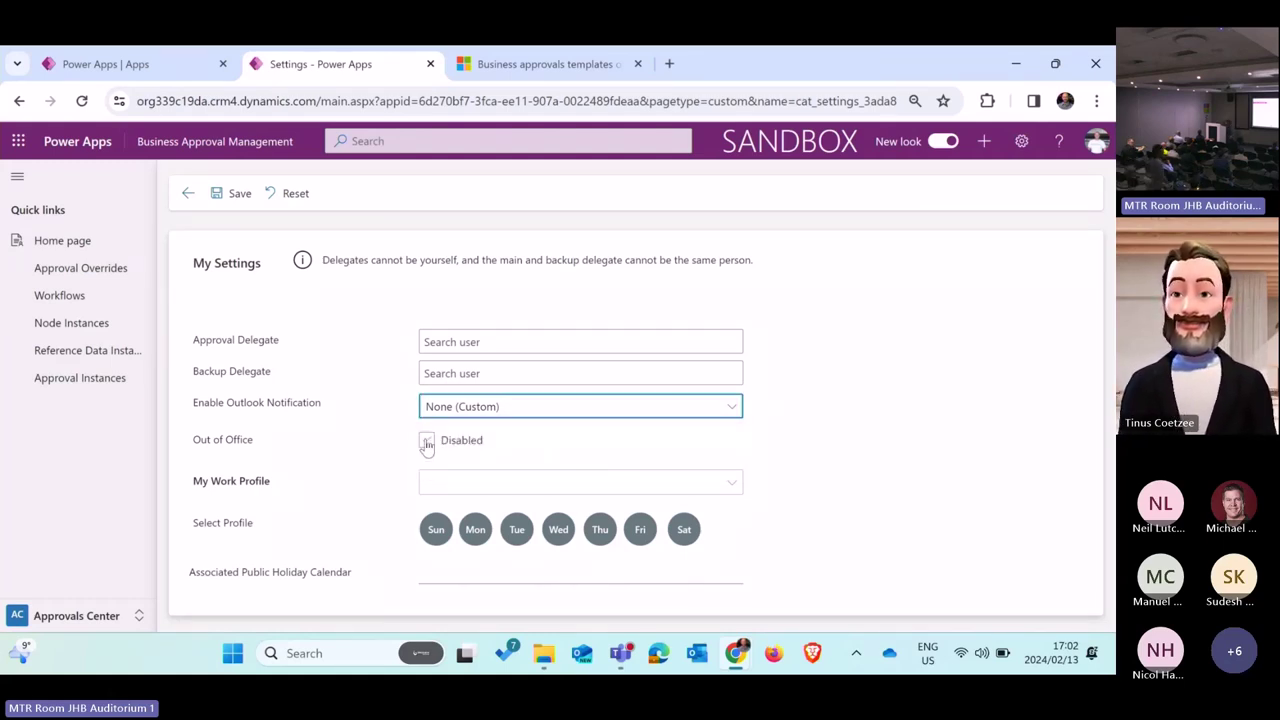
left_click(534, 488)
left_click(506, 511)
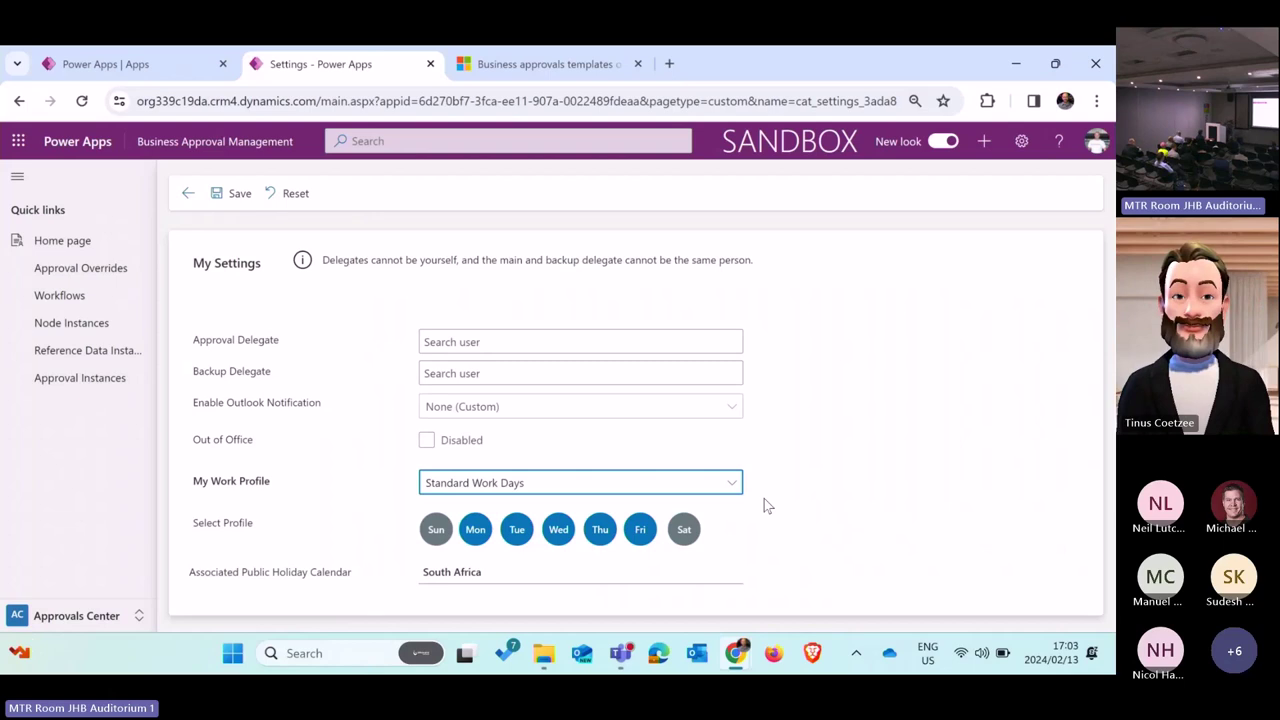
Step: Switch to the Approvals Designer area and start a new business approval process
left_click(80, 244)
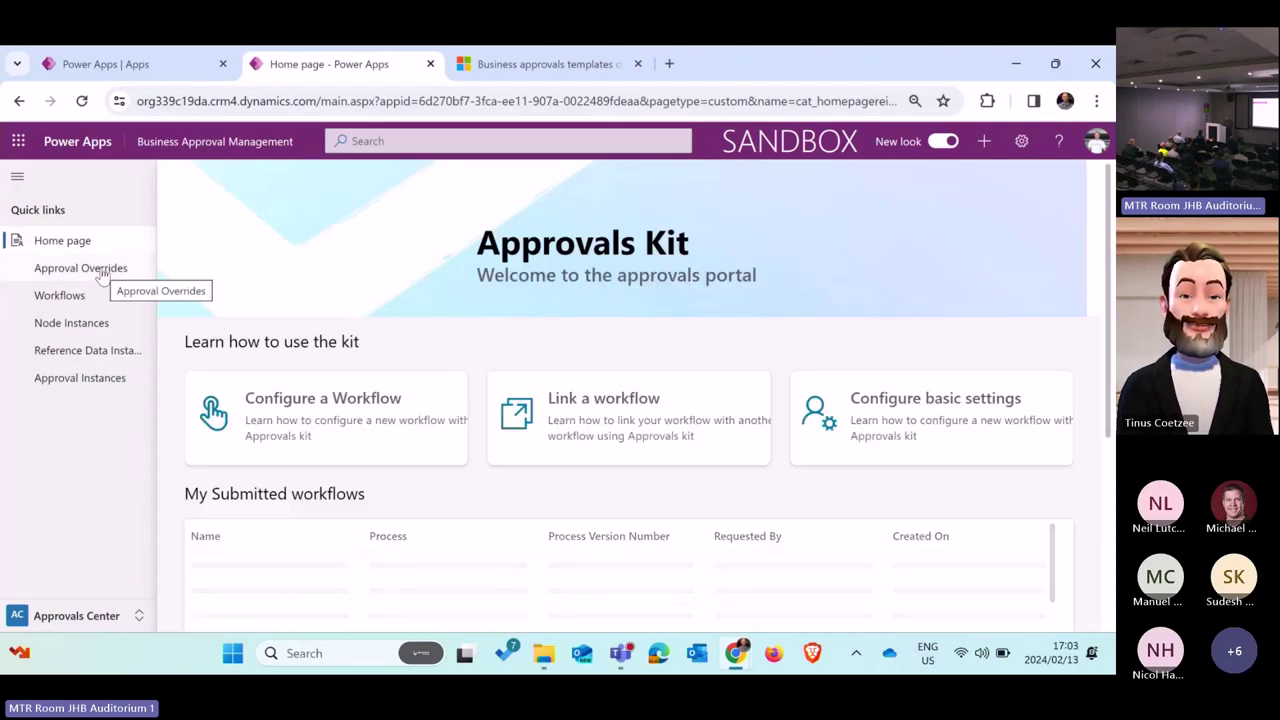
left_click(101, 271)
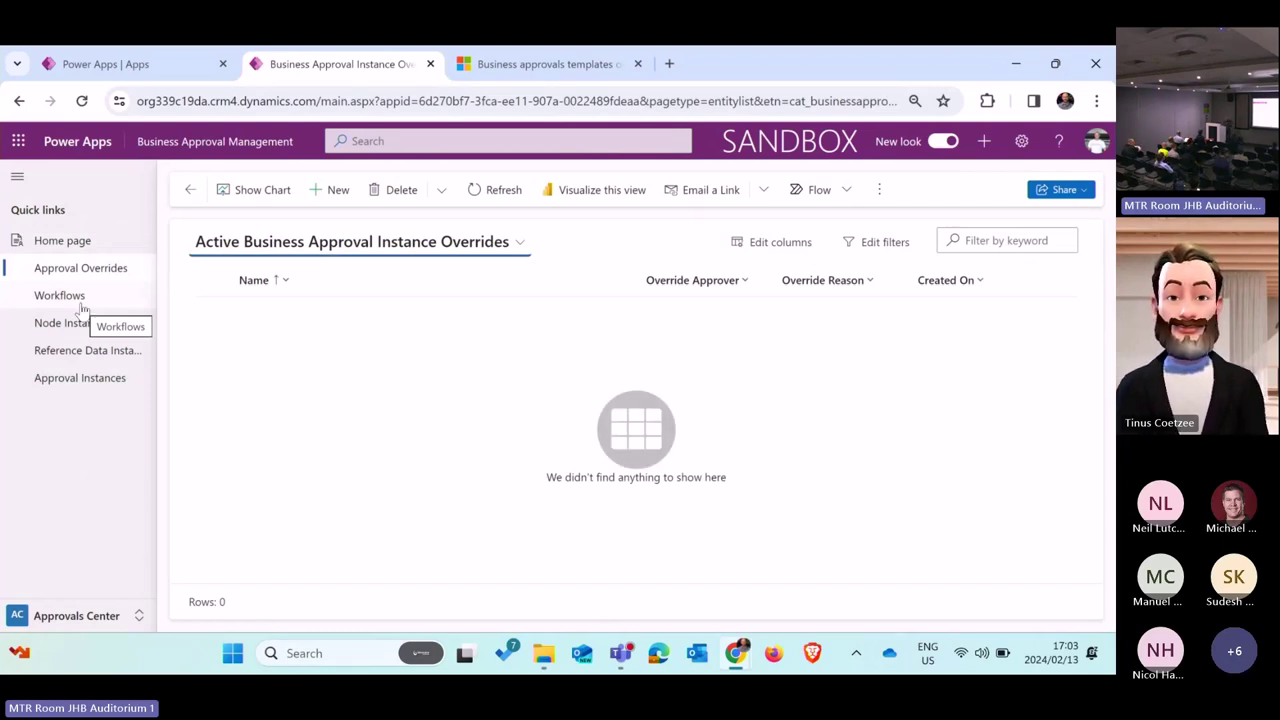
left_click(101, 626)
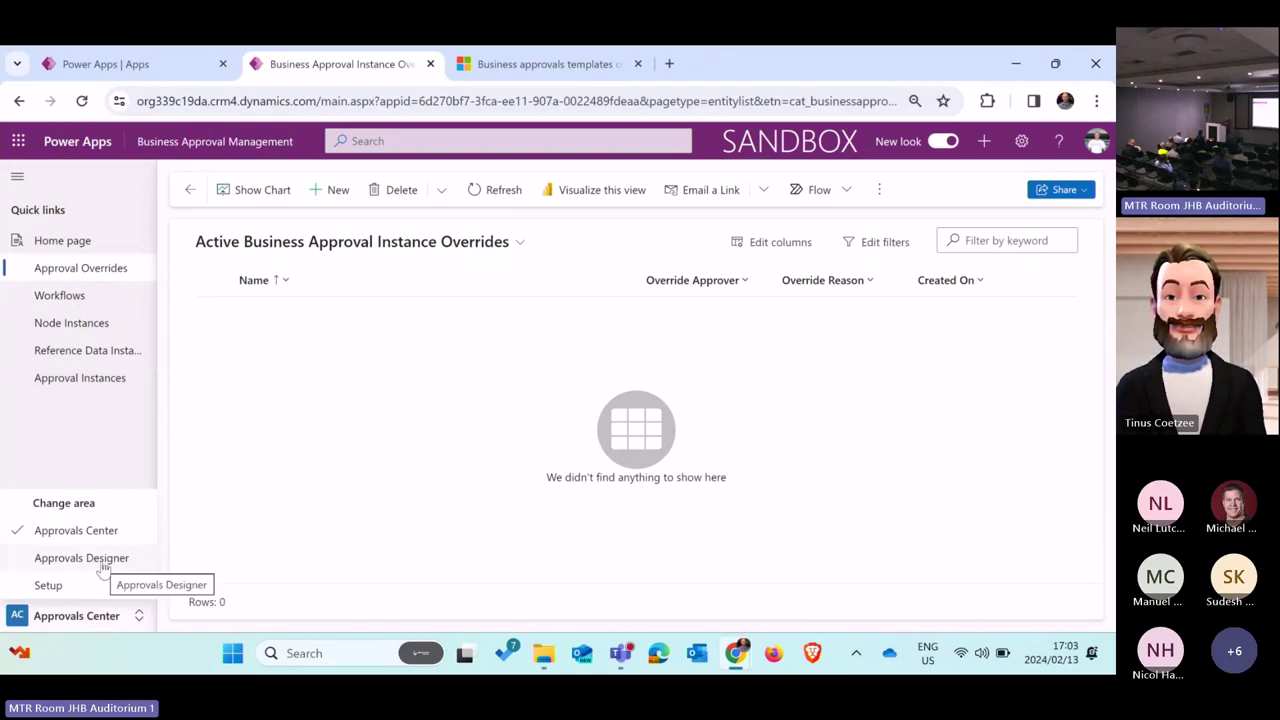
left_click(81, 558)
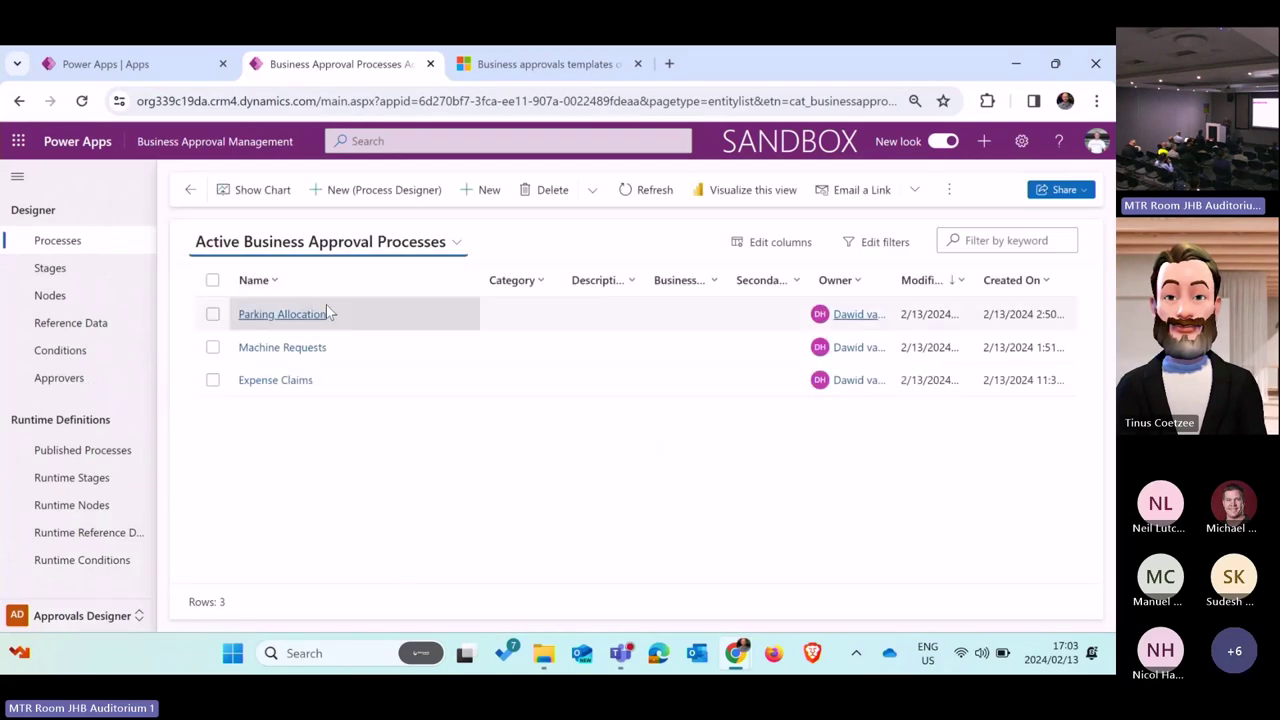
left_click(489, 193)
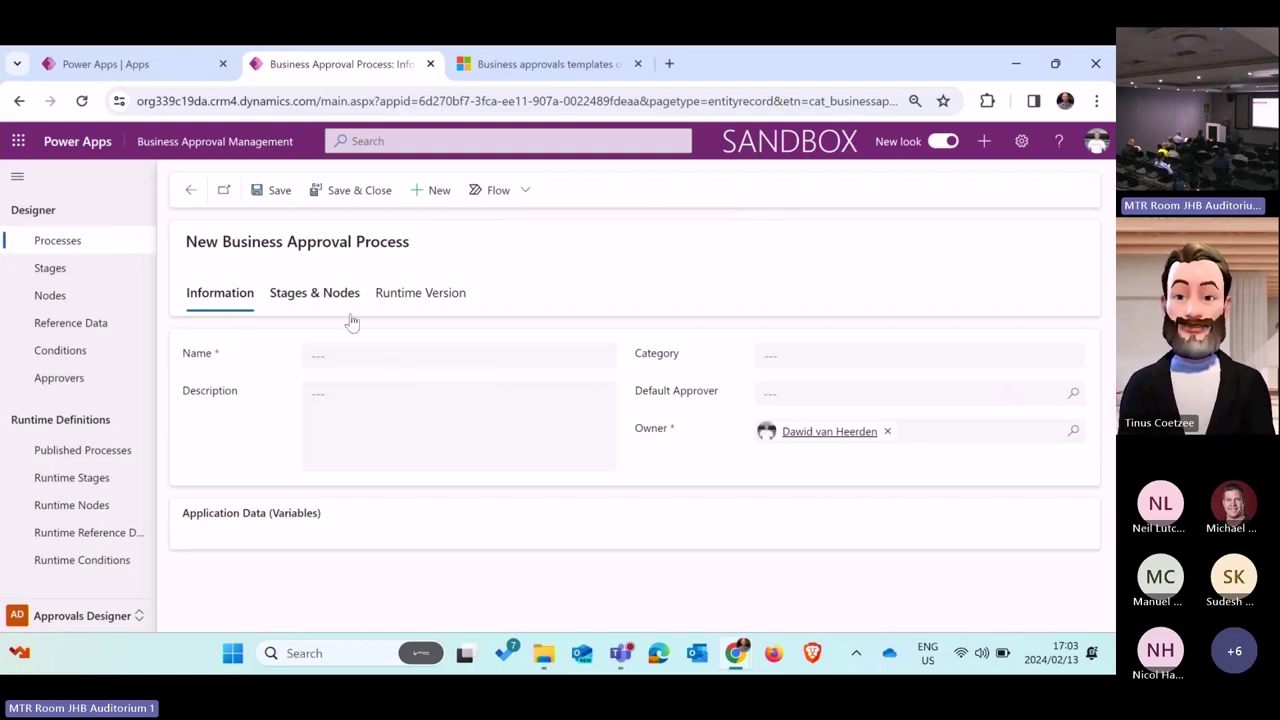
Step: Go back to the Processes list and create a new process with New (Process Designer)
left_click(190, 190)
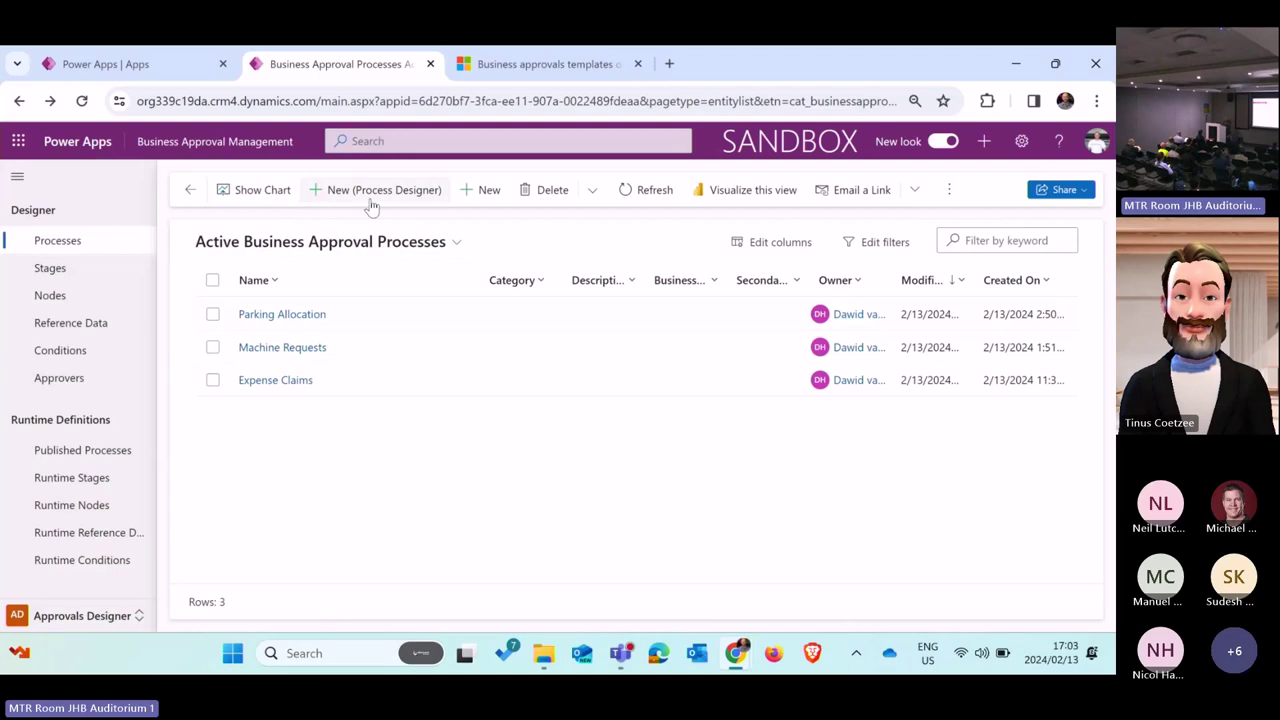
left_click(376, 190)
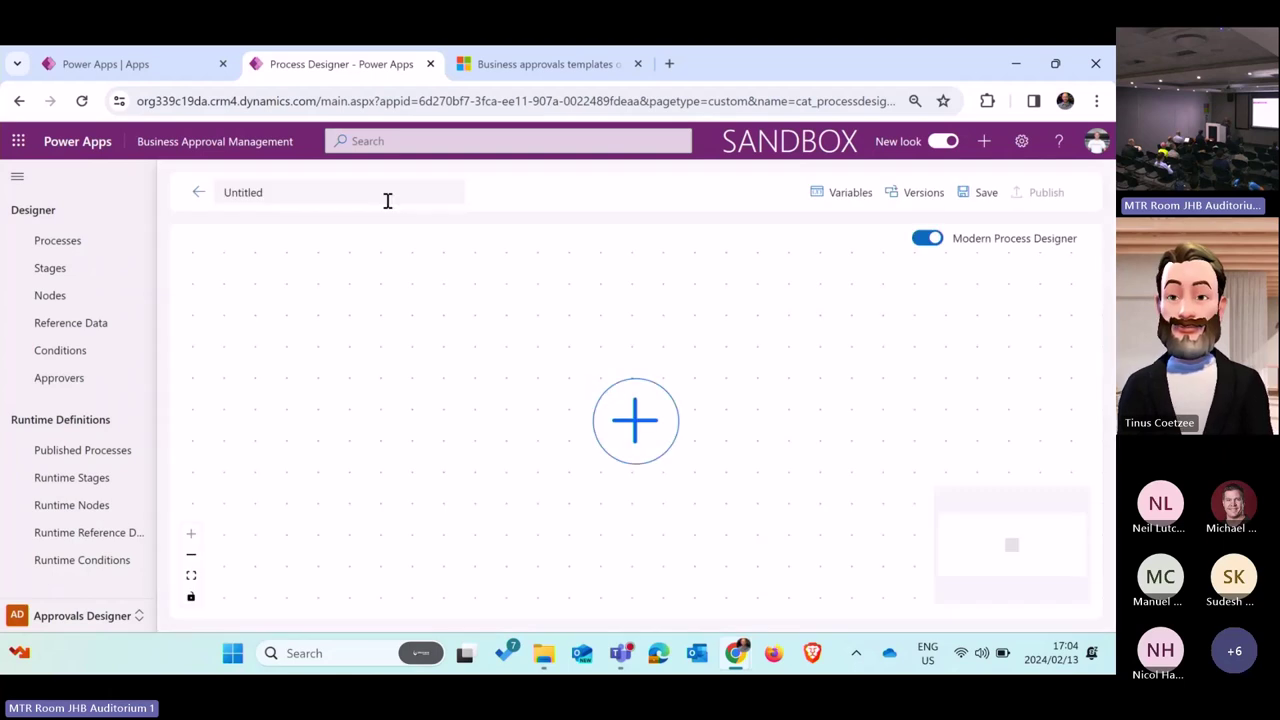
Step: Rename the Untitled process to 'Food Orders' and zoom the canvas out
left_click(323, 197)
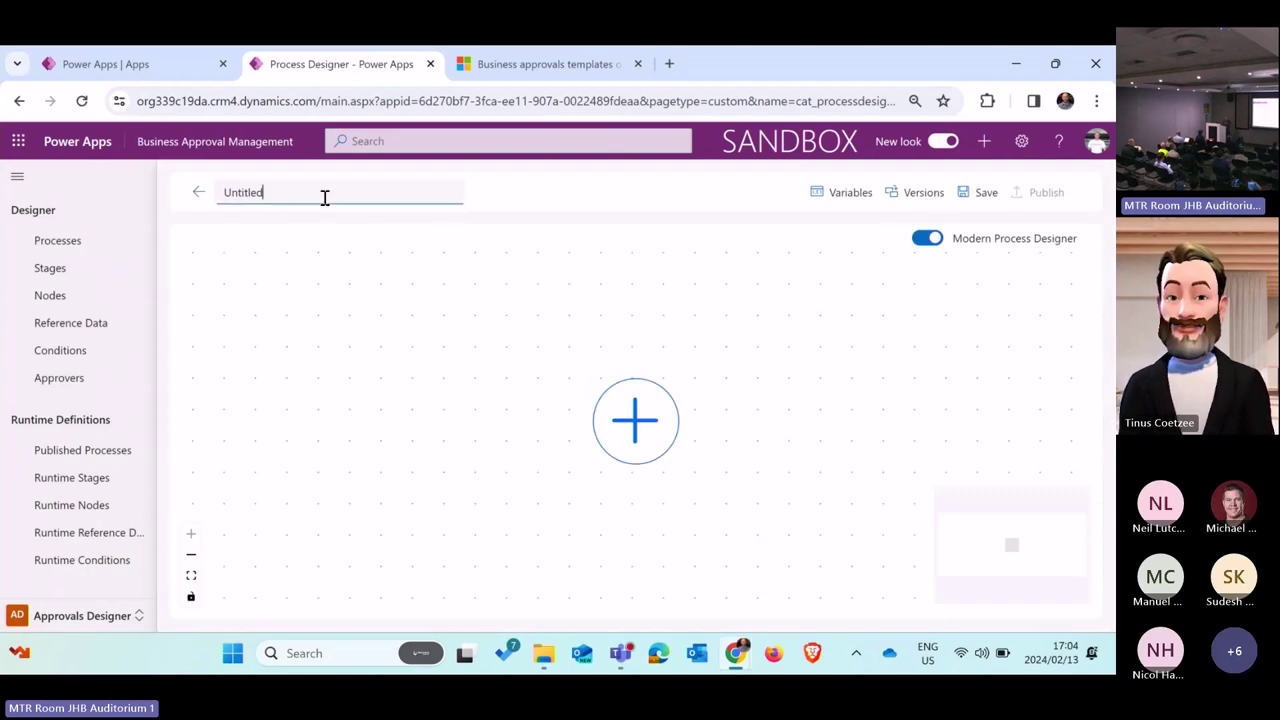
key("BackSpace")
key("BackSpace")
key("BackSpace")
key("BackSpace")
key("BackSpace")
key("BackSpace")
key("BackSpace")
key("BackSpace")
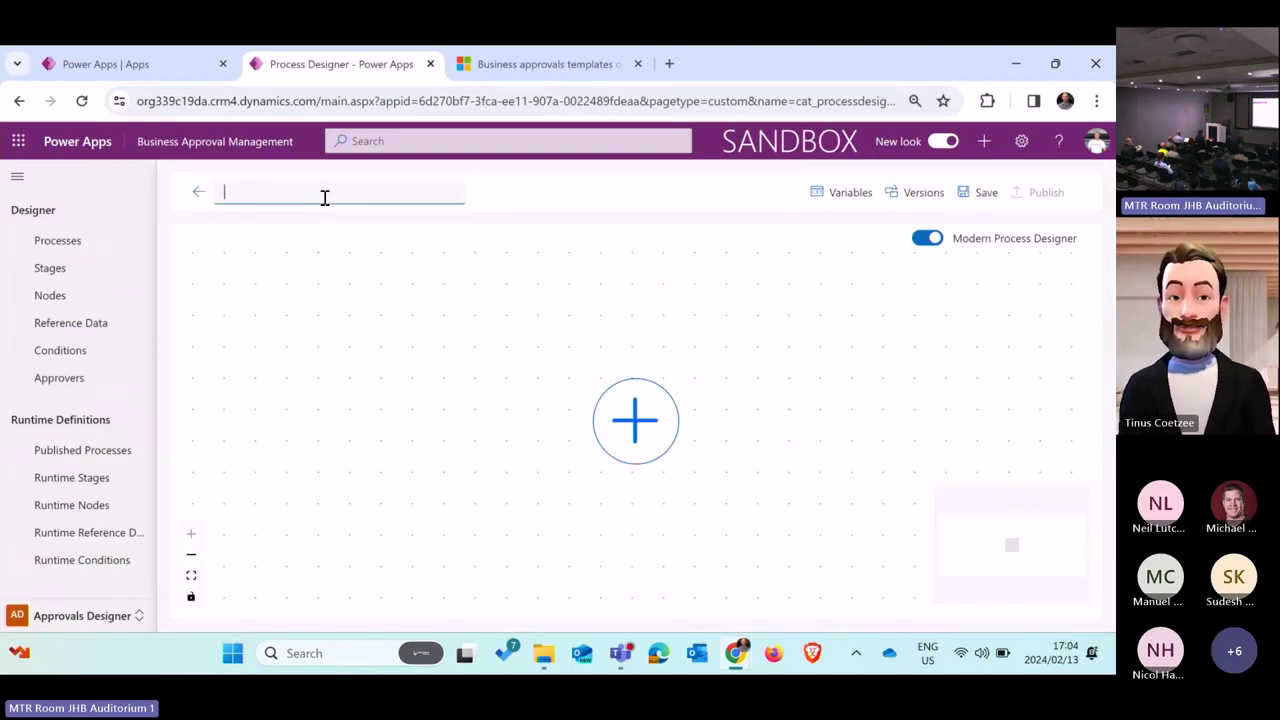
type("Food Oe")
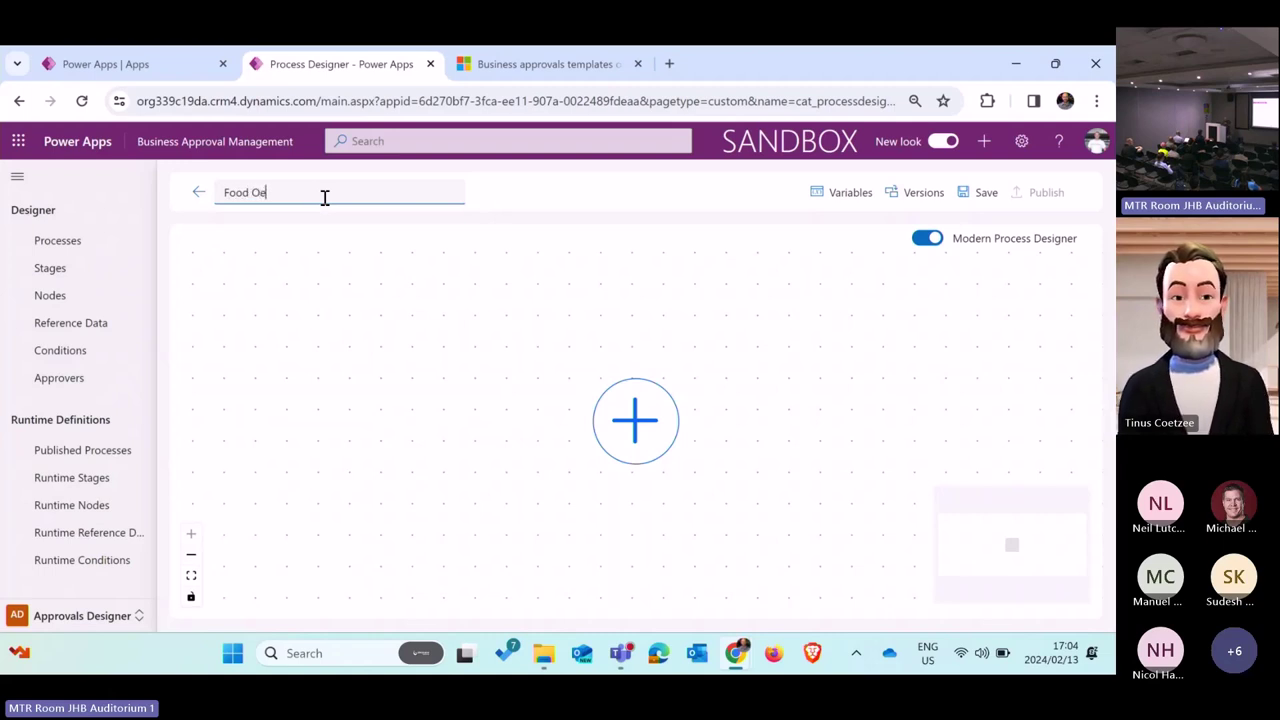
type("d")
key("BackSpace")
key("BackSpace")
type("rders")
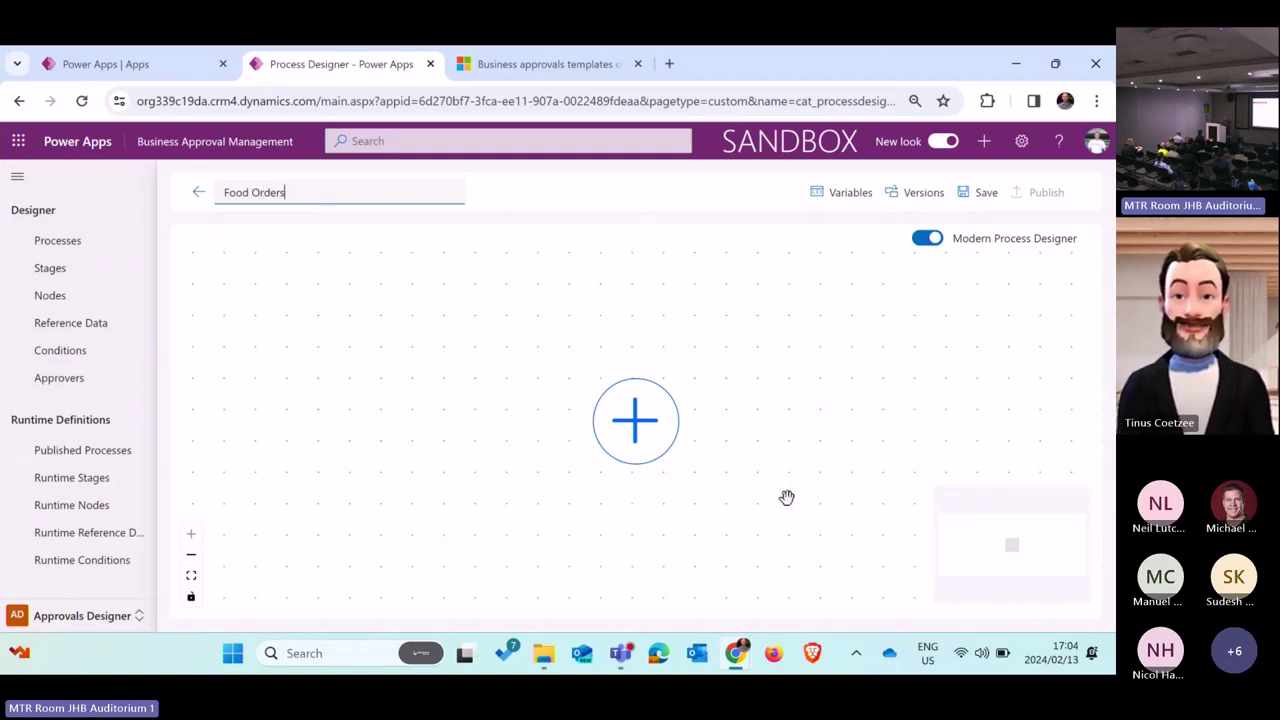
left_click(191, 558)
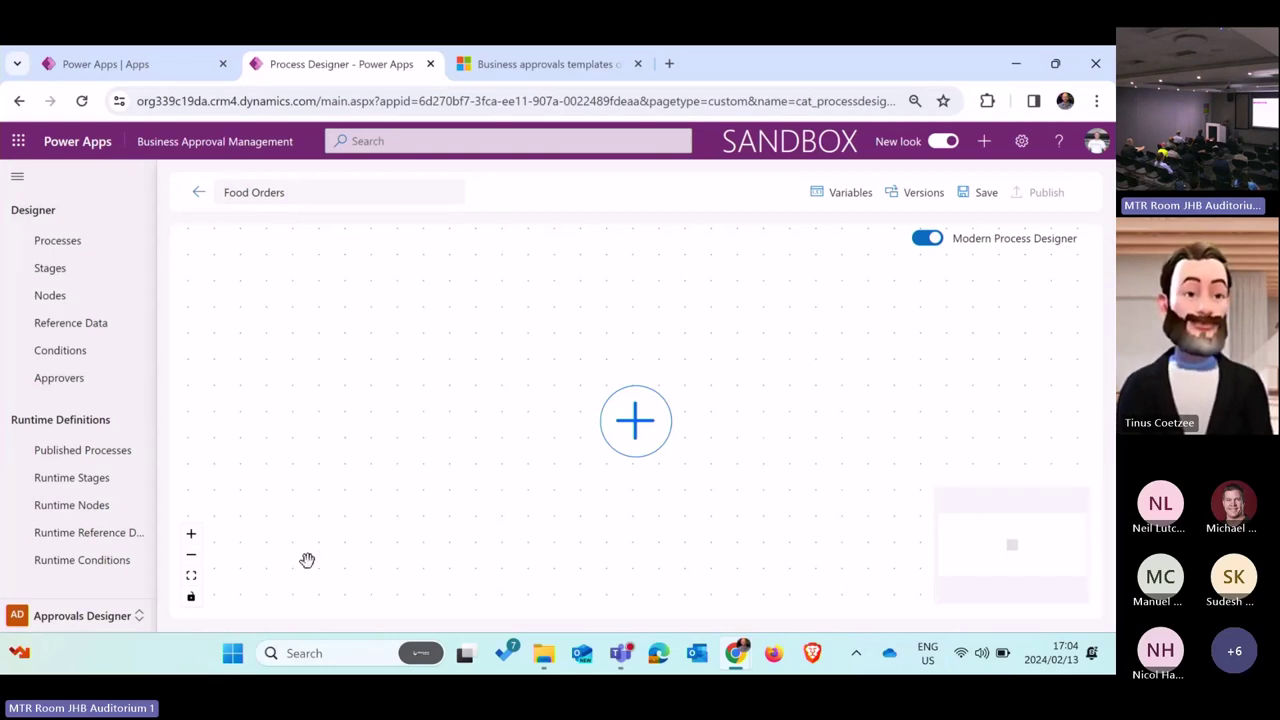
left_click(192, 558)
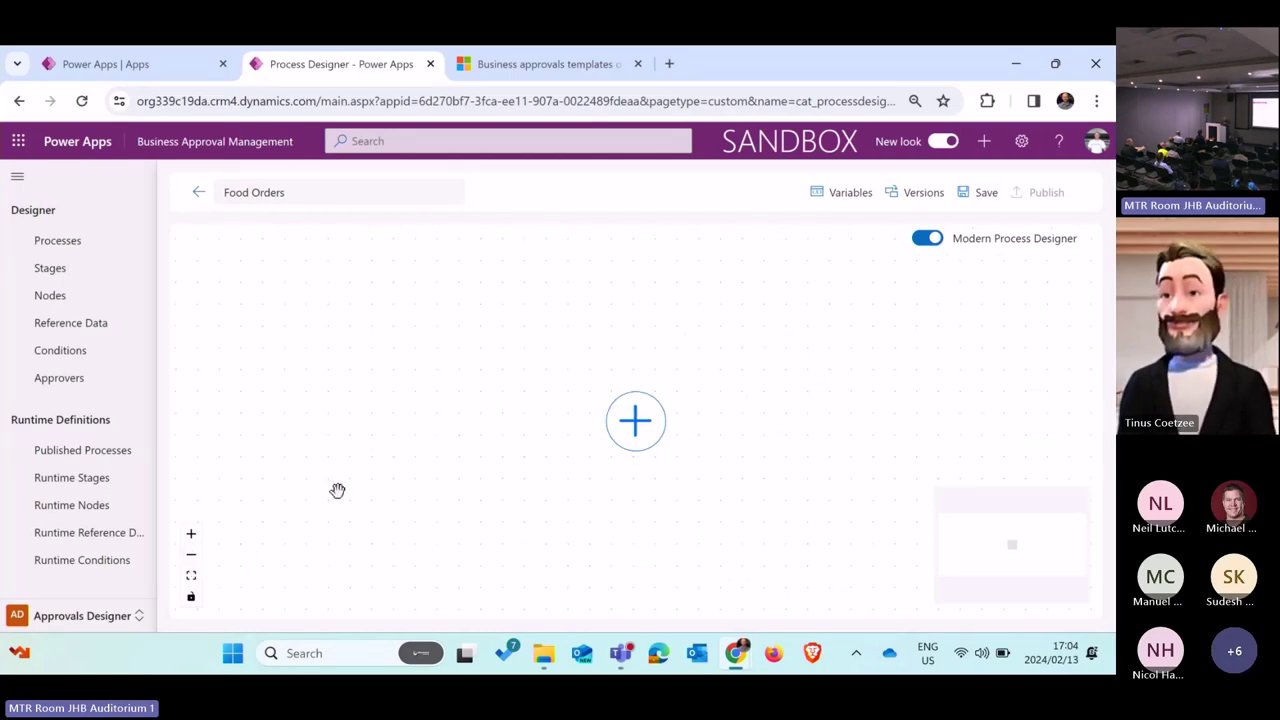
Step: Create a stage named 'Submt' on the Food Orders canvas and save it
left_click(637, 422)
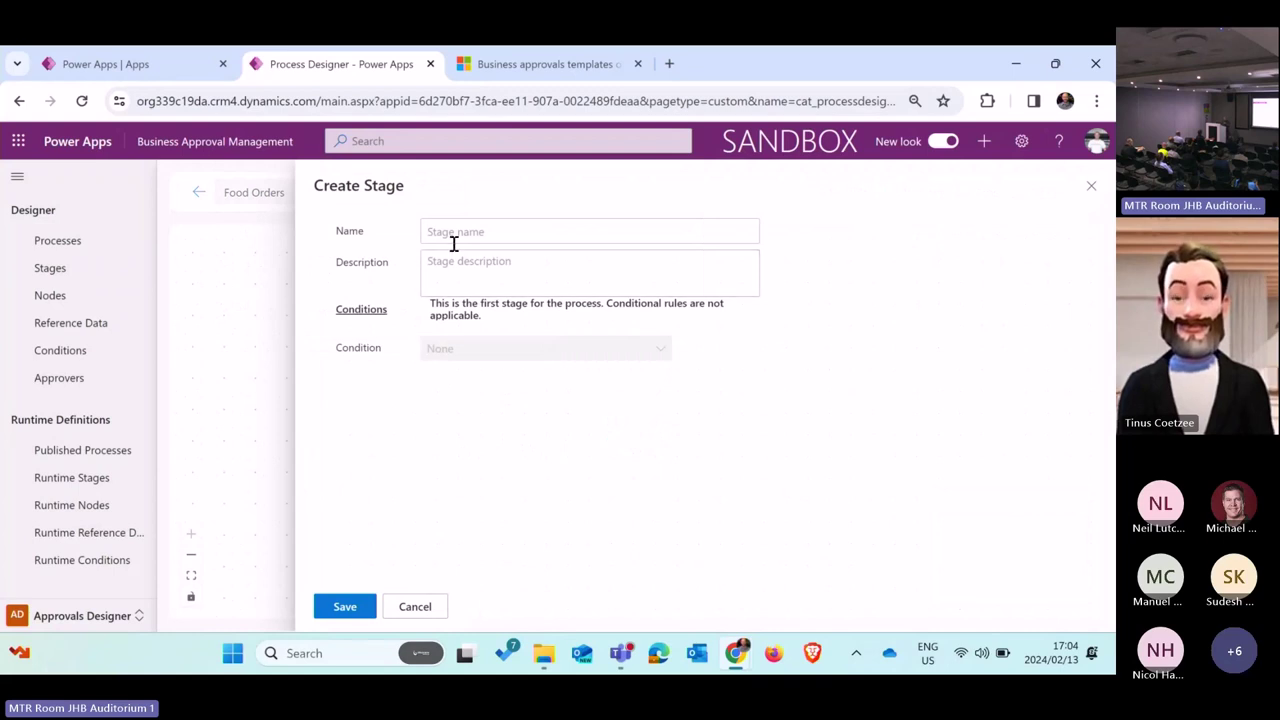
left_click(526, 228)
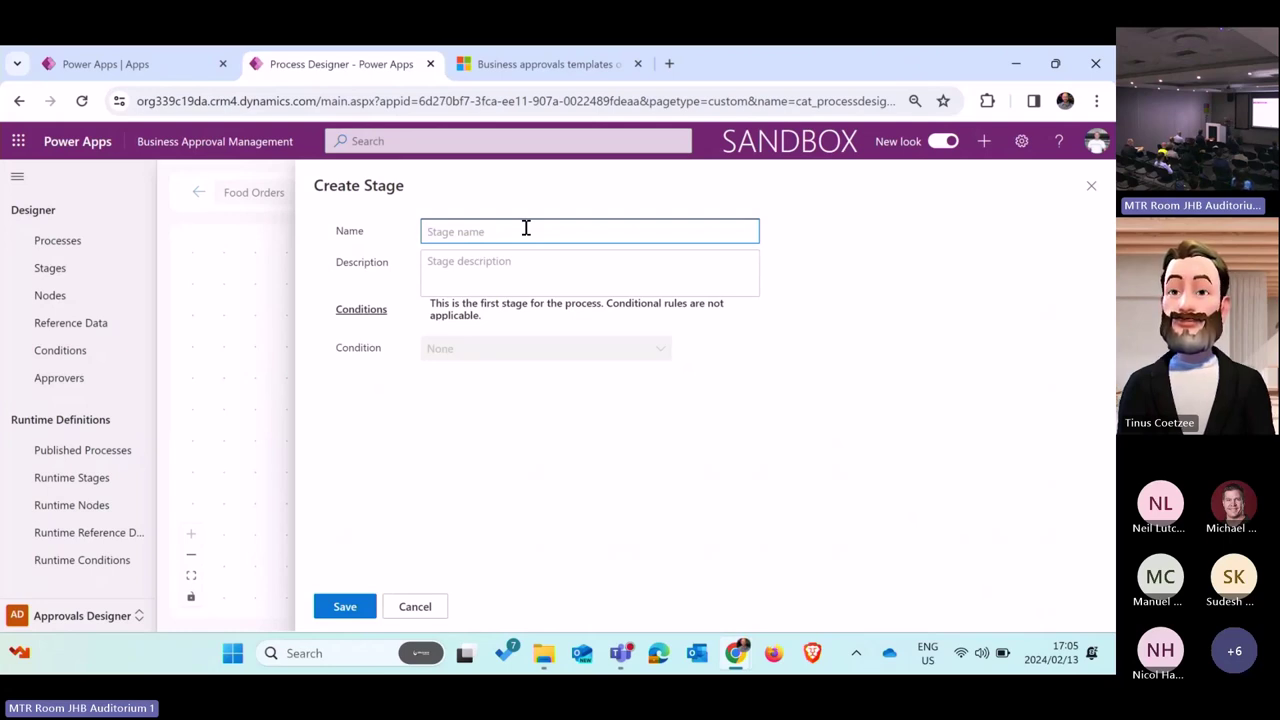
type("Submt")
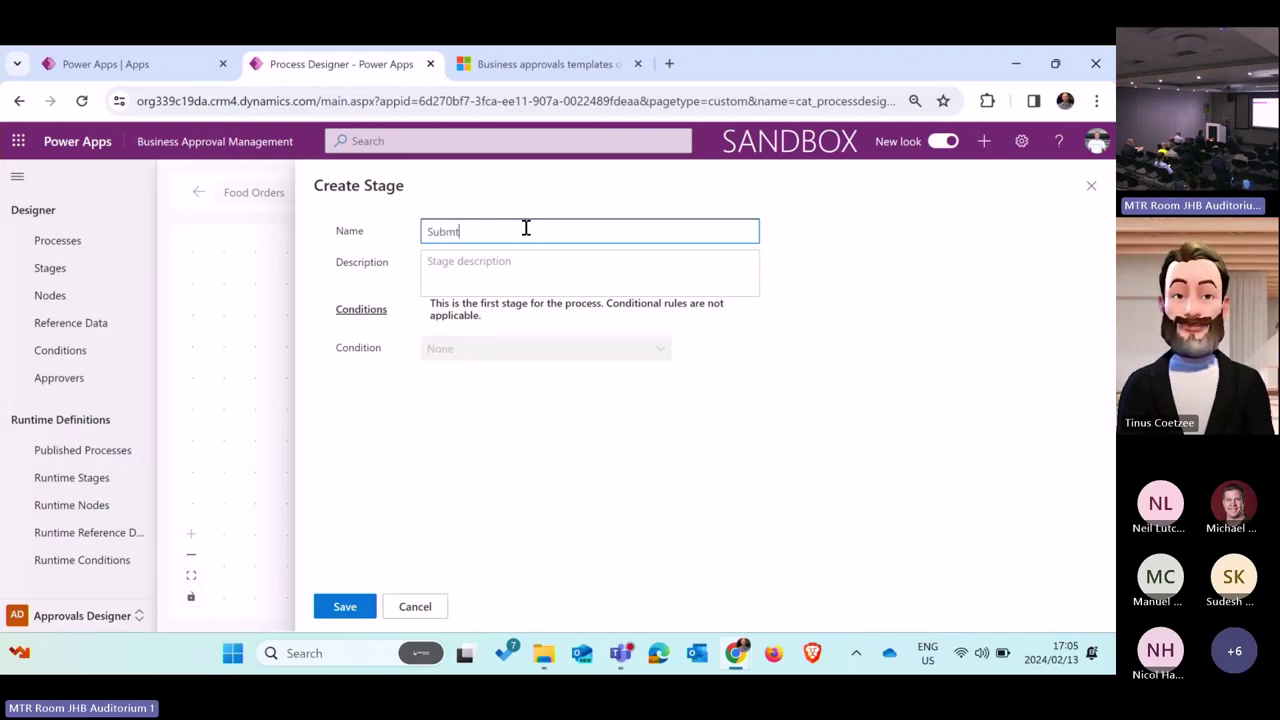
left_click(475, 265)
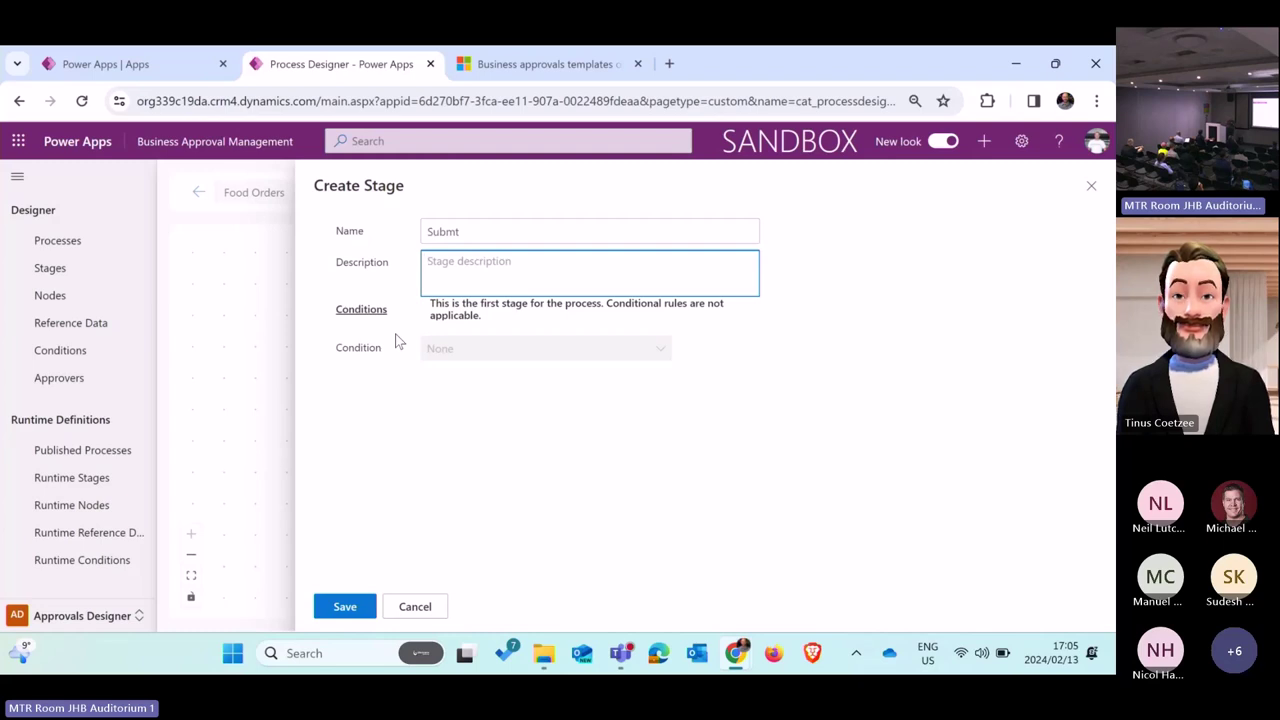
left_click(346, 609)
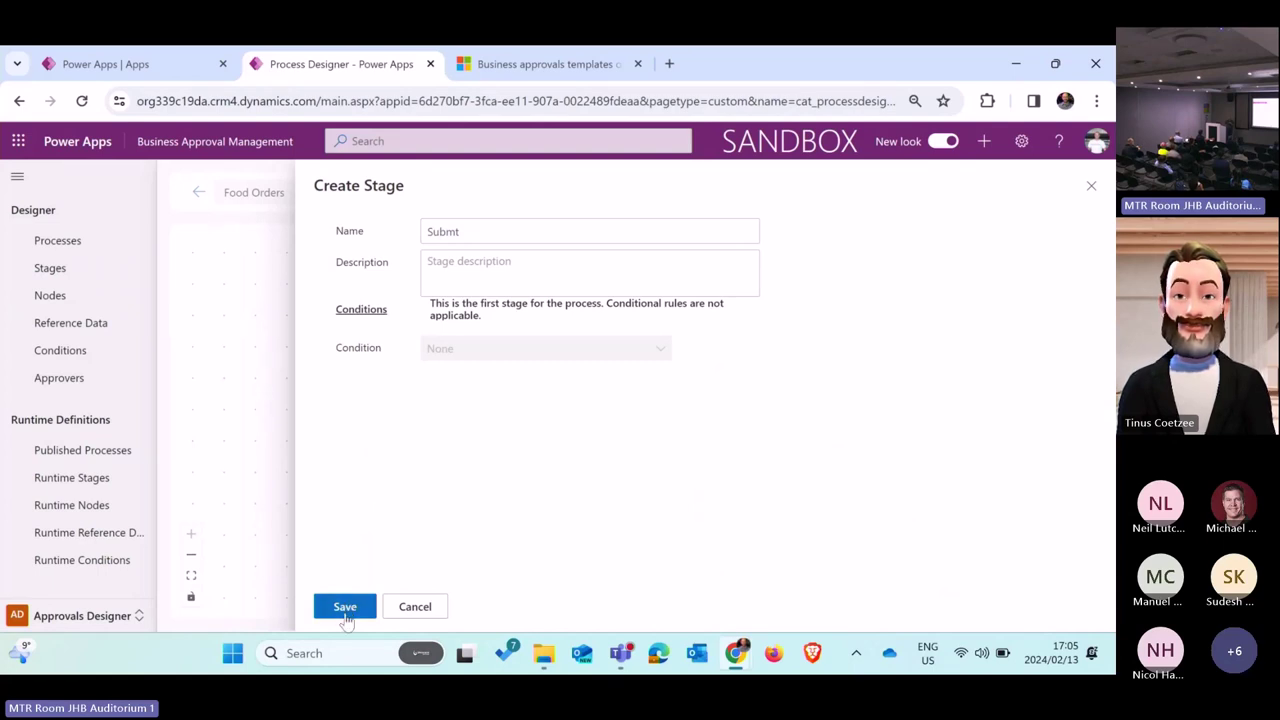
left_click(345, 607)
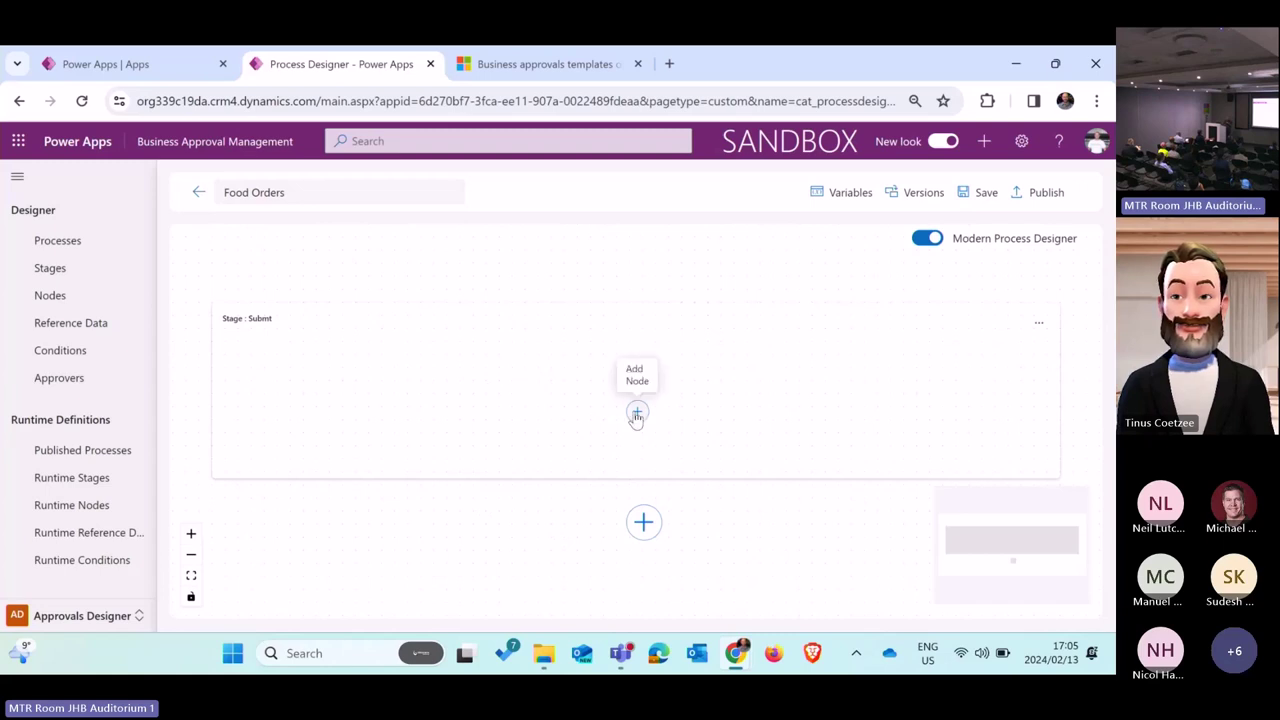
Step: Add a node named 'Submit' inside the Submt stage
left_click(637, 413)
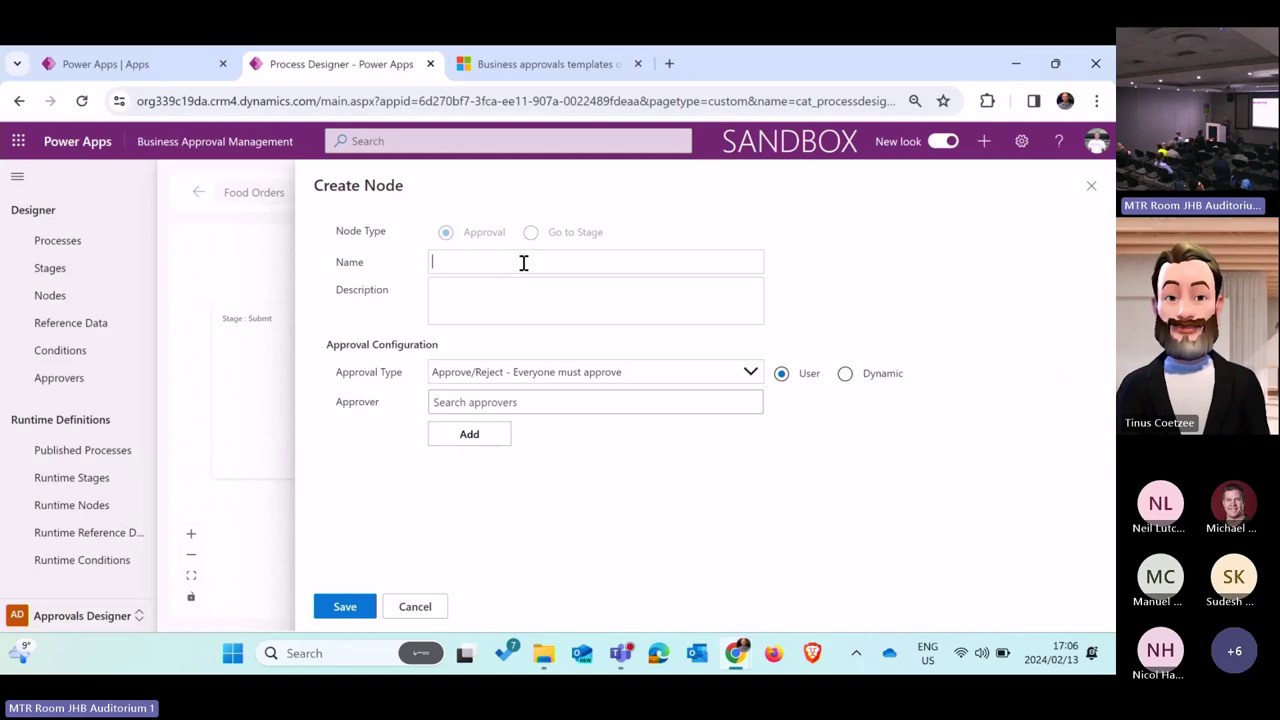
type("S")
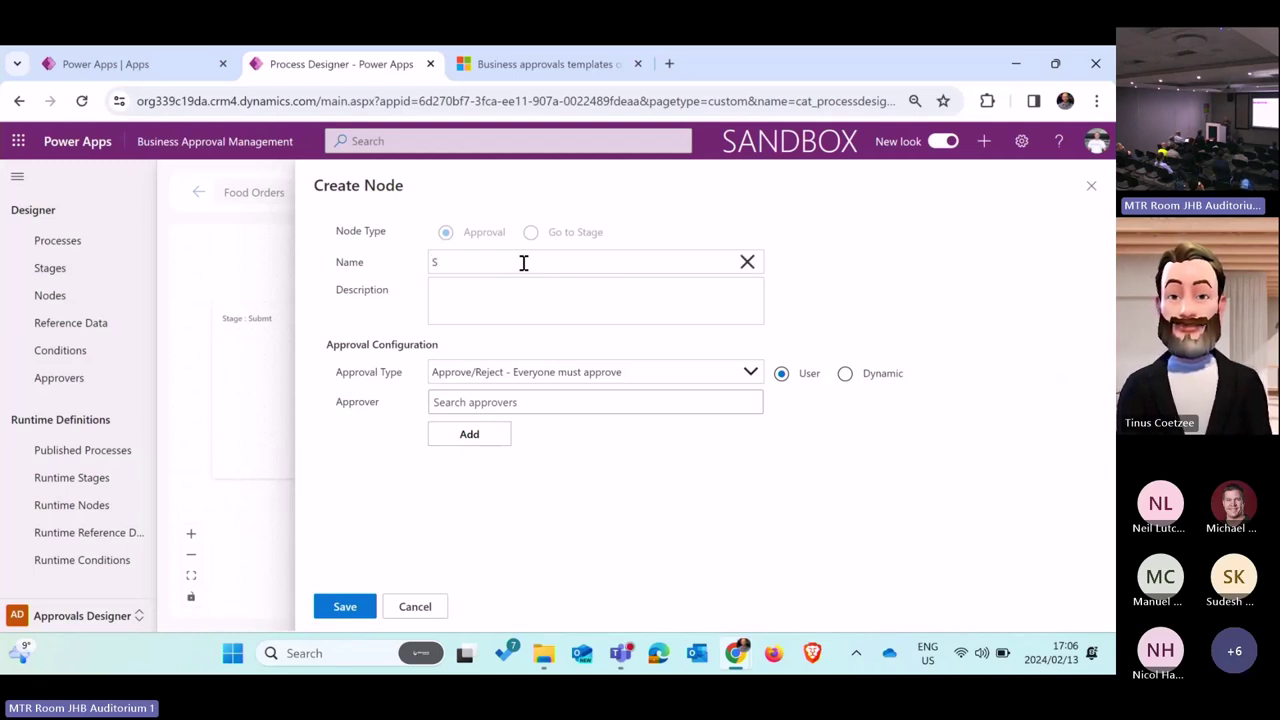
type("ubmit")
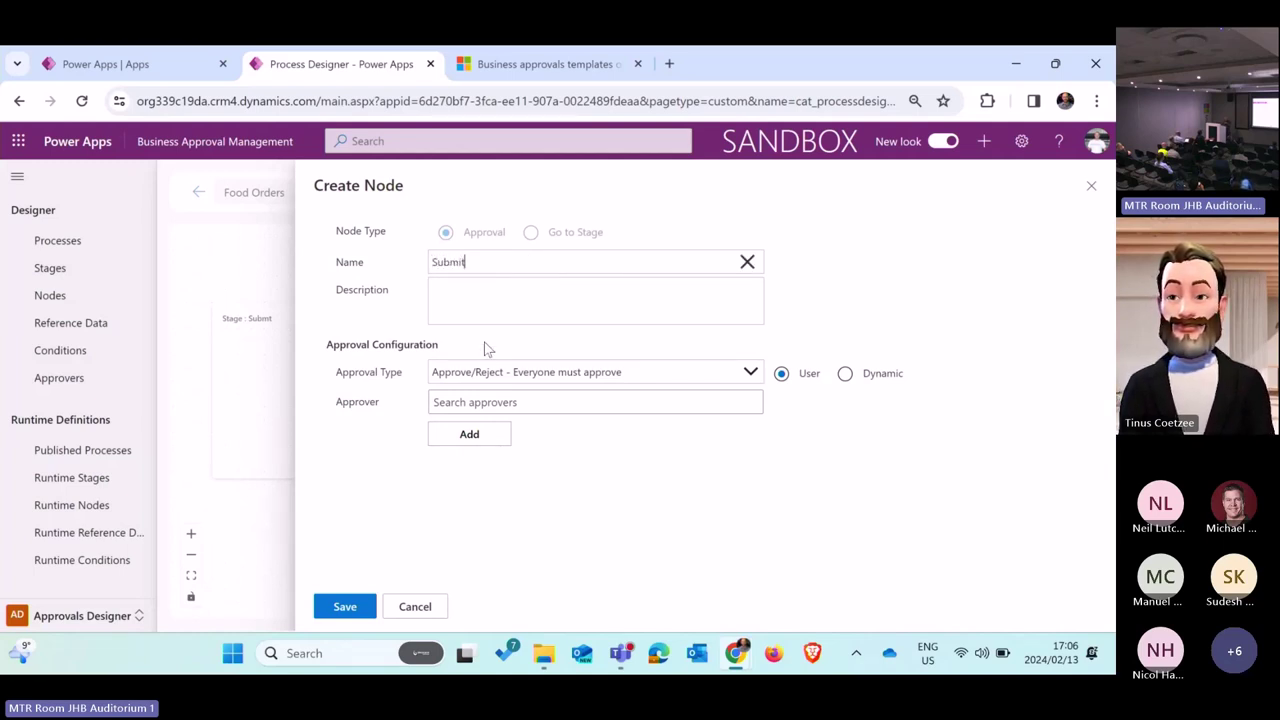
left_click(527, 402)
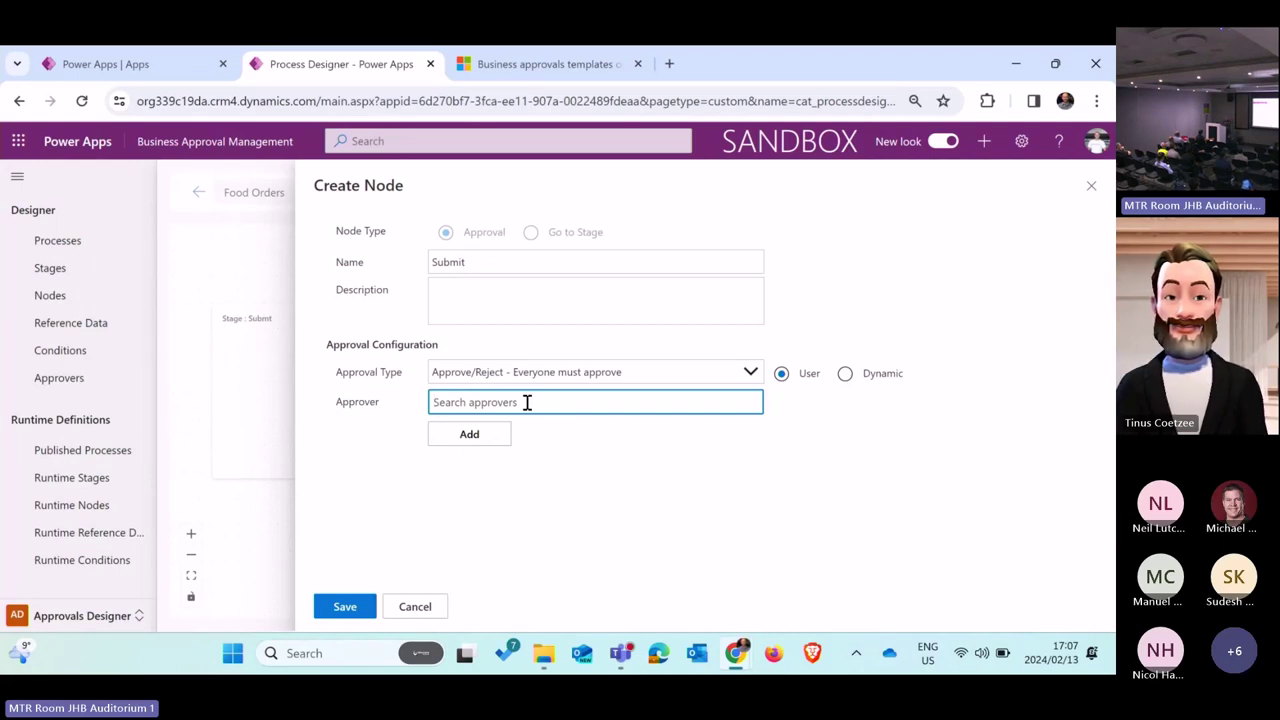
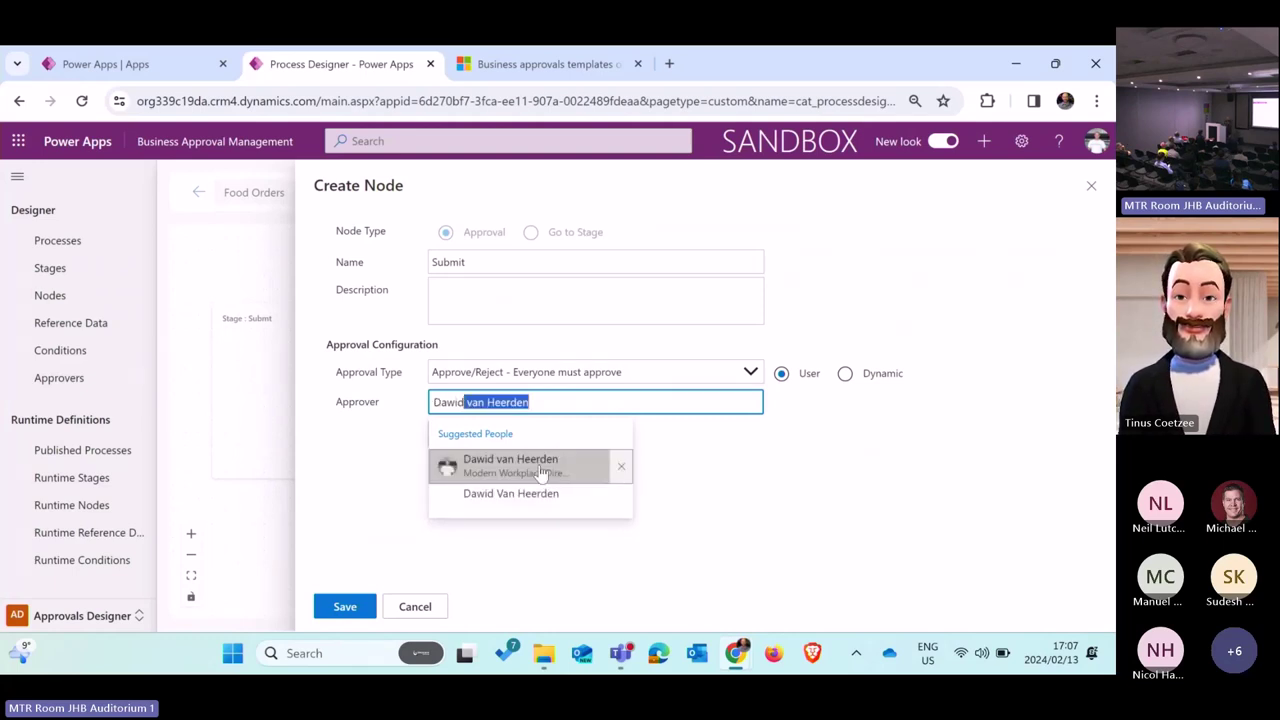
Step: Search for the approver by name, select the suggested person and add them as approver
left_click(541, 466)
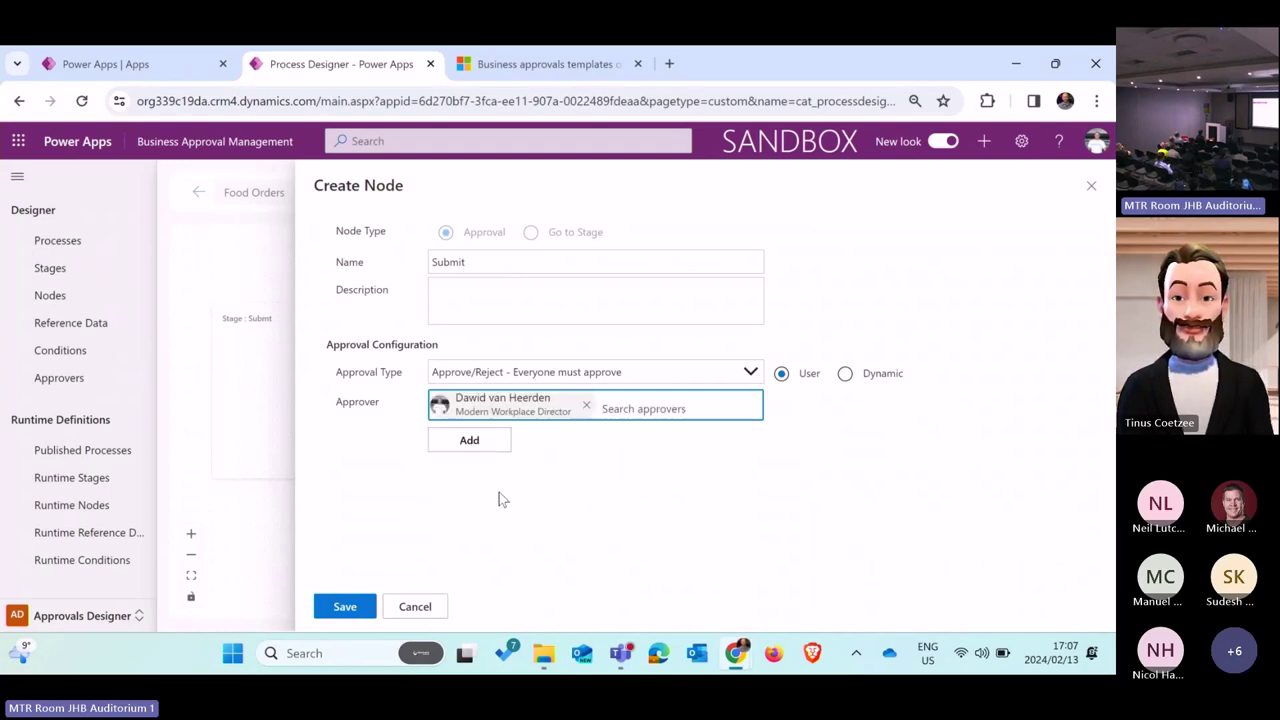
left_click(470, 441)
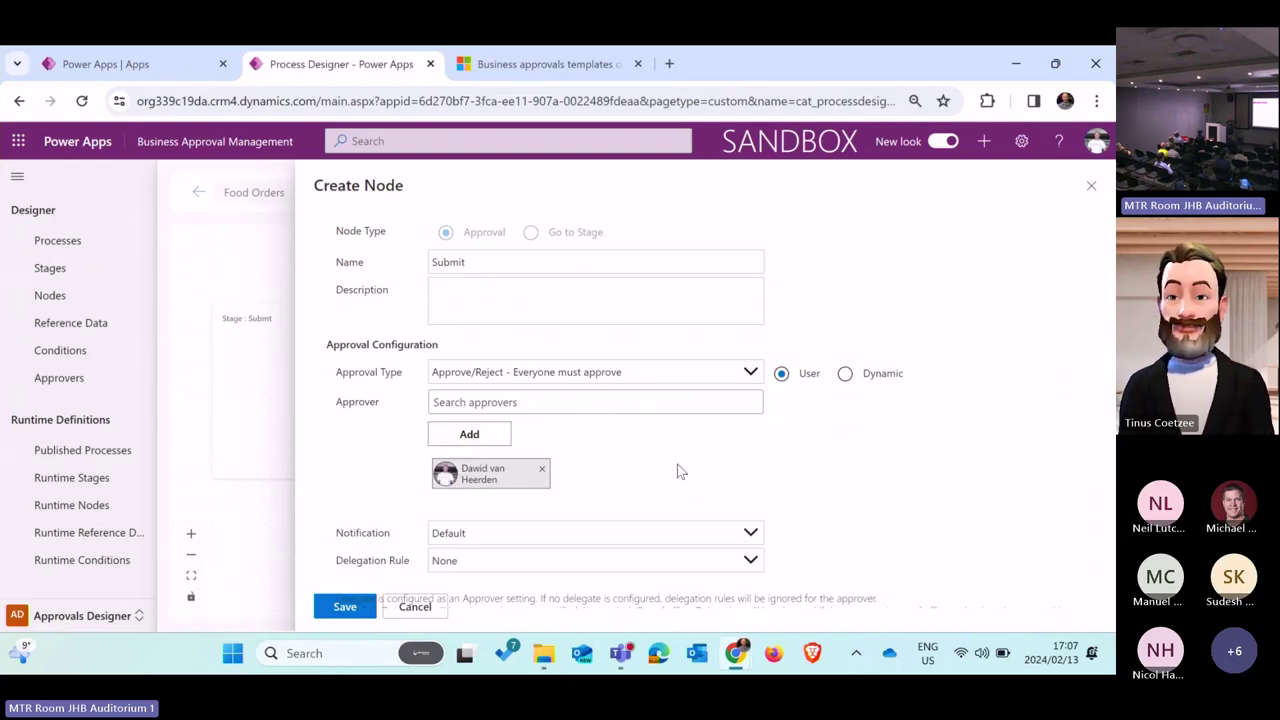
left_click(687, 381)
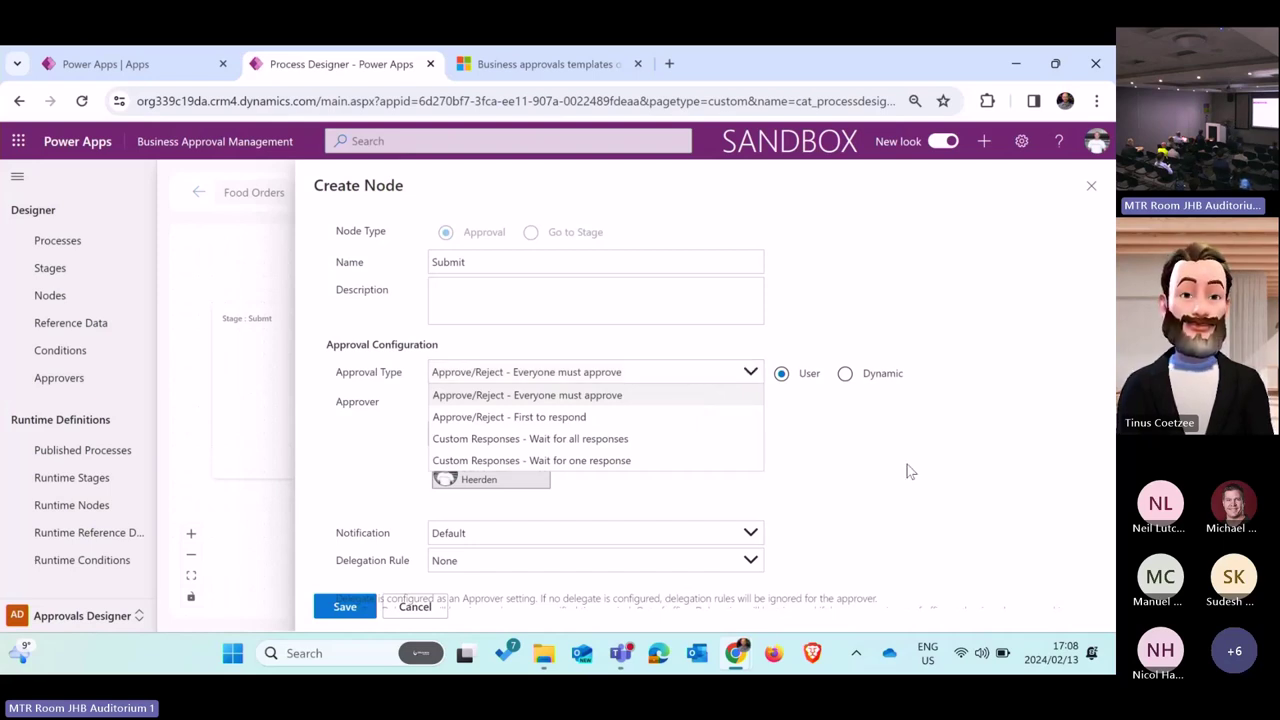
left_click(877, 494)
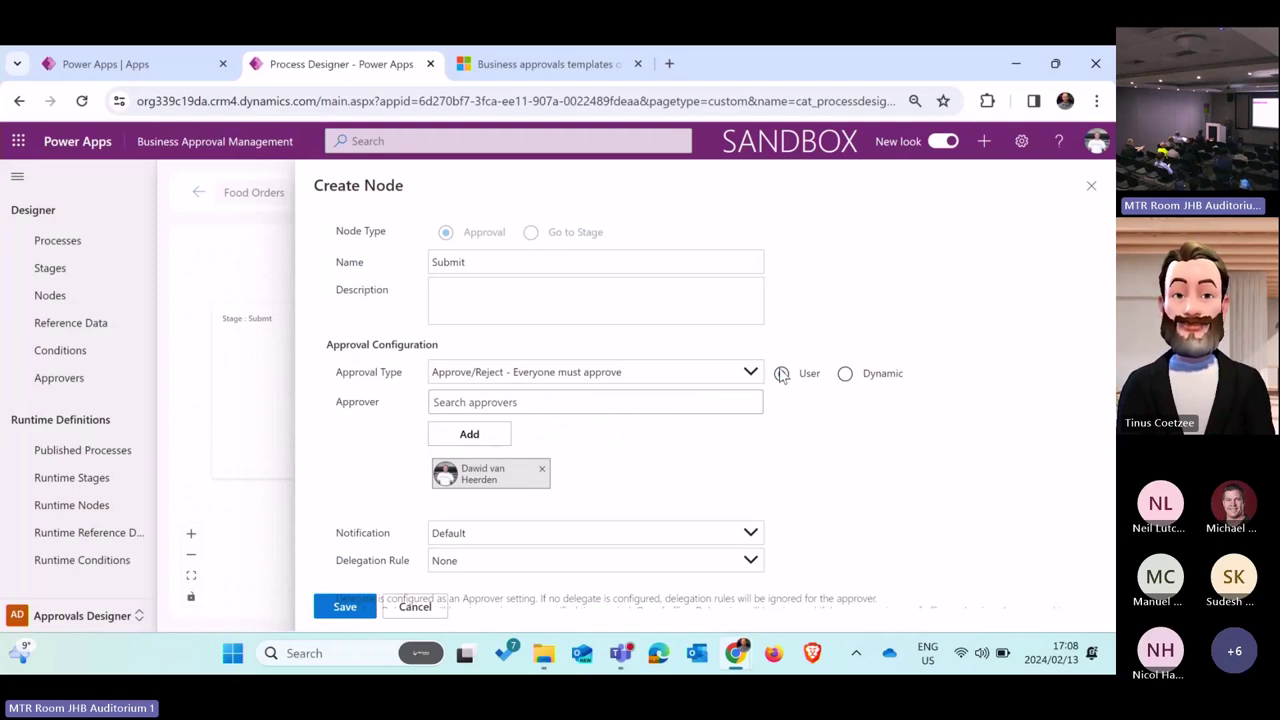
left_click(781, 374)
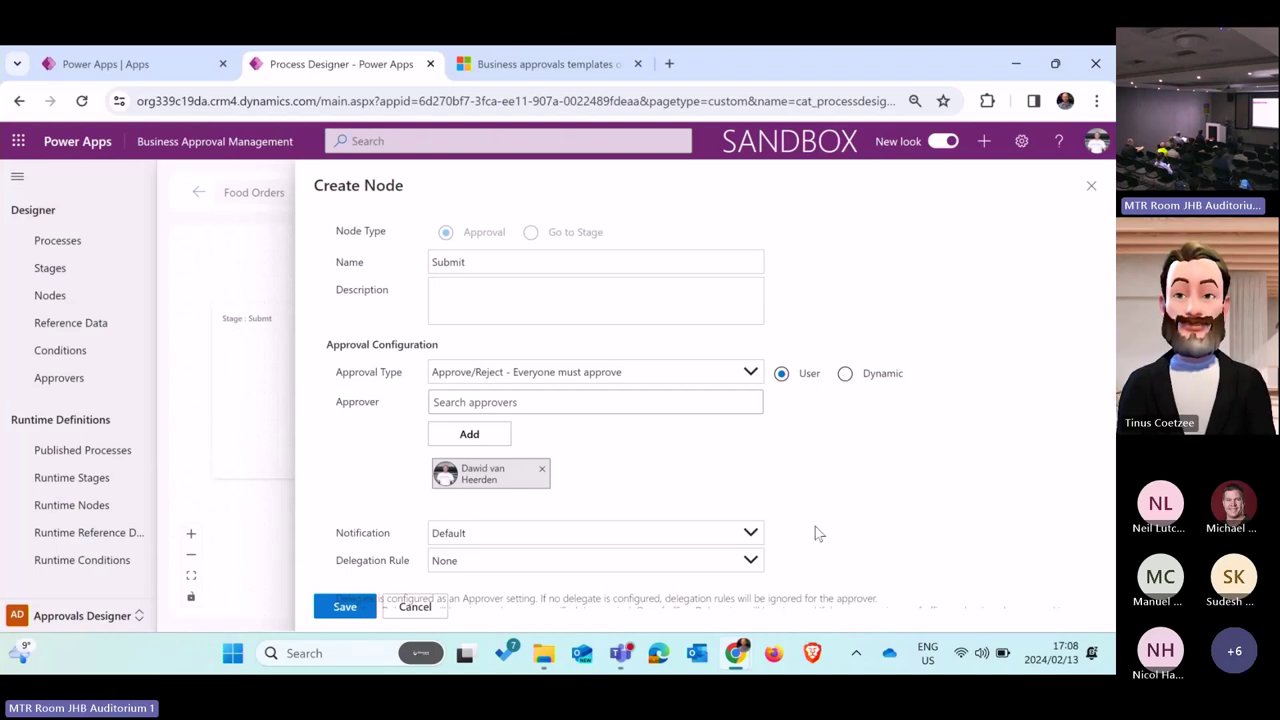
left_click(535, 537)
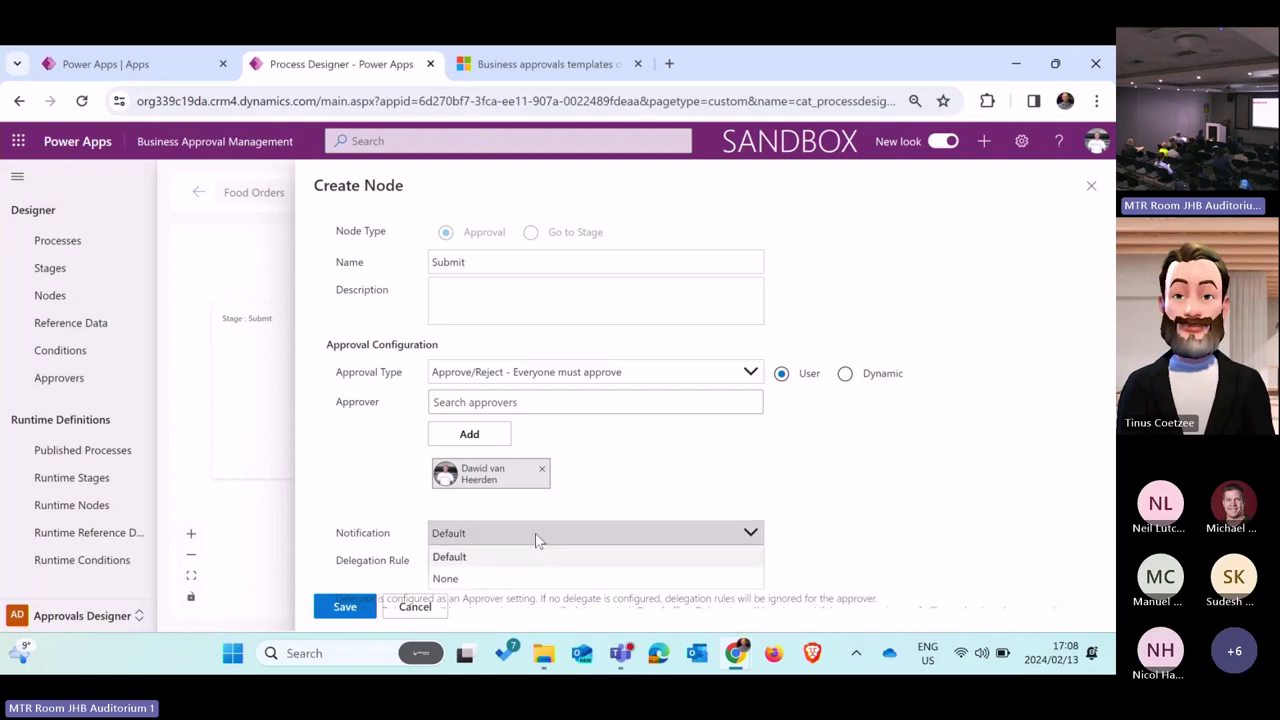
Step: Keep Default notifications and set the approver to Dynamic, Manager of Initiator
left_click(535, 537)
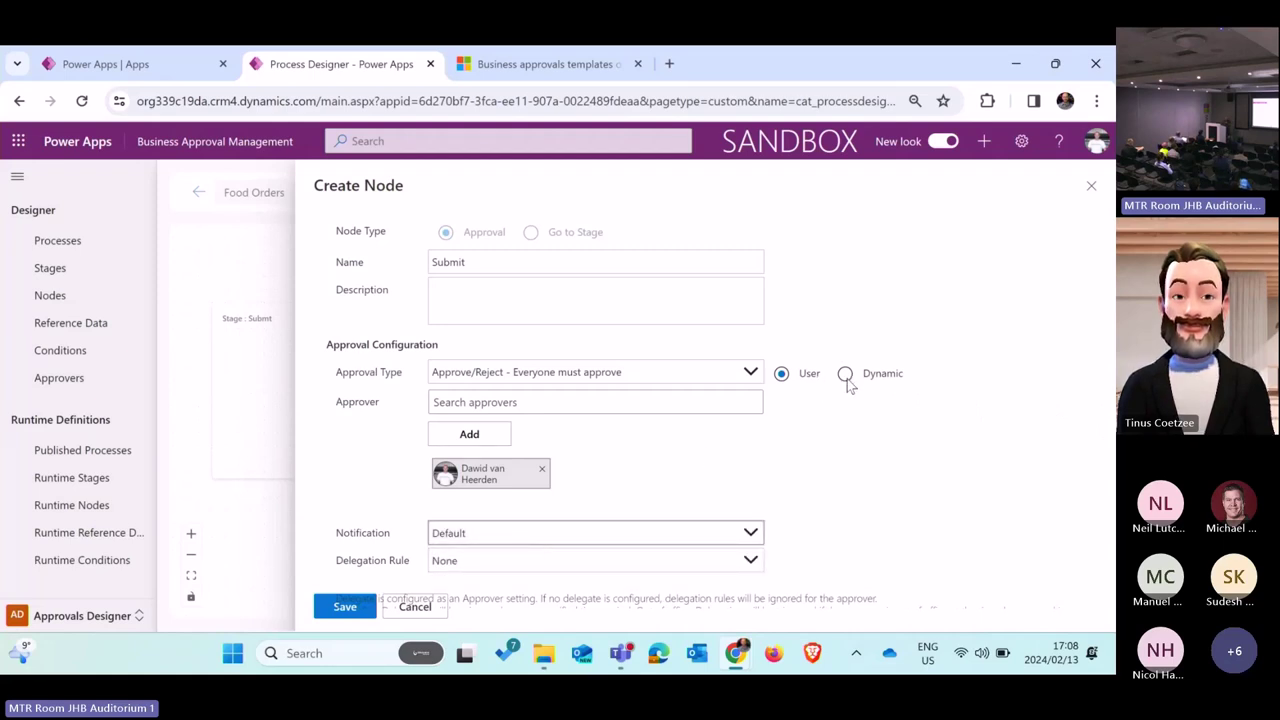
left_click(845, 375)
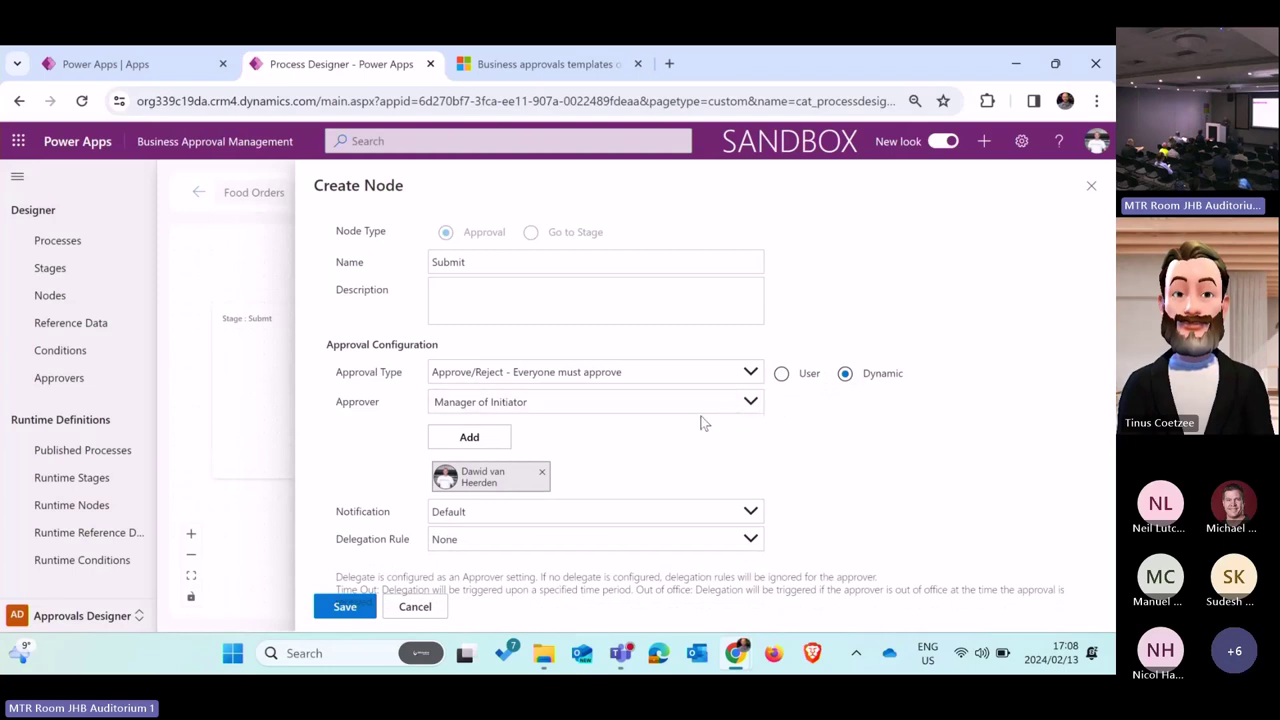
left_click(607, 401)
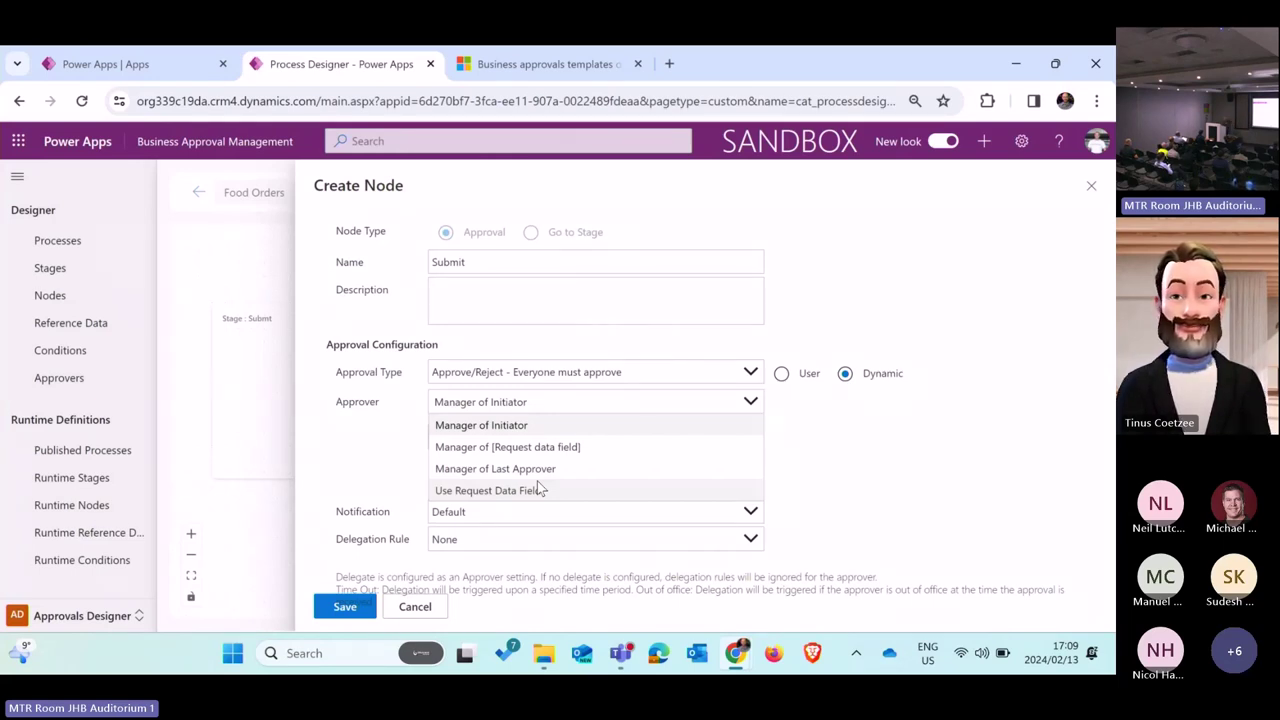
left_click(518, 427)
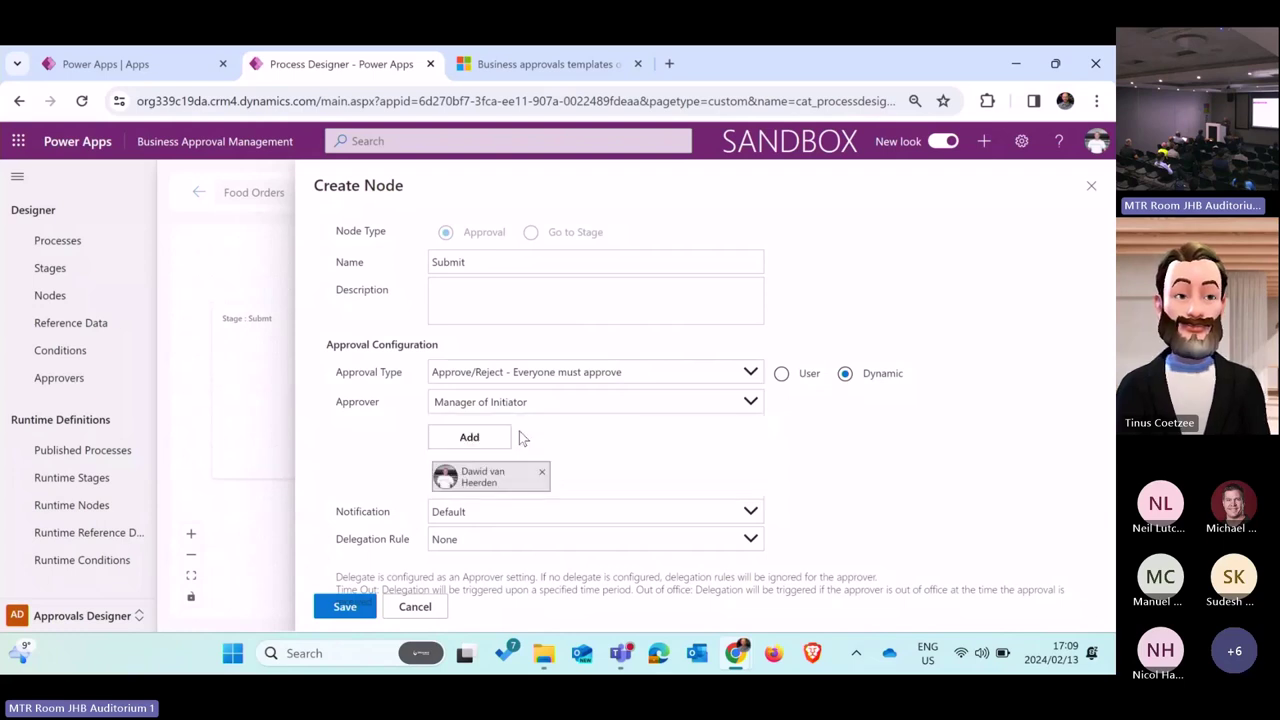
Step: Switch the Submit node's approver back to a specific User and search approvers
left_click(783, 374)
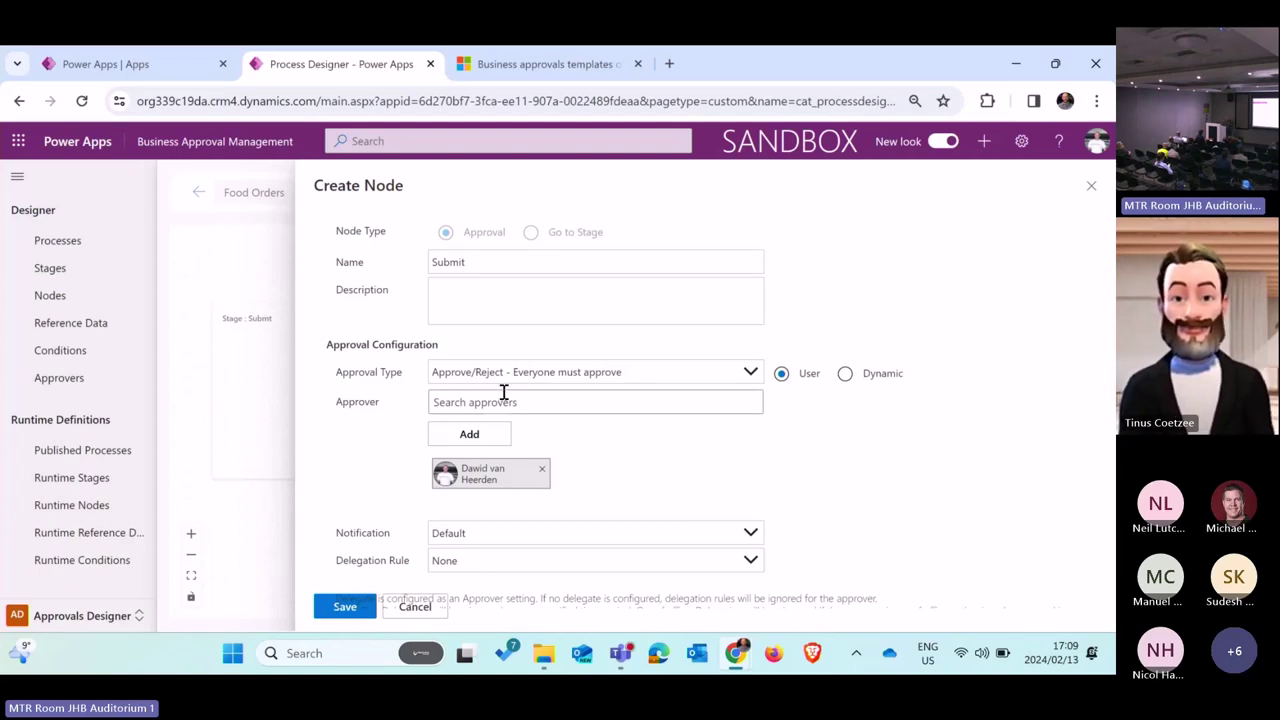
left_click(549, 406)
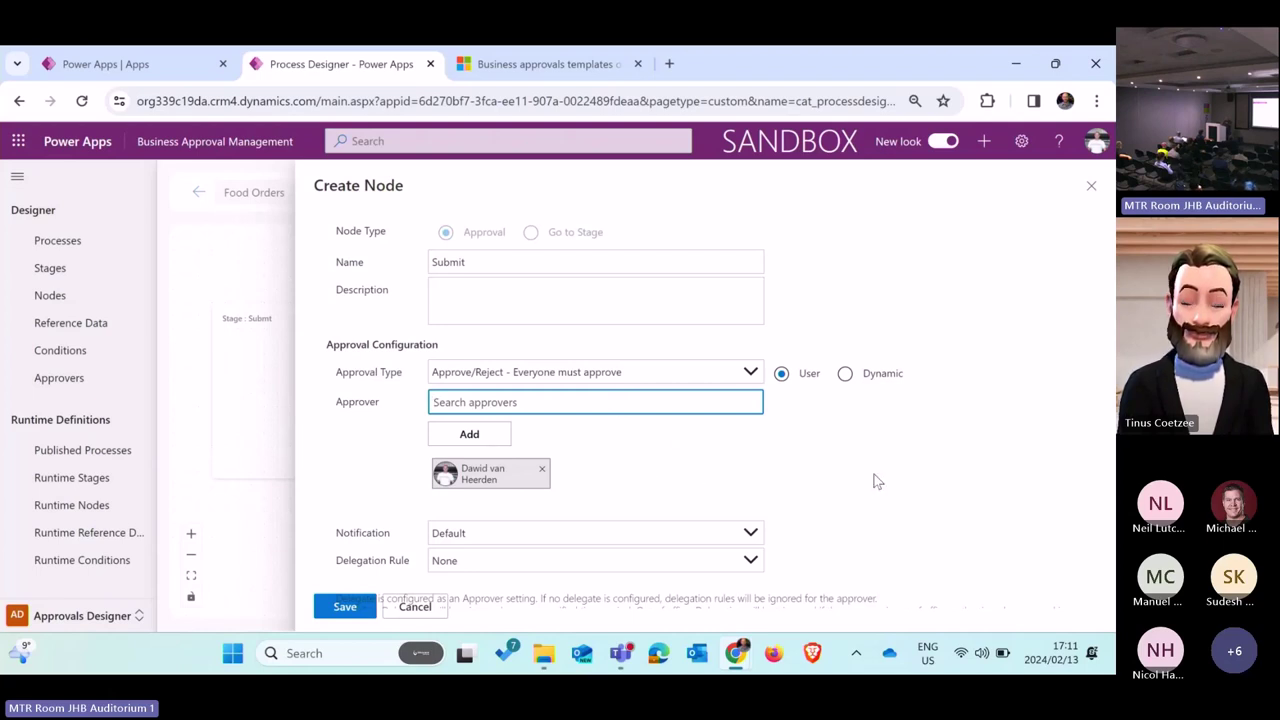
left_click(483, 539)
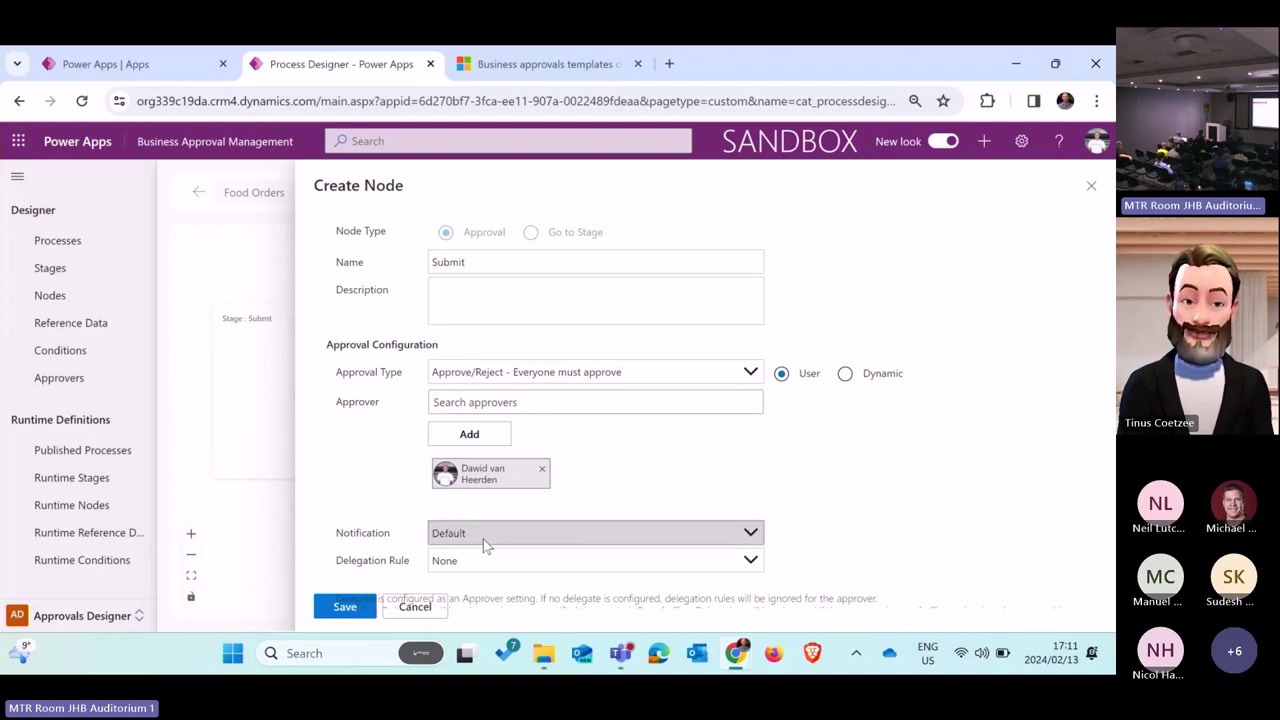
left_click(474, 557)
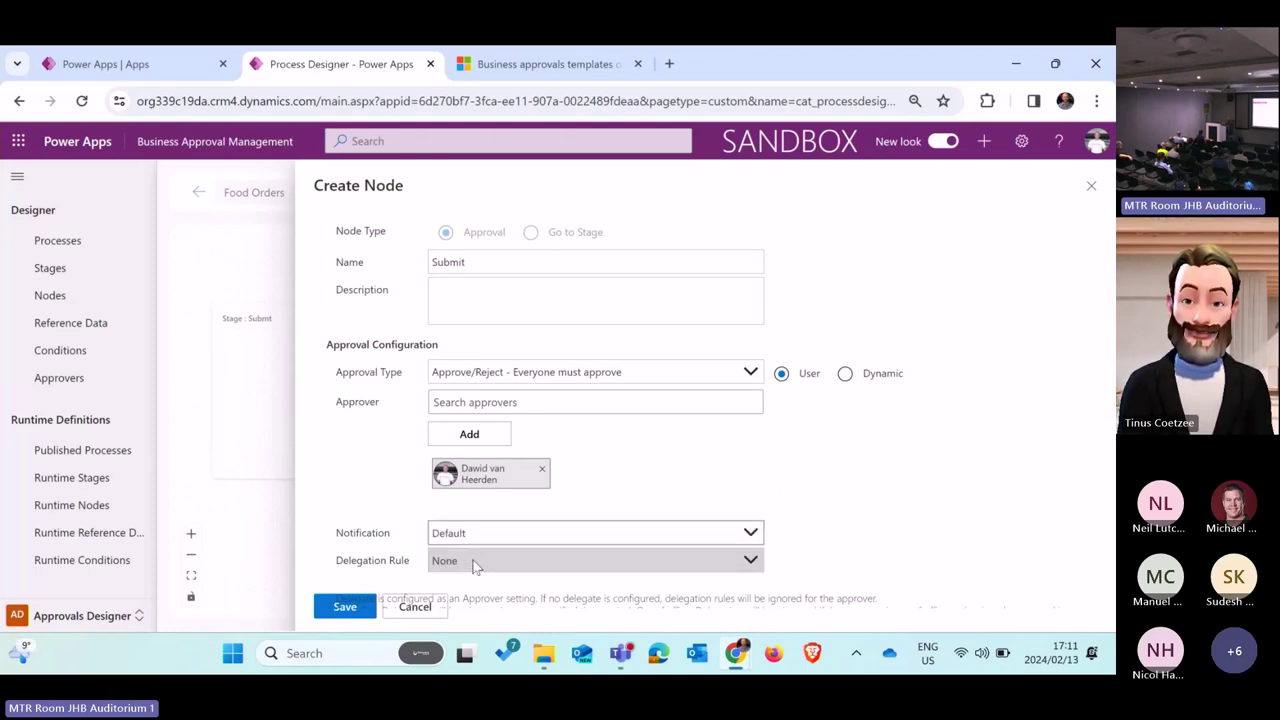
left_click(474, 563)
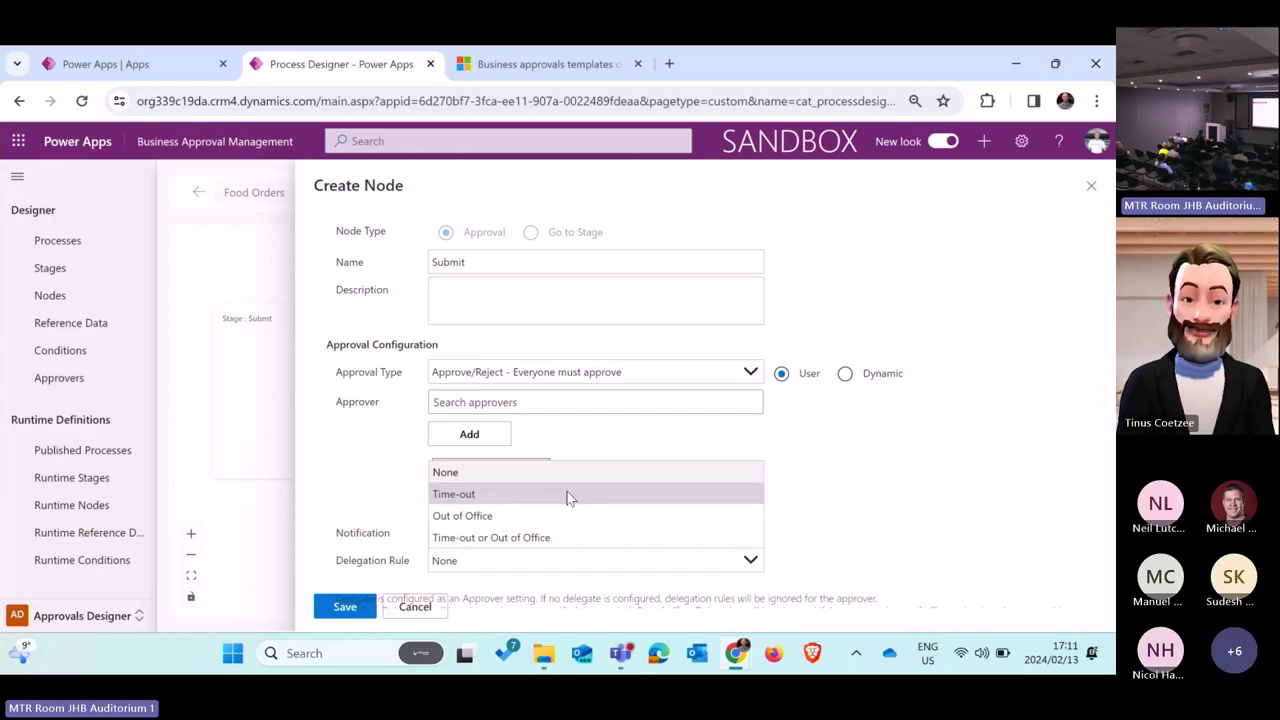
left_click(554, 494)
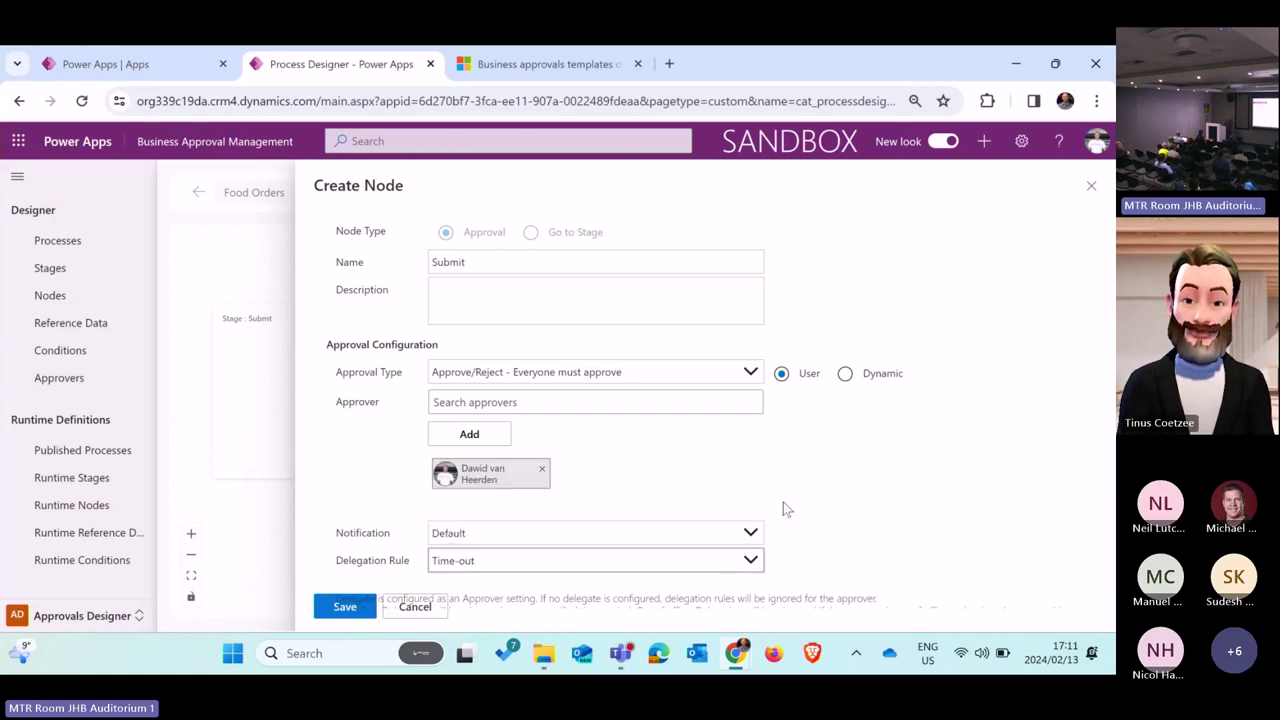
left_click(681, 567)
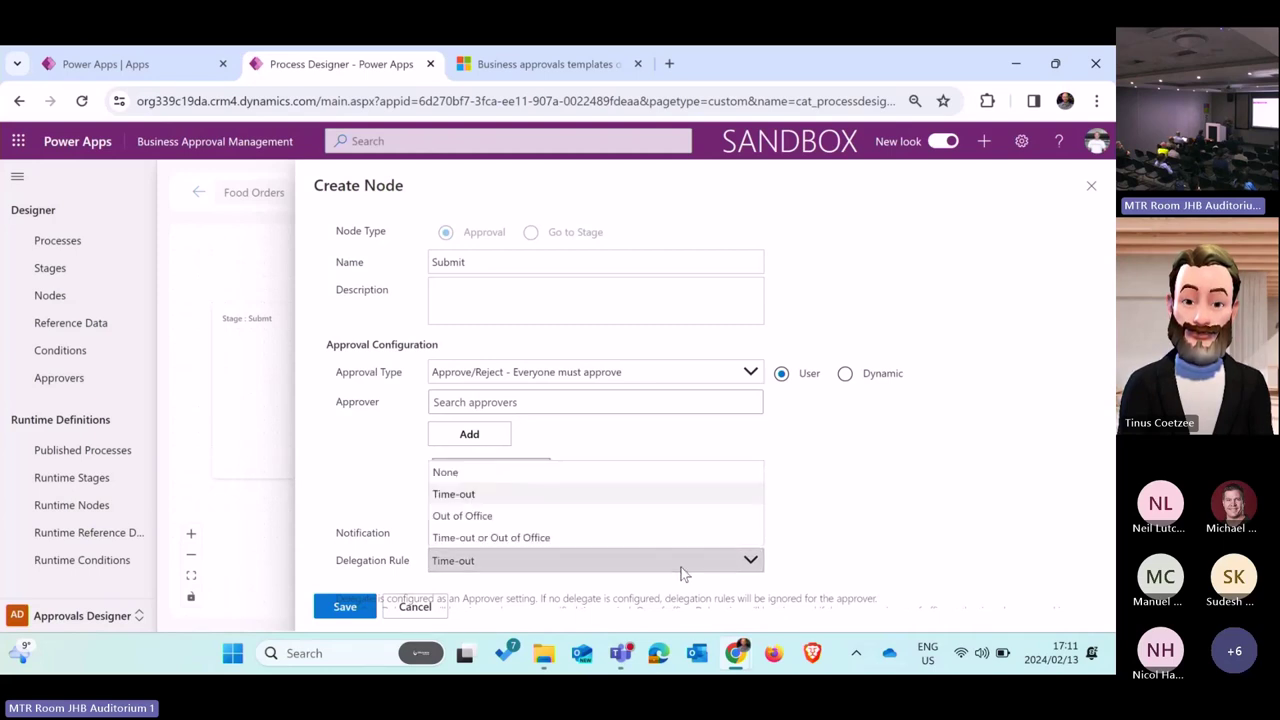
left_click(790, 530)
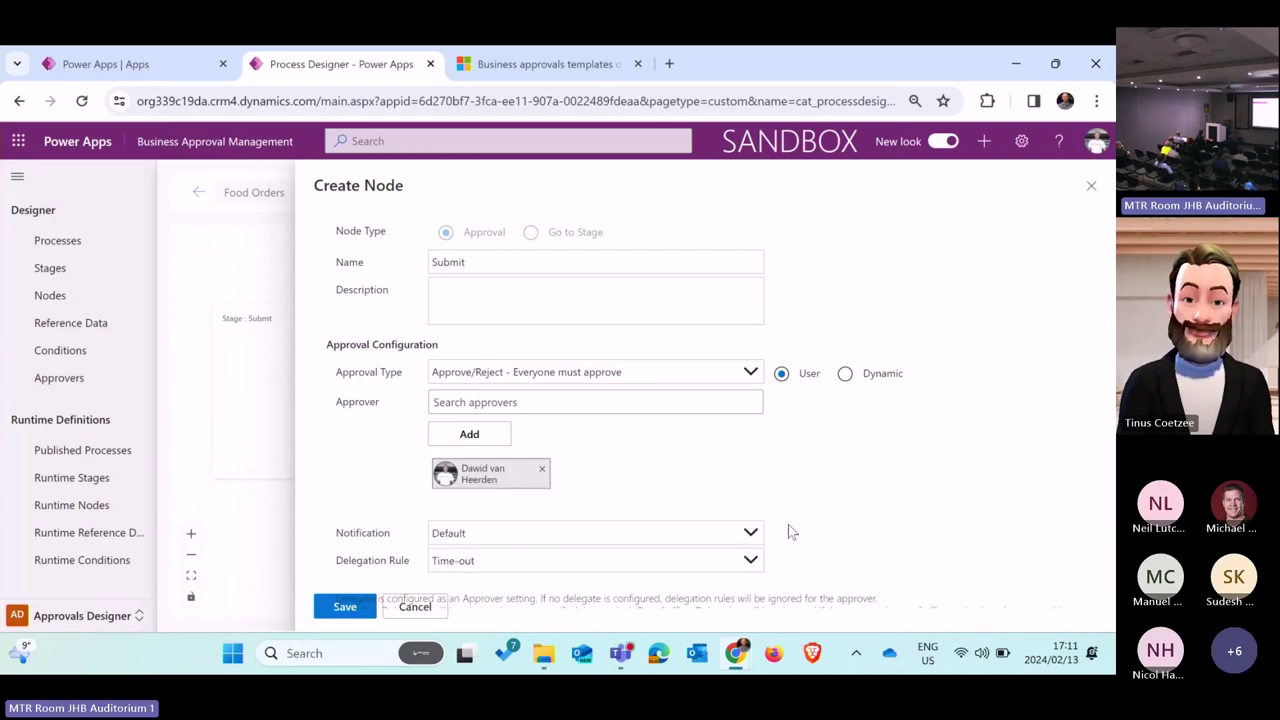
left_click(591, 562)
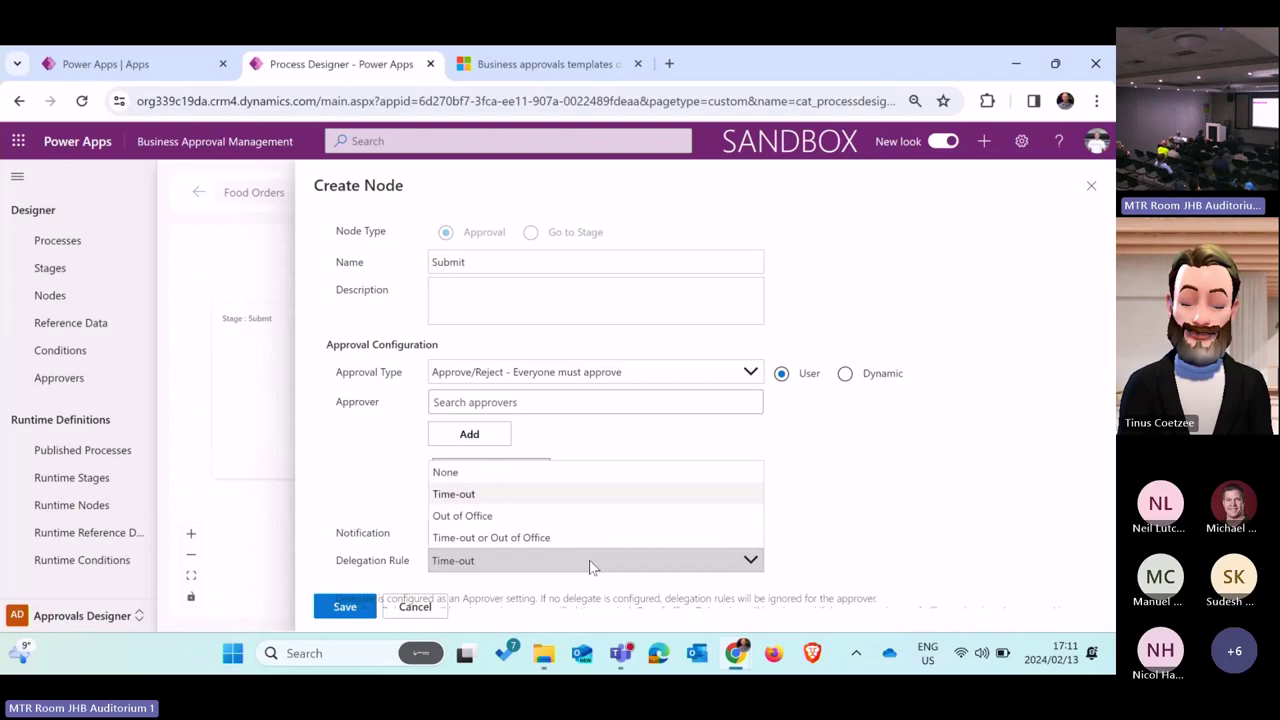
left_click(509, 474)
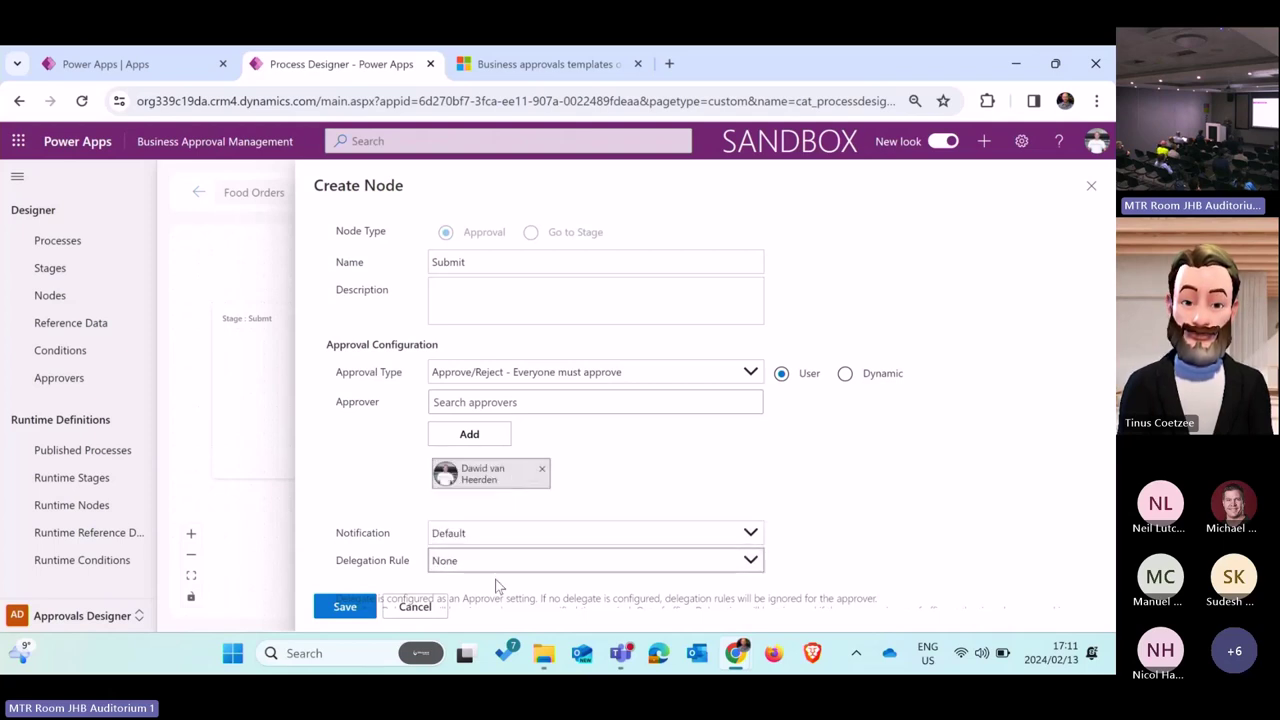
Step: Save the Submit approval node with its single user approver in the Submt stage
left_click(329, 612)
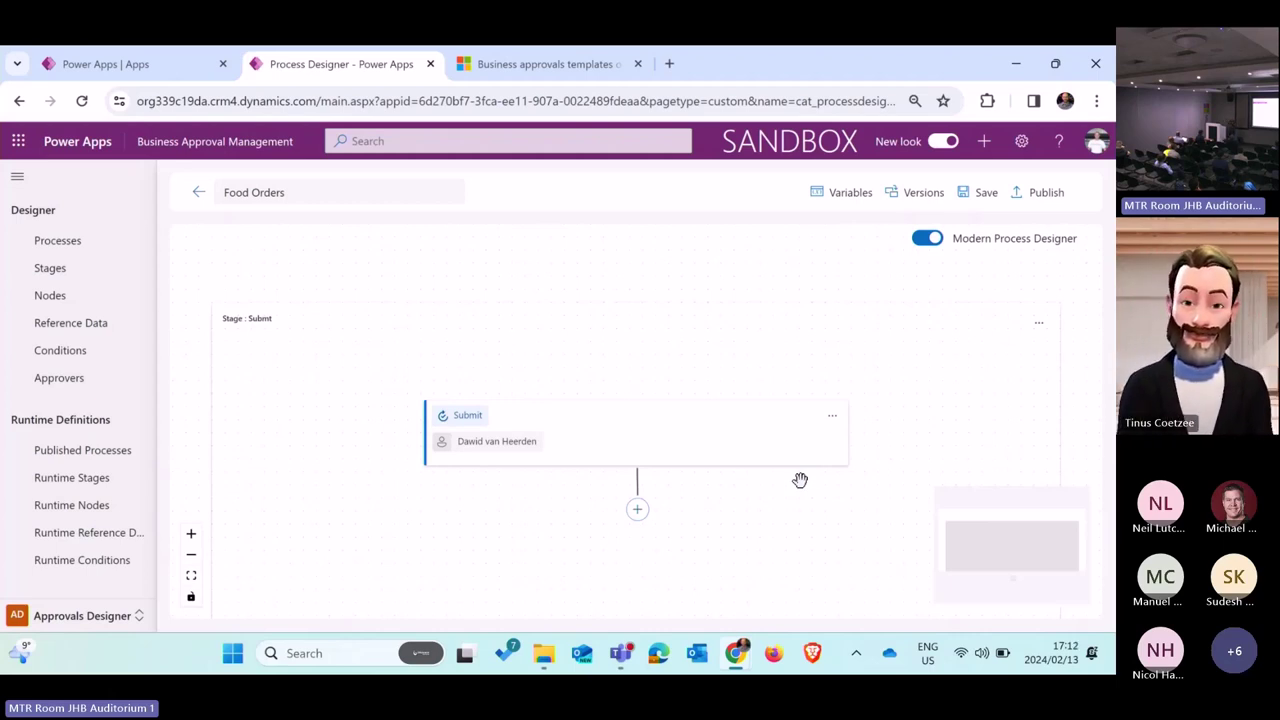
Step: Add a process variable 'FD' of data type User (Email) and close the variables
left_click(855, 193)
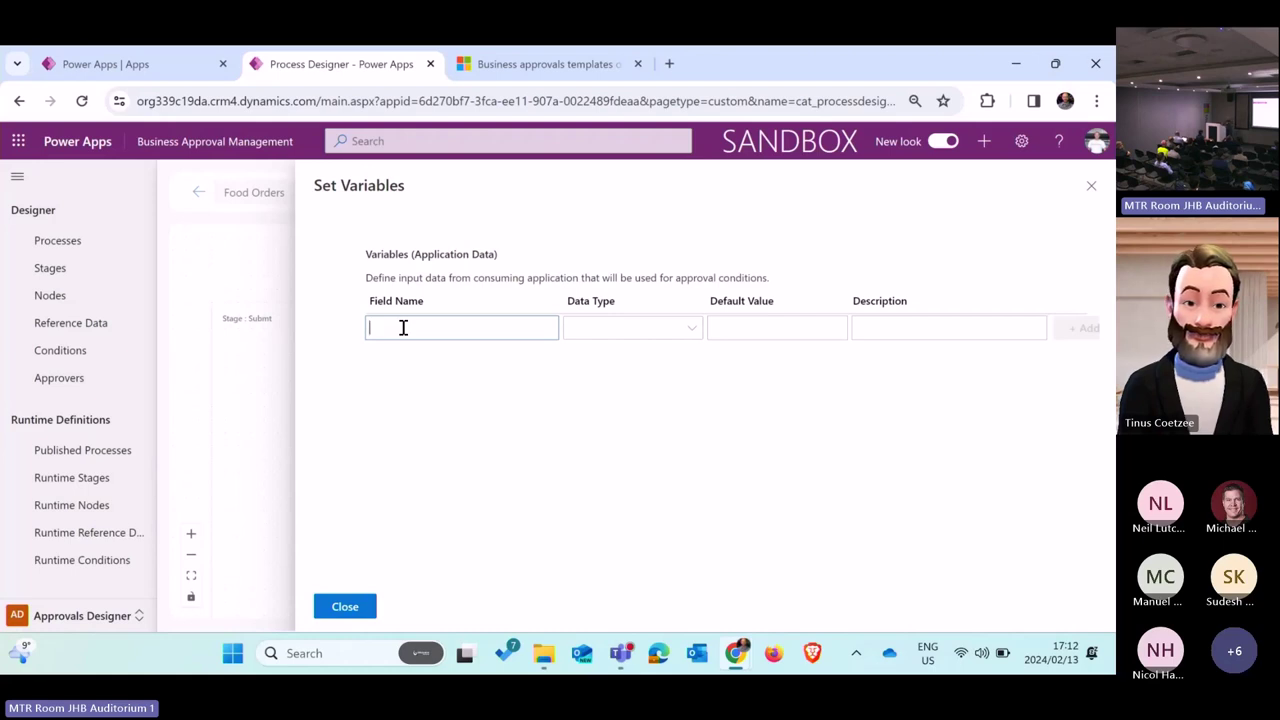
type("FD")
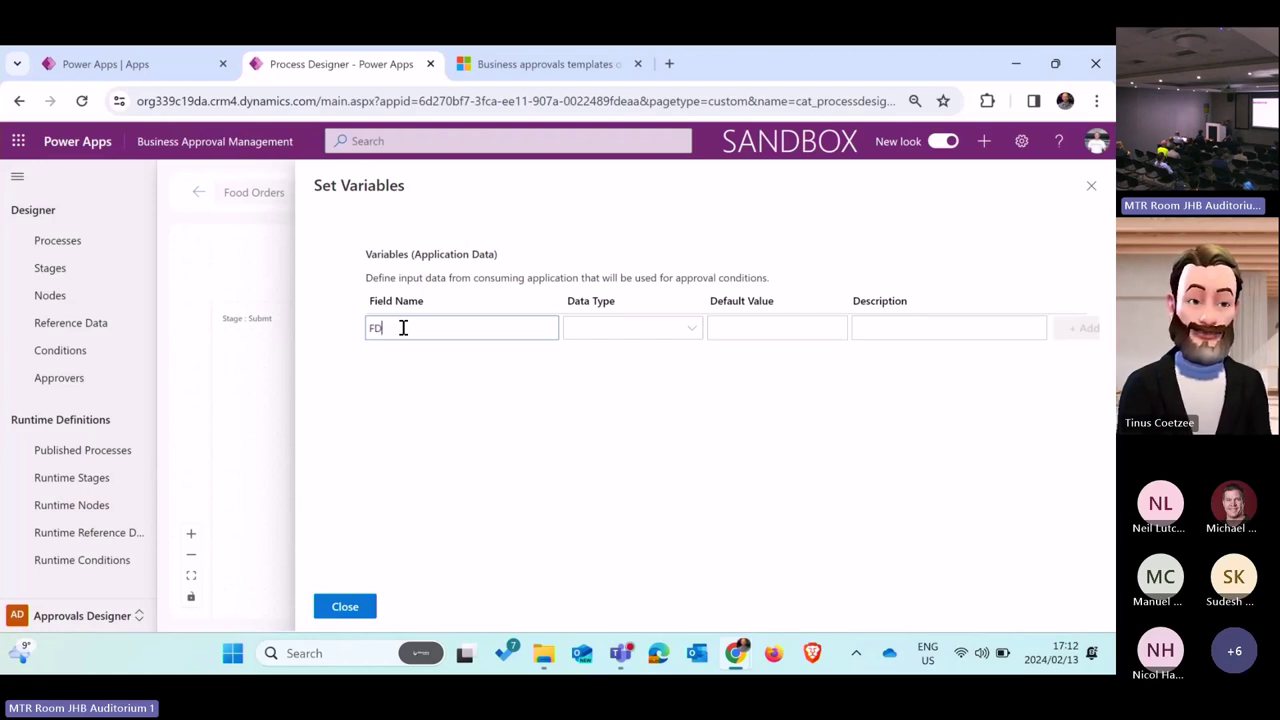
left_click(626, 332)
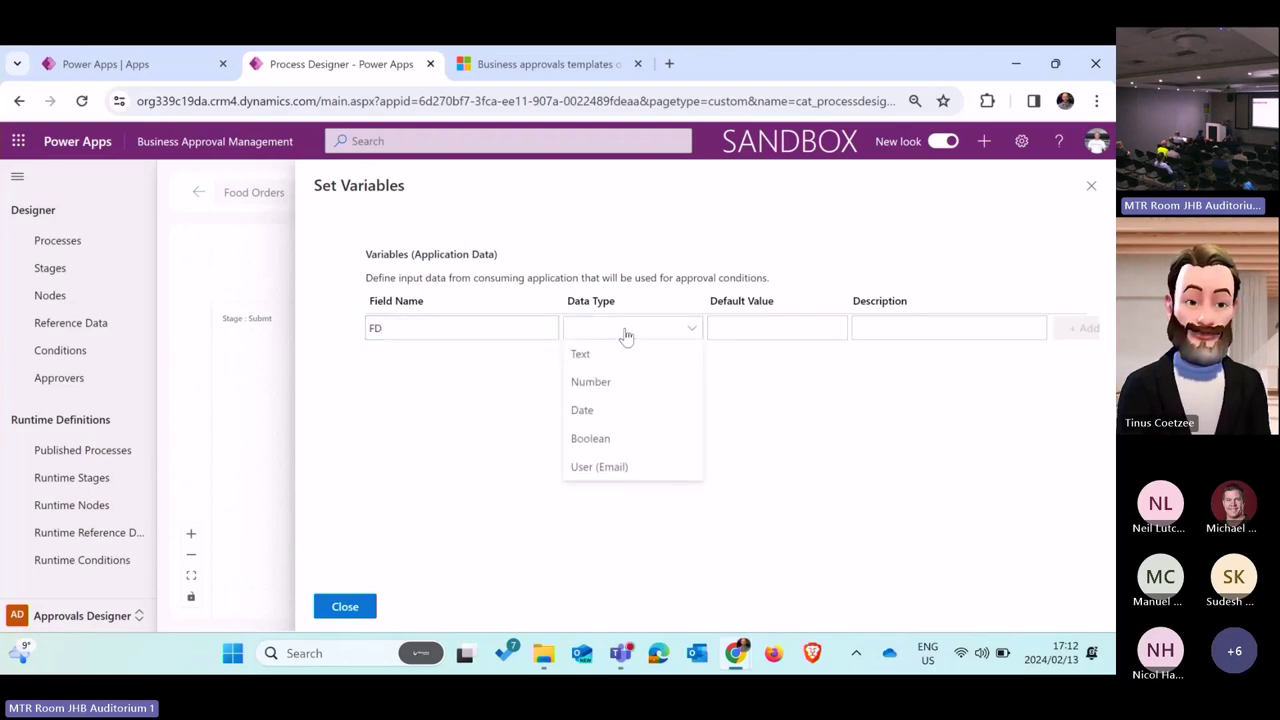
left_click(605, 467)
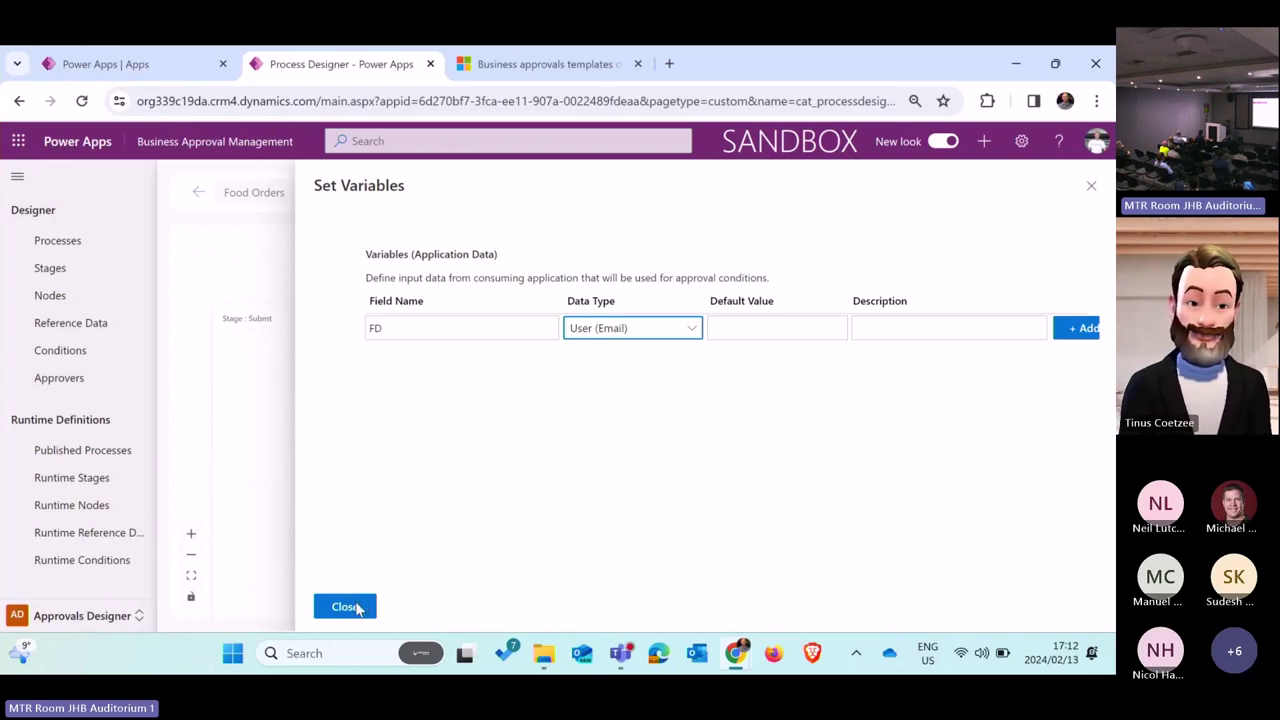
left_click(357, 608)
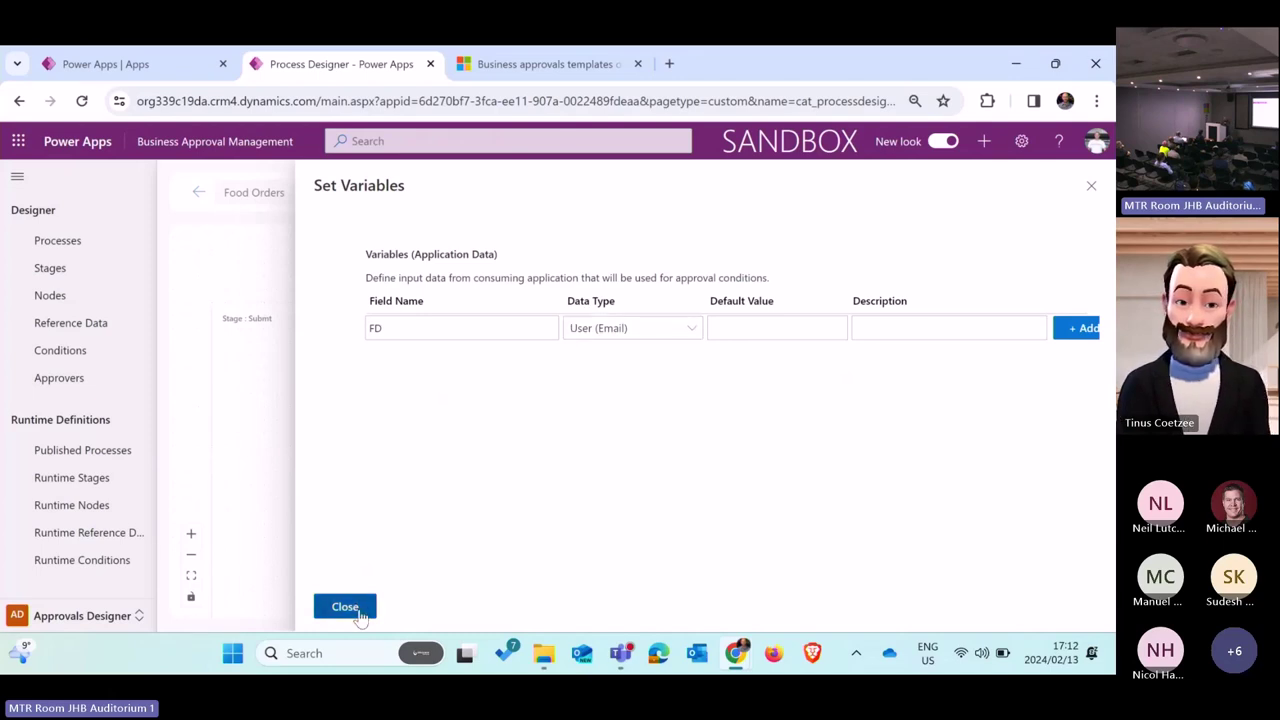
Step: Save the Food Orders process from the Process Designer toolbar
scroll(818, 513, "down", 1)
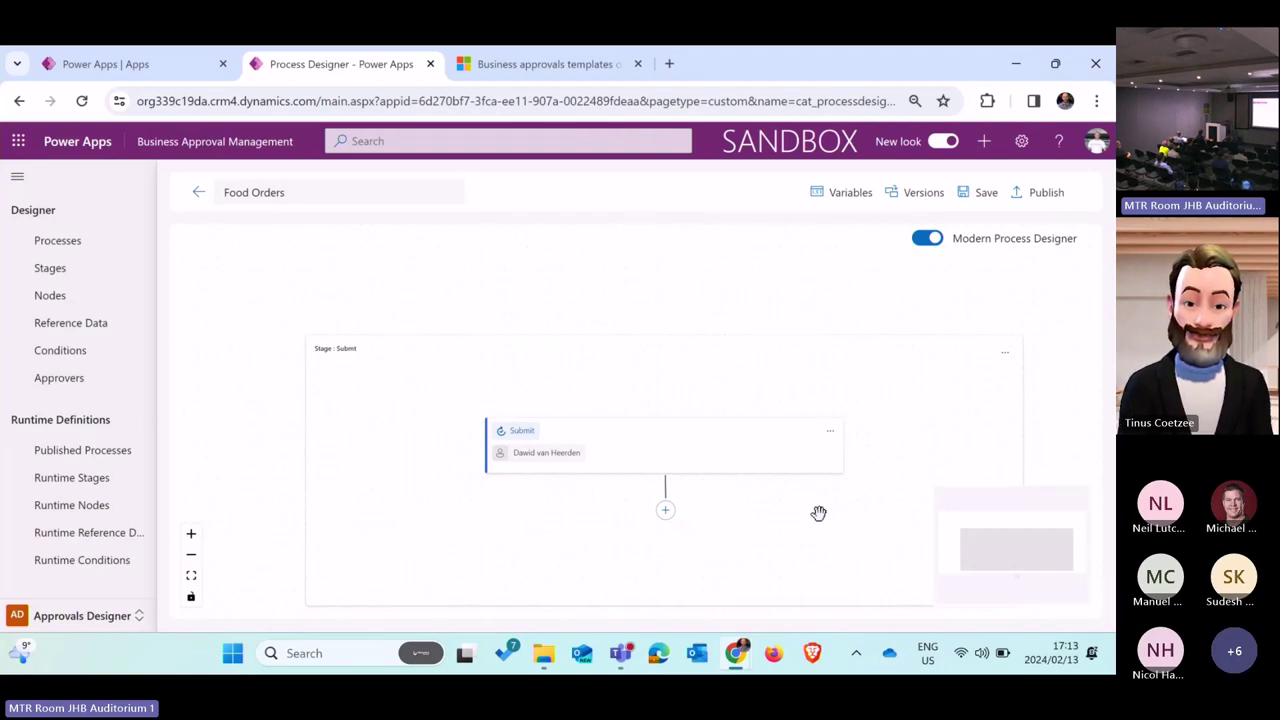
left_click(988, 193)
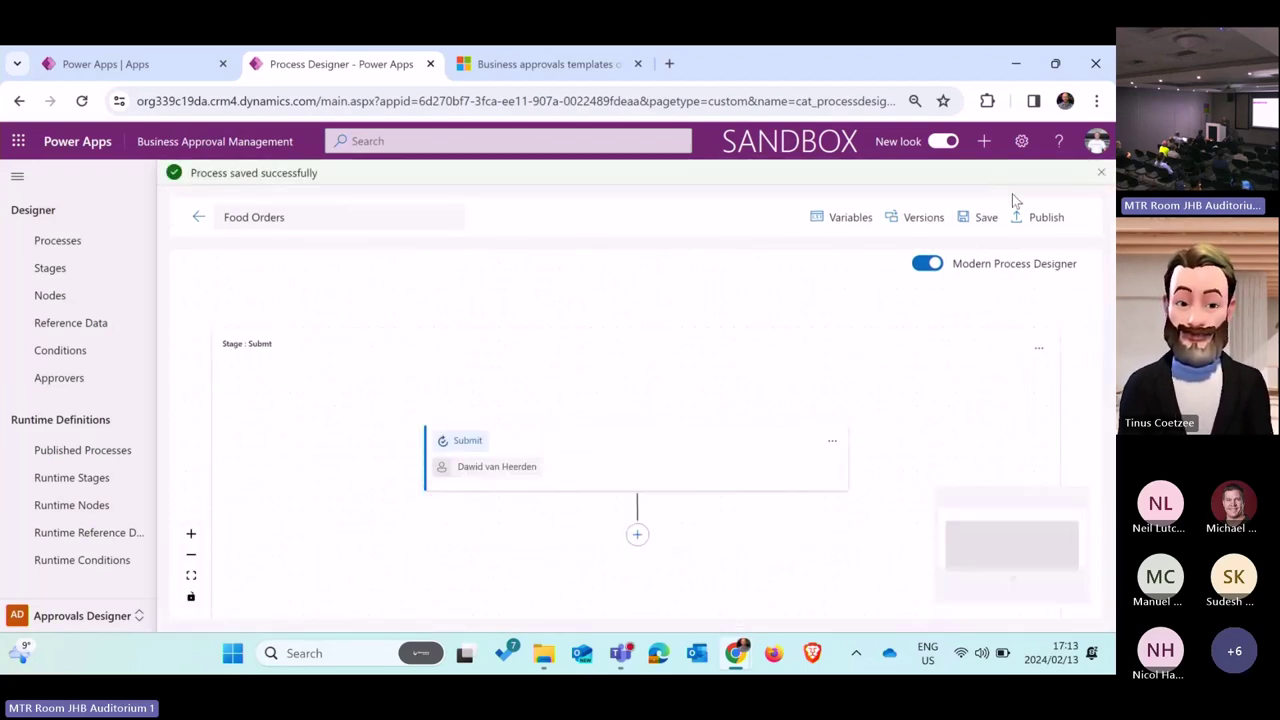
Step: Publish Food Orders as version 1 with Activate process when published left on
left_click(1041, 217)
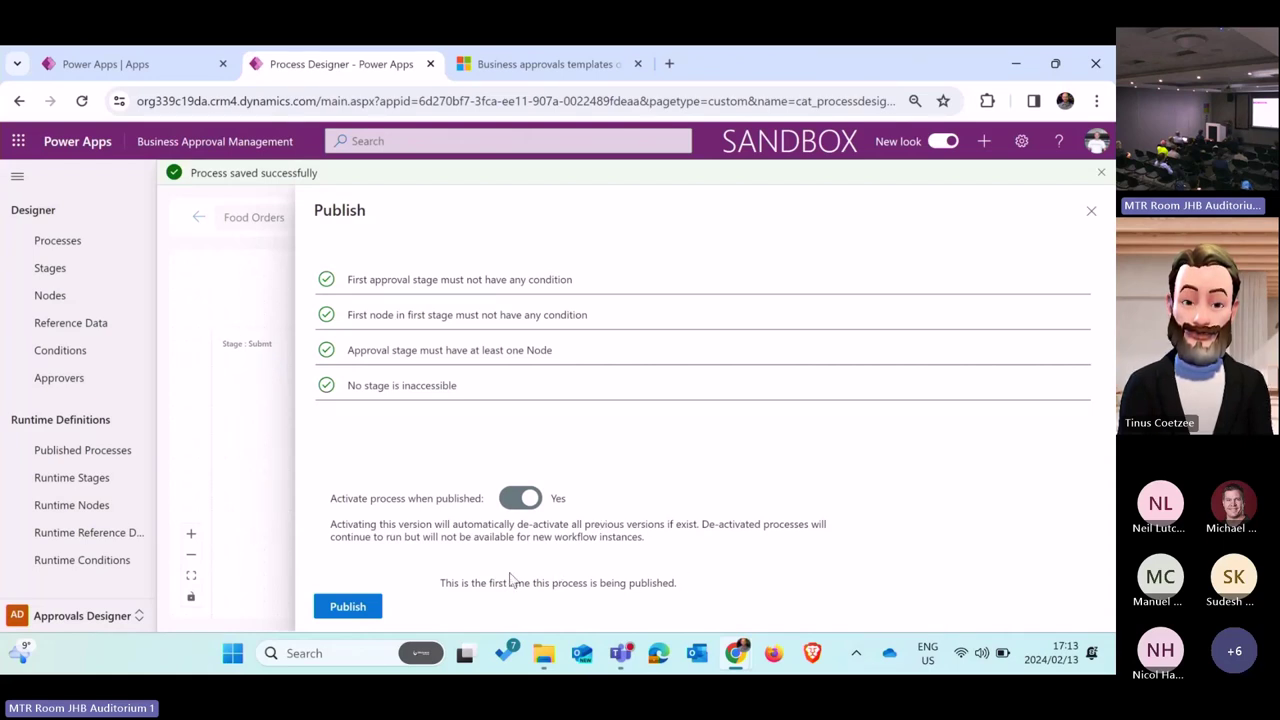
left_click(351, 619)
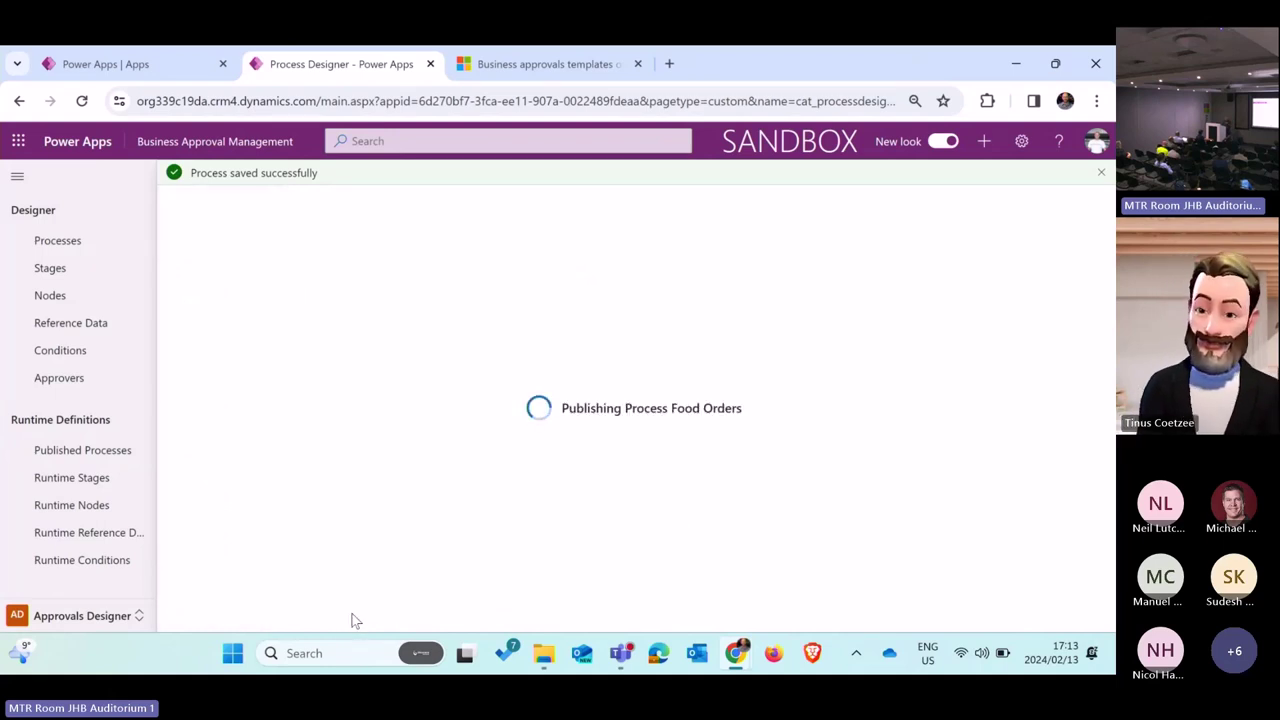
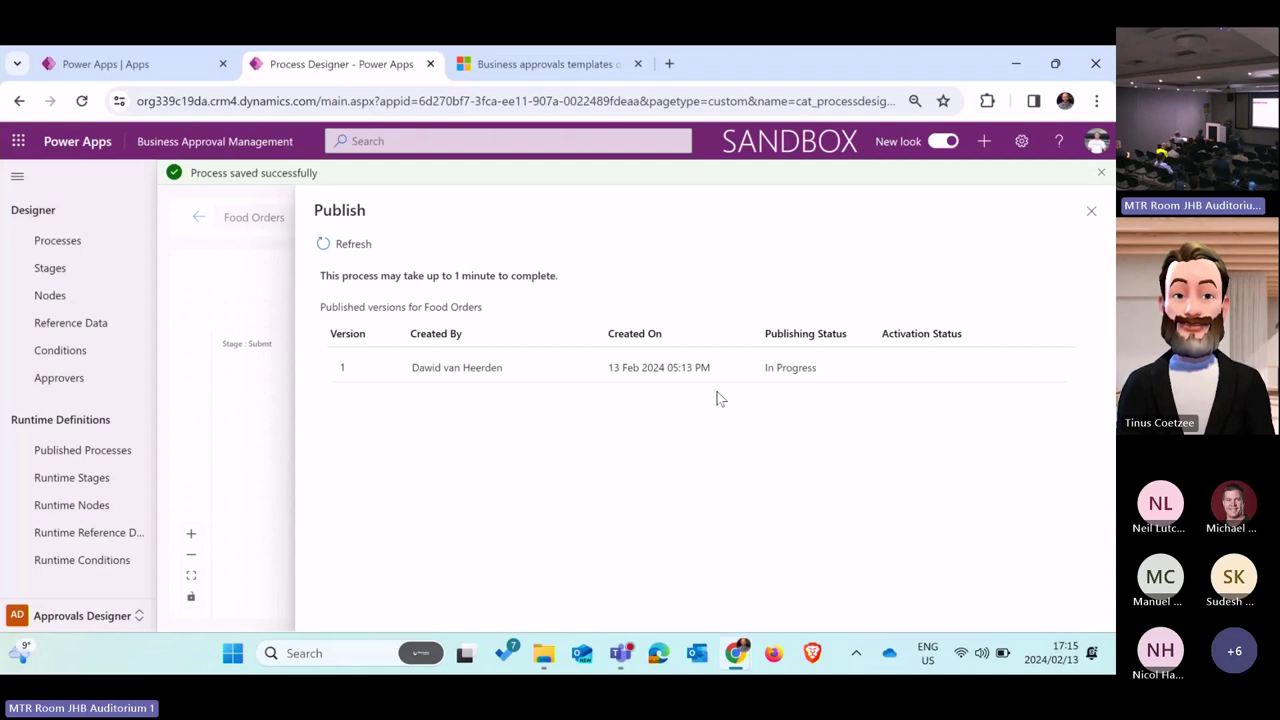
Step: Refresh the Publish panel to confirm Food Orders version 1 is Published/Active, then return to the apps list
left_click(357, 253)
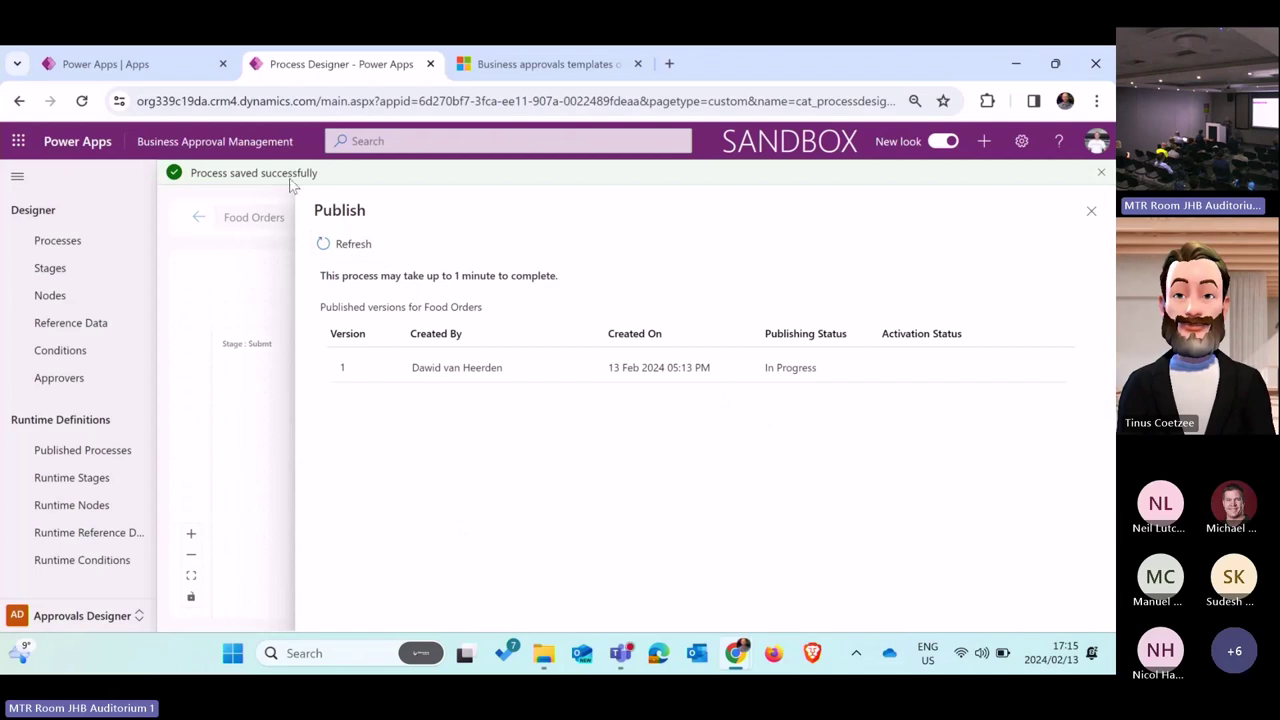
mouse_move(173, 79)
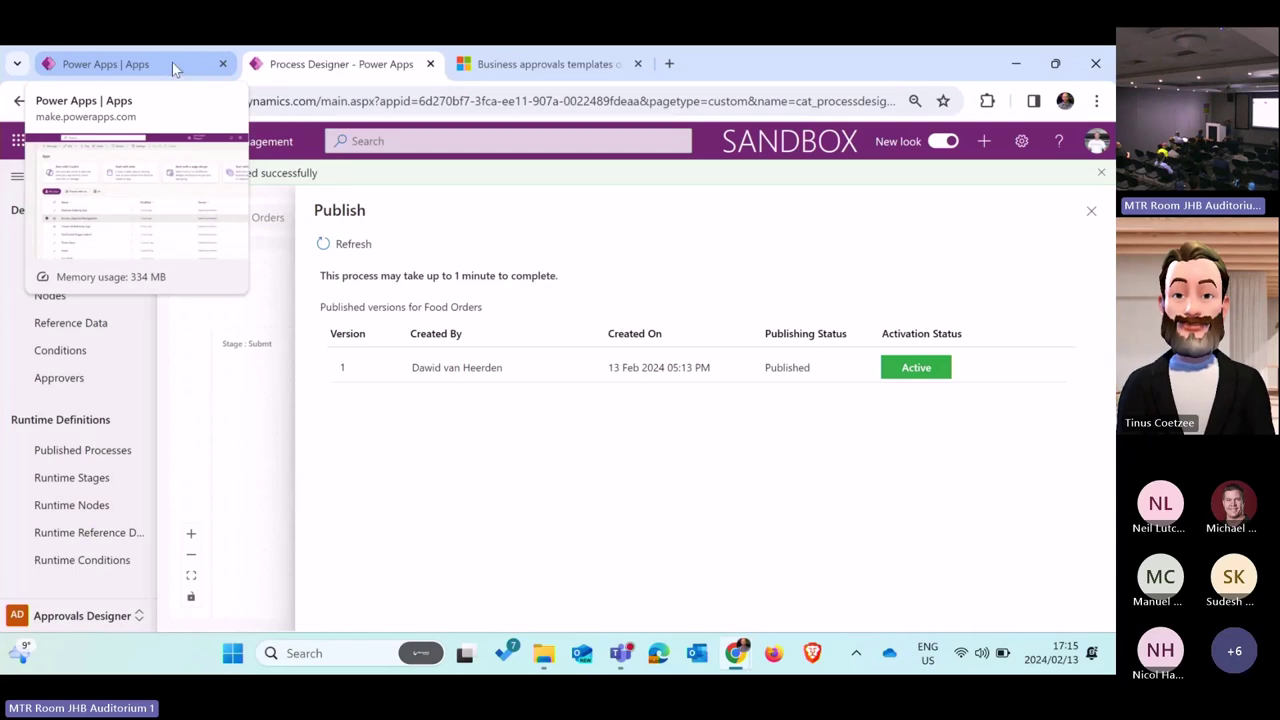
left_click(174, 67)
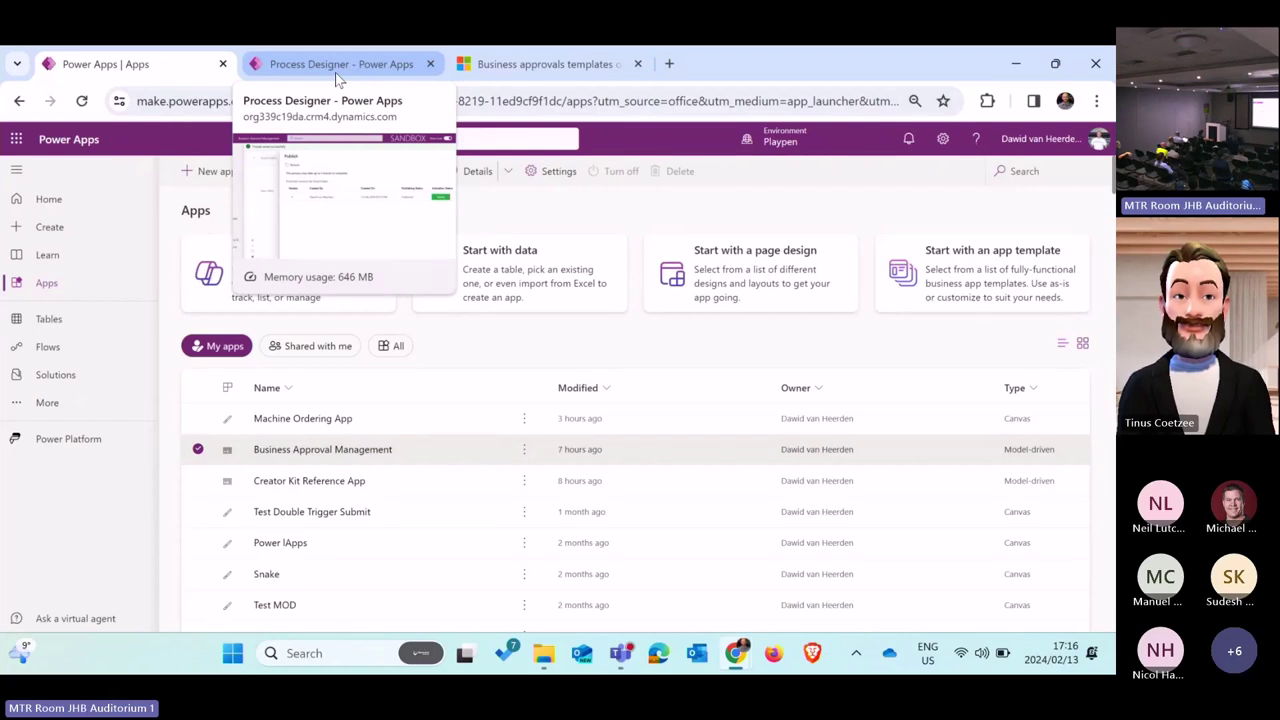
Step: From the Flows list, open the Approval Kit - Start the Process cloud flow in edit mode
left_click(68, 350)
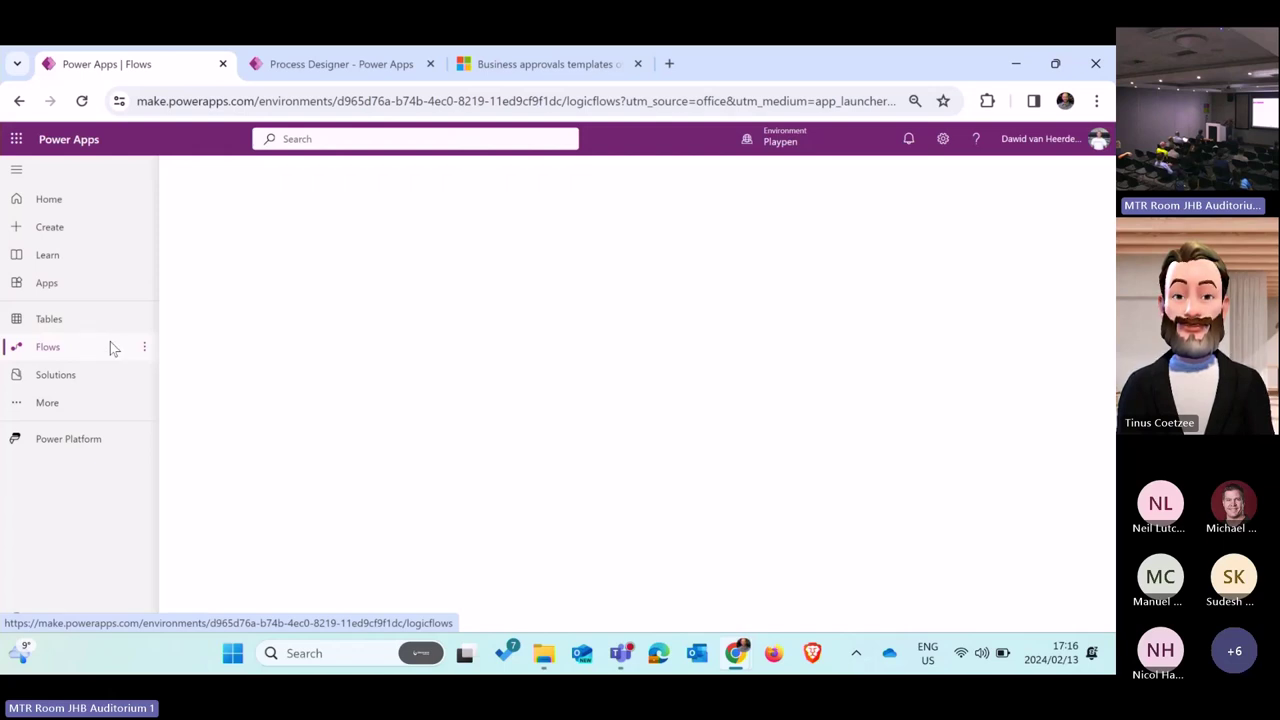
left_click(77, 352)
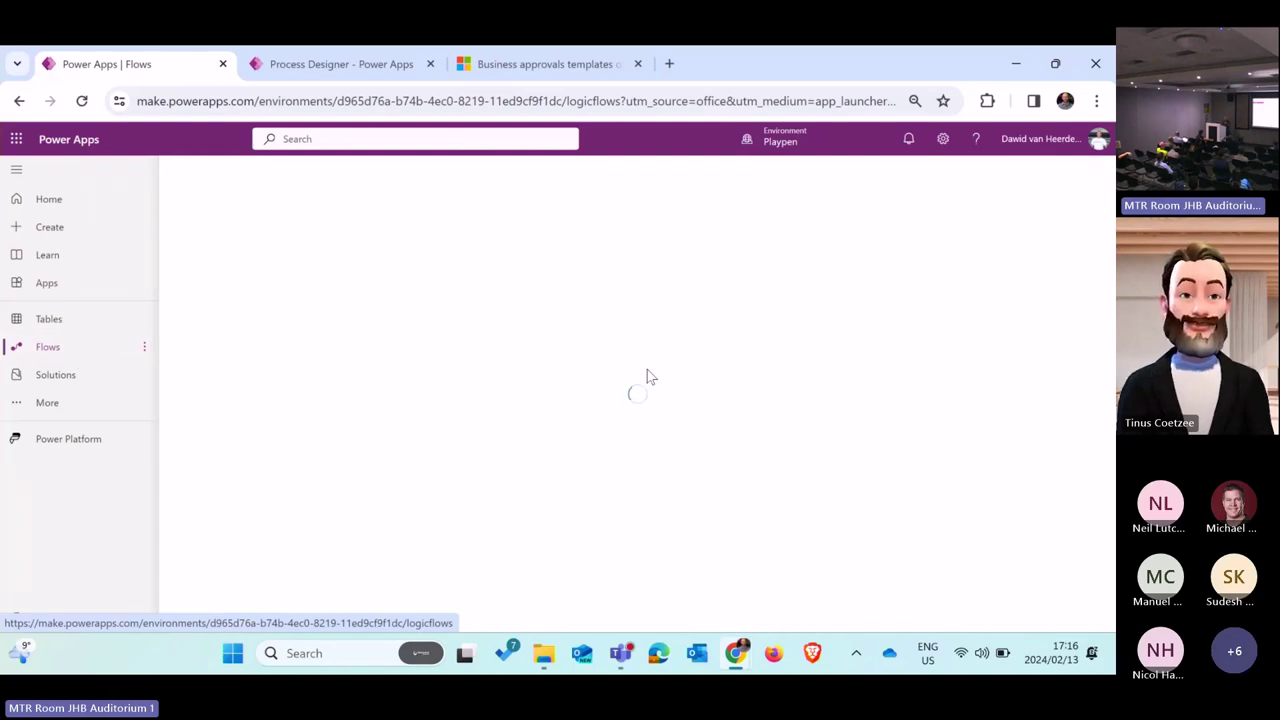
left_click(57, 196)
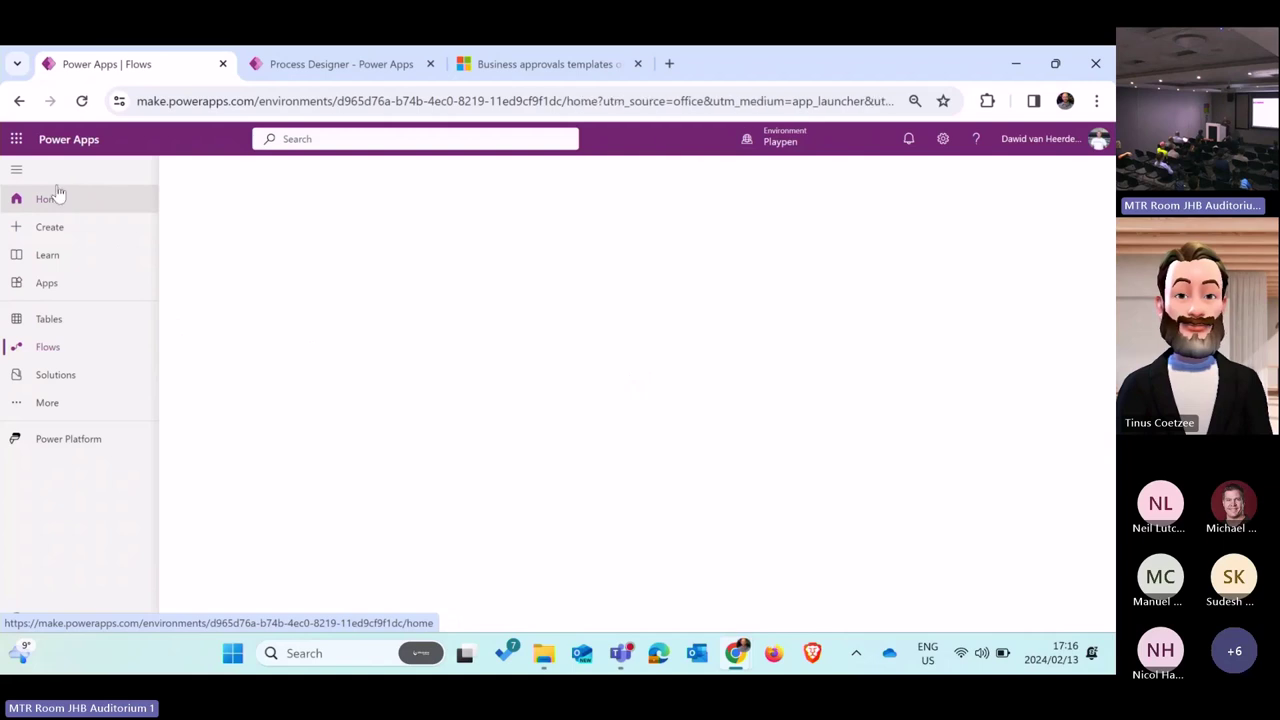
left_click(62, 347)
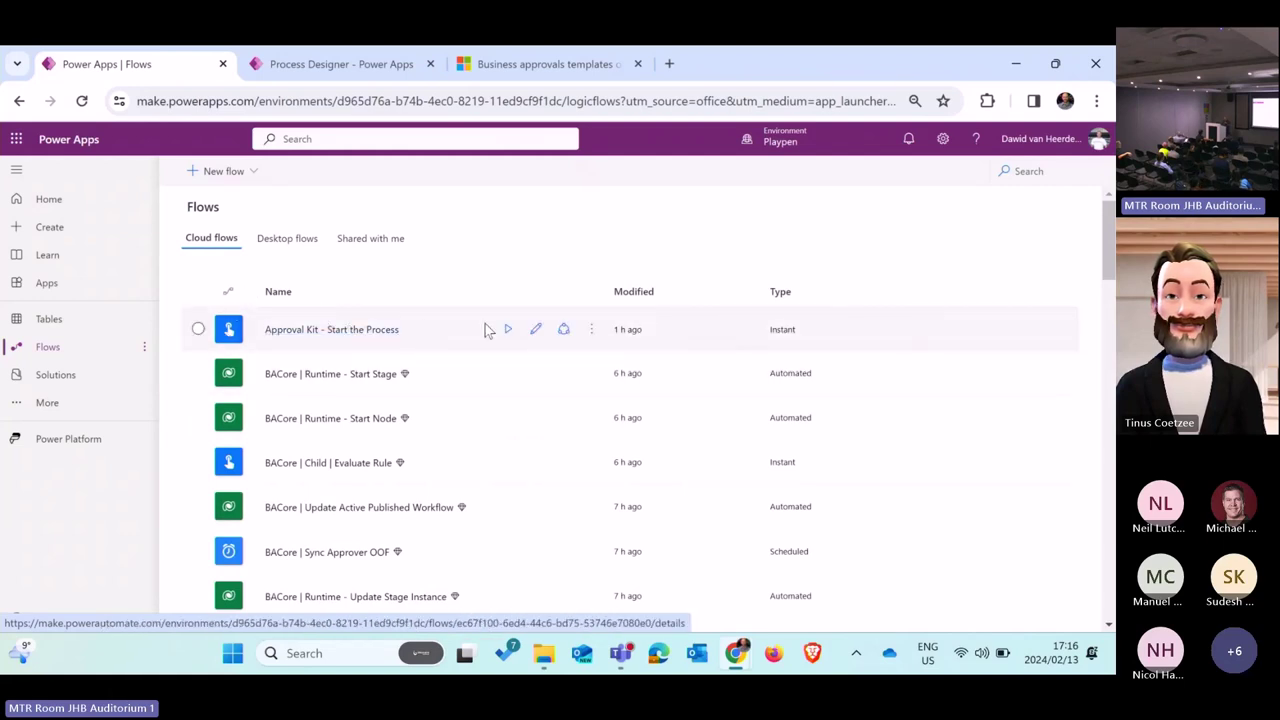
left_click(537, 331)
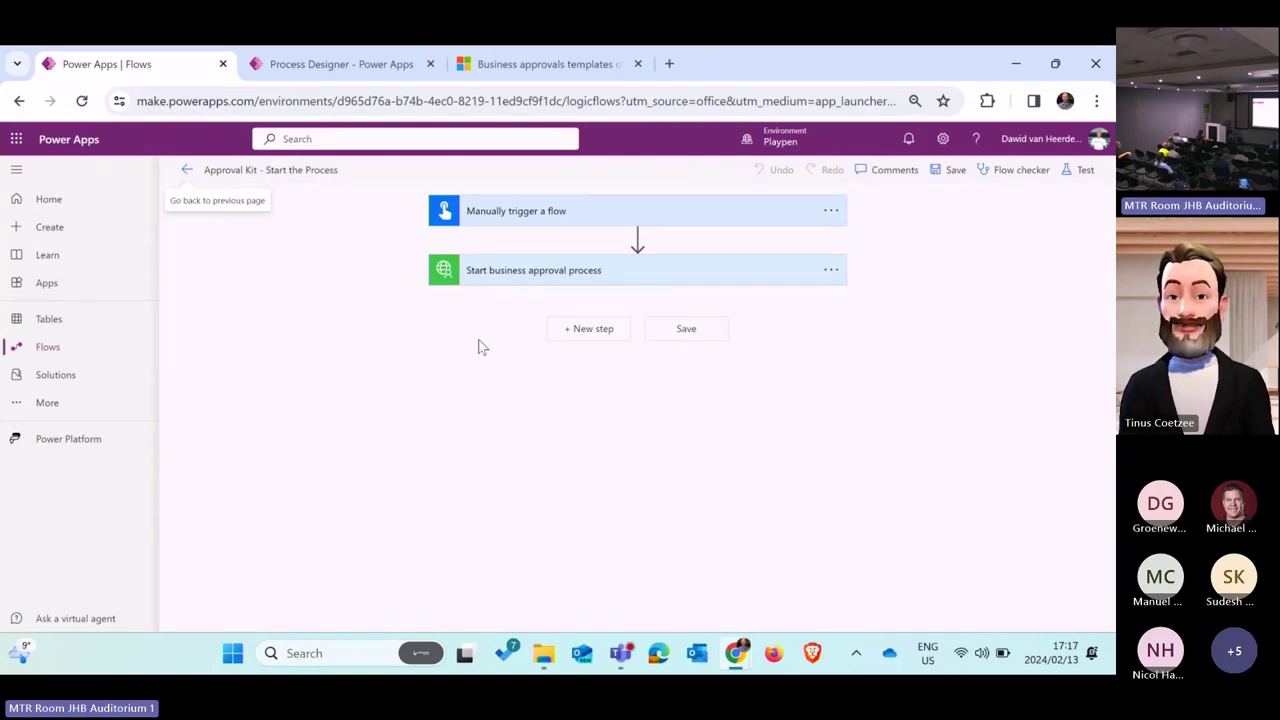
Step: Clear the Number value from the approval step's Amount field and review the trigger inputs and workflow processes
left_click(651, 275)
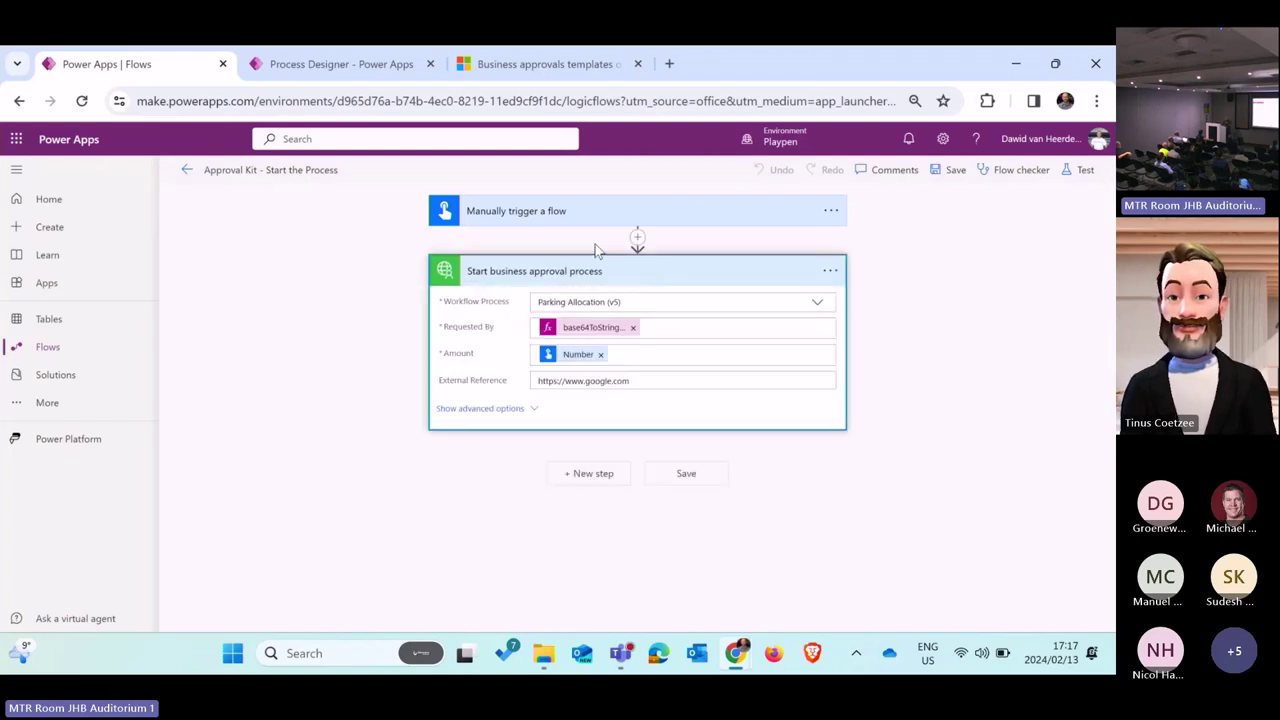
mouse_move(574, 362)
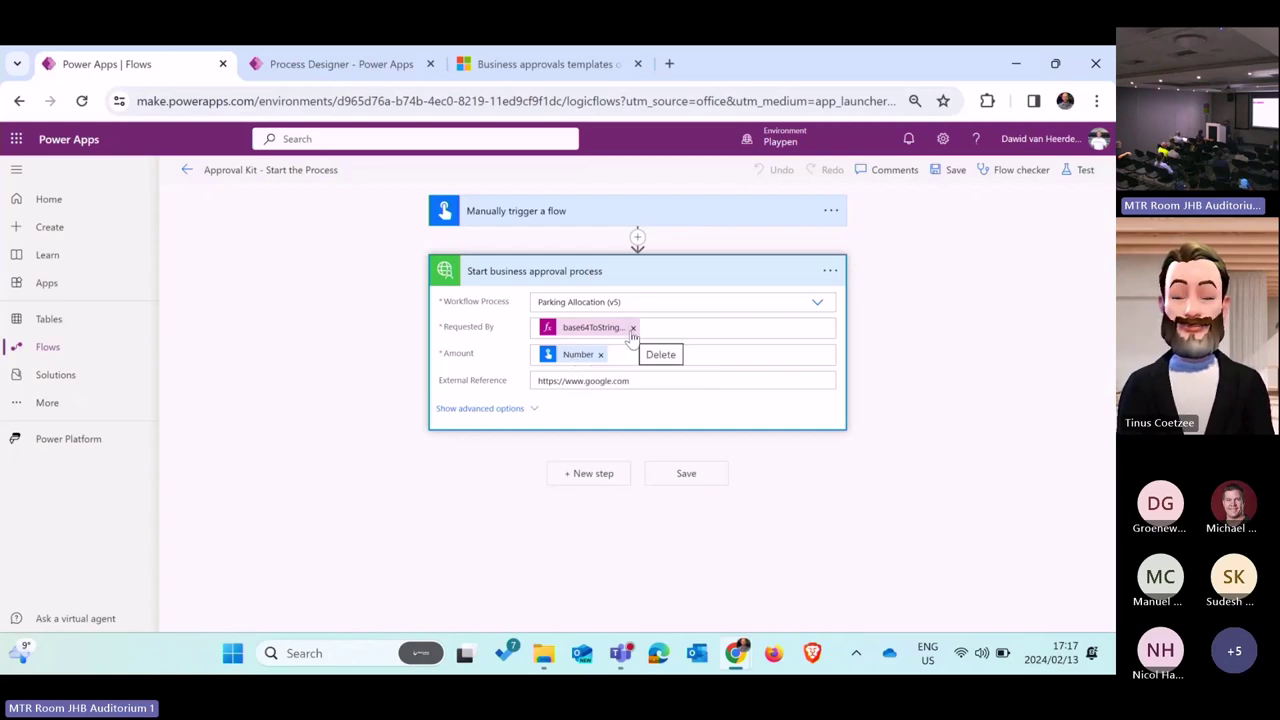
left_click(600, 354)
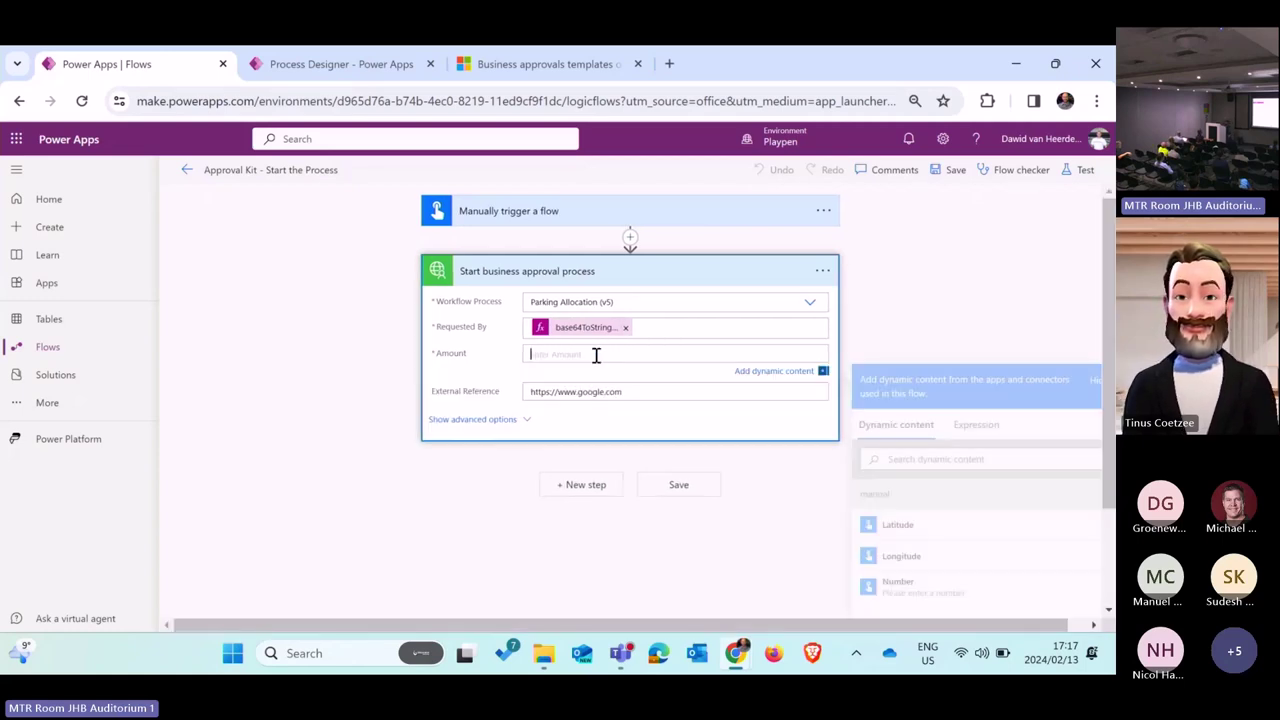
left_click(658, 393)
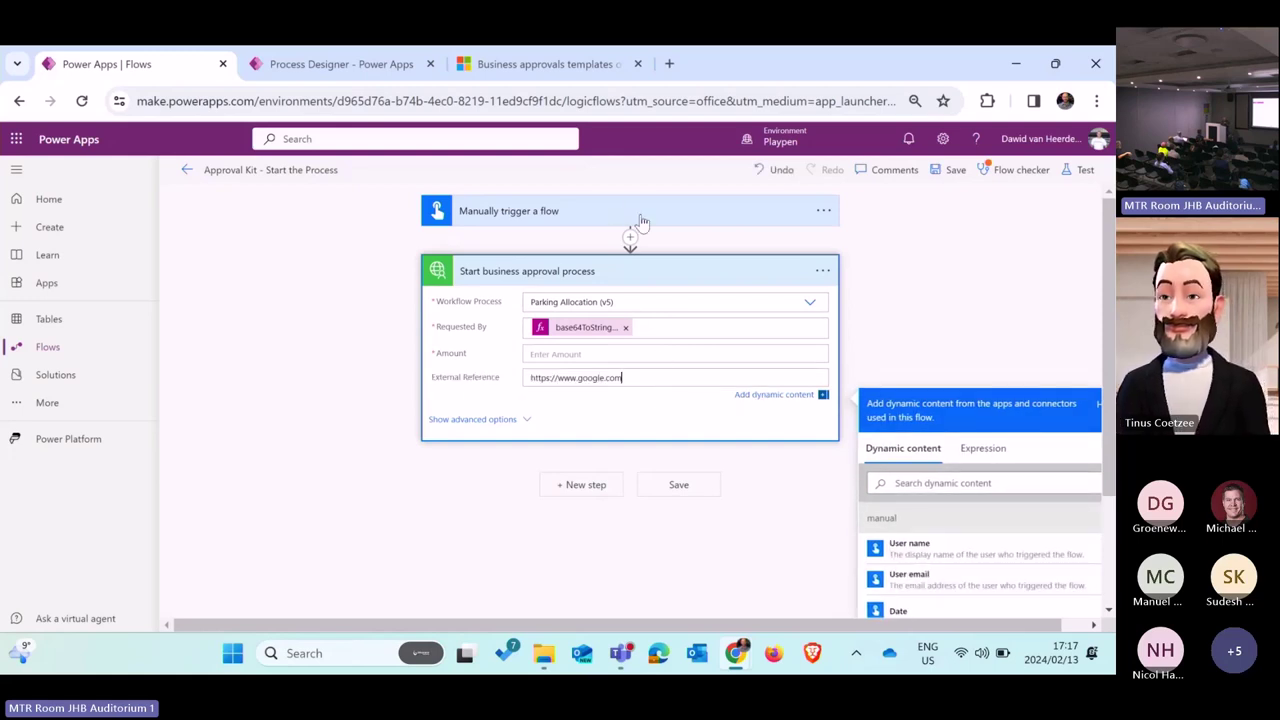
left_click(641, 220)
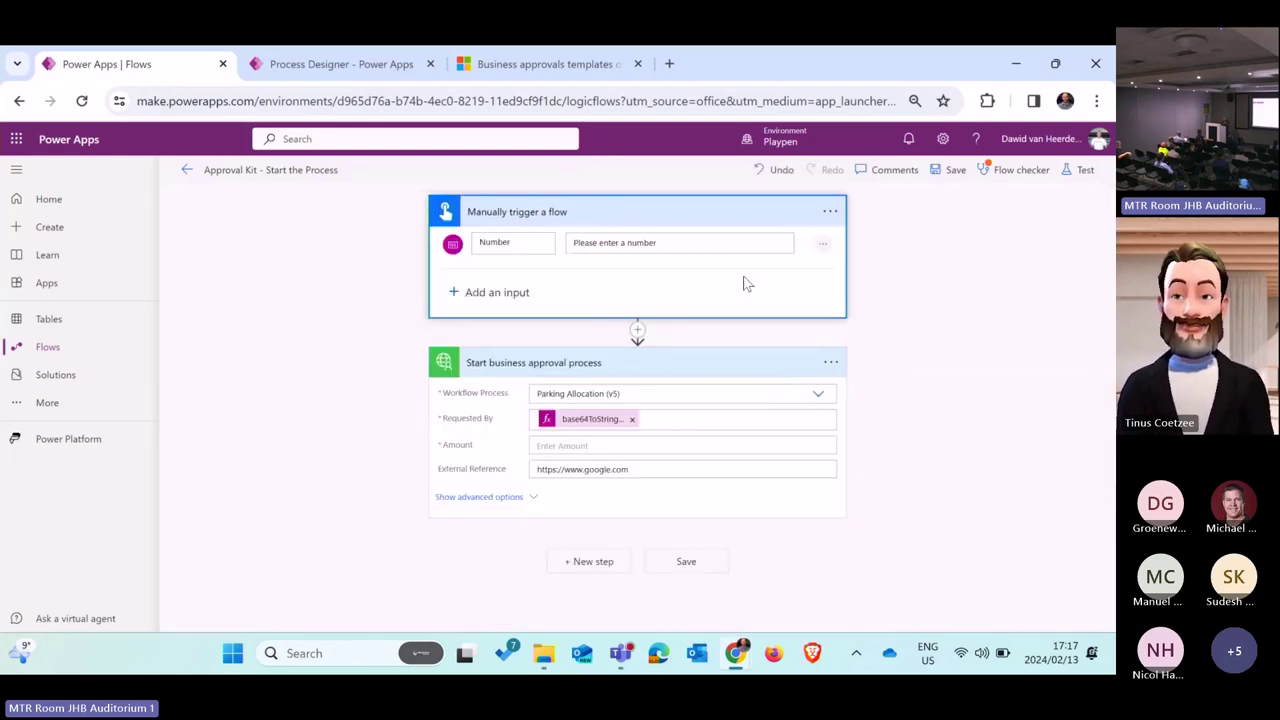
left_click(818, 396)
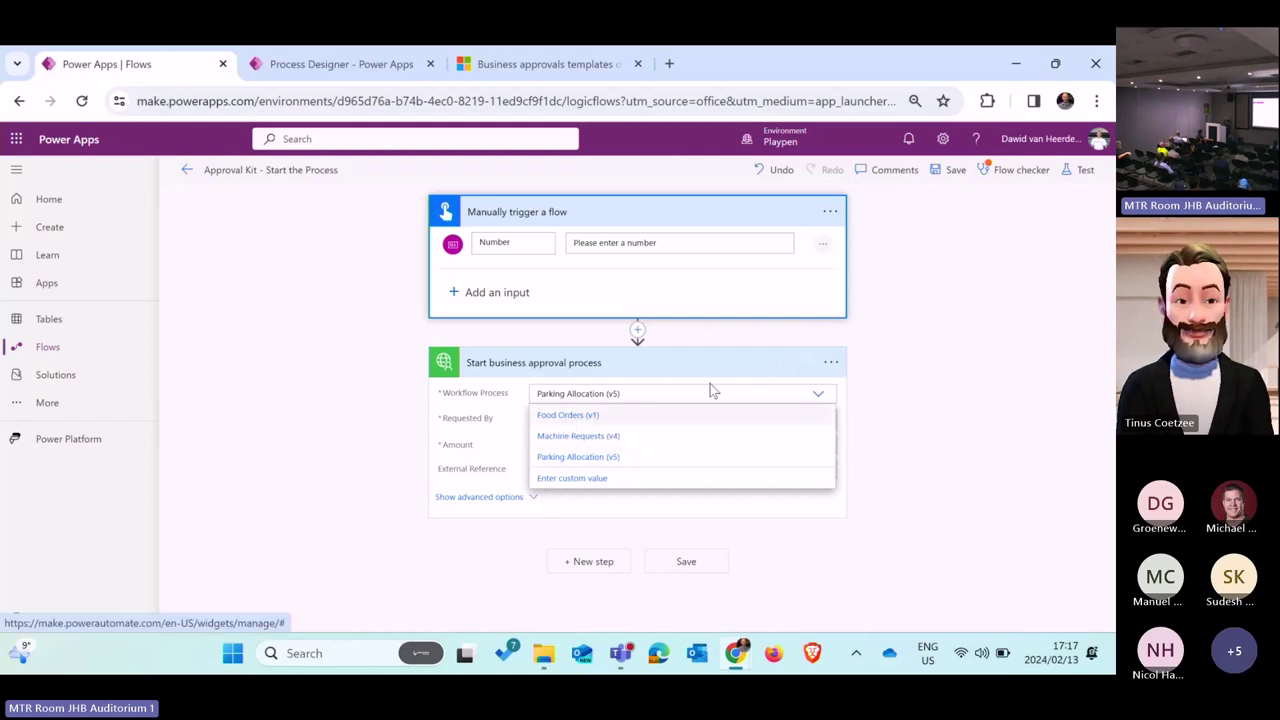
Step: Delete the Start business approval process step and the manual trigger's Number input
left_click(830, 362)
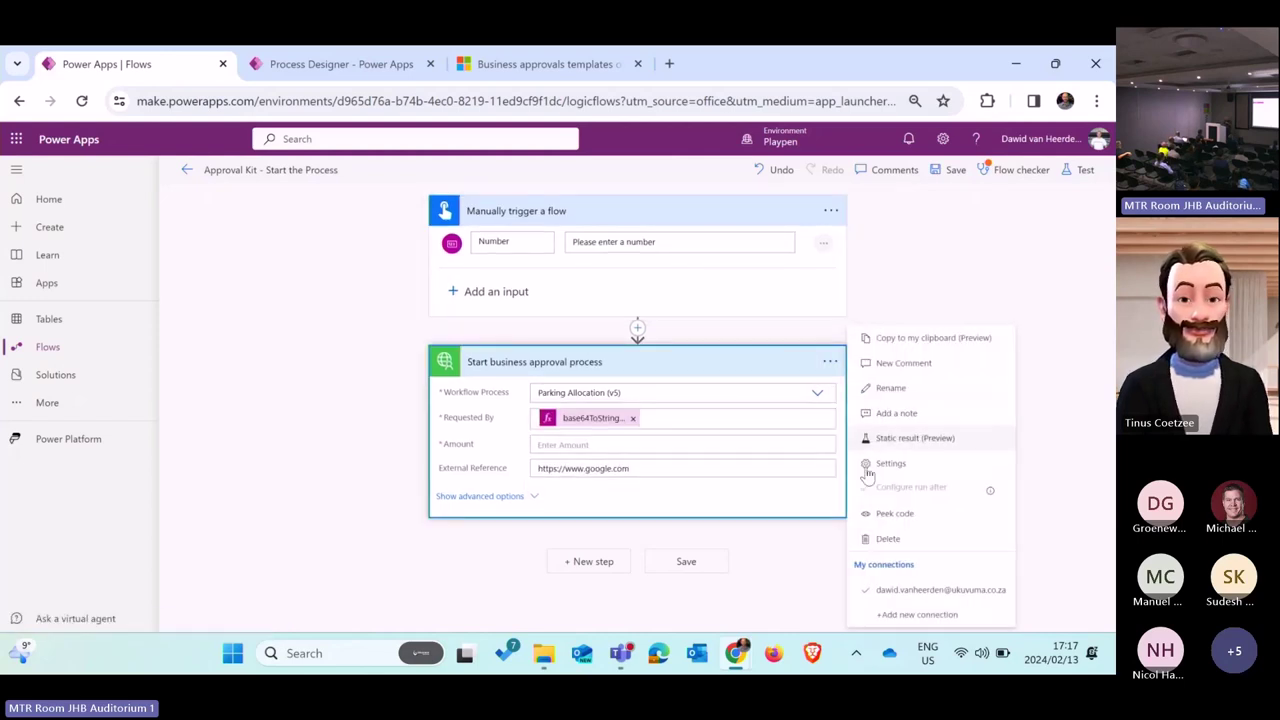
left_click(889, 540)
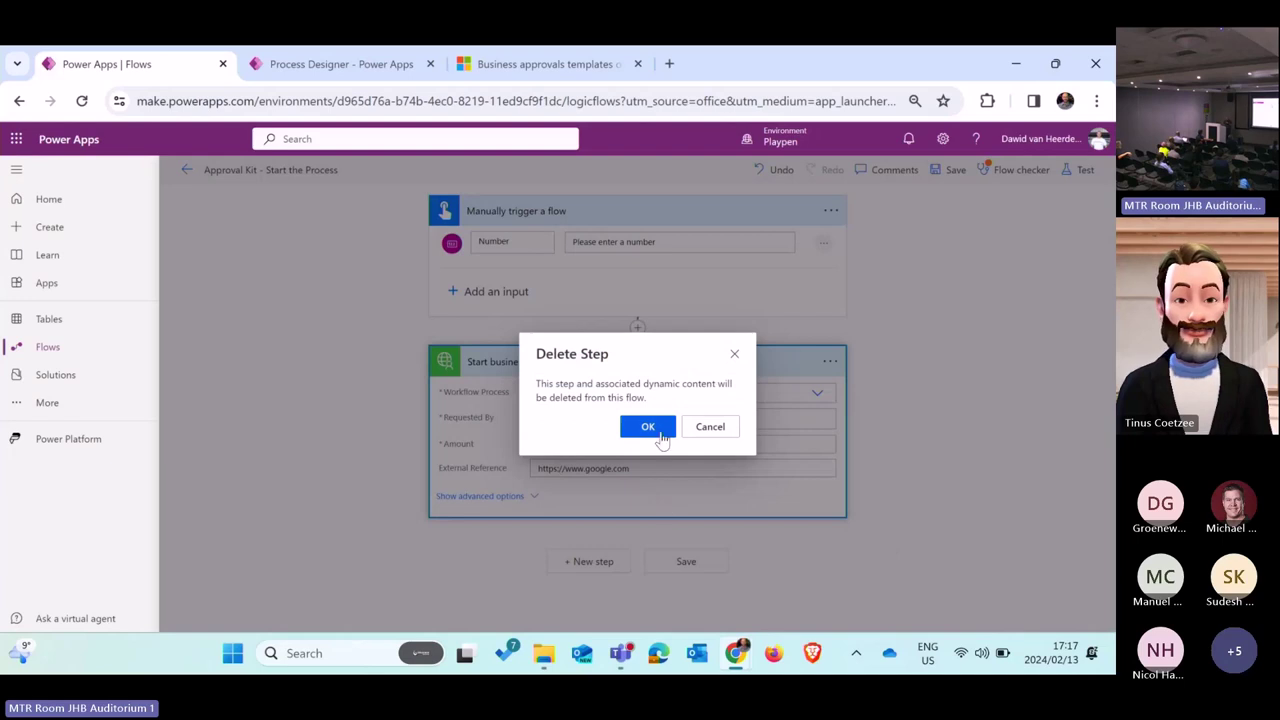
left_click(648, 427)
left_click(822, 244)
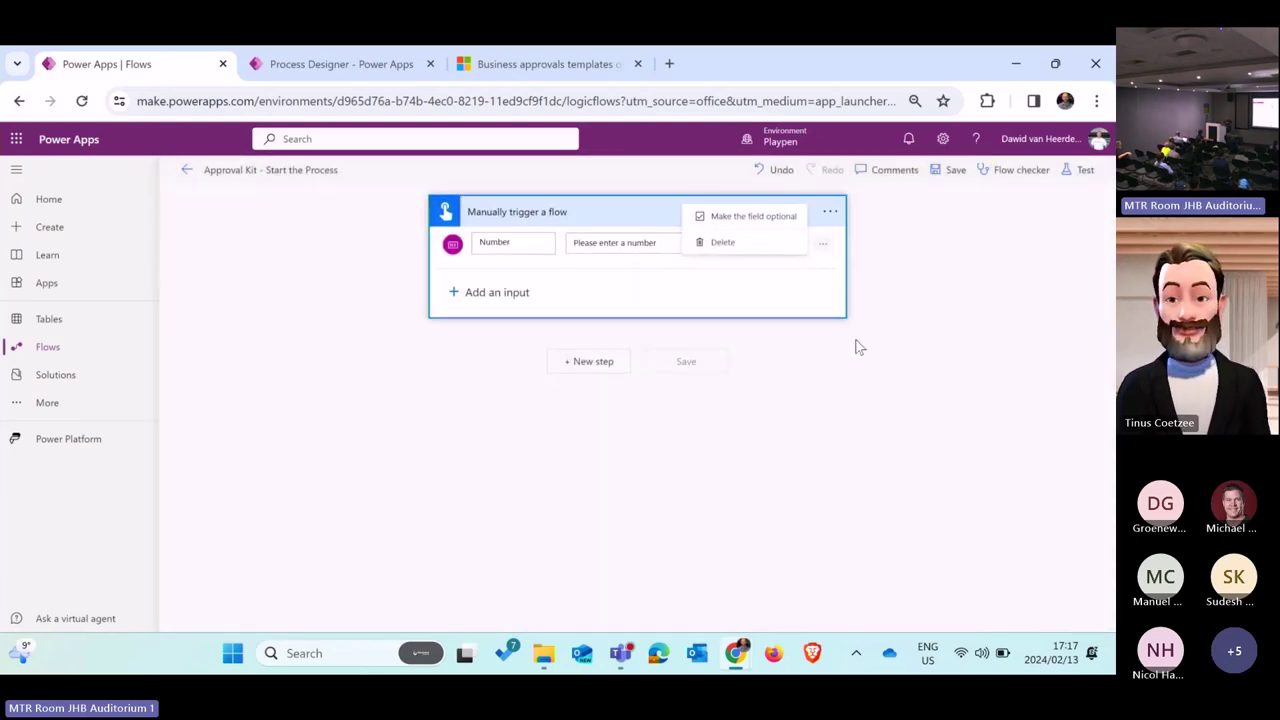
left_click(727, 243)
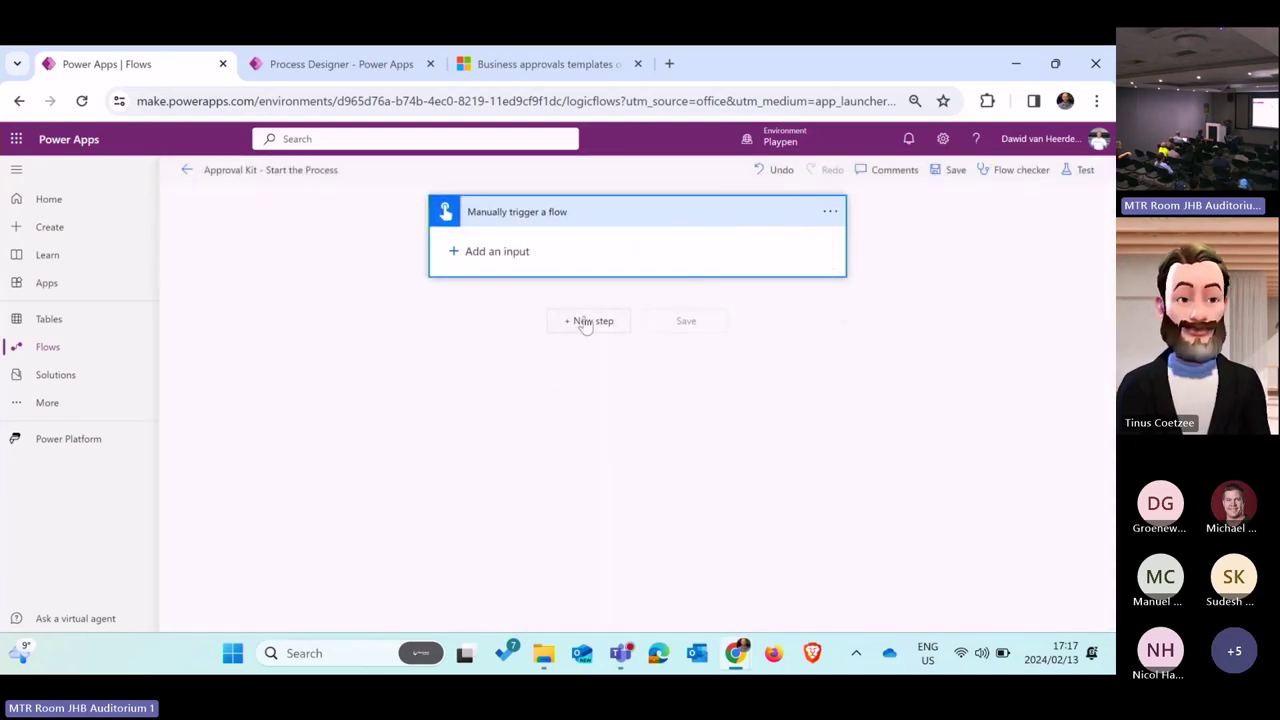
Step: Add the Approvals Kit custom connector's Start business approval process action below the manual trigger
left_click(586, 322)
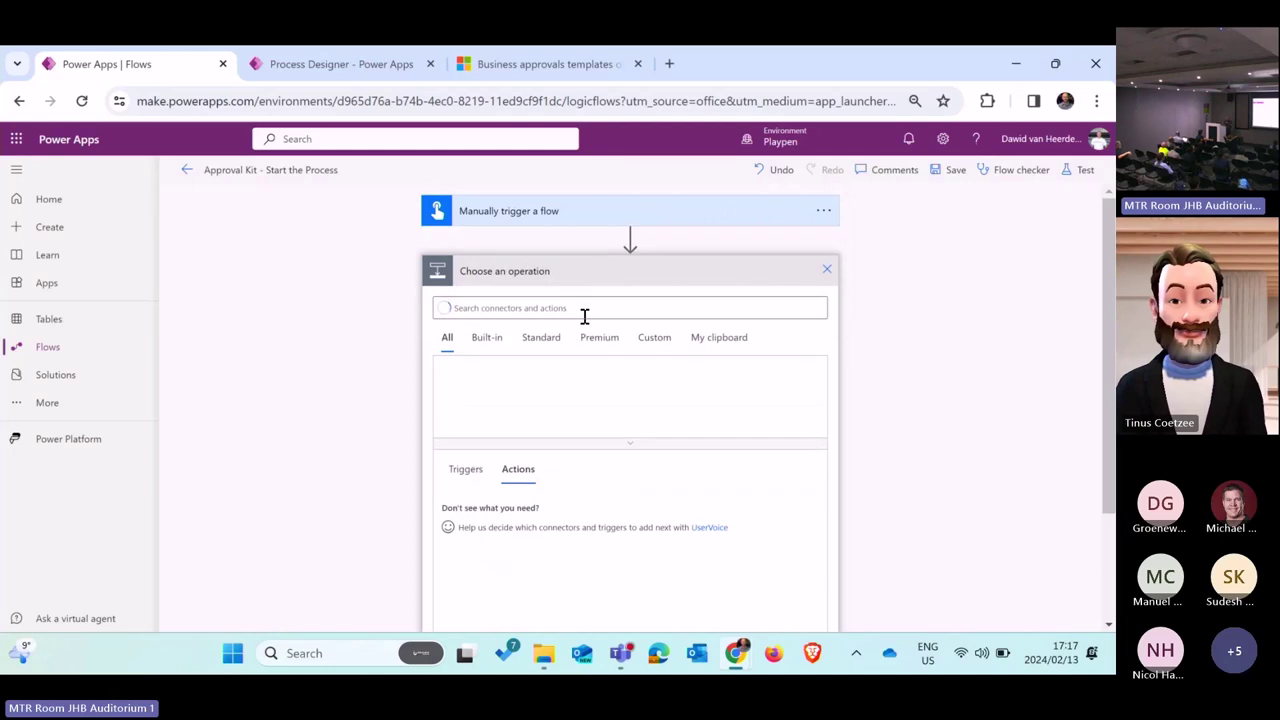
left_click(658, 338)
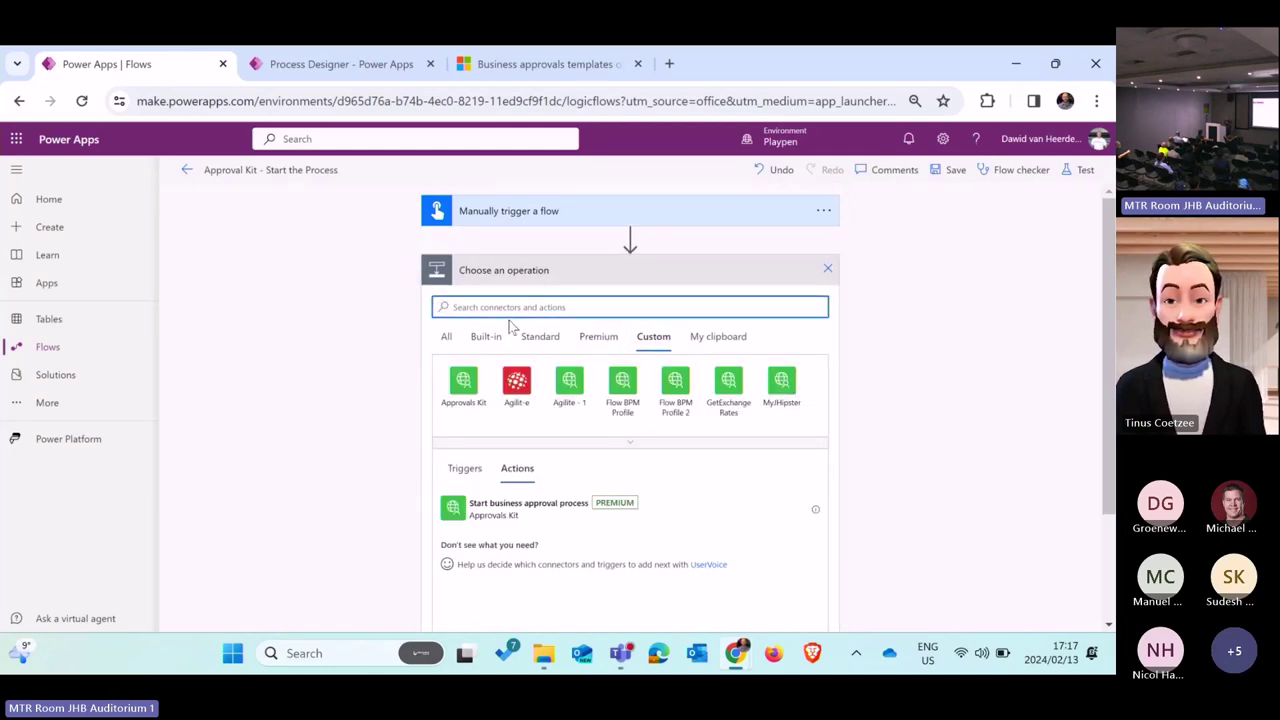
left_click(464, 390)
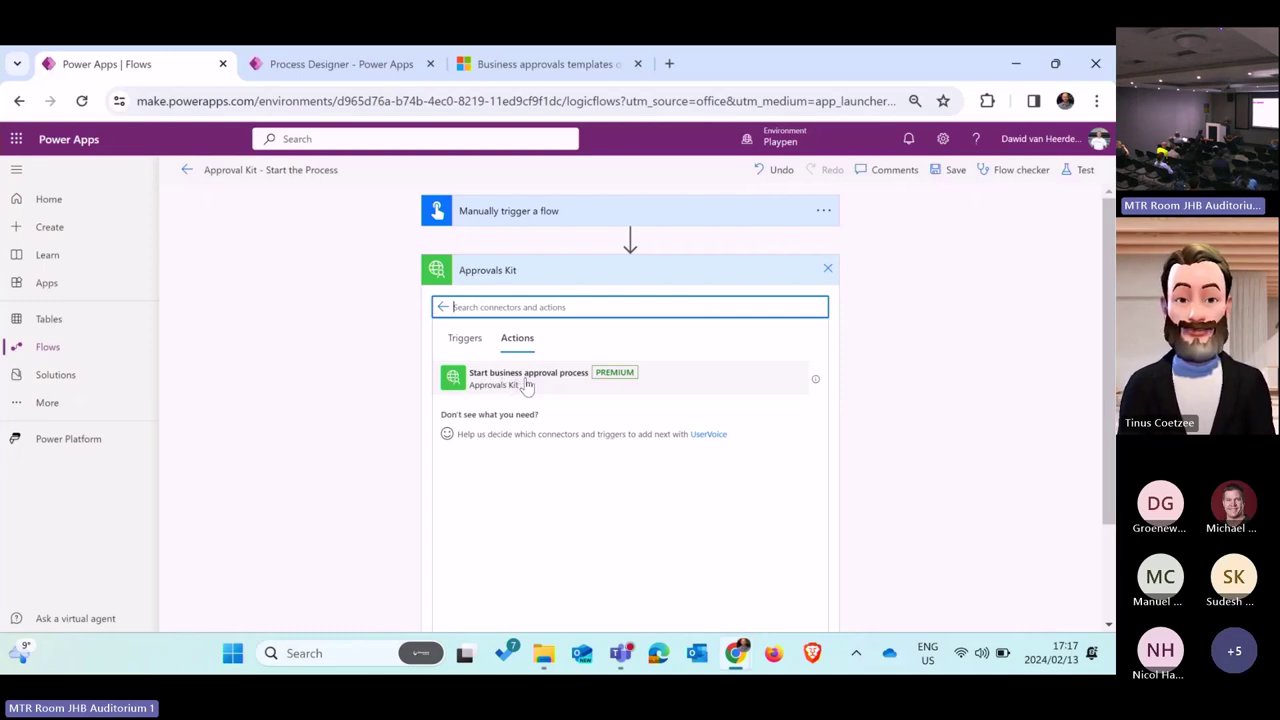
left_click(526, 386)
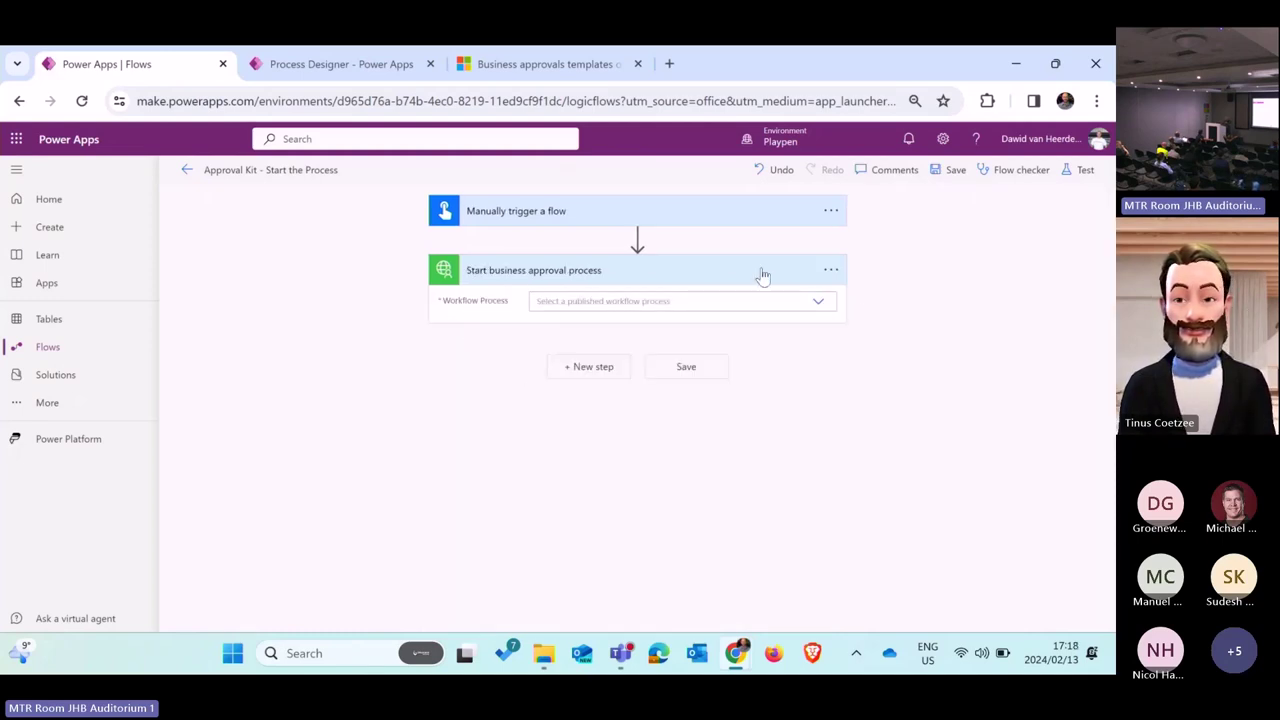
left_click(816, 301)
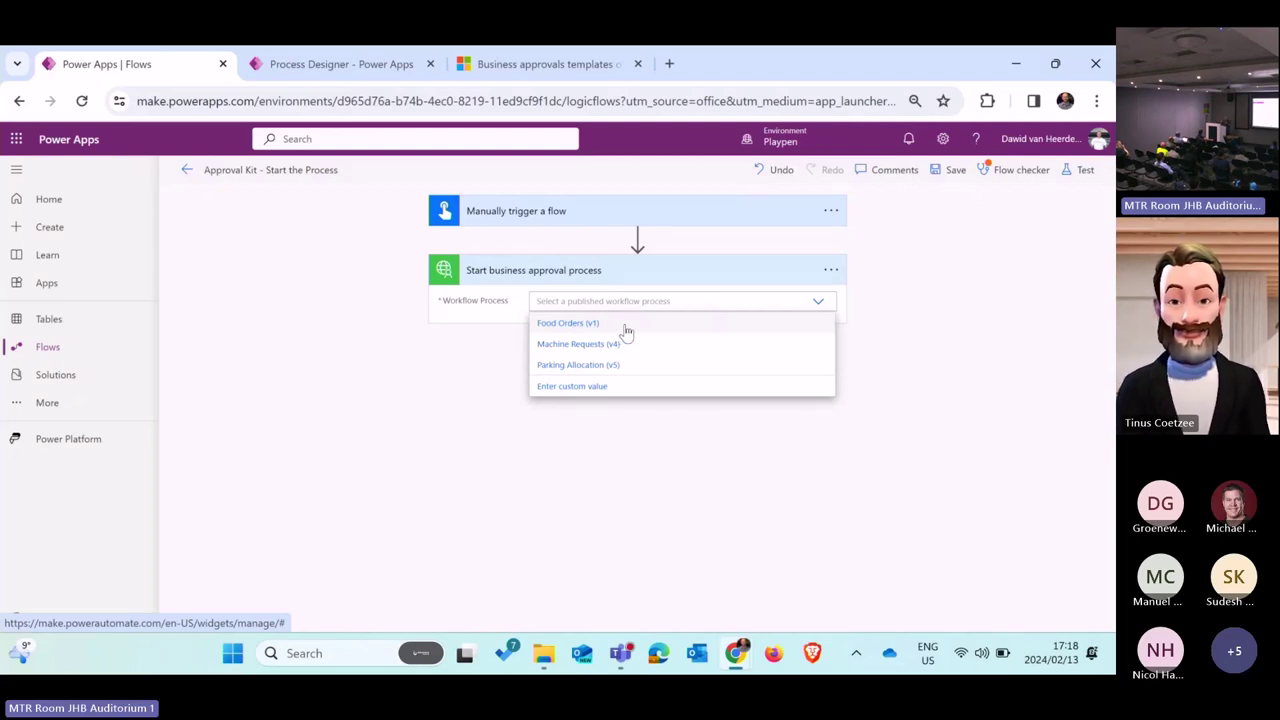
Step: Set Workflow Process to Food Orders (v1) and Requested By to User email, then save the flow
left_click(606, 326)
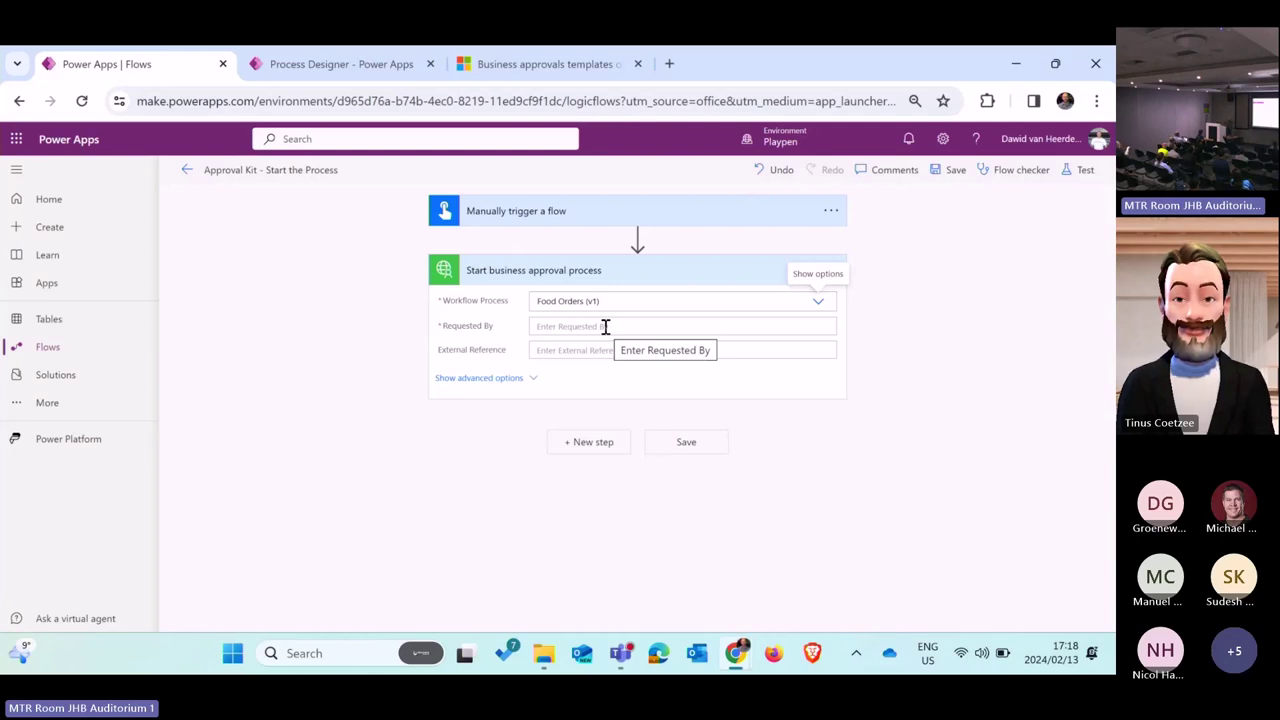
left_click(640, 328)
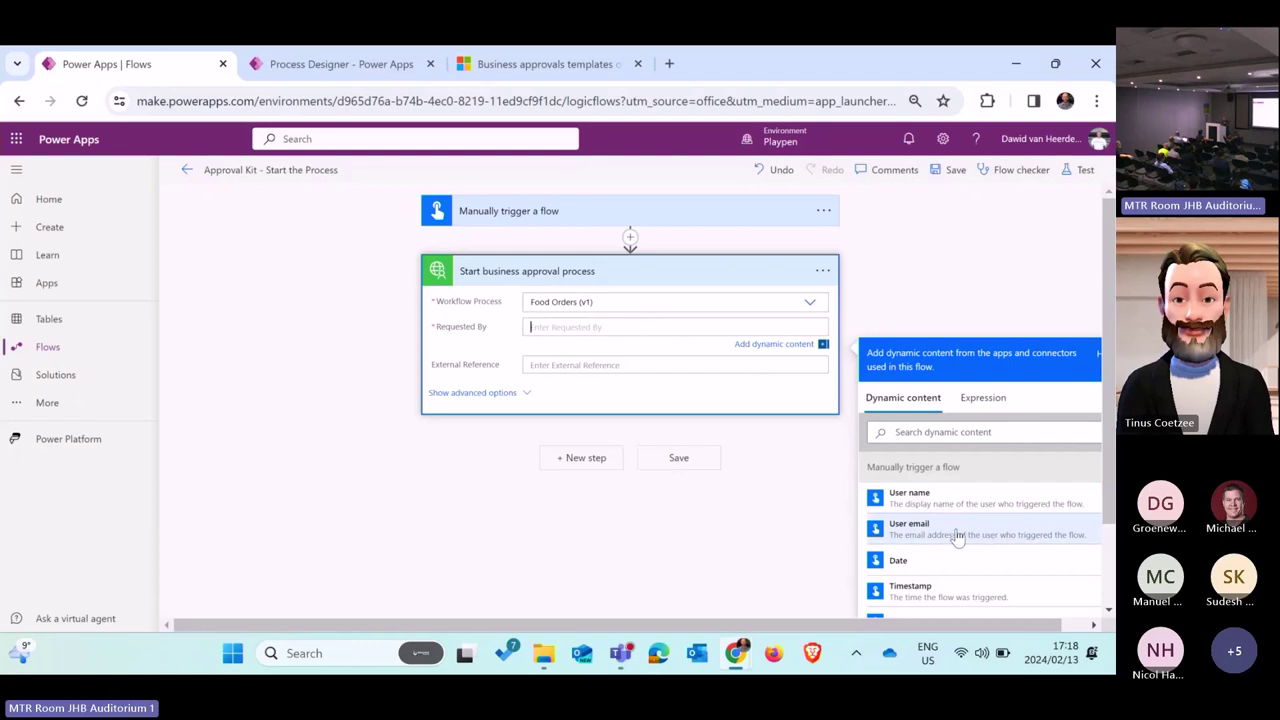
left_click(957, 537)
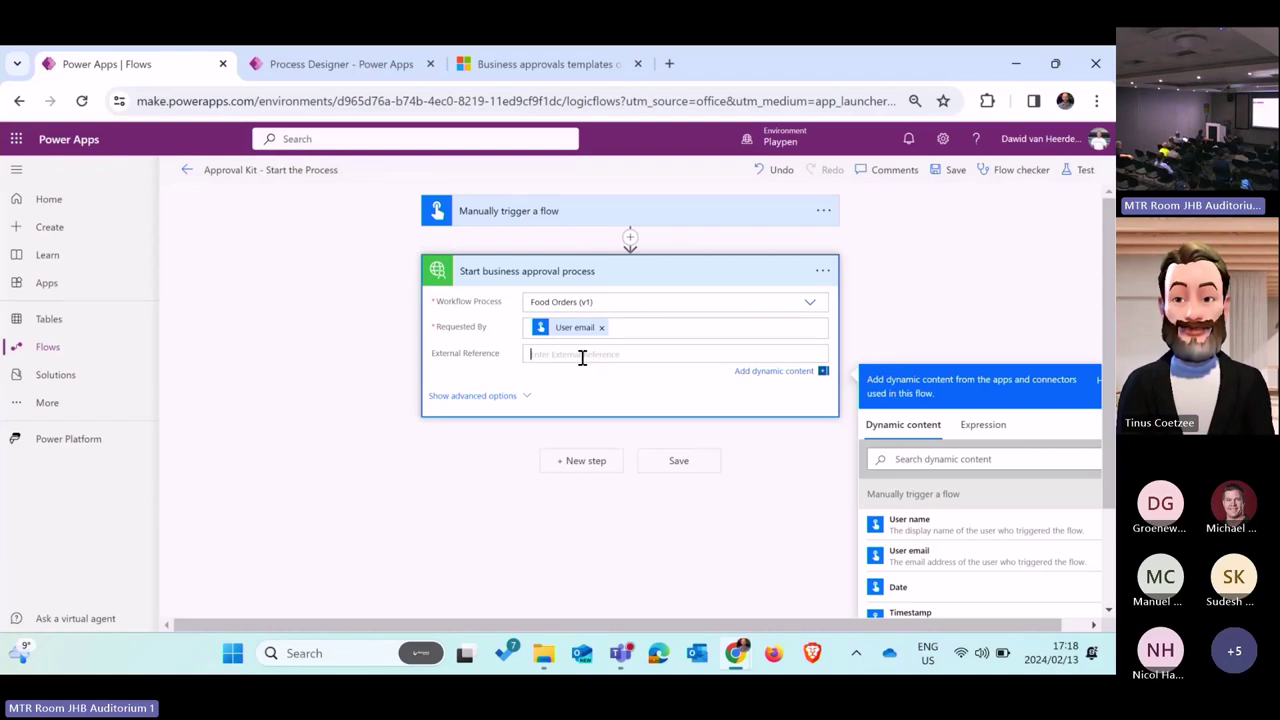
left_click(948, 169)
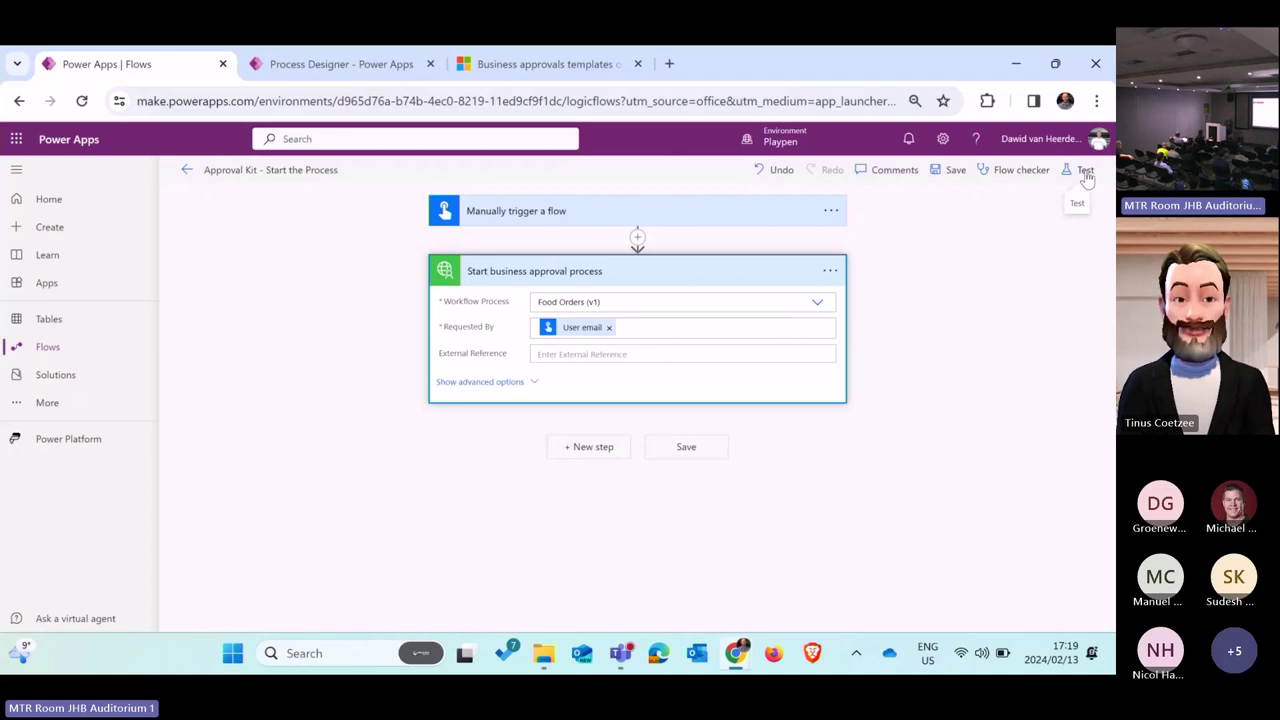
Step: Test the flow manually and run it
left_click(1086, 172)
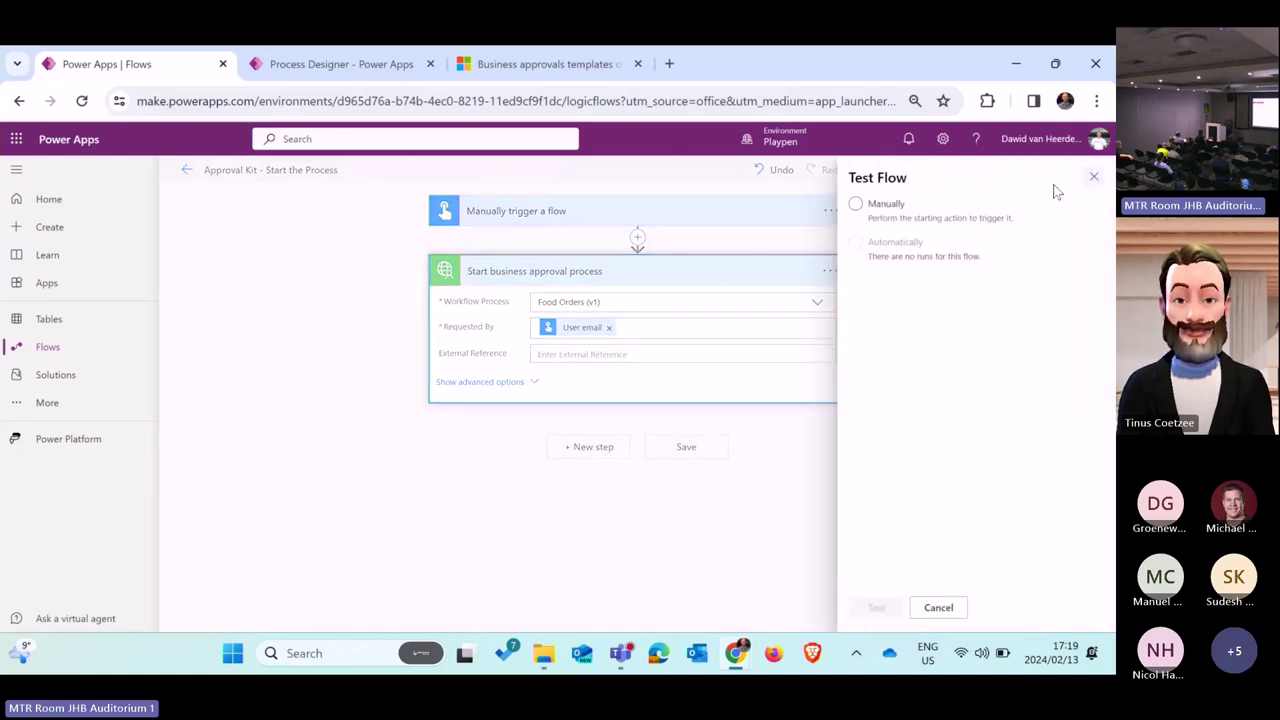
left_click(872, 208)
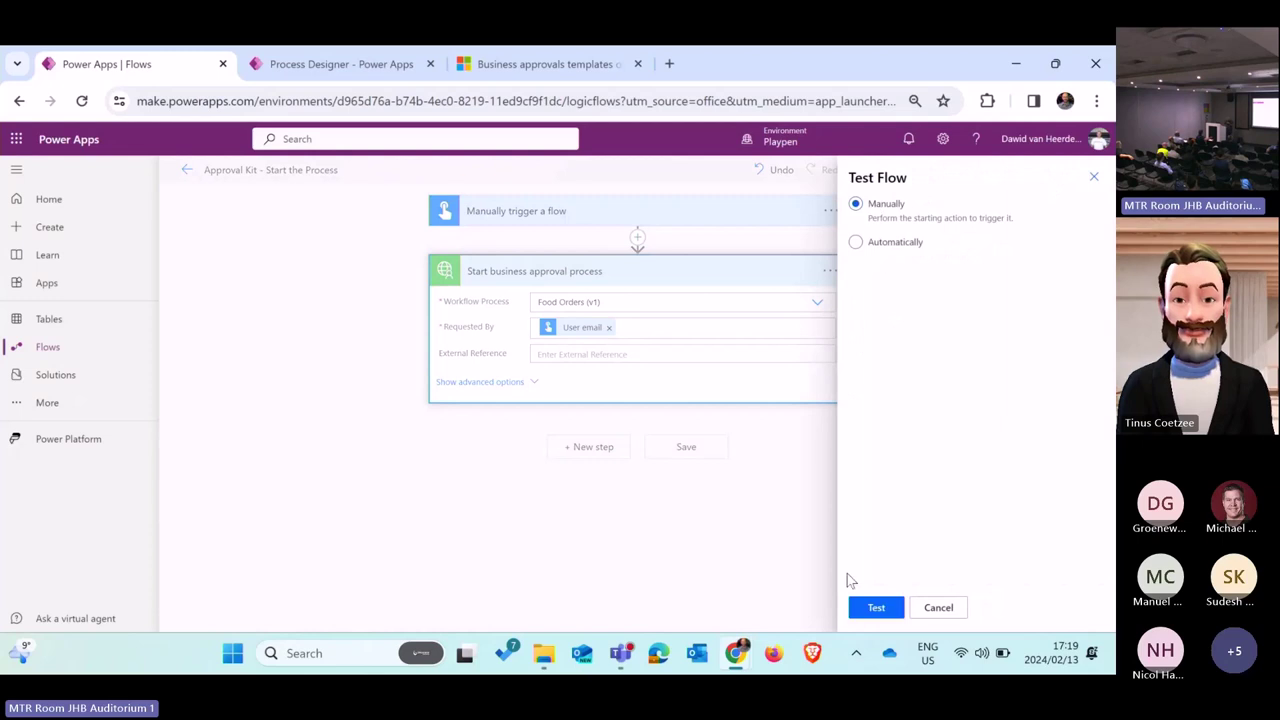
left_click(879, 612)
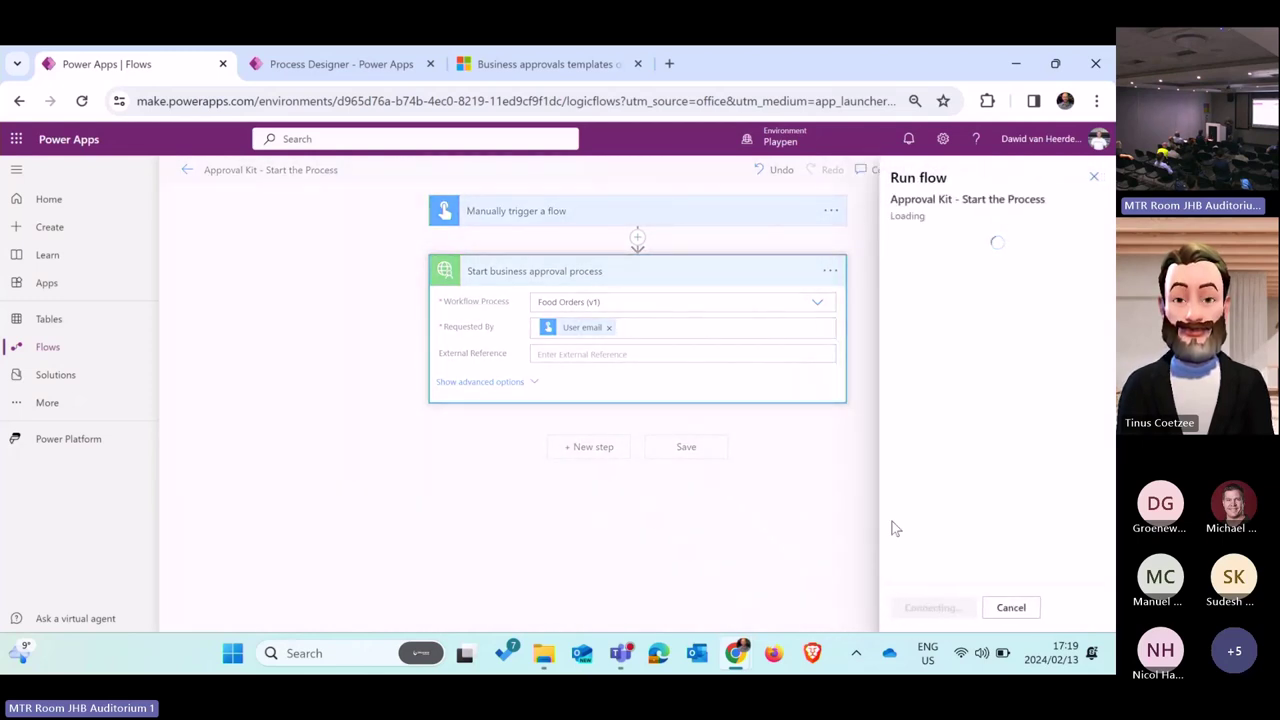
left_click(926, 608)
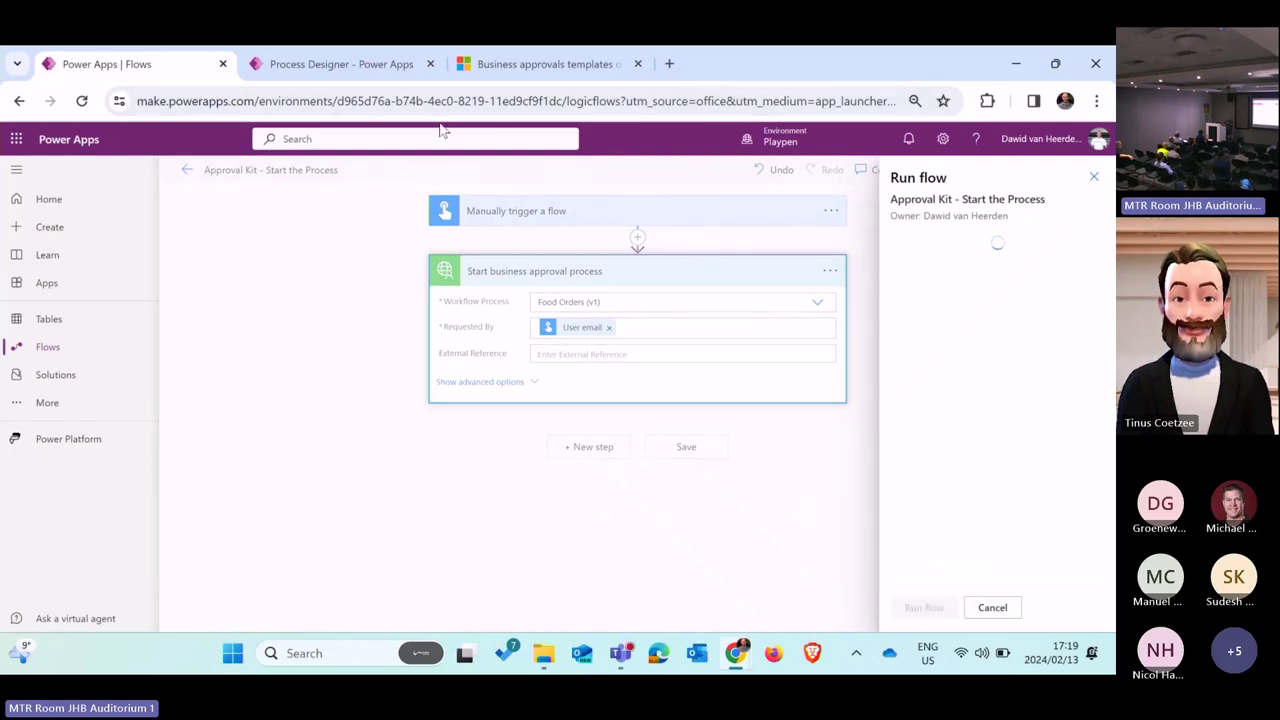
Step: Open Power Automate in a new tab from the app launcher and dismiss the flow run success message
left_click(16, 141)
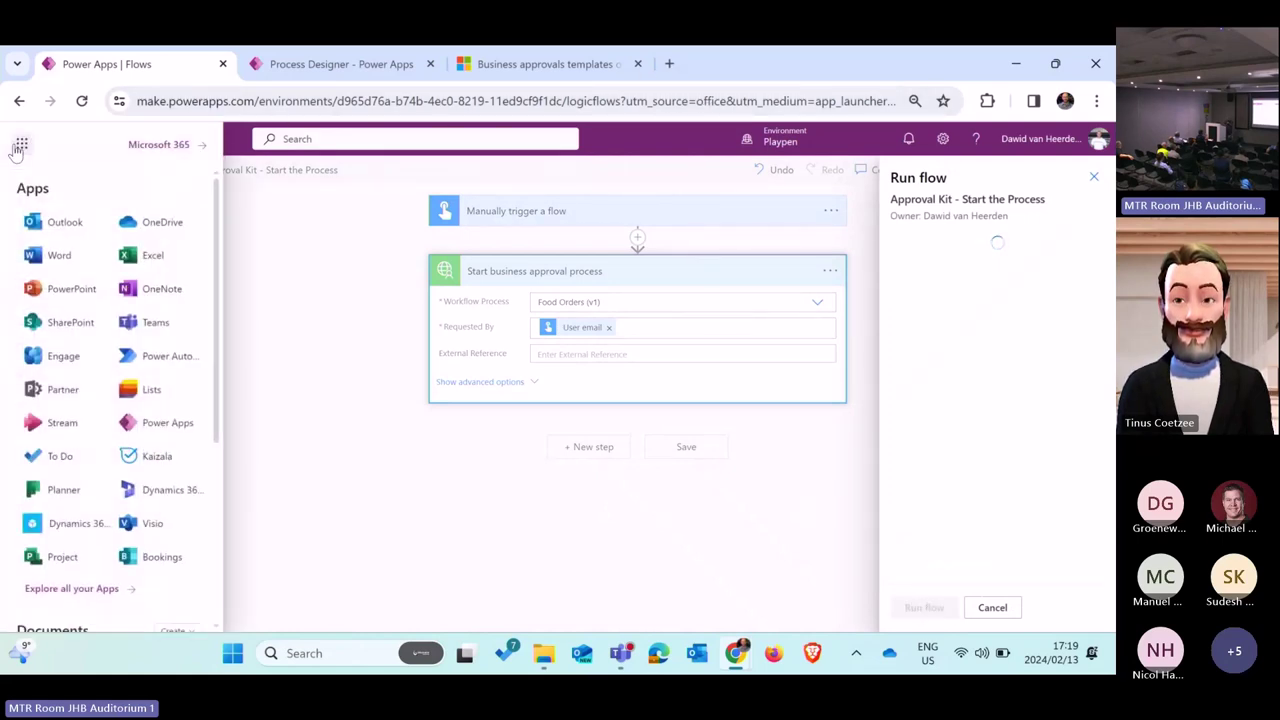
left_click(160, 366)
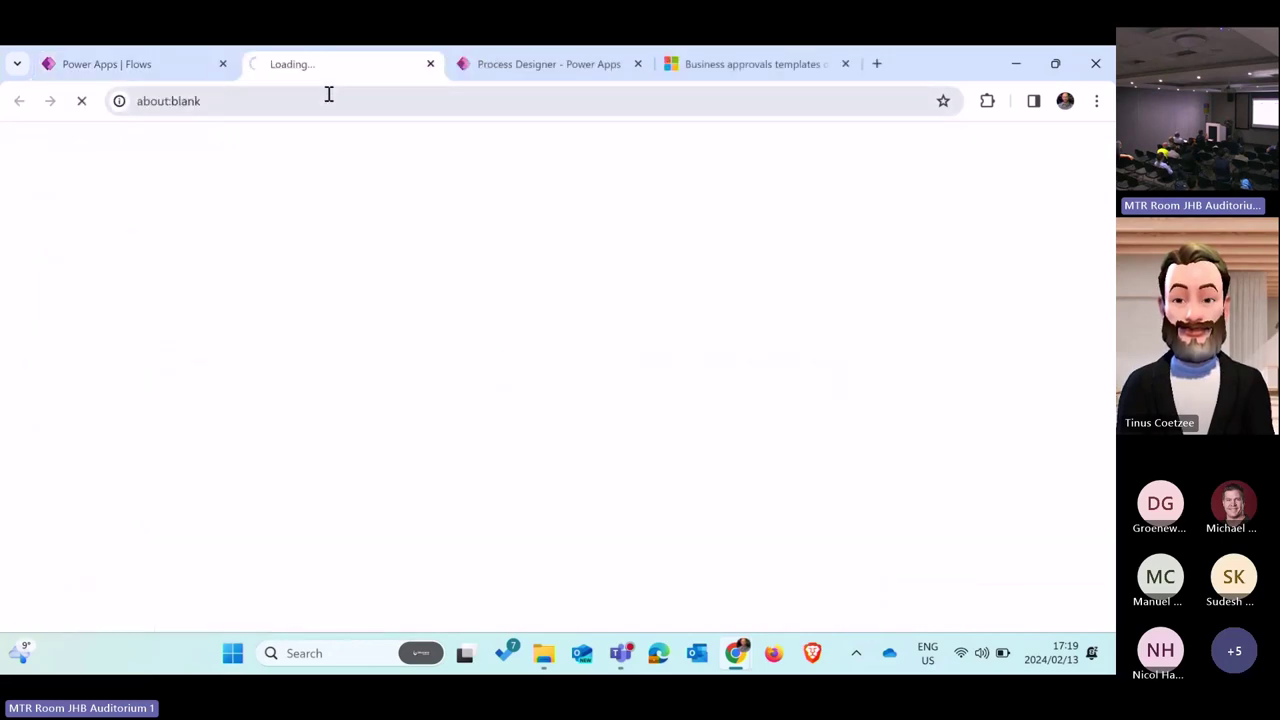
left_click(576, 78)
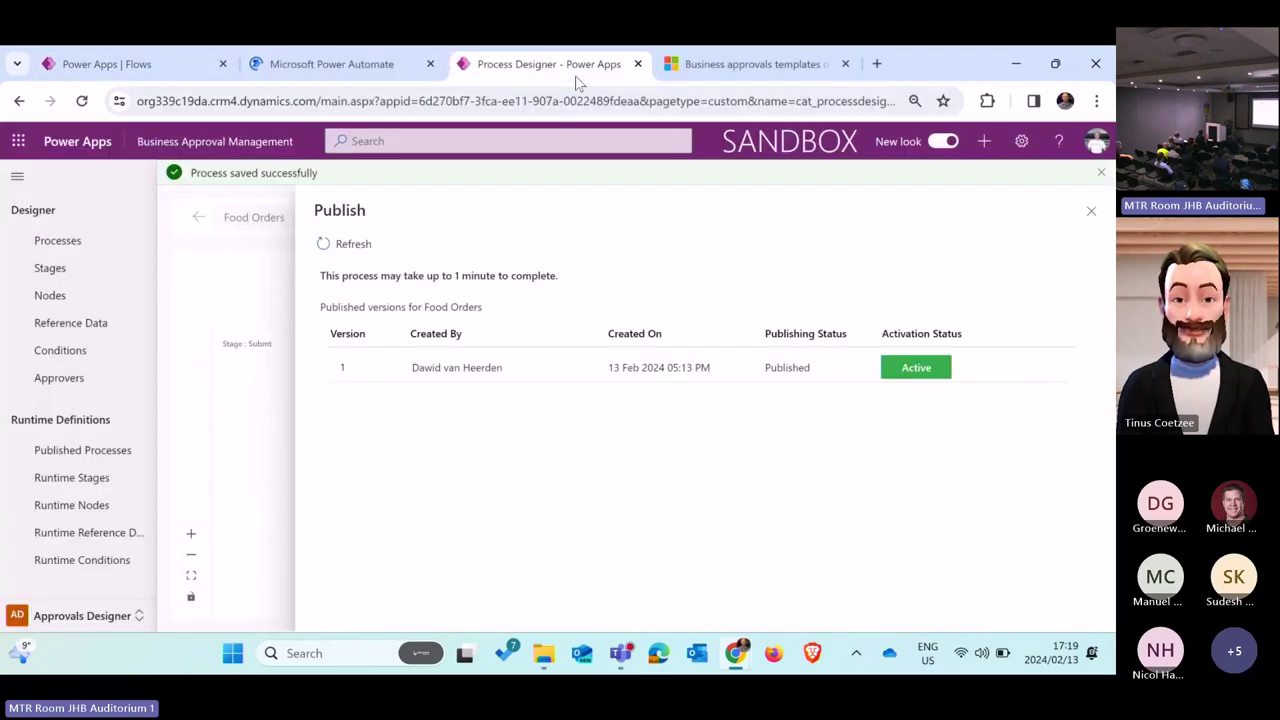
left_click(758, 66)
left_click(360, 62)
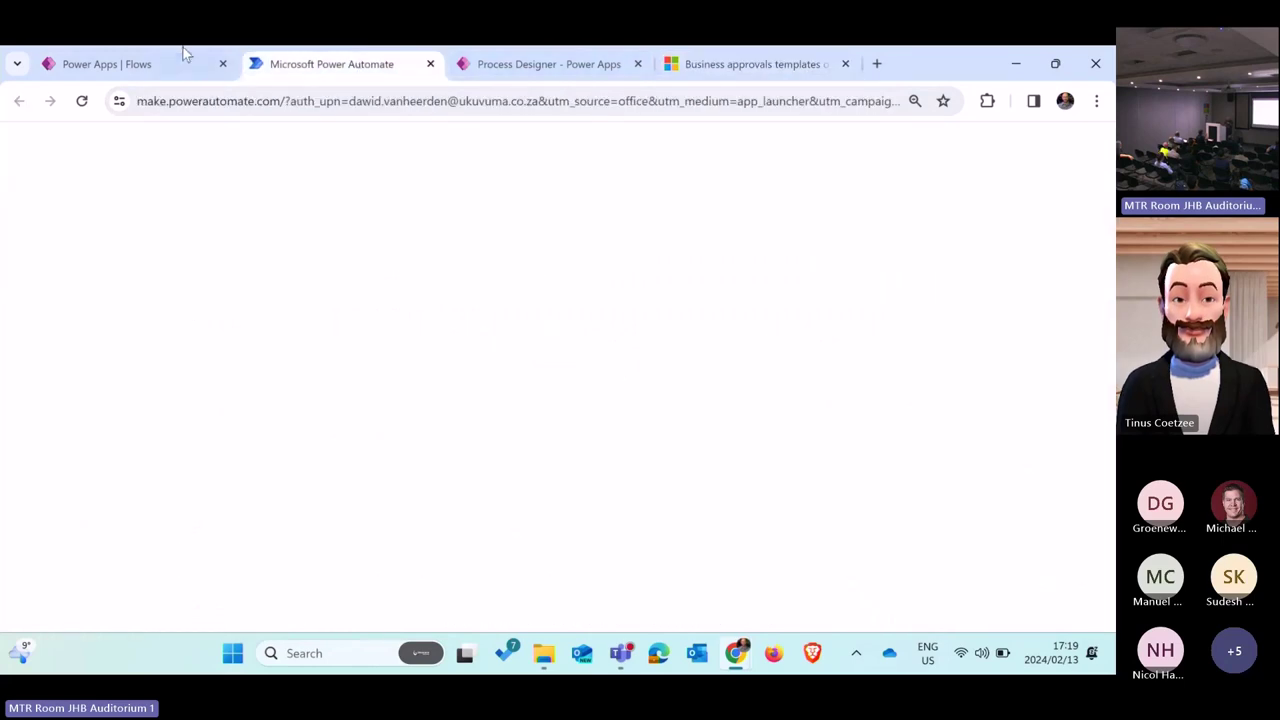
left_click(148, 62)
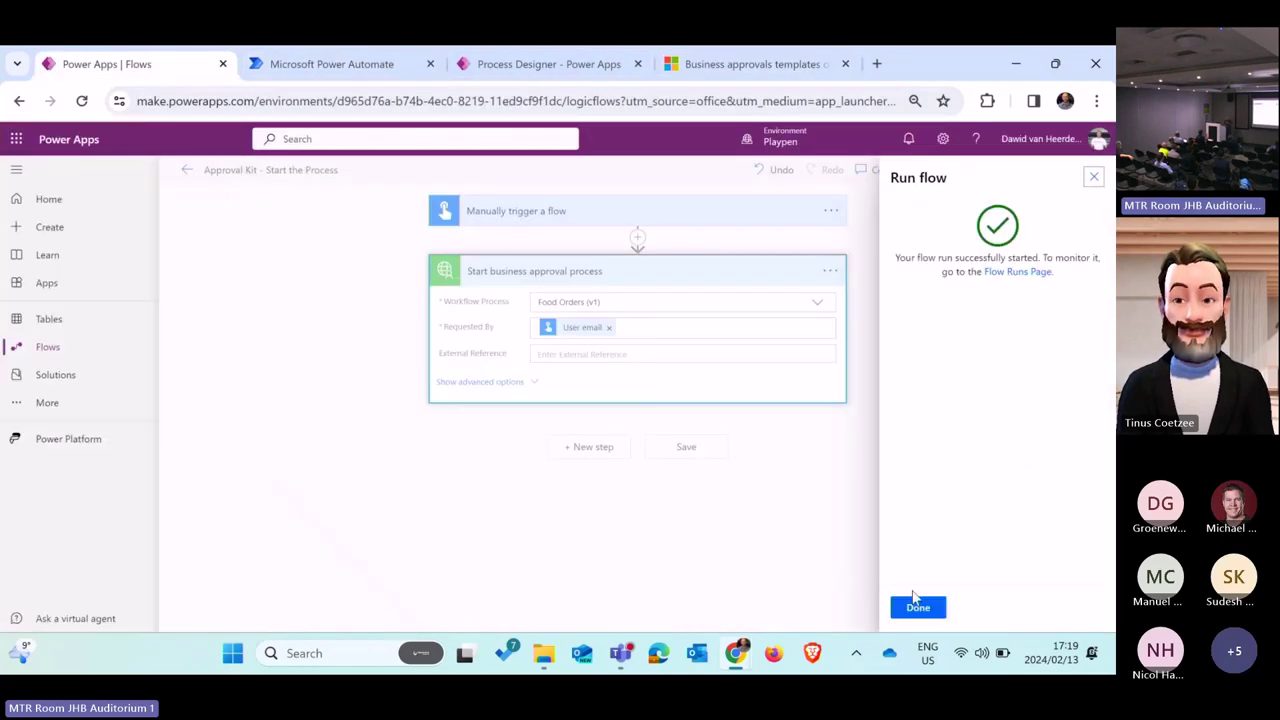
left_click(918, 607)
left_click(350, 66)
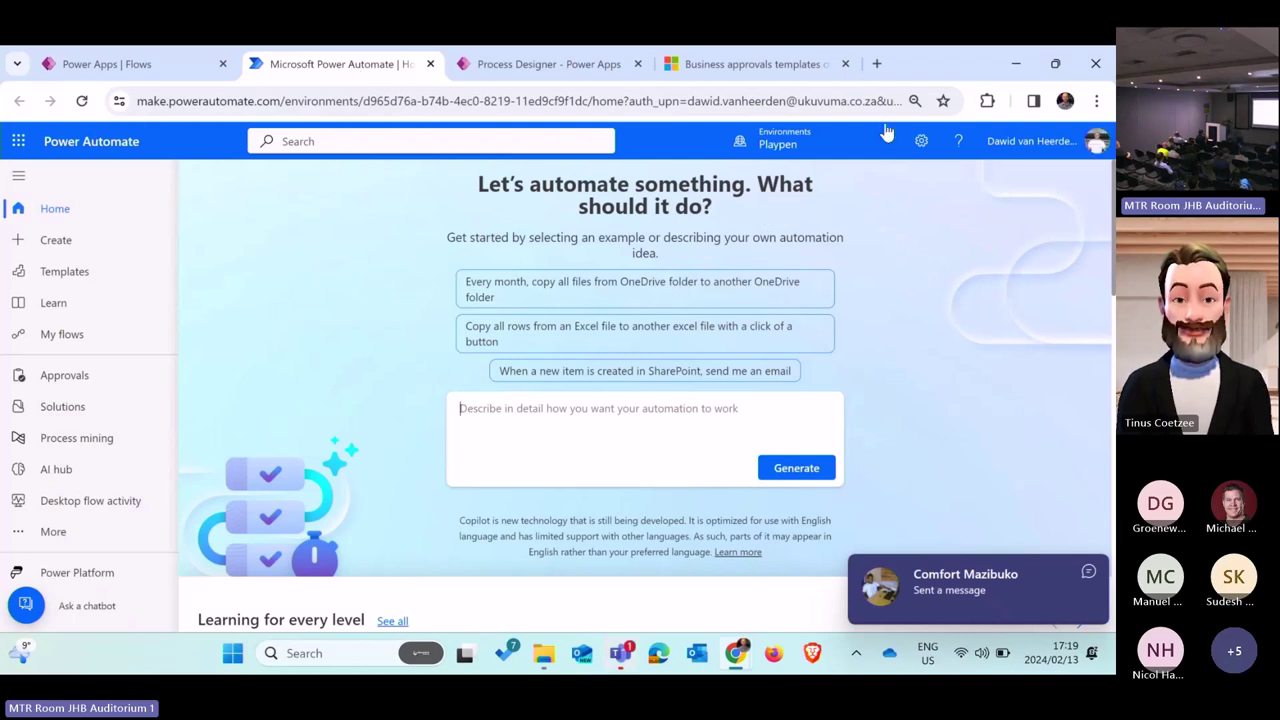
Step: Close the Teams window from its taskbar menu
left_click(624, 660)
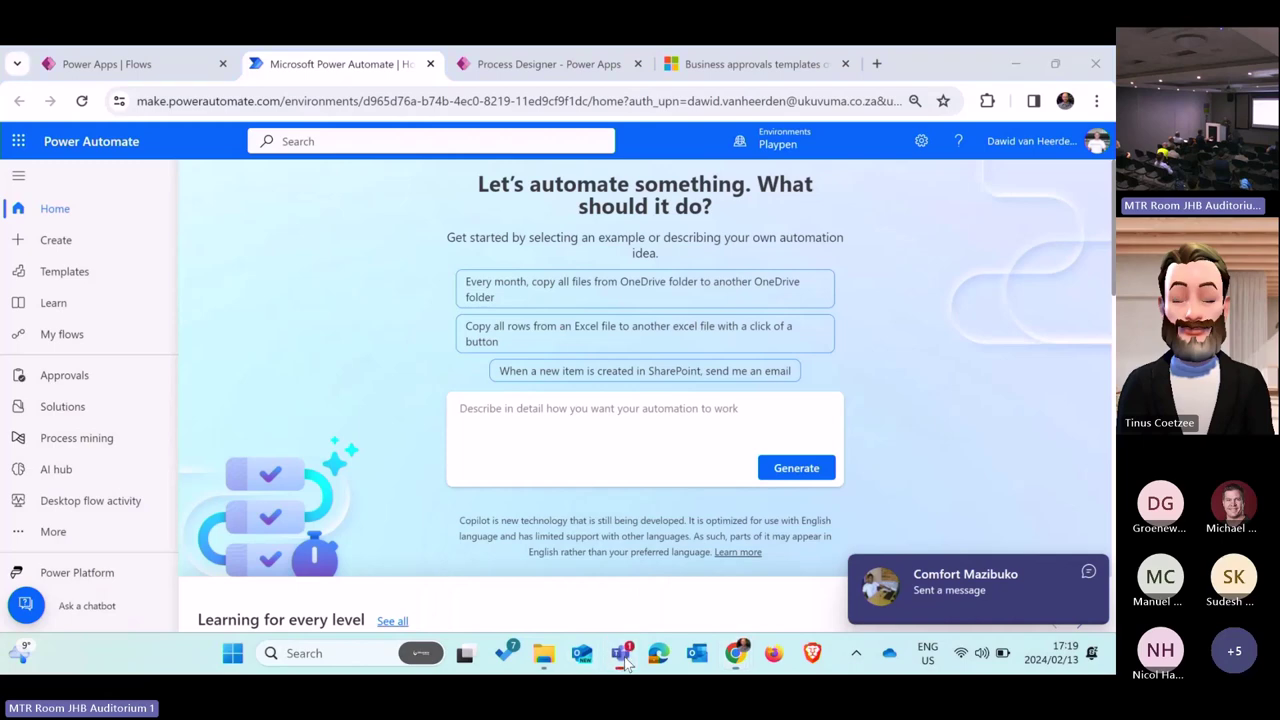
right_click(624, 660)
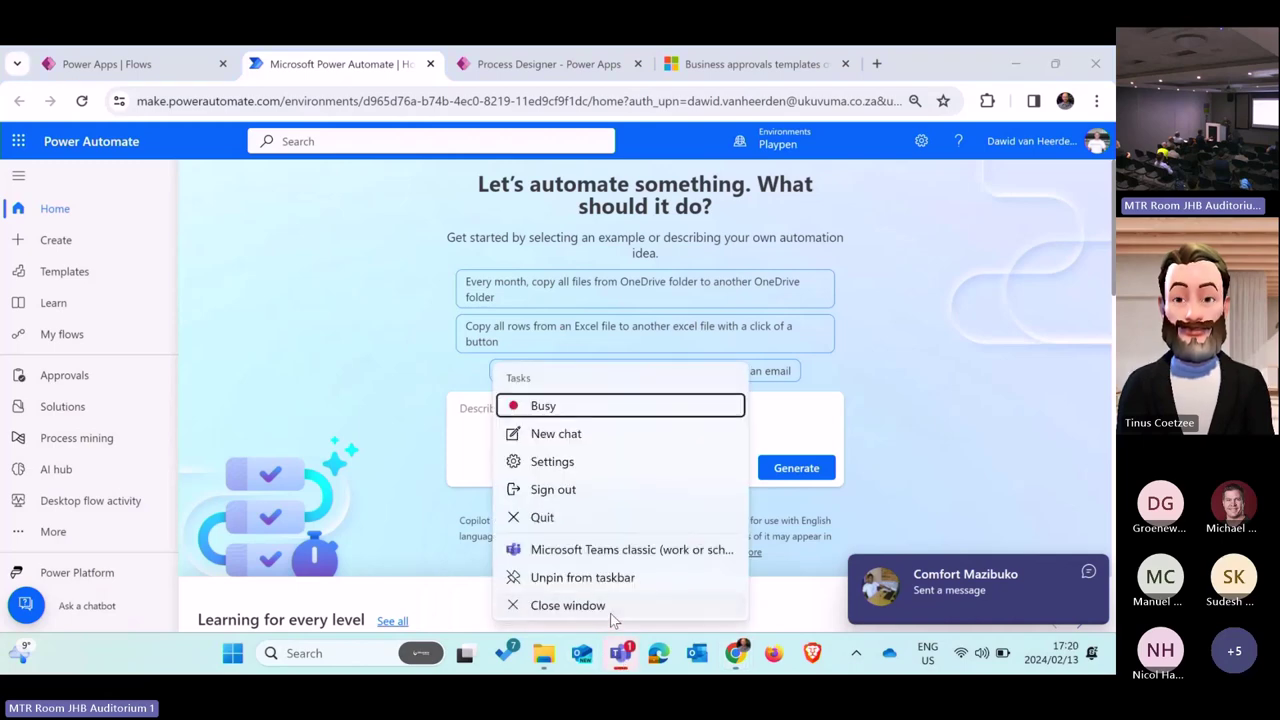
left_click(610, 613)
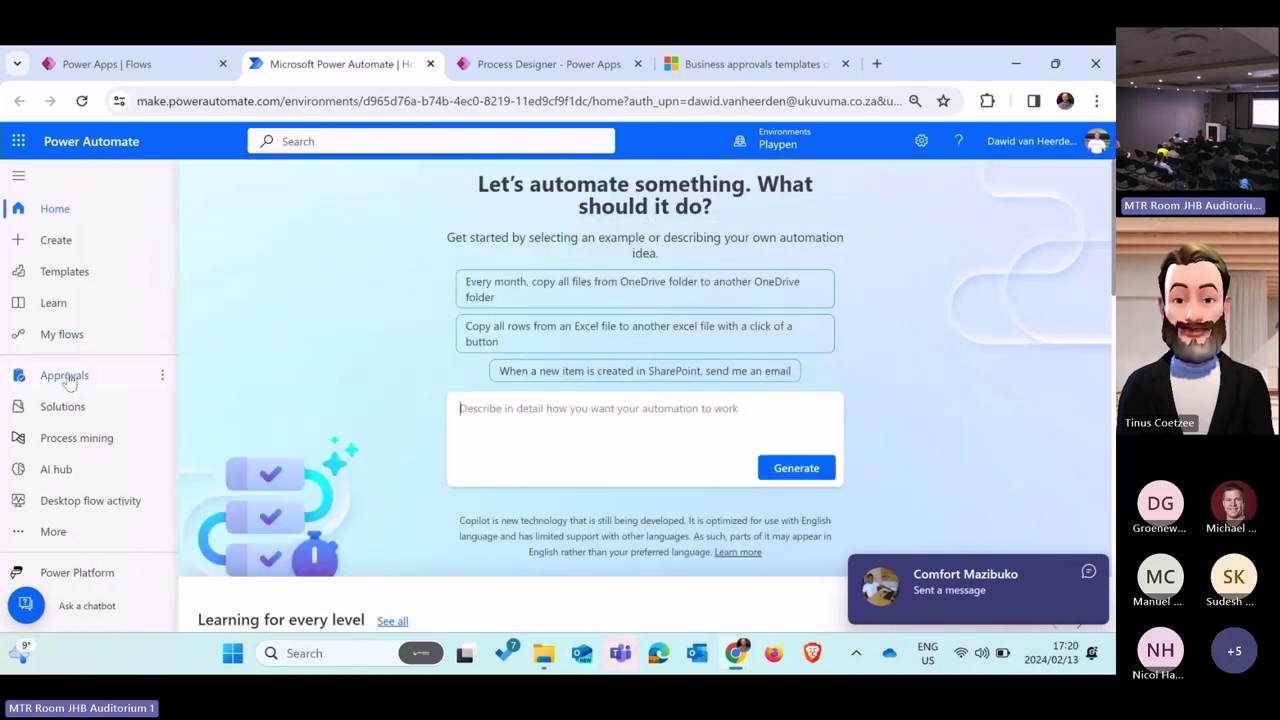
Step: Approve and confirm the Parking Allocation Approval - Big Boss request, then switch back to the other tabs
left_click(84, 378)
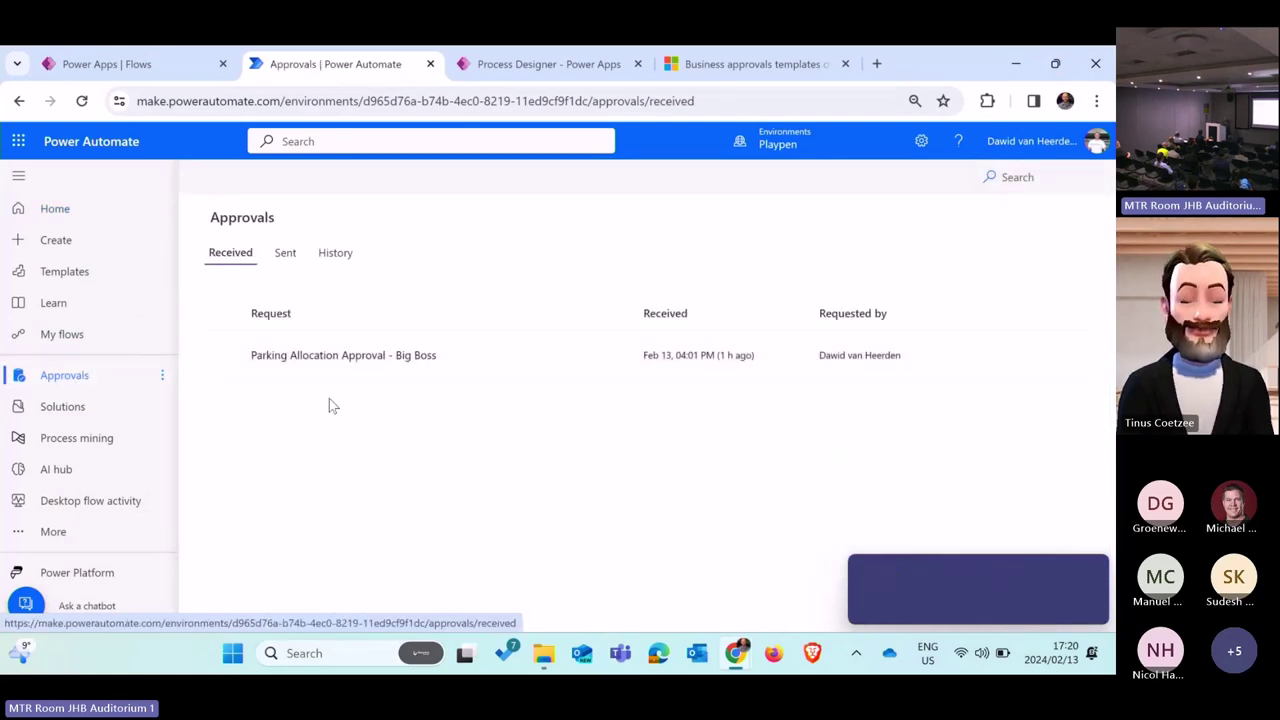
left_click(560, 357)
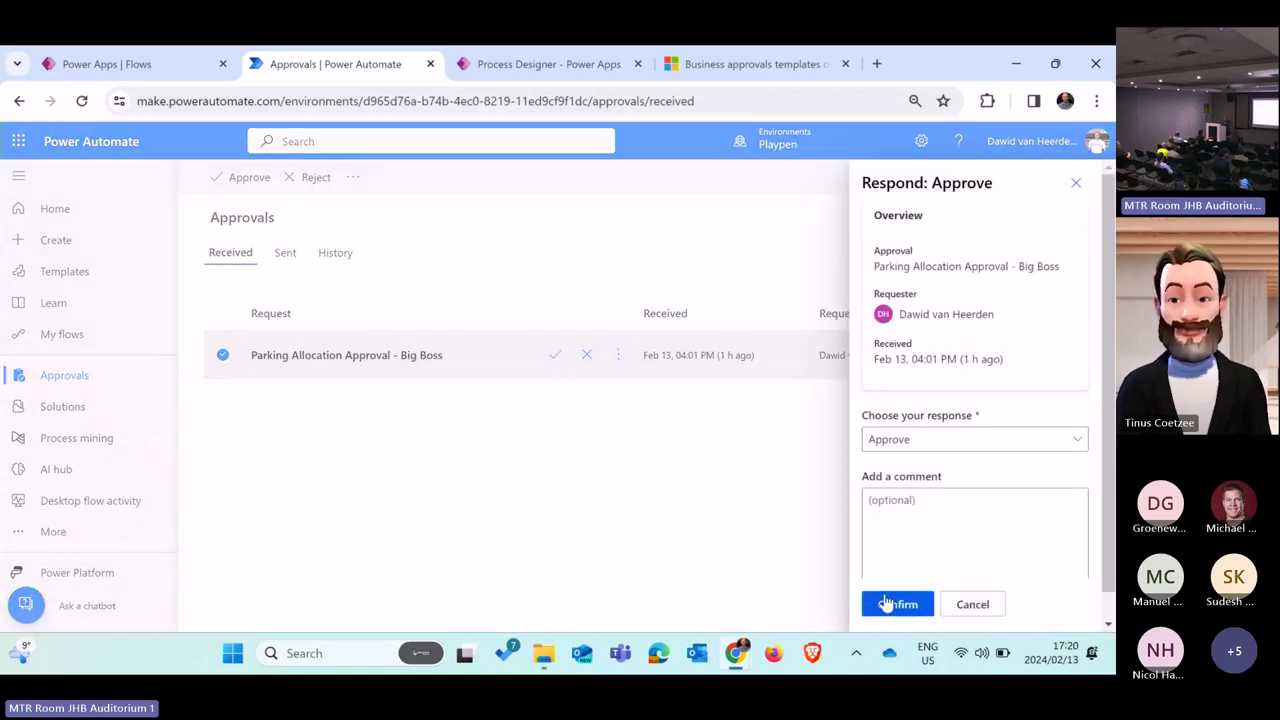
left_click(897, 604)
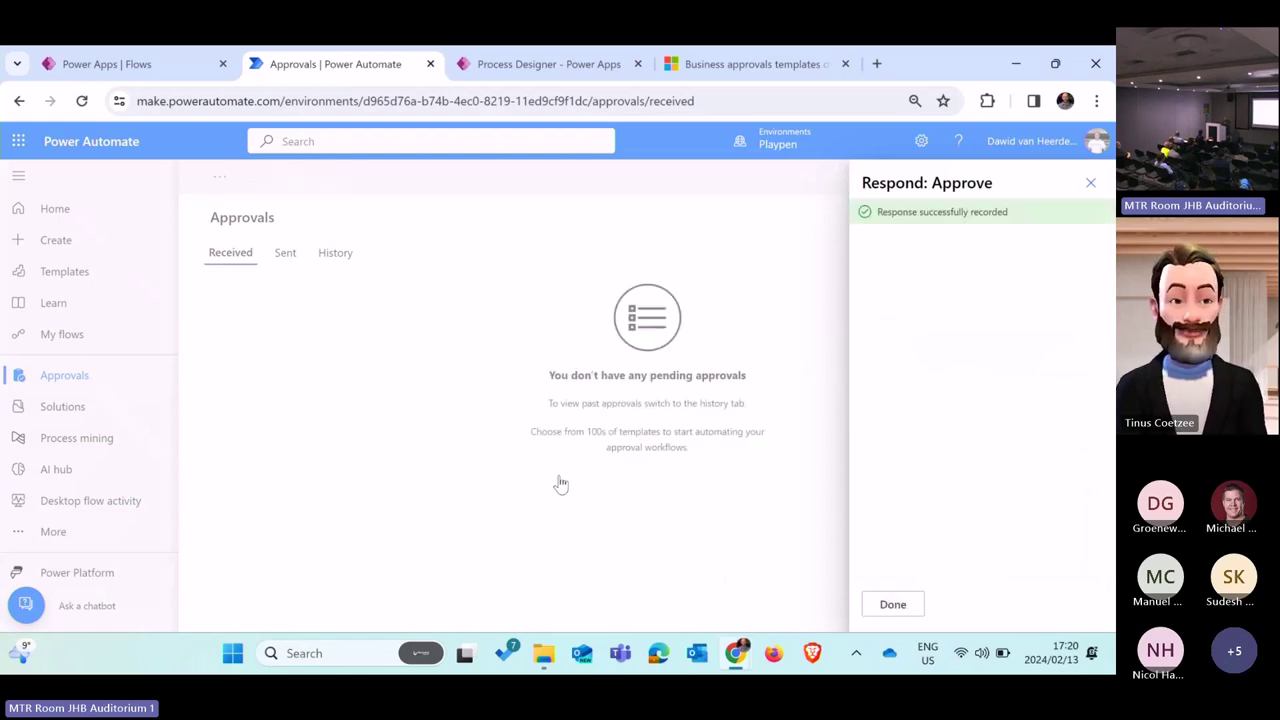
left_click(893, 604)
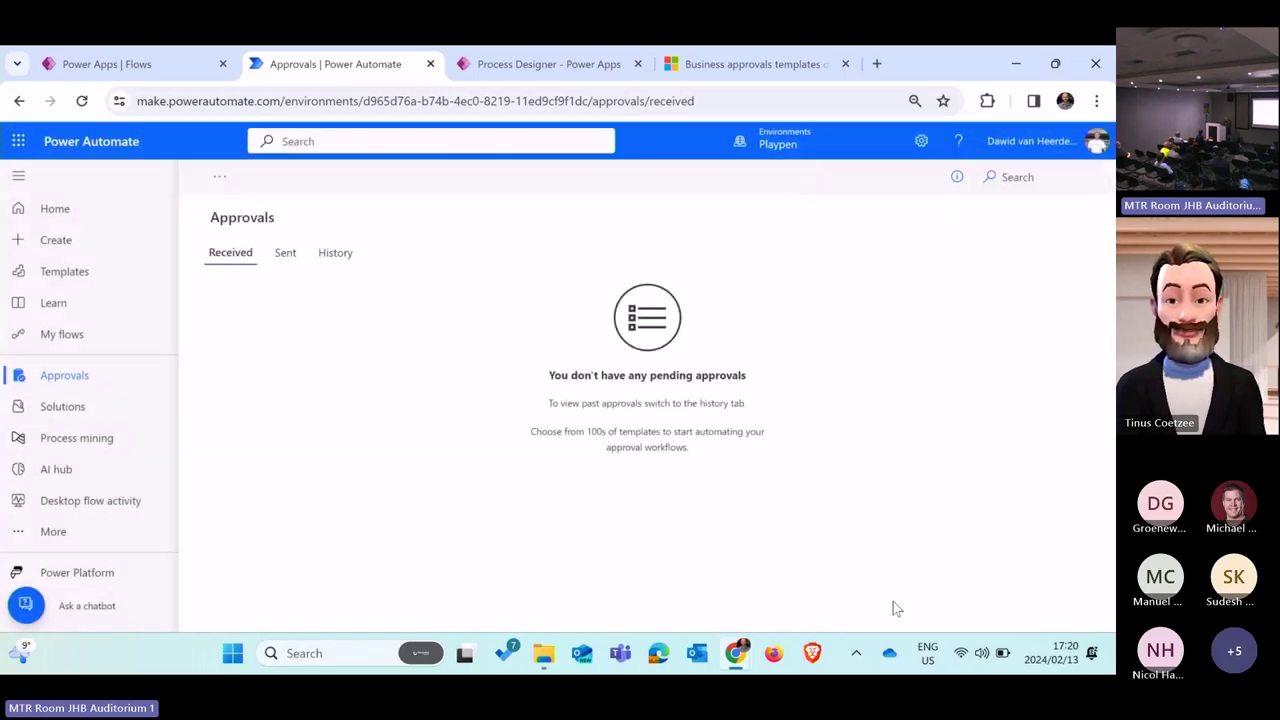
left_click(566, 55)
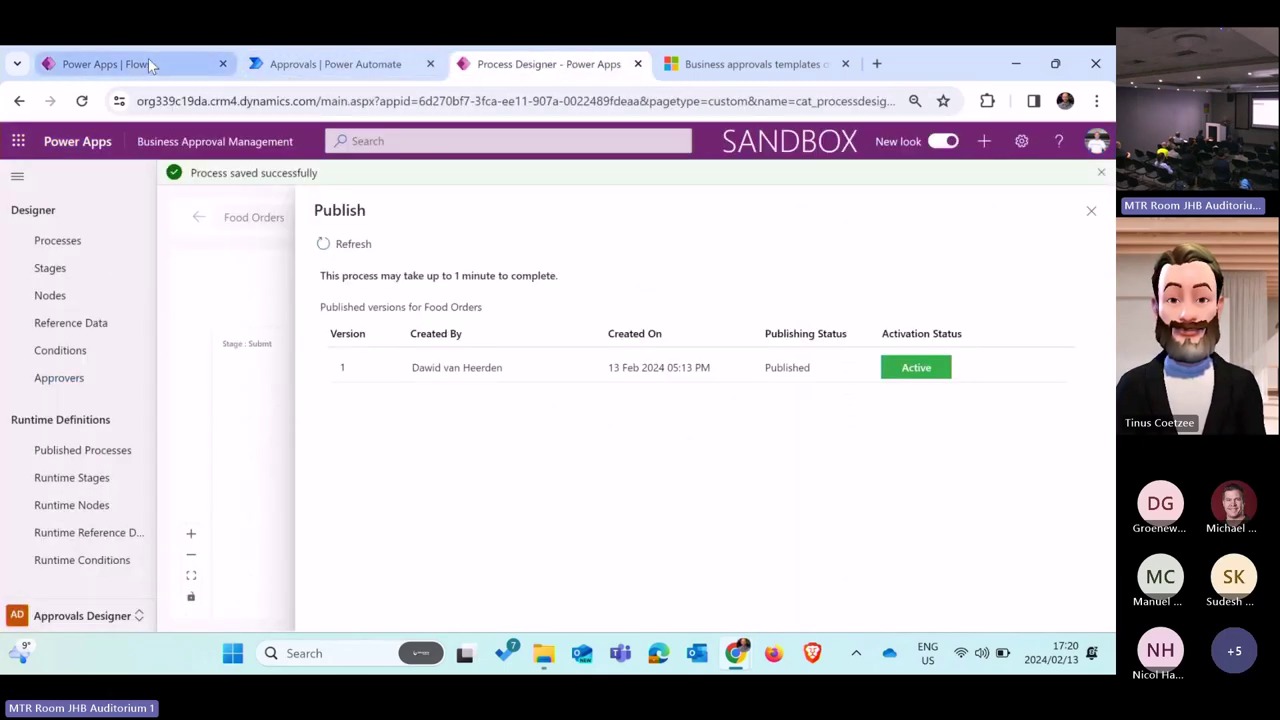
left_click(148, 64)
left_click(348, 64)
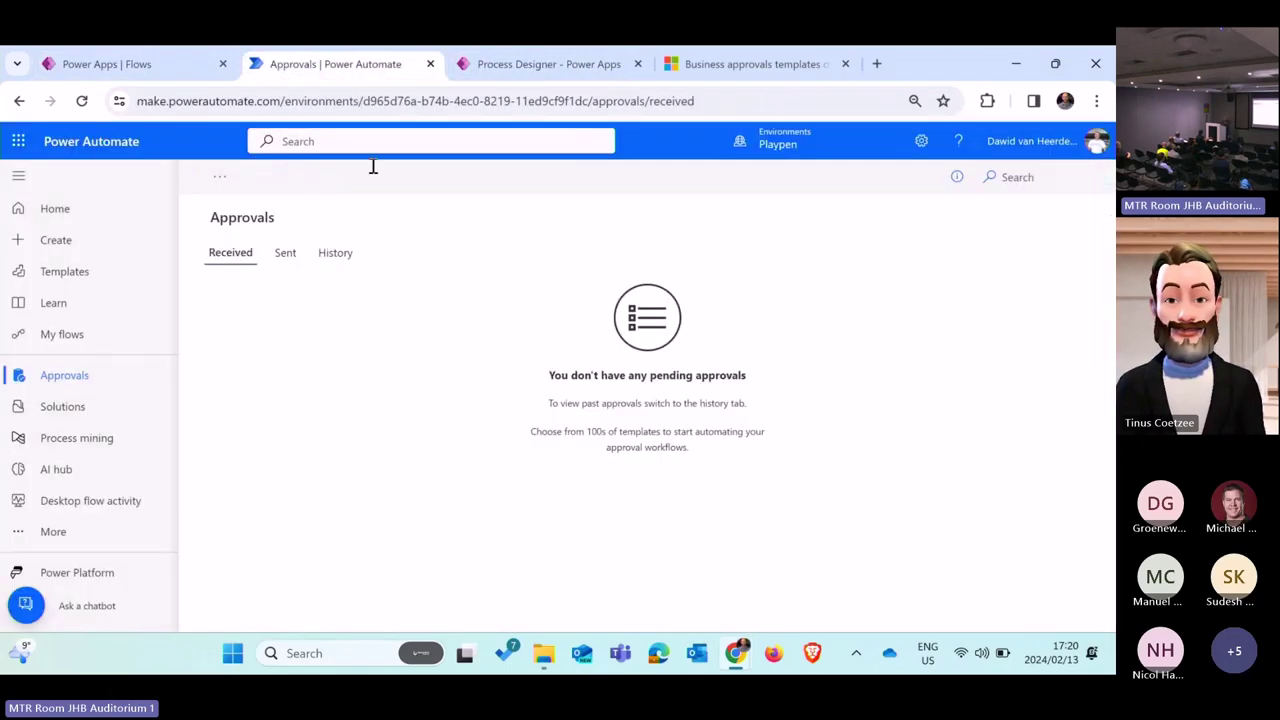
left_click(82, 101)
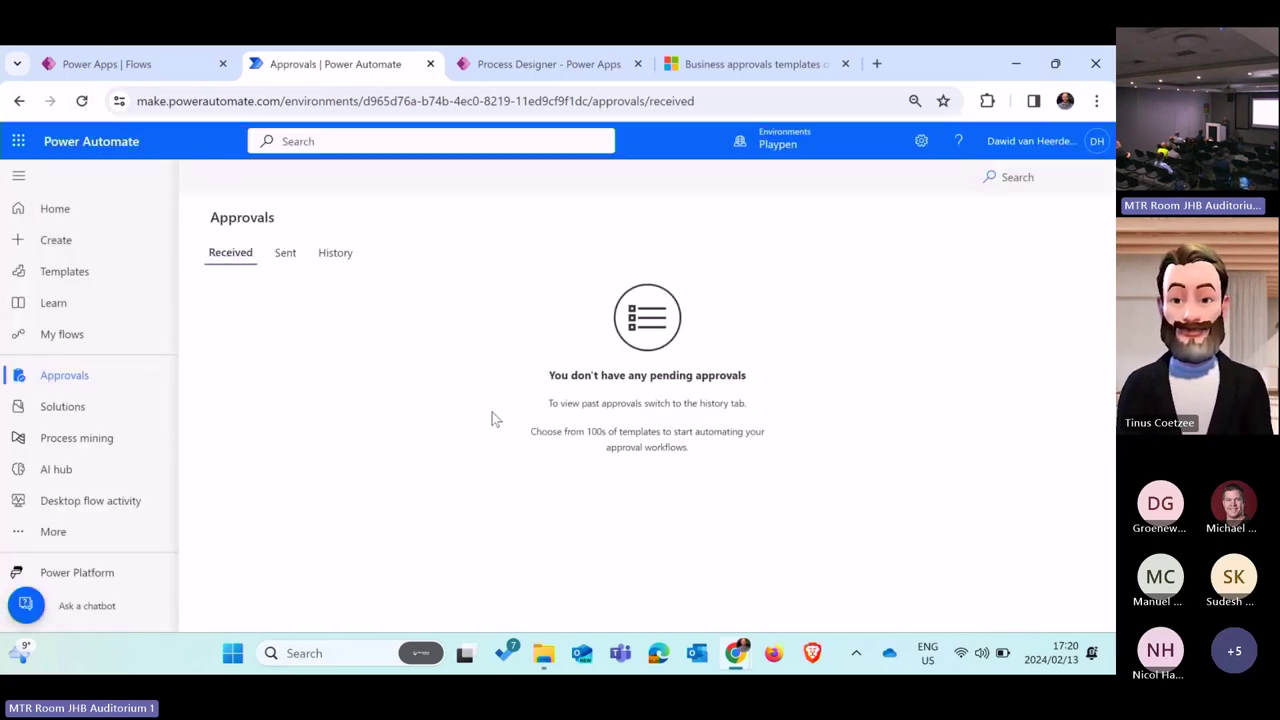
left_click(83, 102)
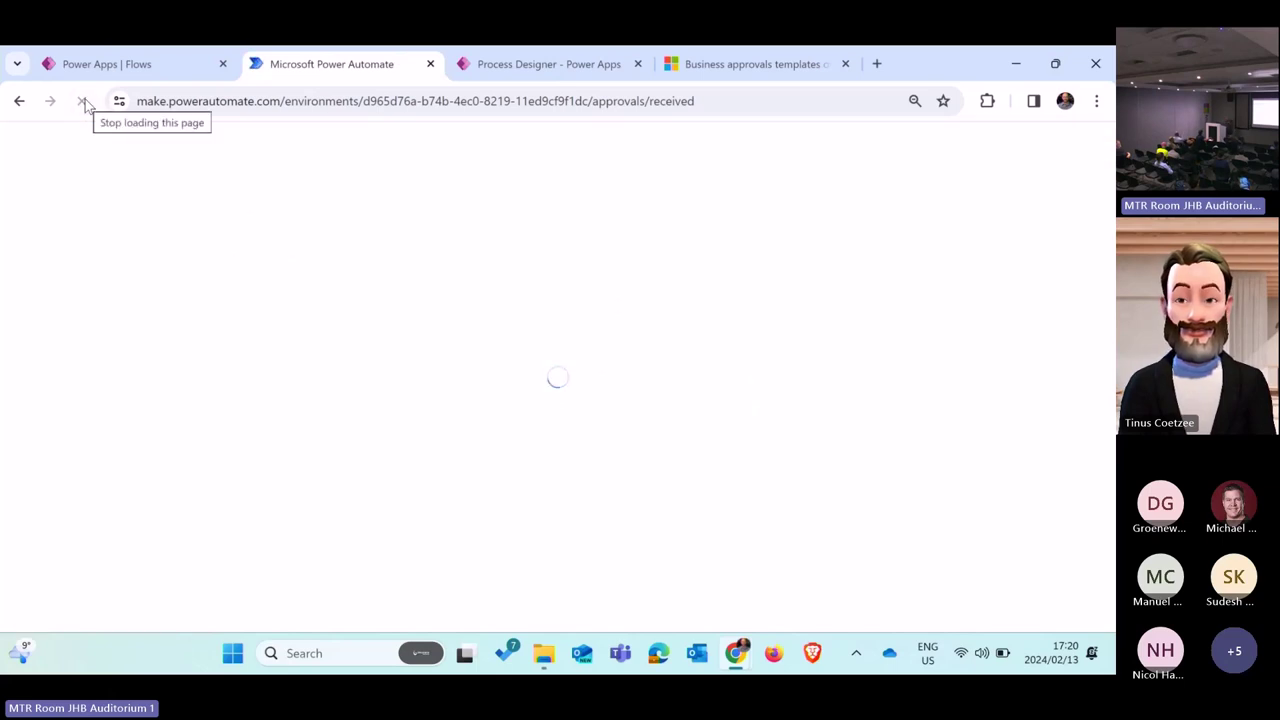
left_click(540, 66)
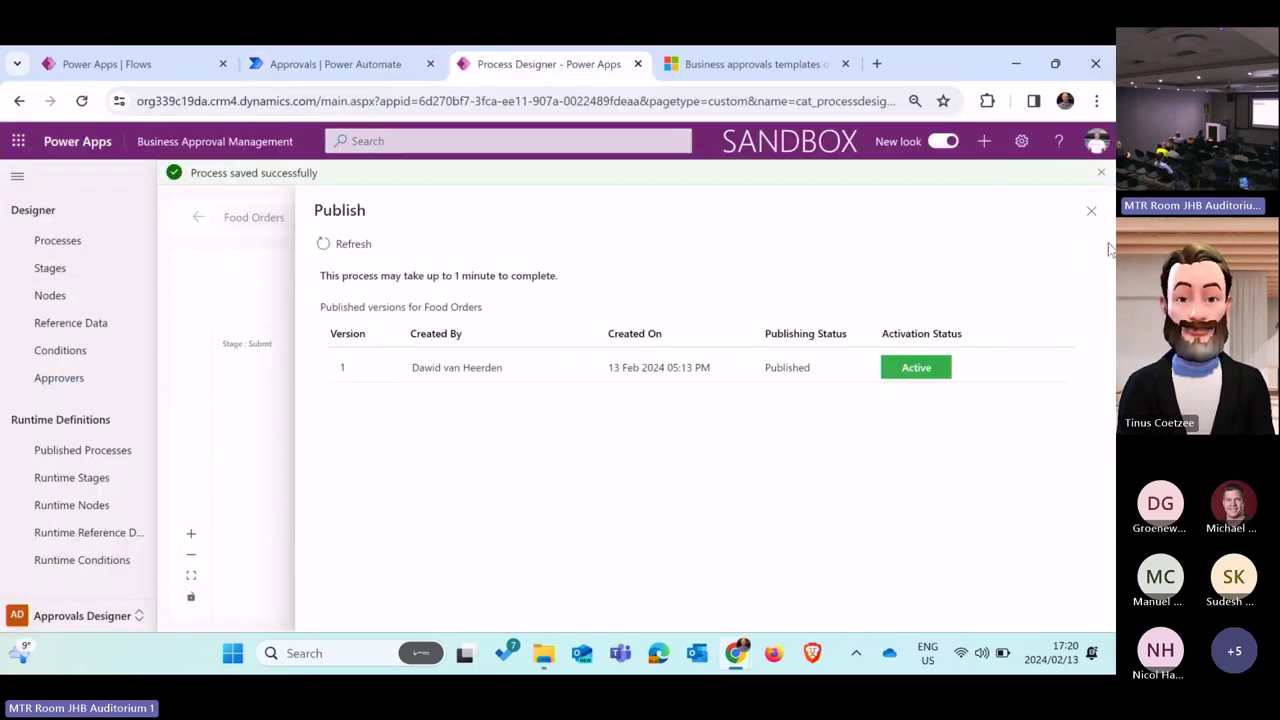
Step: Check Setup > Runtime Exceptions in Power Apps shows no entries, then go back to Power Automate approvals
left_click(1091, 214)
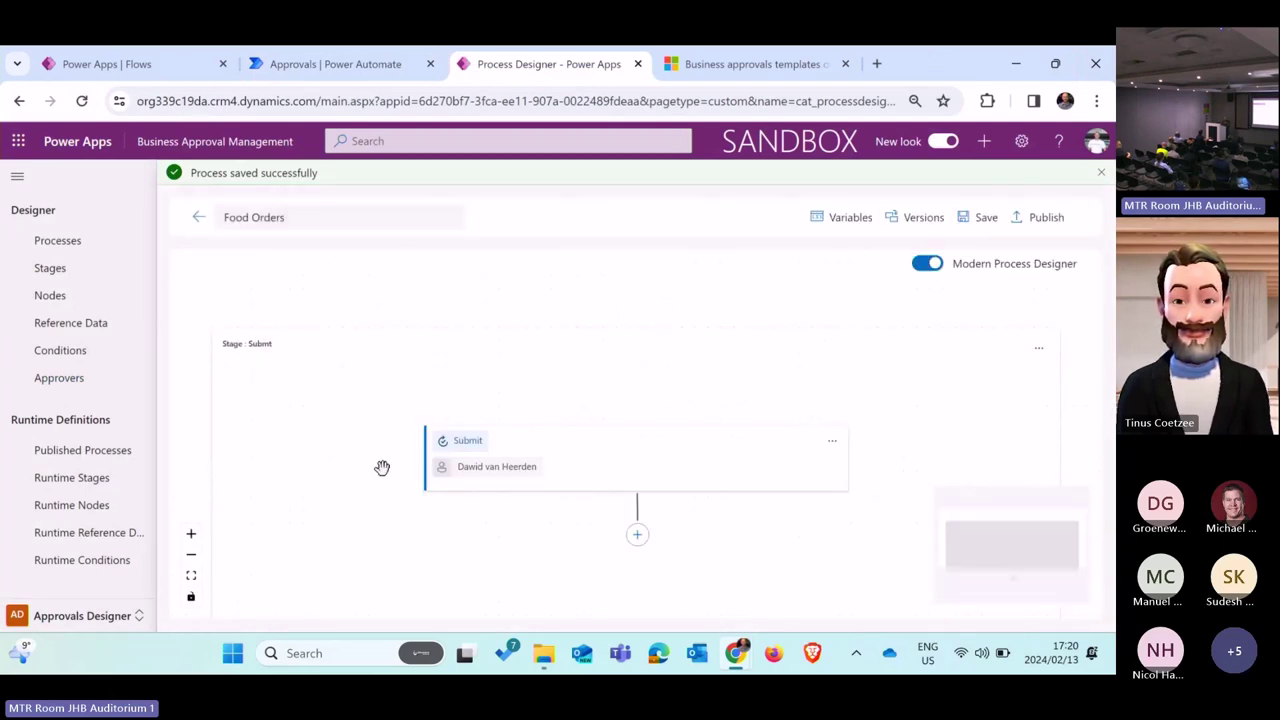
left_click(97, 617)
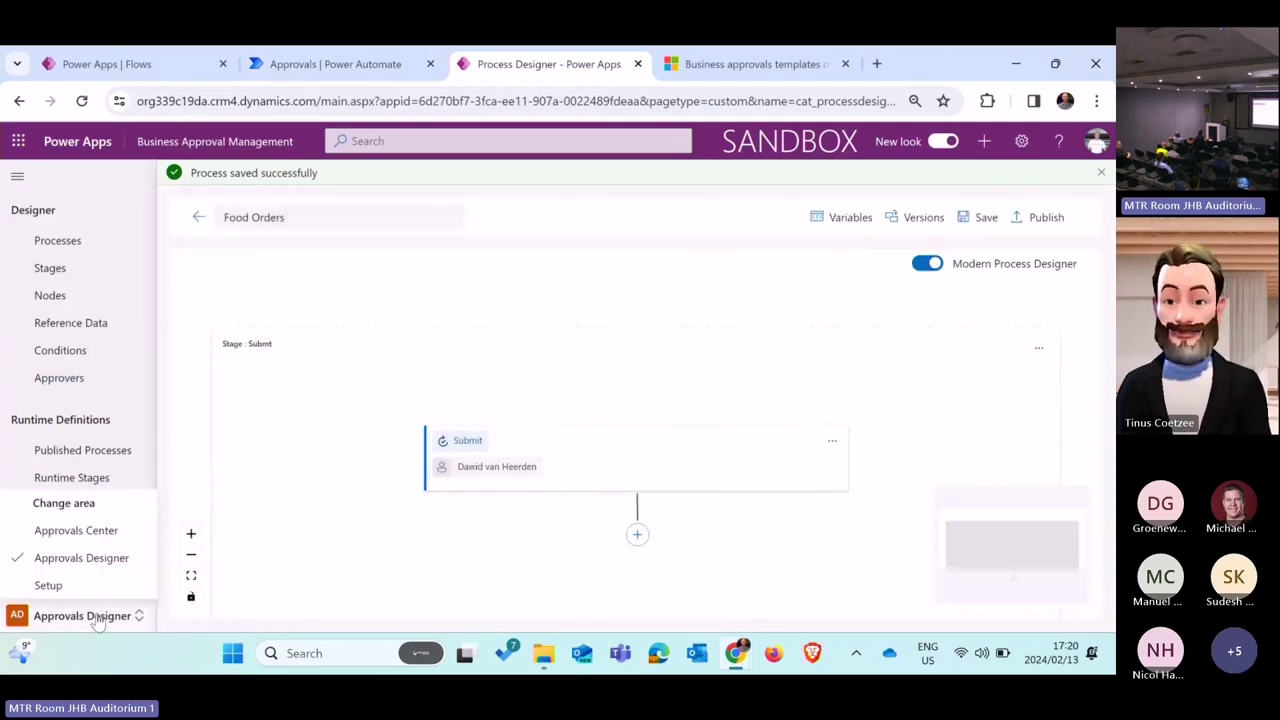
left_click(50, 586)
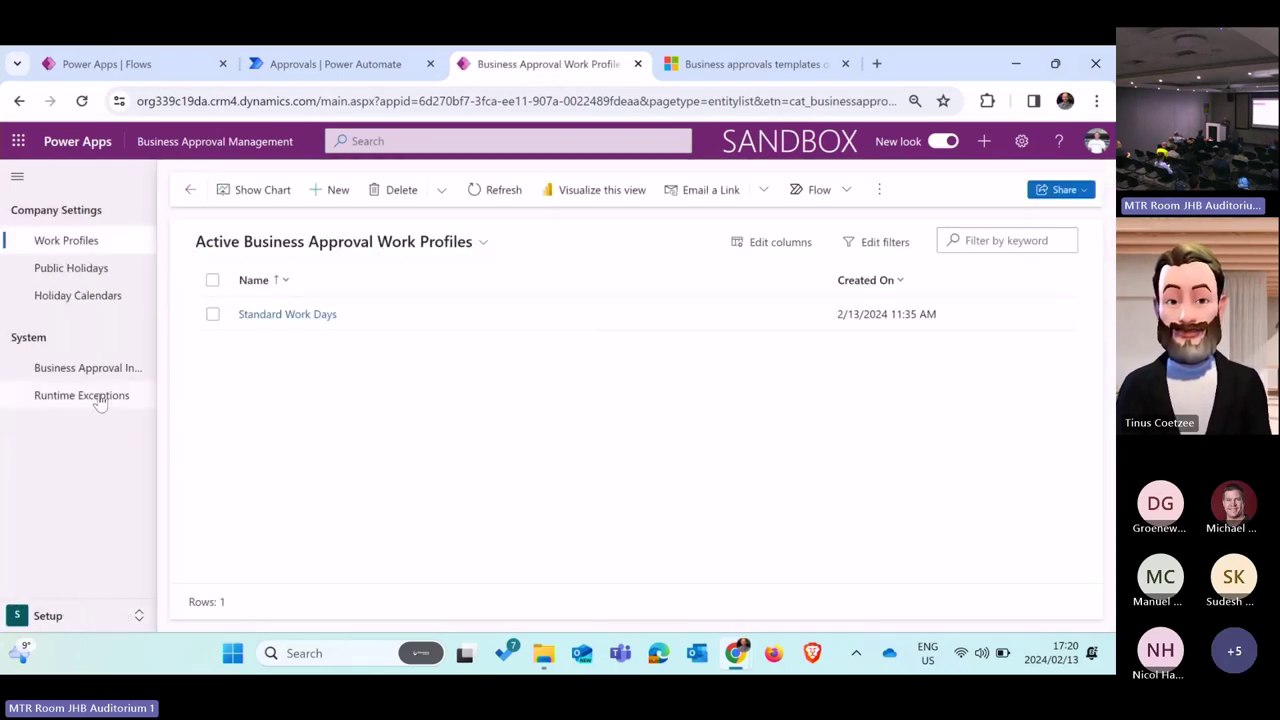
left_click(100, 395)
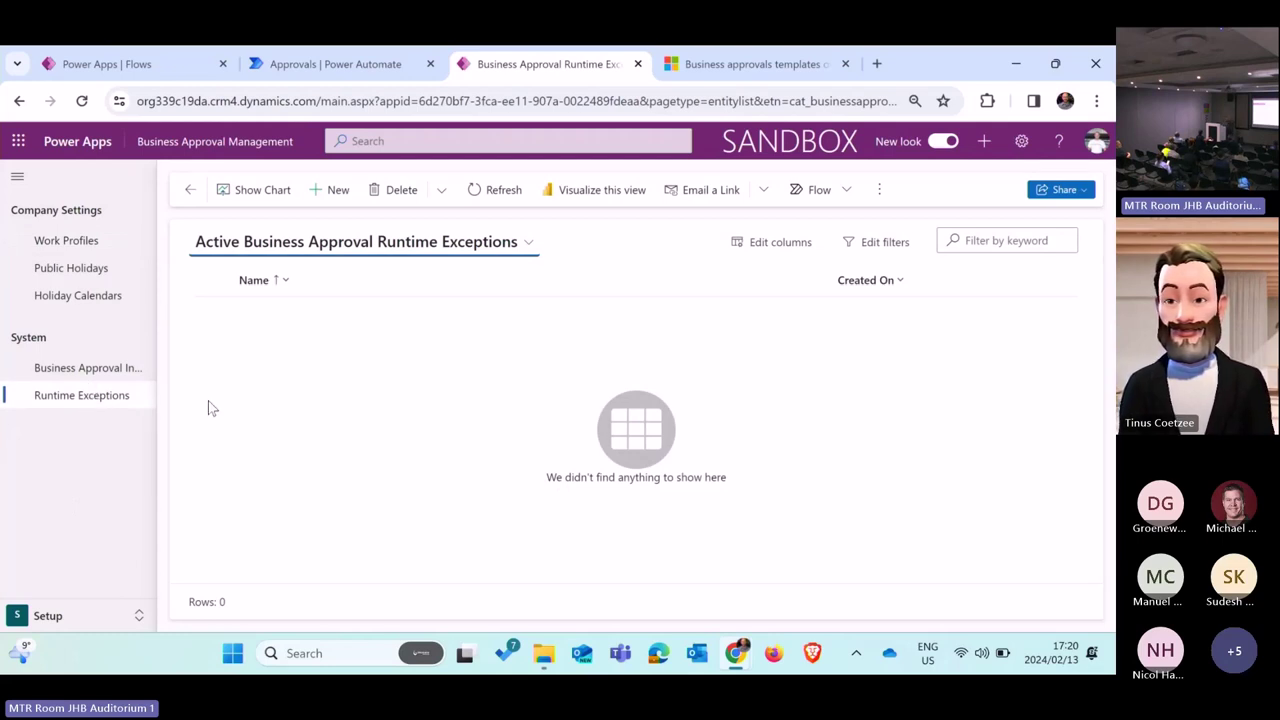
left_click(335, 63)
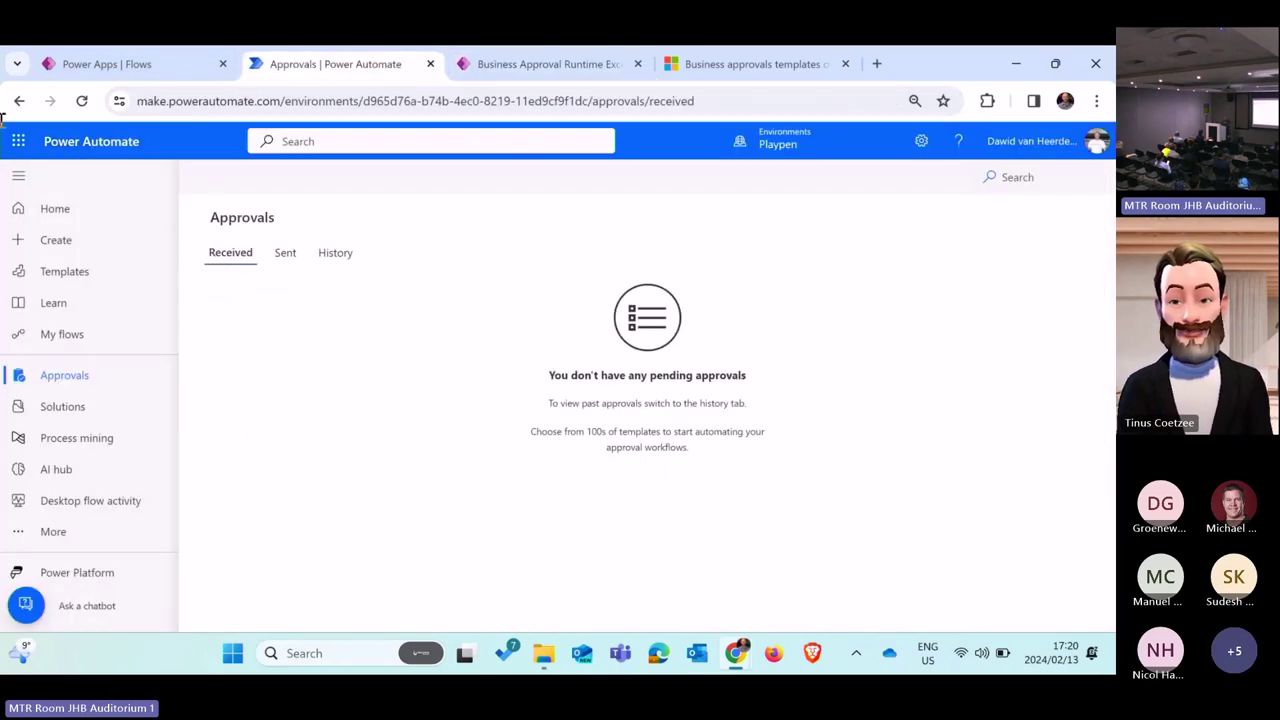
left_click(82, 104)
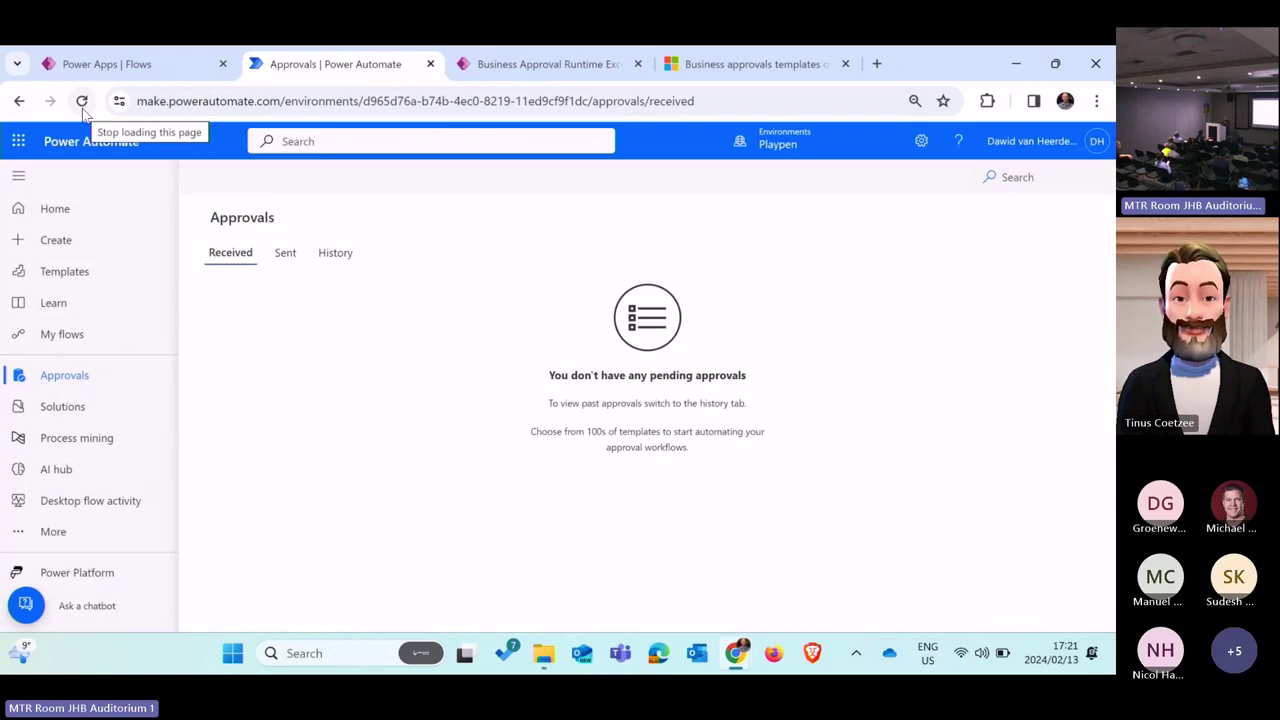
left_click(82, 104)
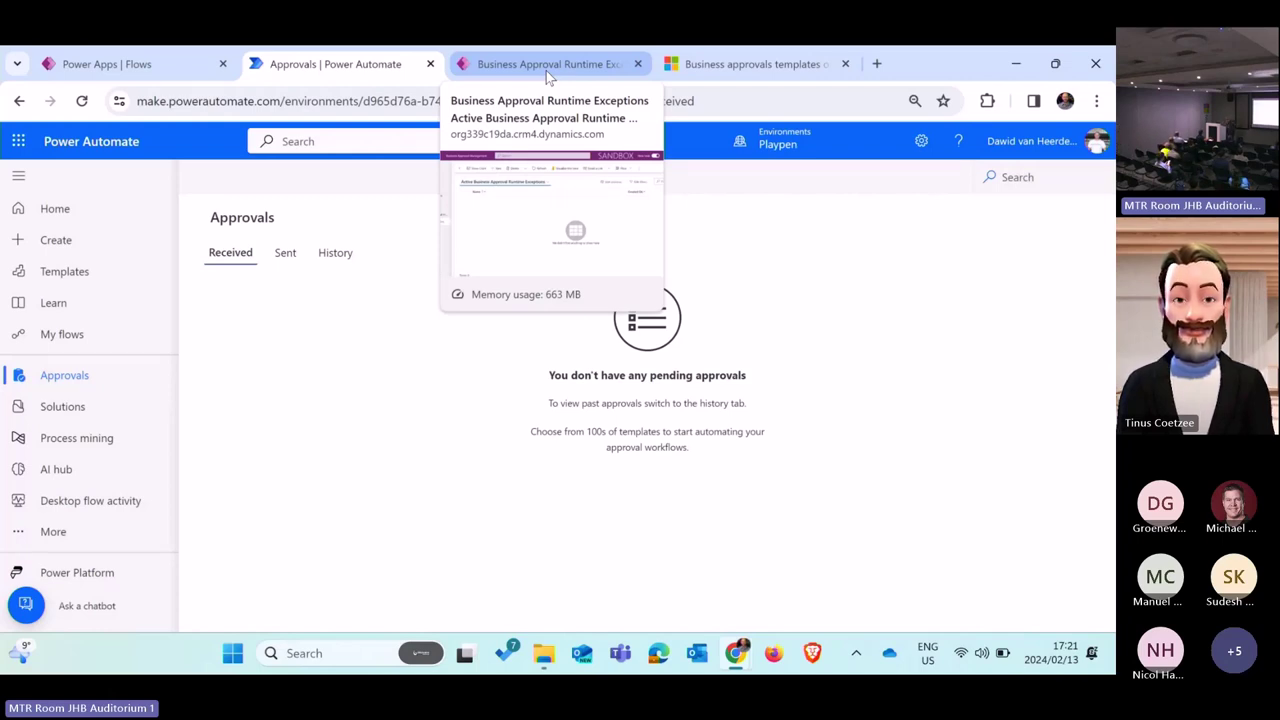
left_click(83, 101)
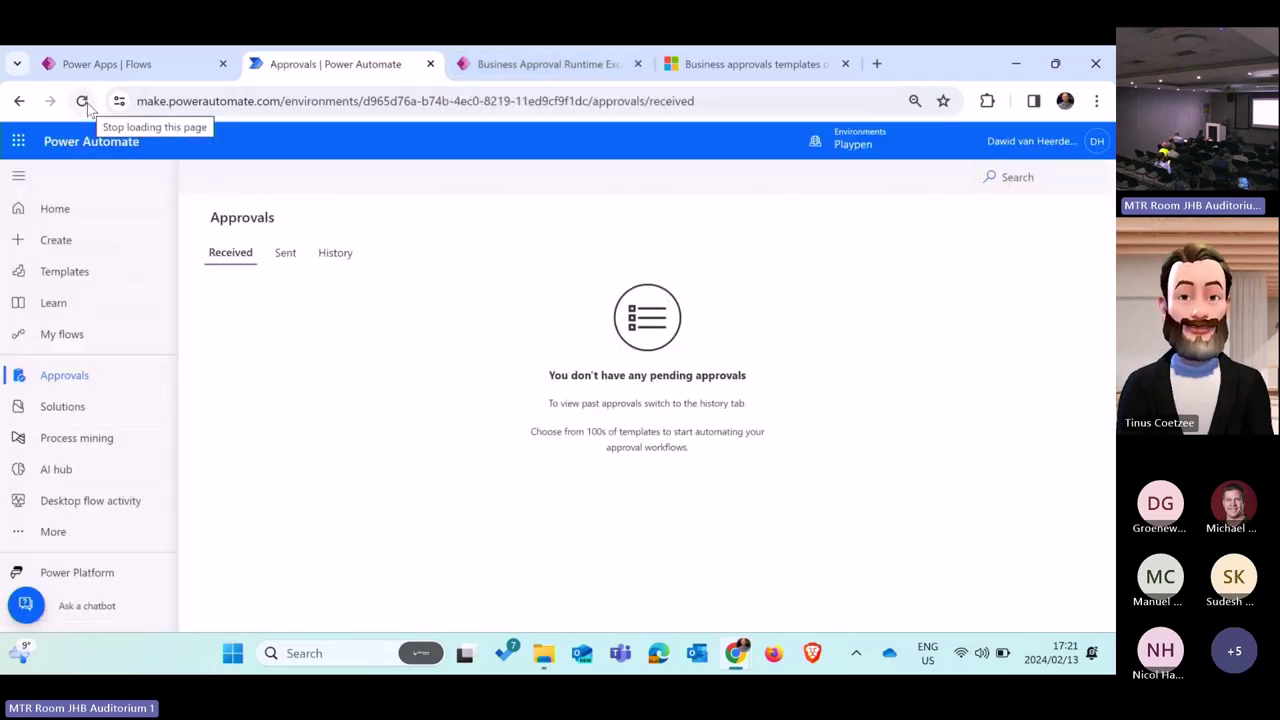
left_click(83, 101)
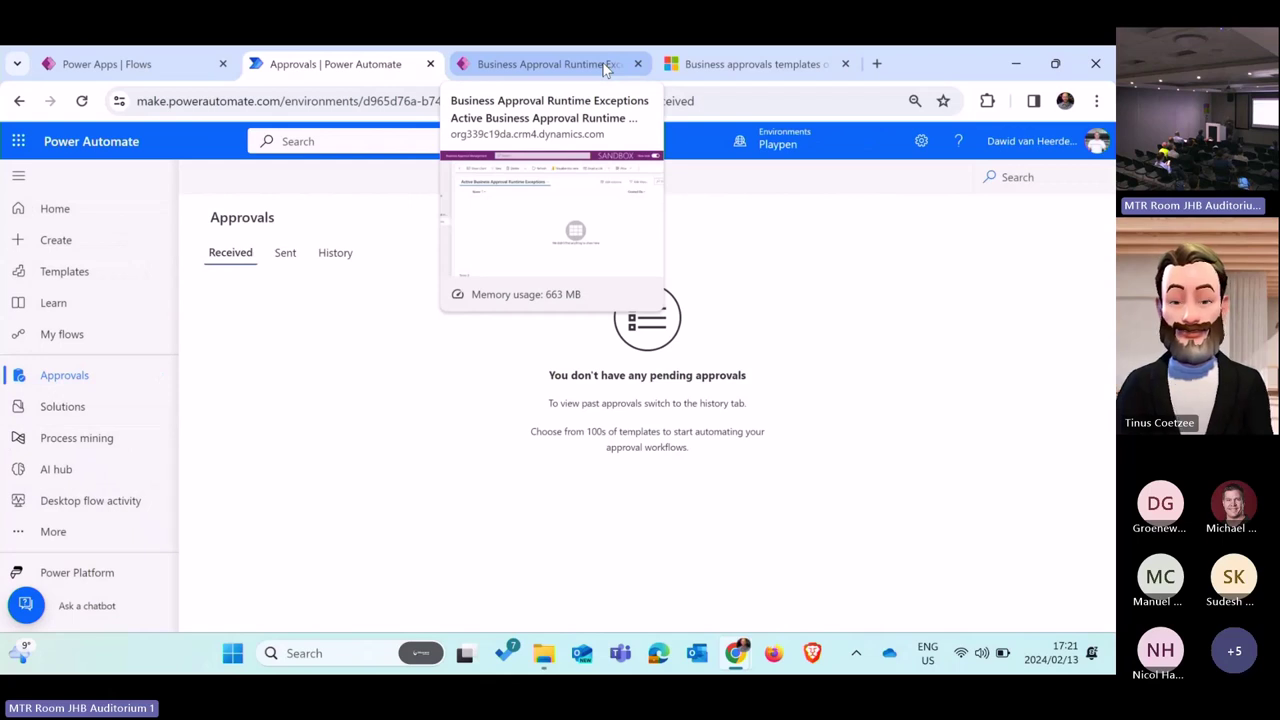
Step: Refresh the Runtime Exceptions list and check the Approvals page and the flow run result
left_click(604, 66)
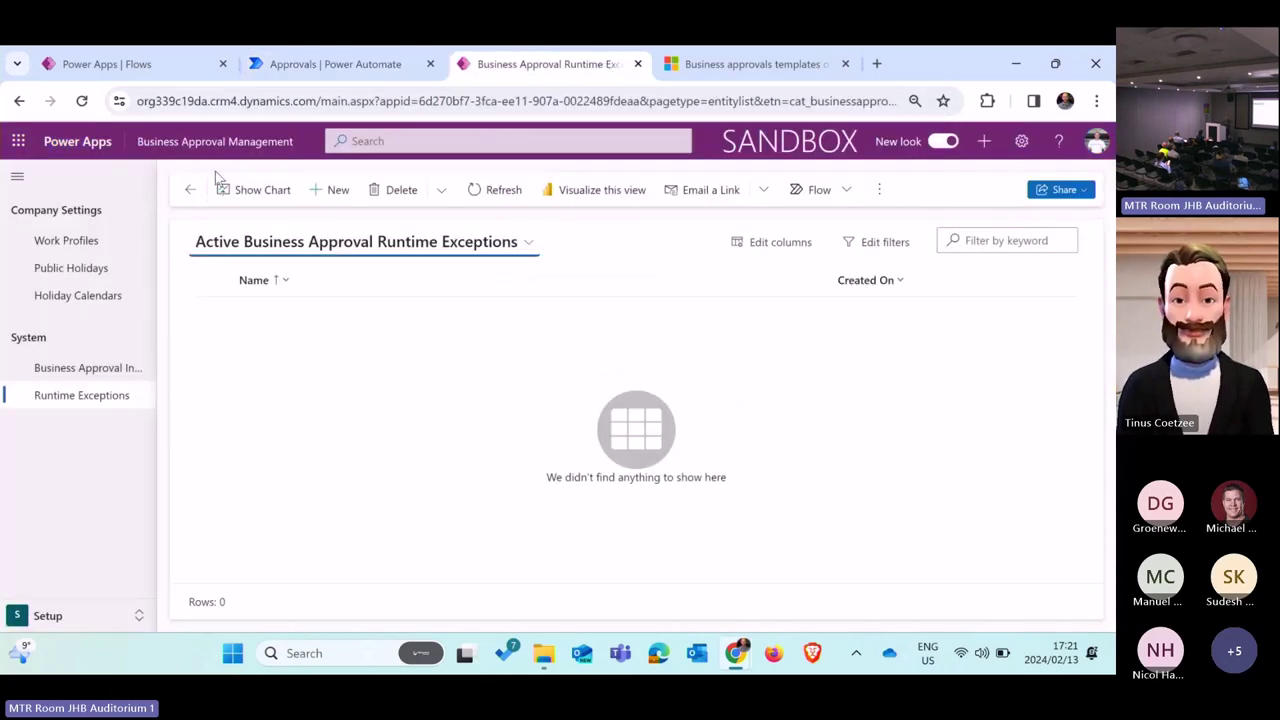
left_click(505, 192)
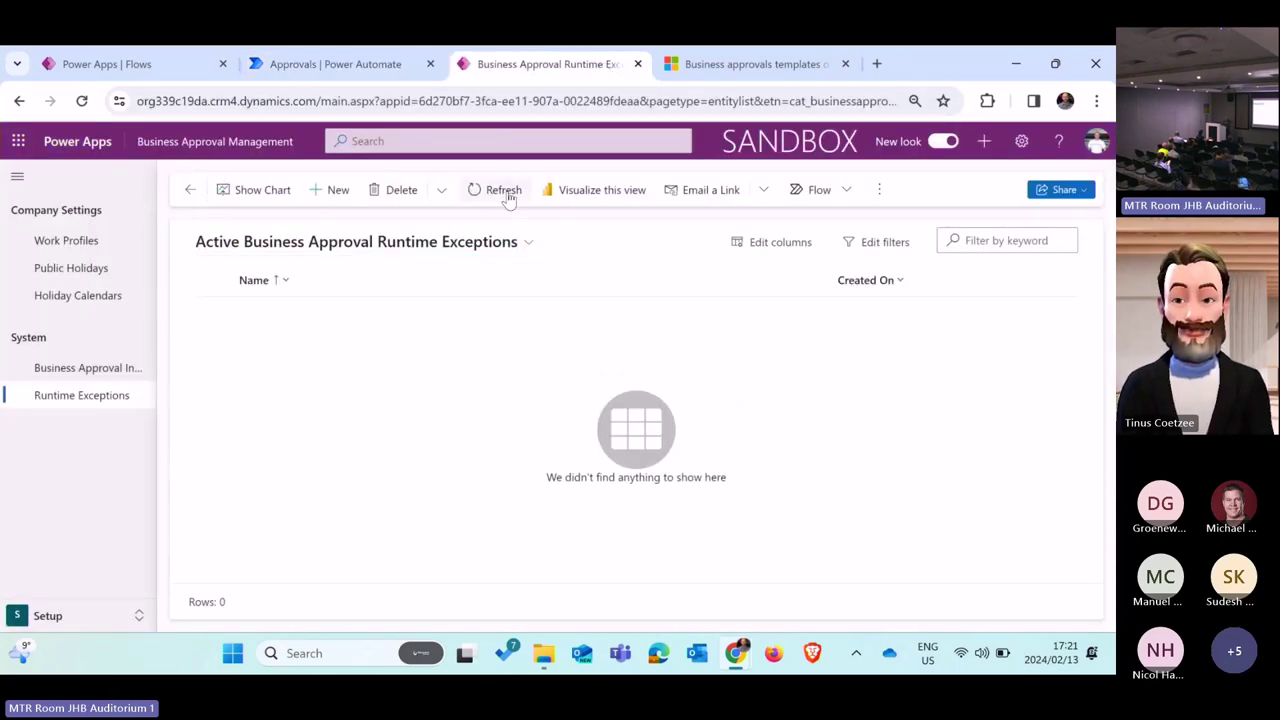
left_click(337, 75)
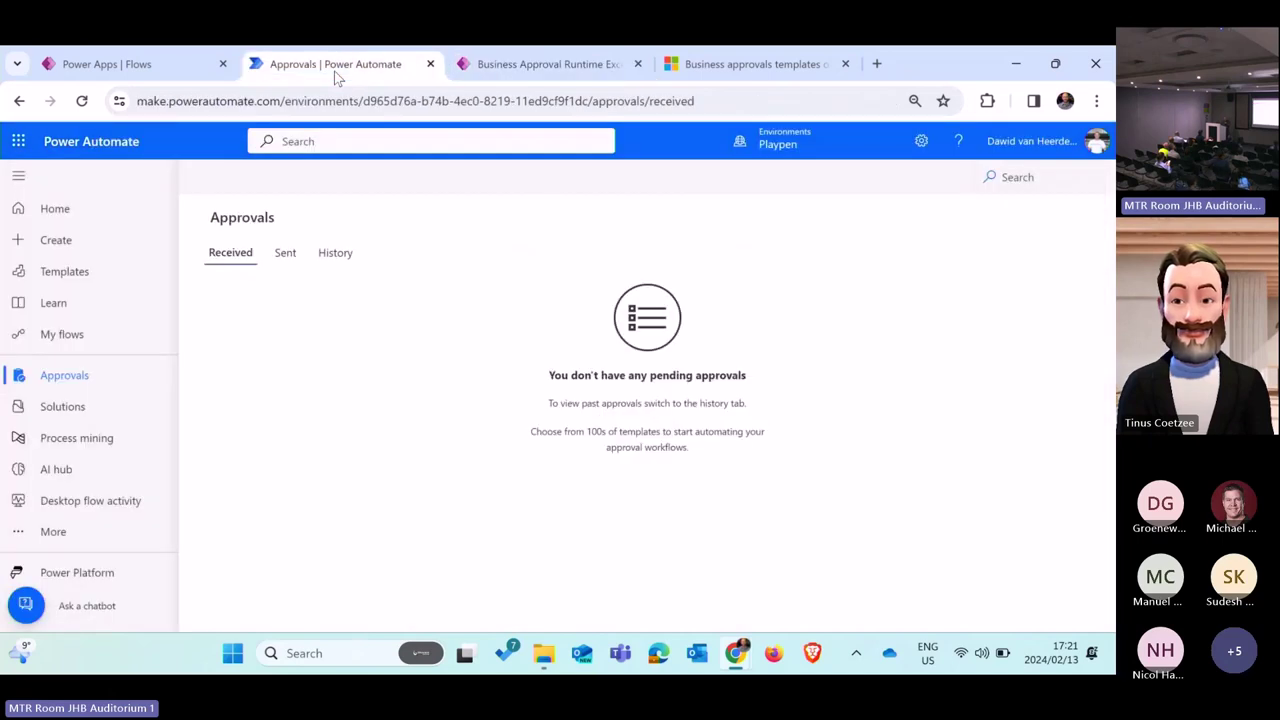
left_click(155, 75)
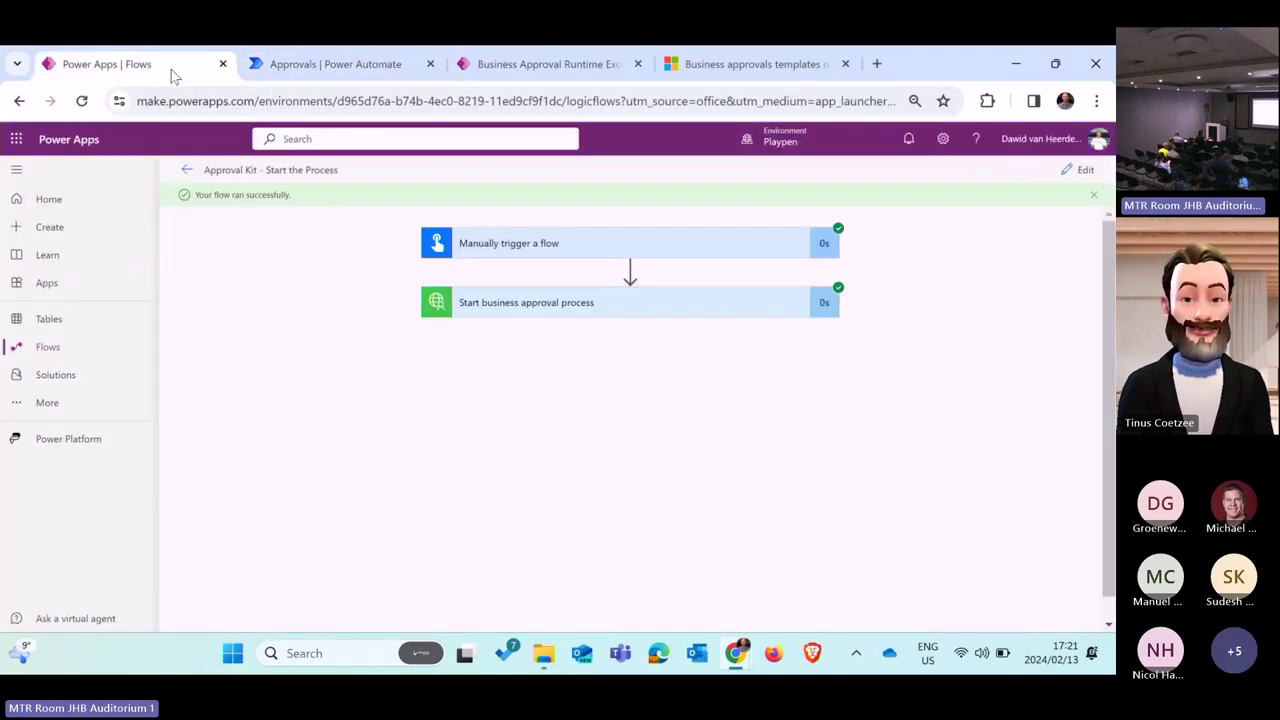
Step: Duplicate the Runtime Exceptions browser tab, then return to the Power Automate approvals page
left_click(543, 70)
right_click(543, 70)
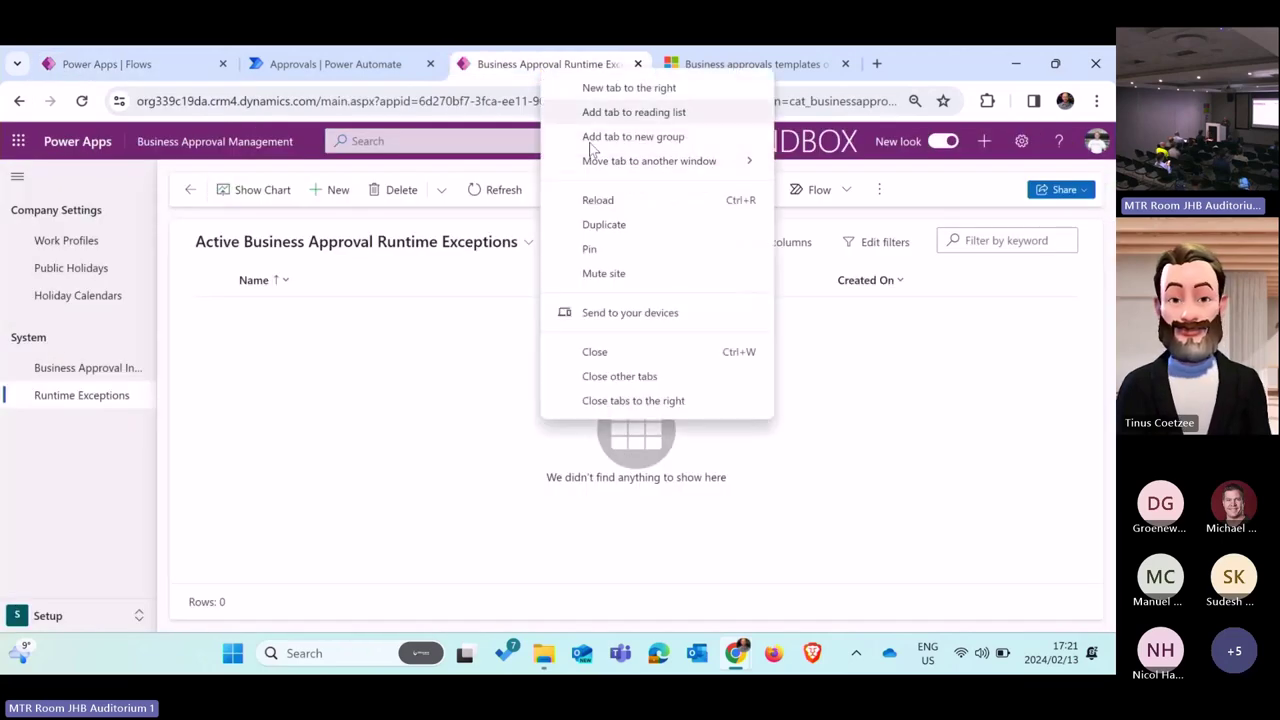
left_click(626, 223)
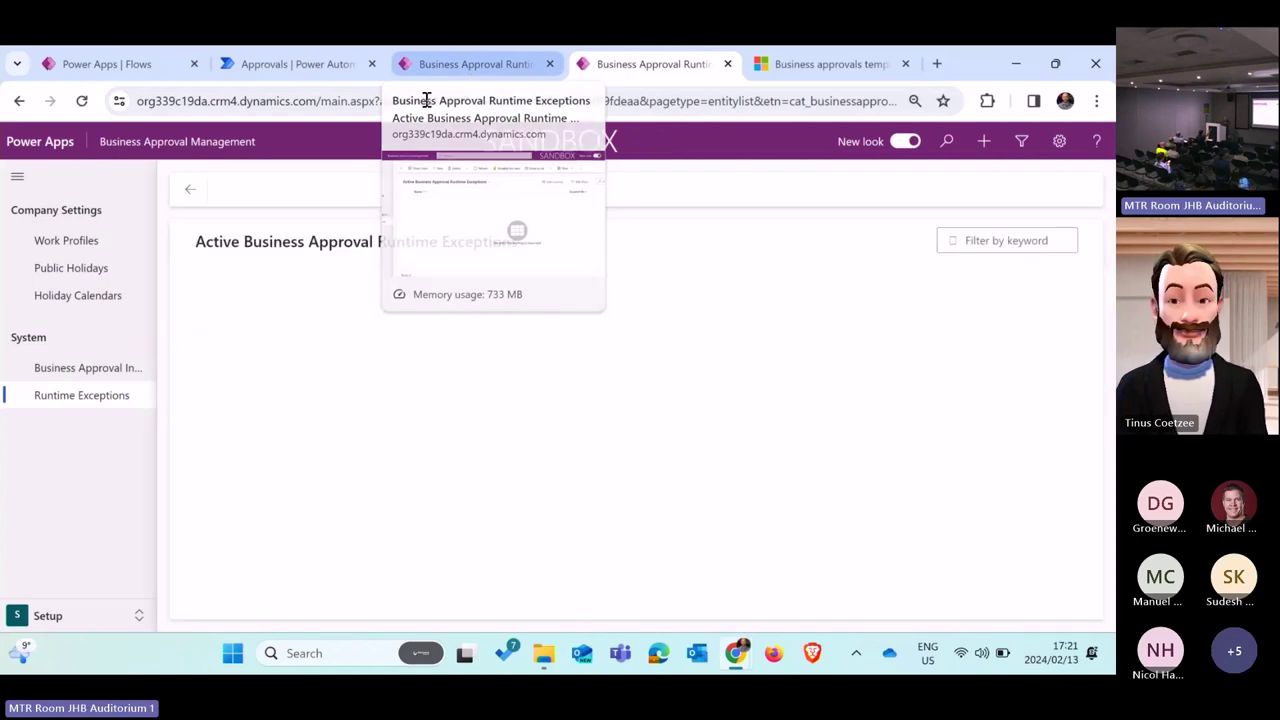
left_click(19, 101)
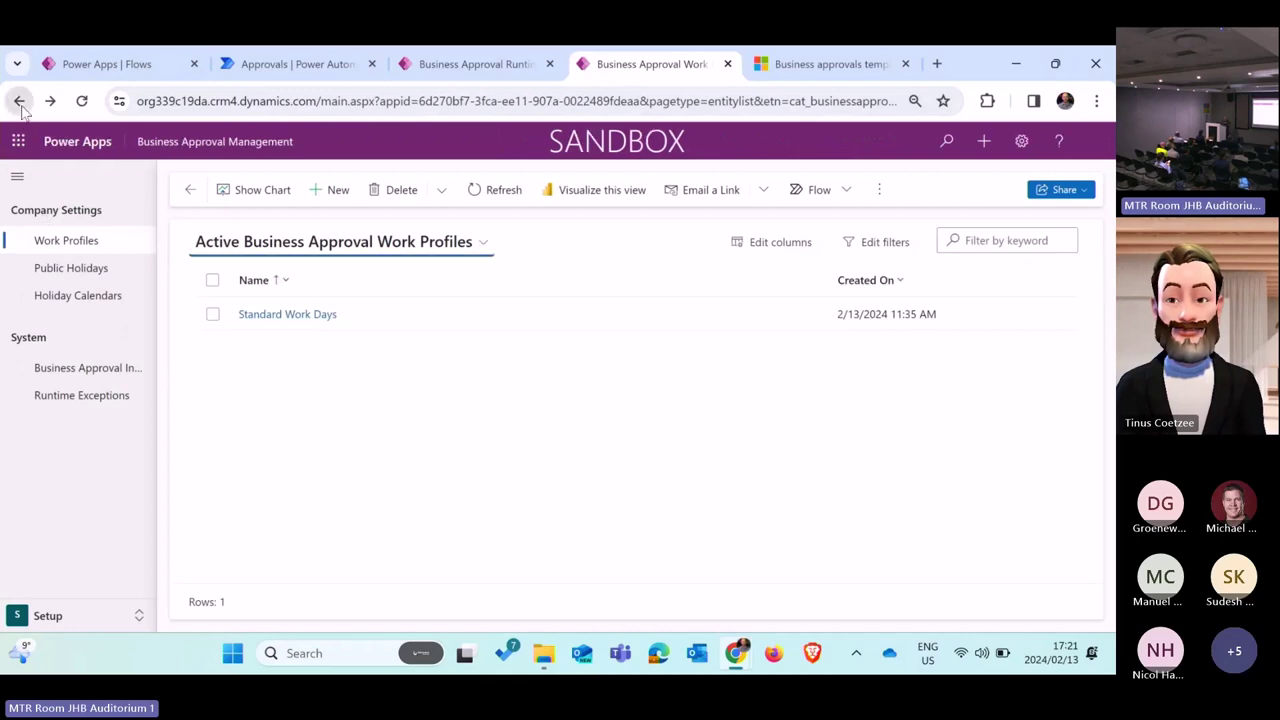
left_click(478, 64)
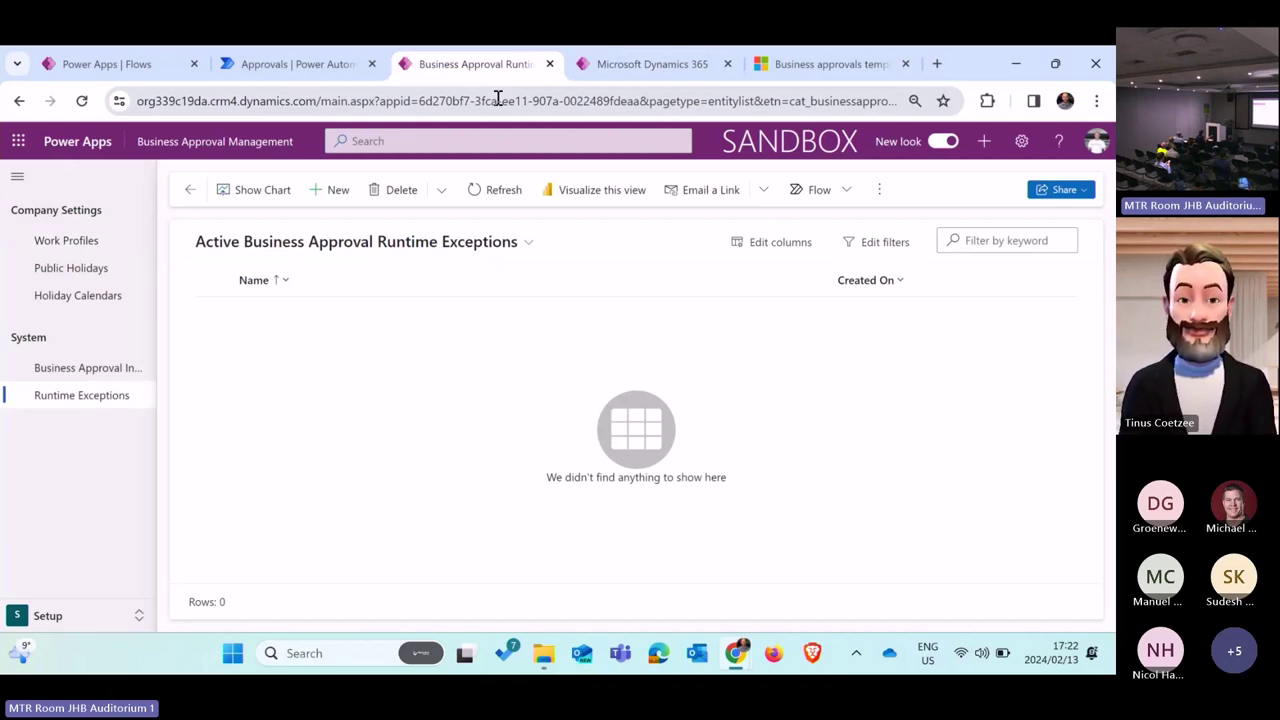
left_click(300, 64)
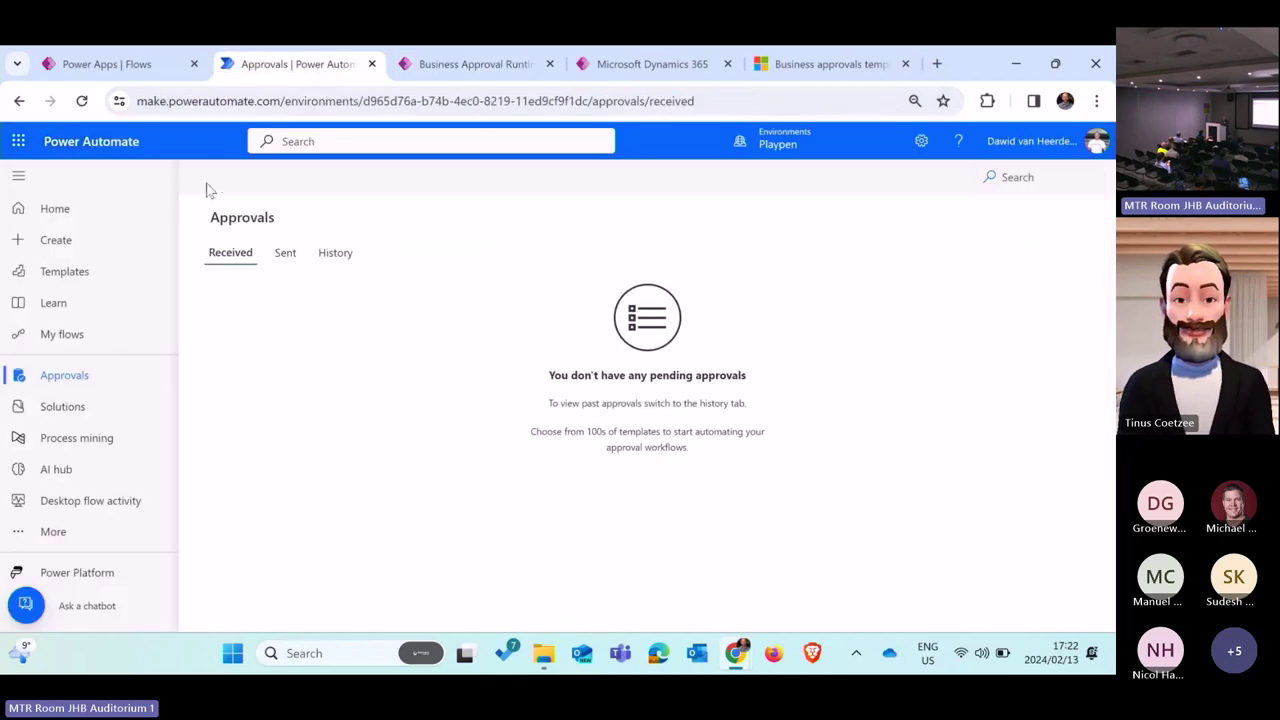
Step: Reload Approvals until the Parking Allocation Approval - Print Stickers request appears, then return to Runtime Exceptions
left_click(83, 103)
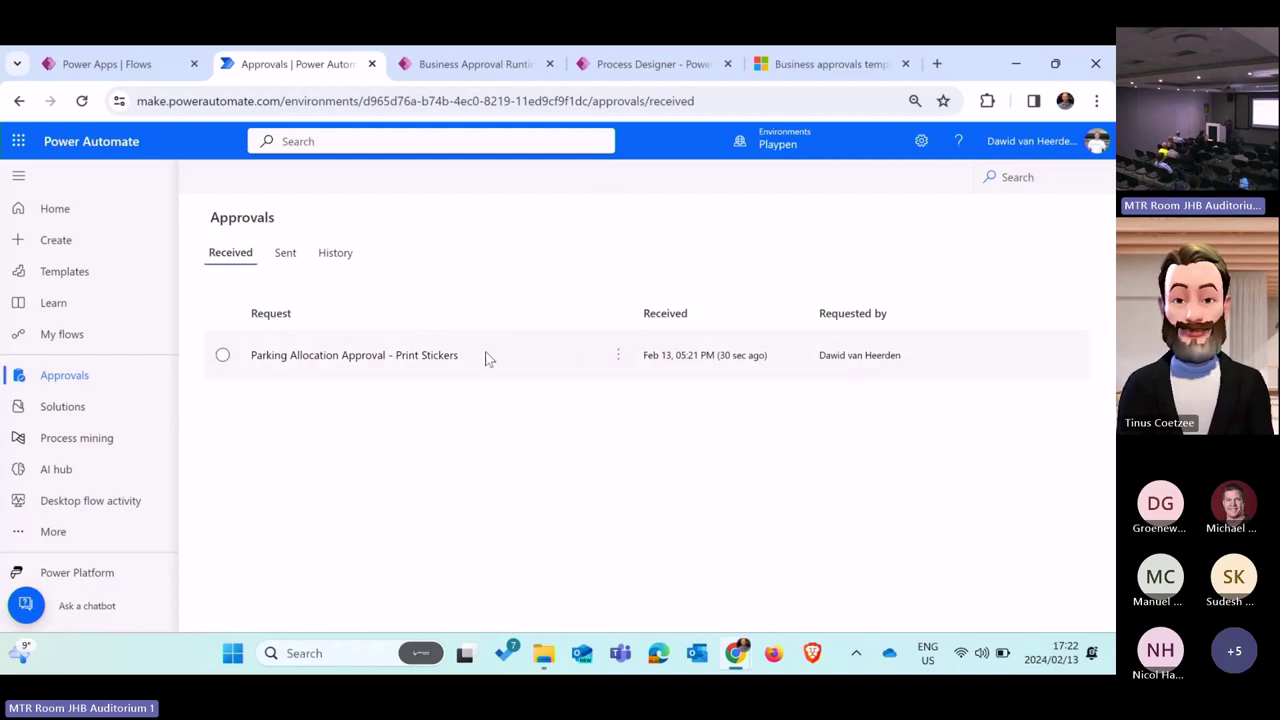
left_click(82, 101)
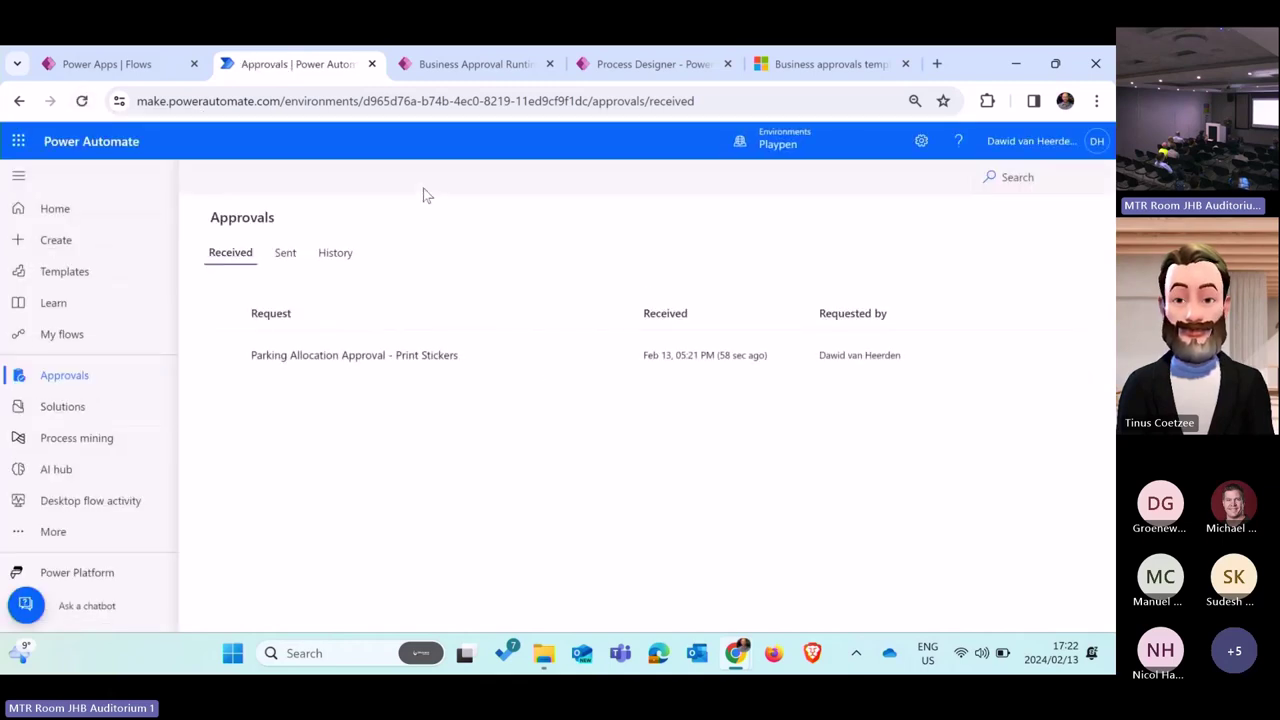
left_click(488, 74)
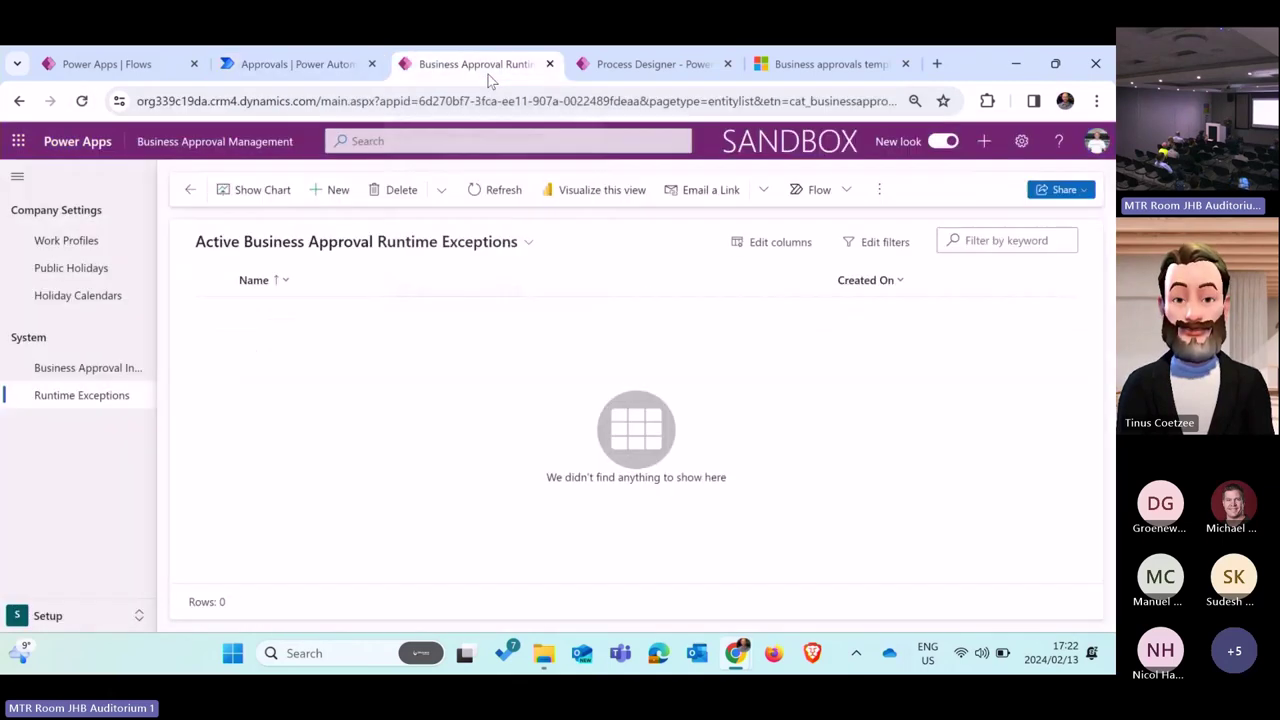
Step: Switch to the Approvals Designer area, select the Food Orders process, and open it in Process Designer
left_click(50, 618)
left_click(100, 531)
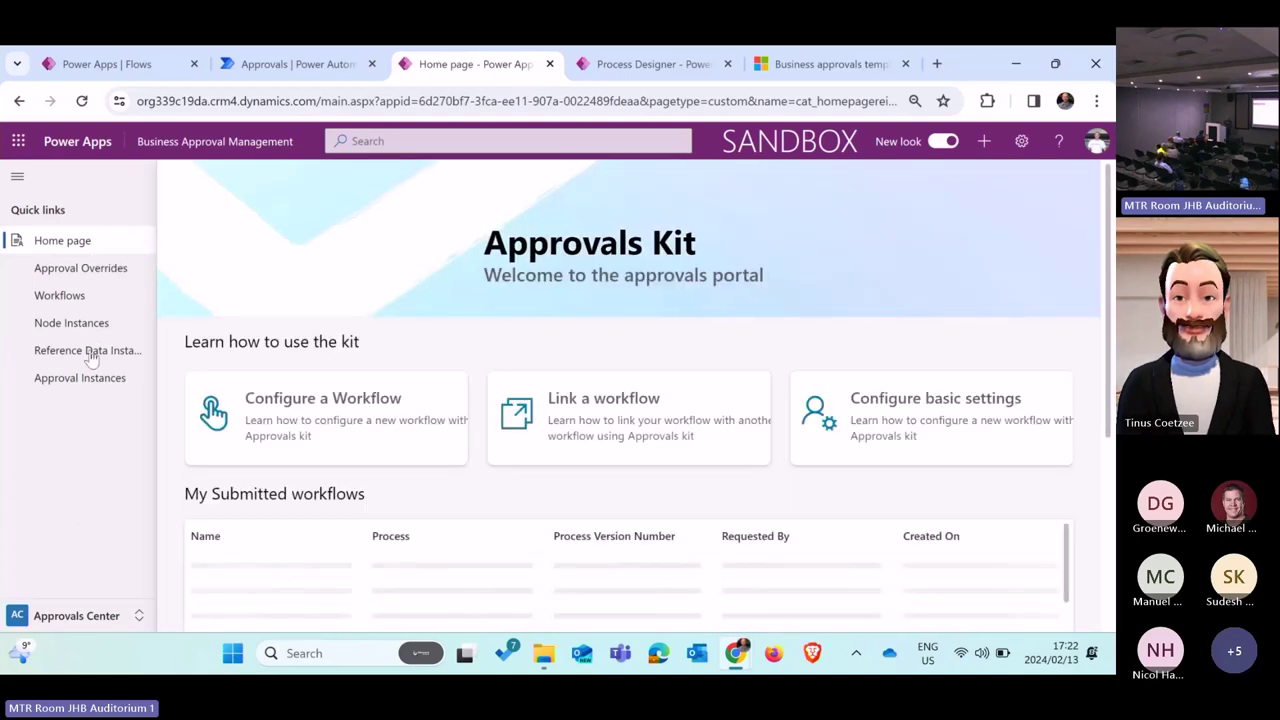
left_click(92, 618)
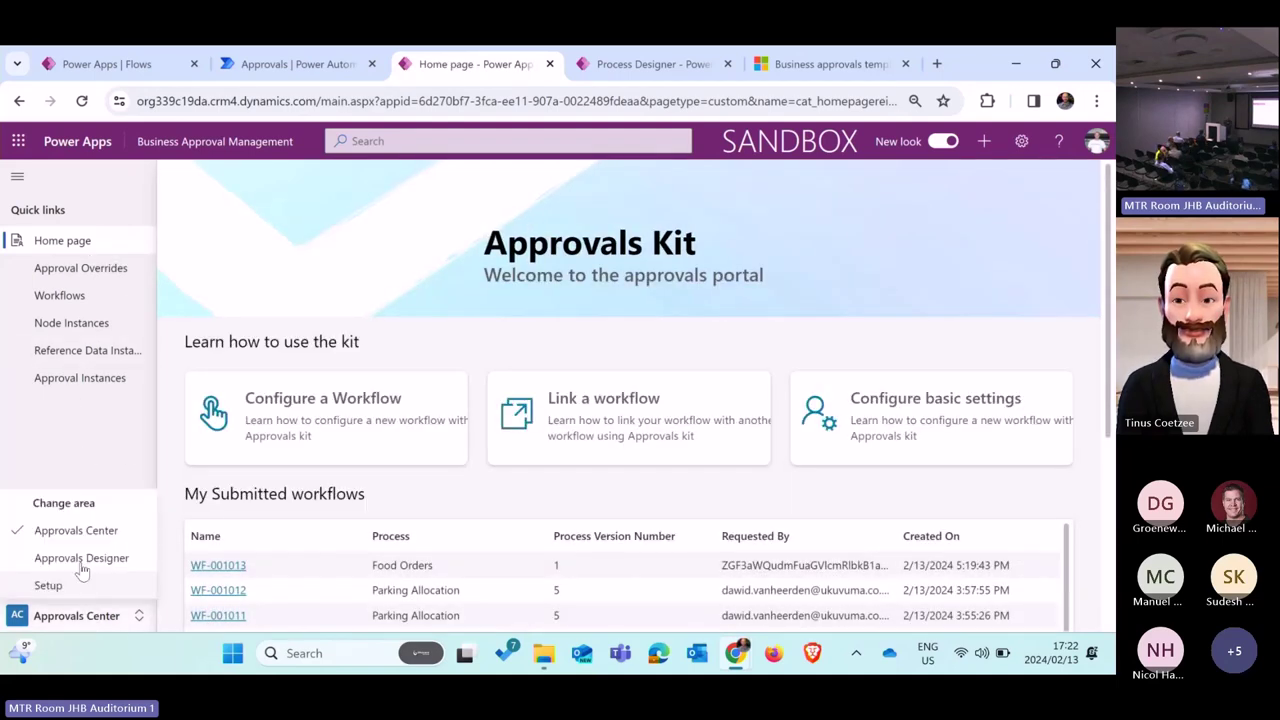
left_click(92, 562)
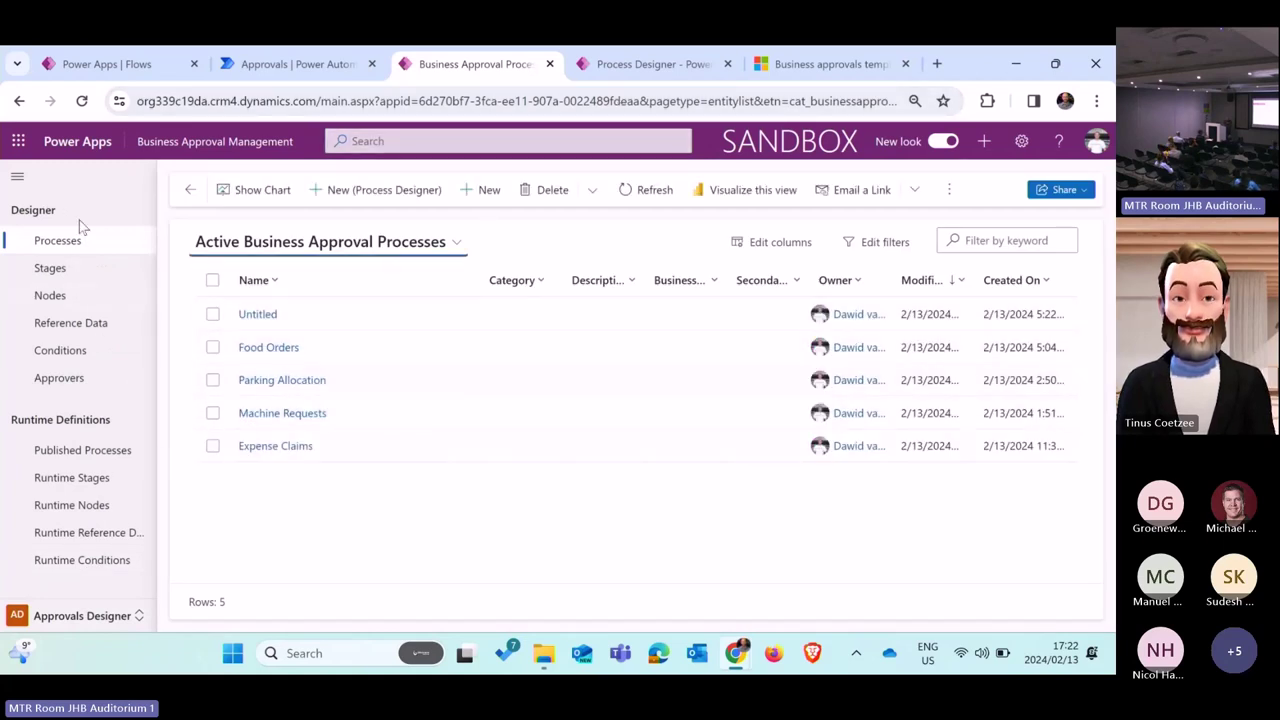
left_click(355, 355)
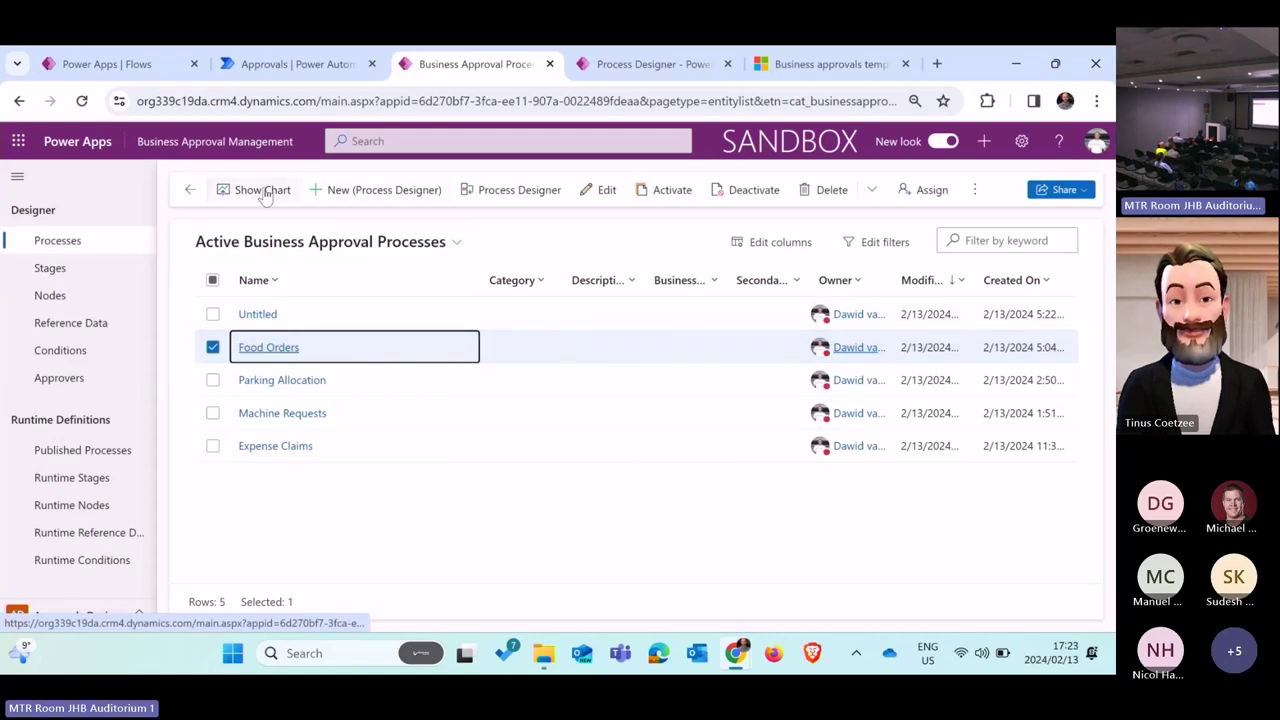
left_click(506, 193)
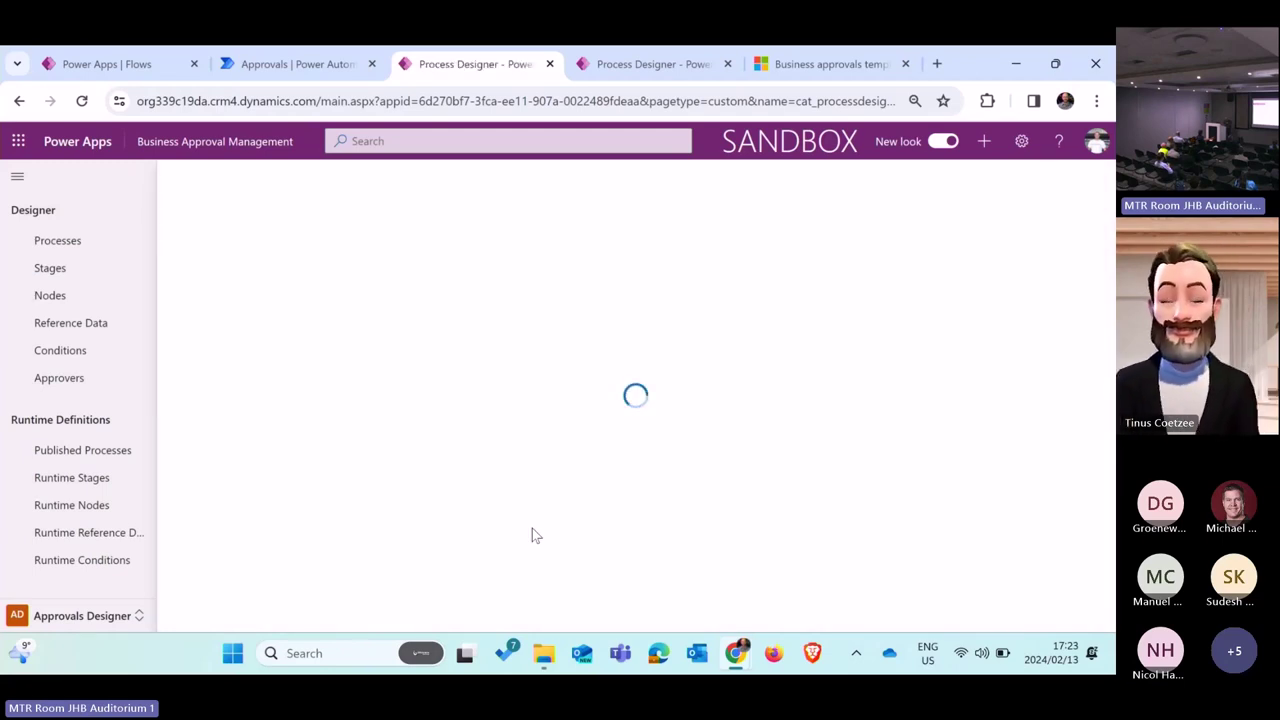
Step: Answer the Parking Allocation request with 'Printed, Send Back', confirm, and reload the approvals list
left_click(305, 50)
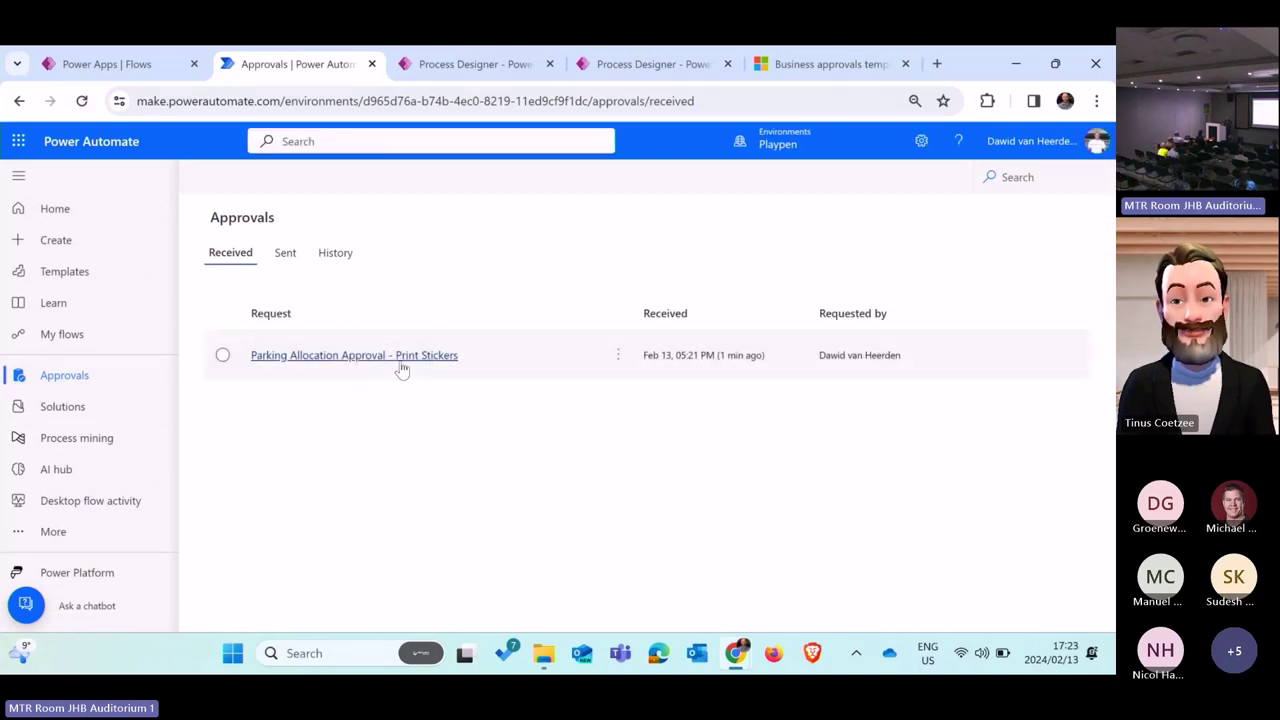
left_click(619, 362)
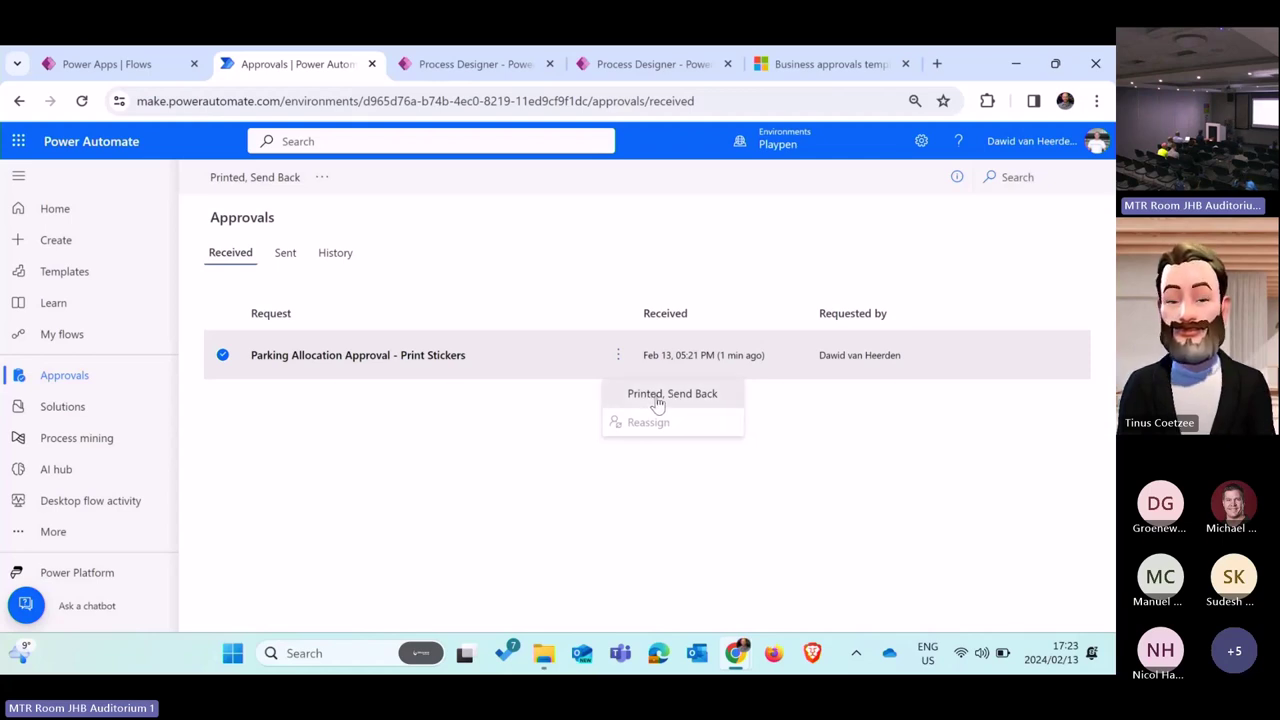
left_click(657, 397)
left_click(897, 604)
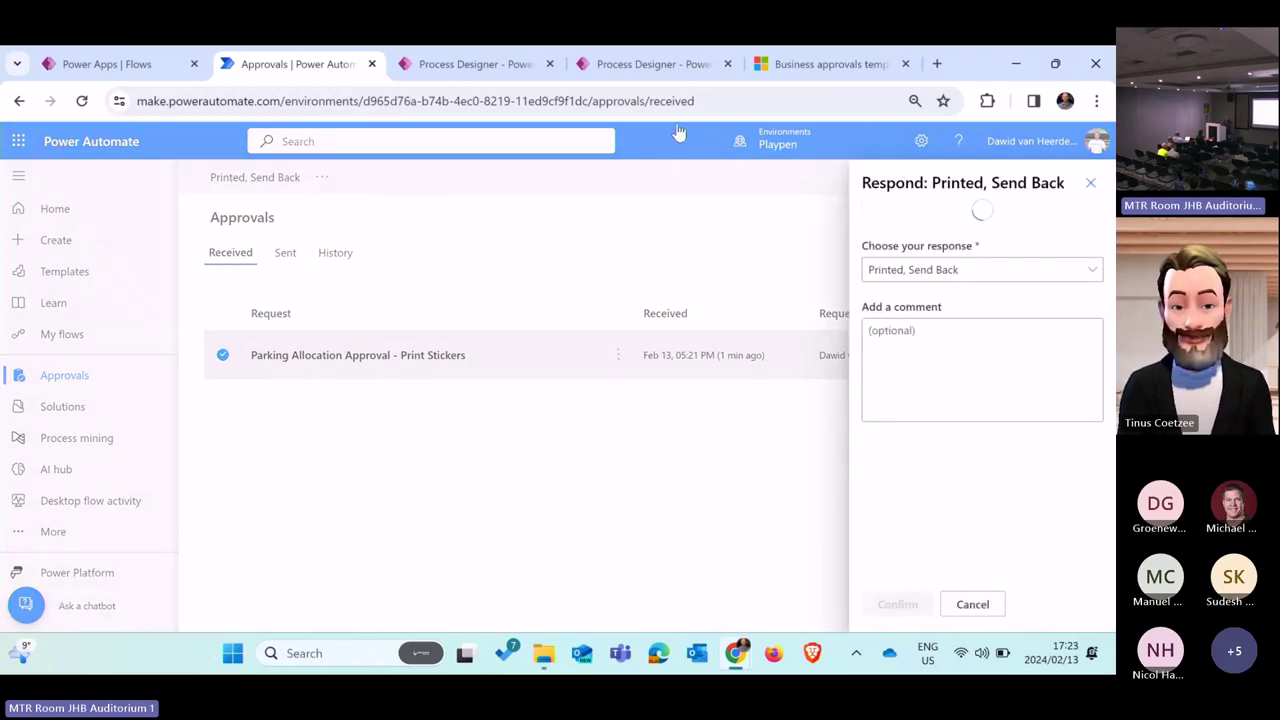
left_click(82, 101)
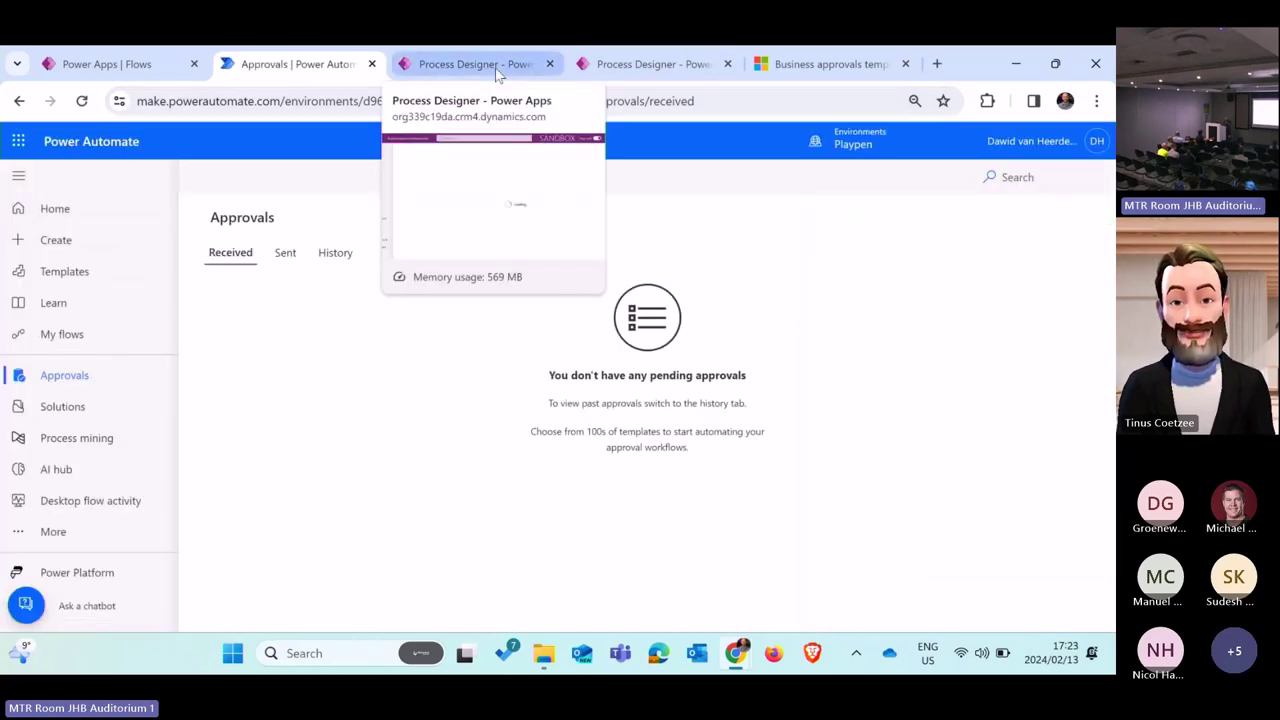
Step: Start a new 'Approva' stage with an If/Else condition in Food Orders, then cancel it unsaved
left_click(498, 74)
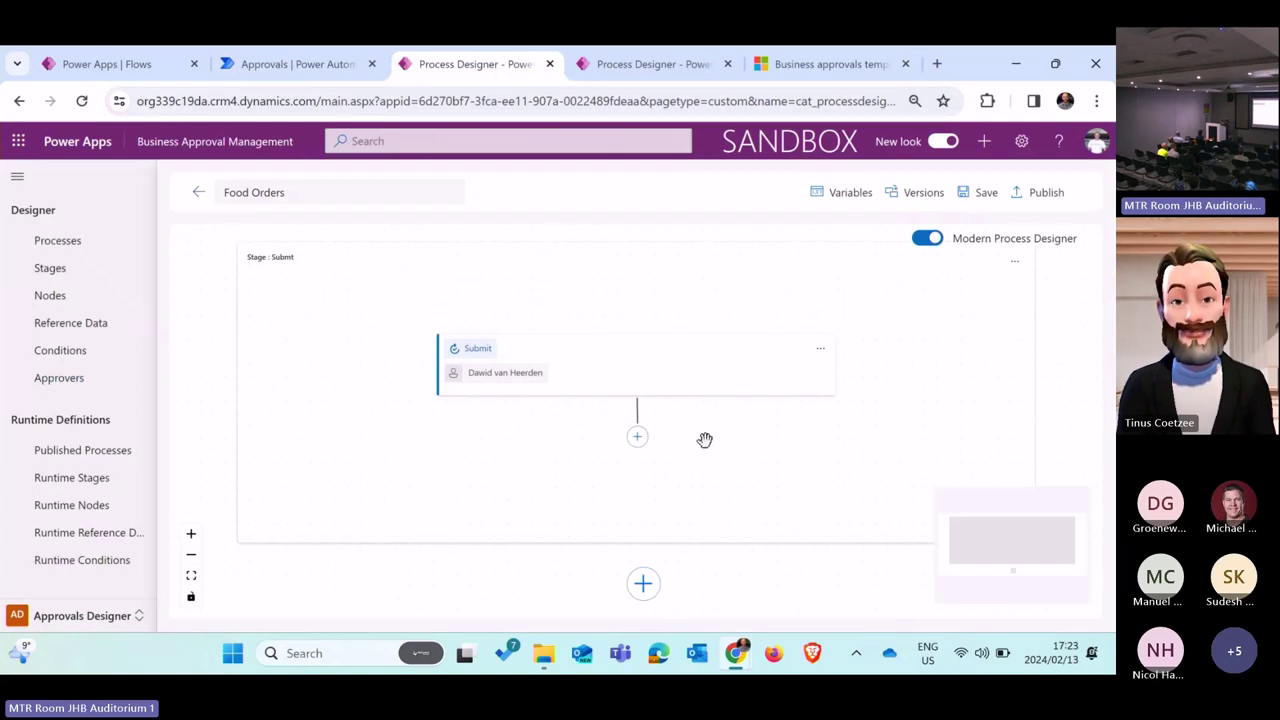
scroll(705, 440, "down", 3)
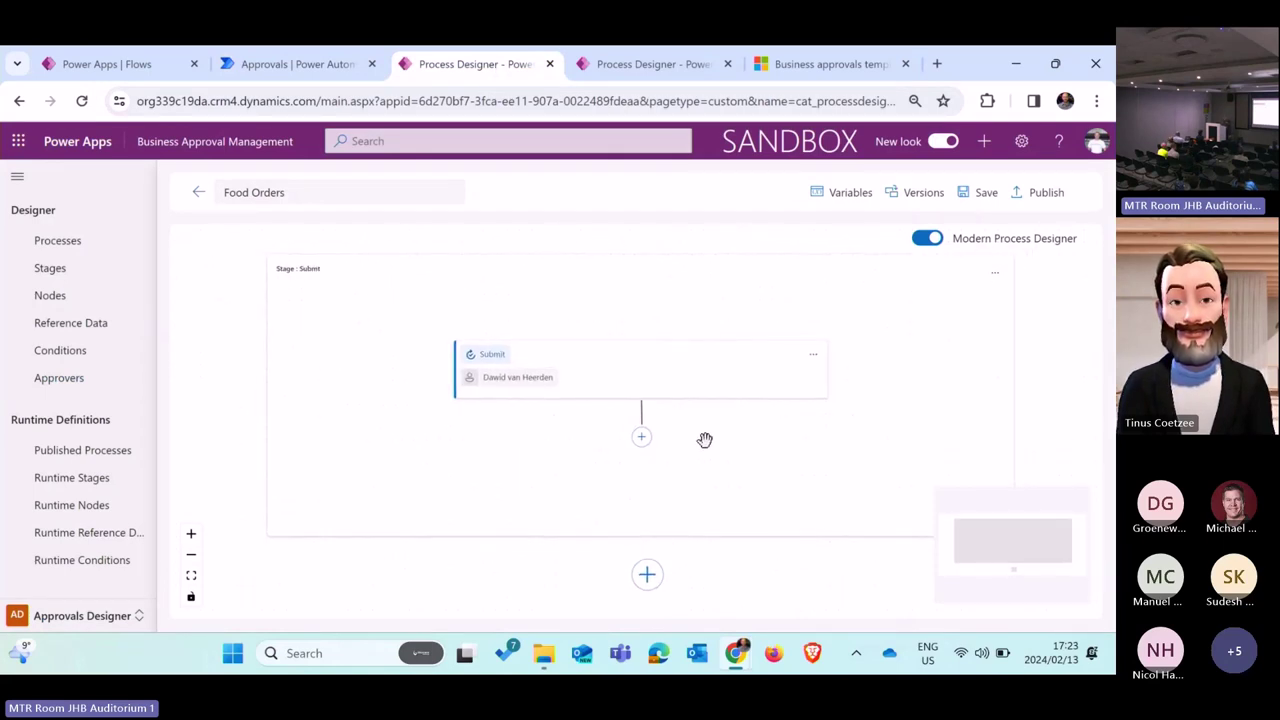
scroll(705, 440, "down", 1)
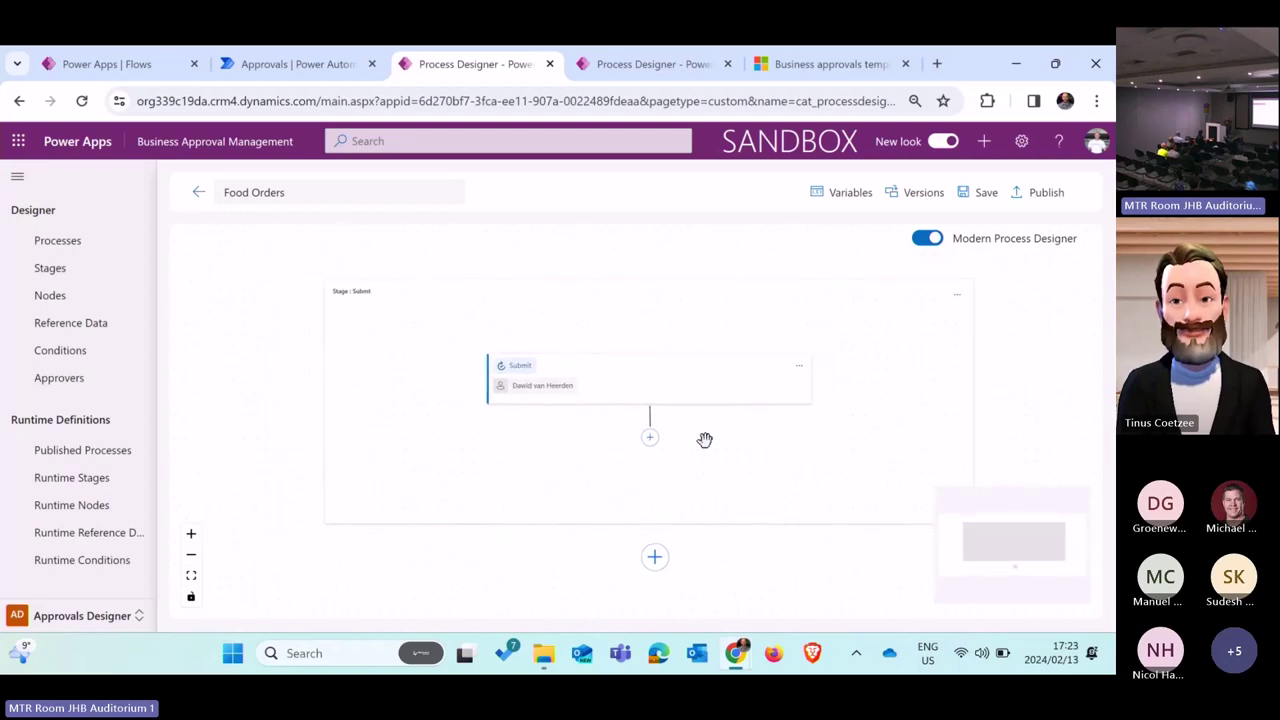
left_click(655, 559)
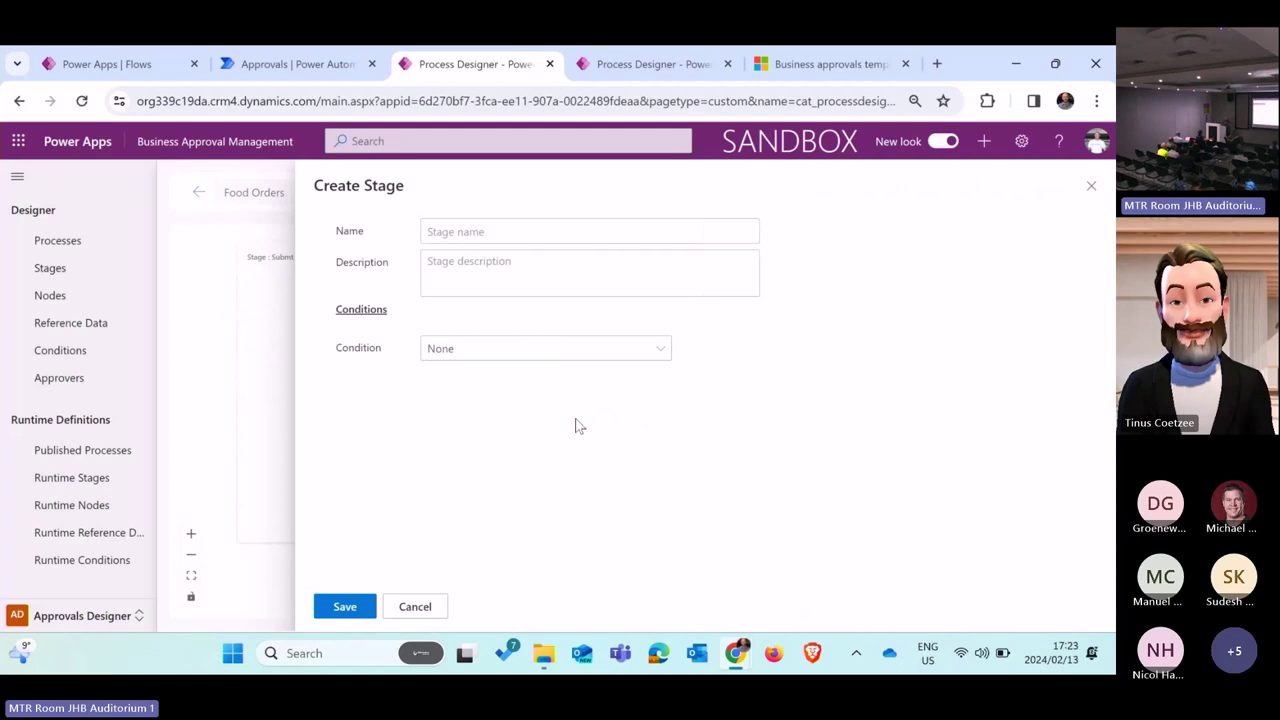
left_click(510, 237)
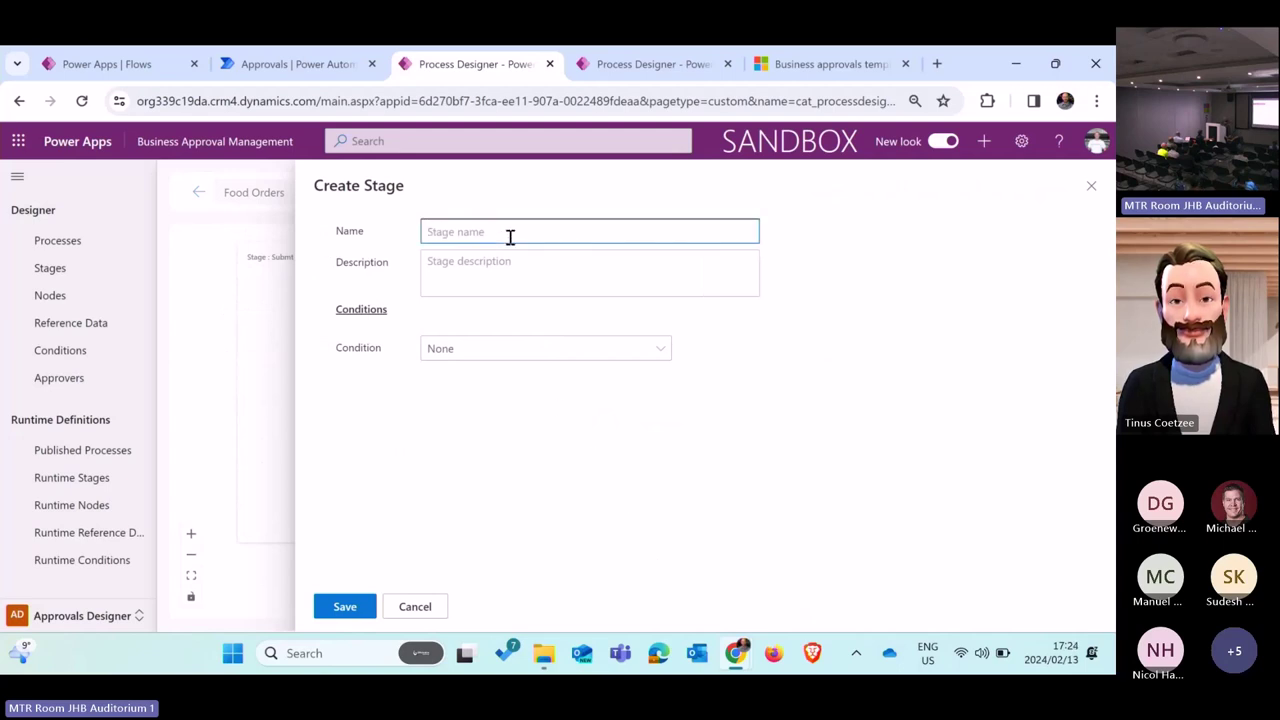
type("Approval")
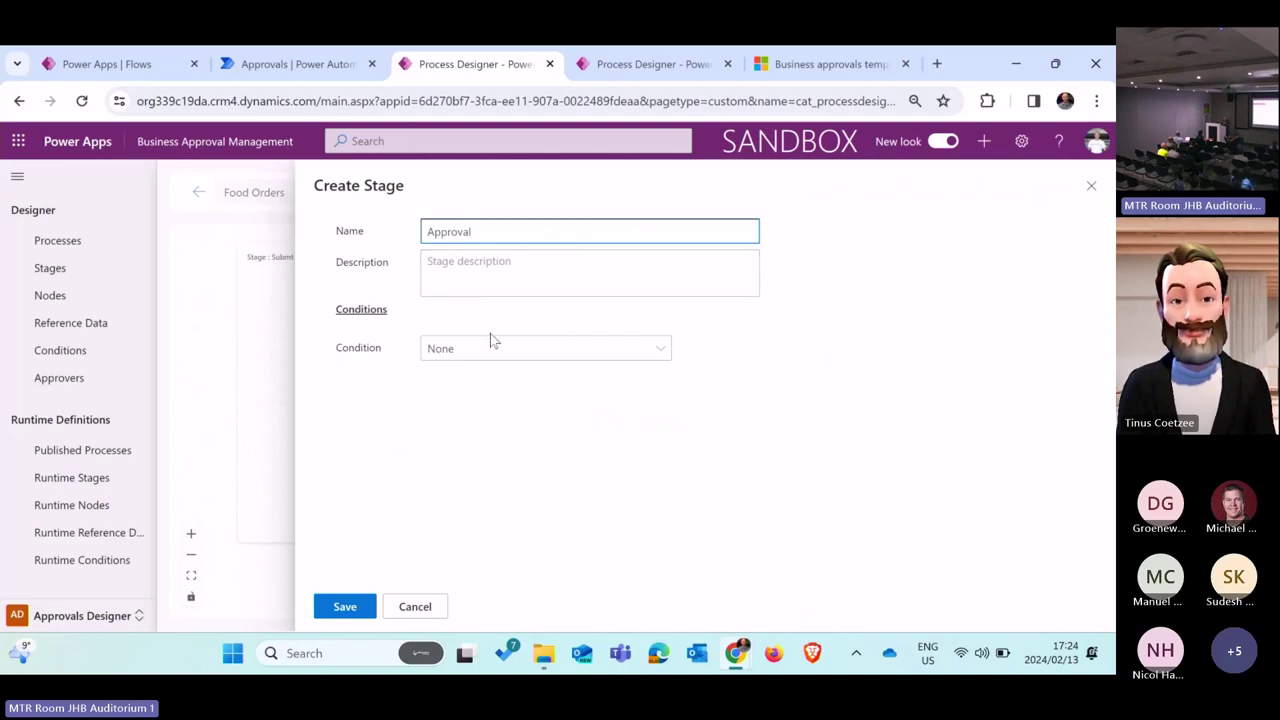
left_click(534, 352)
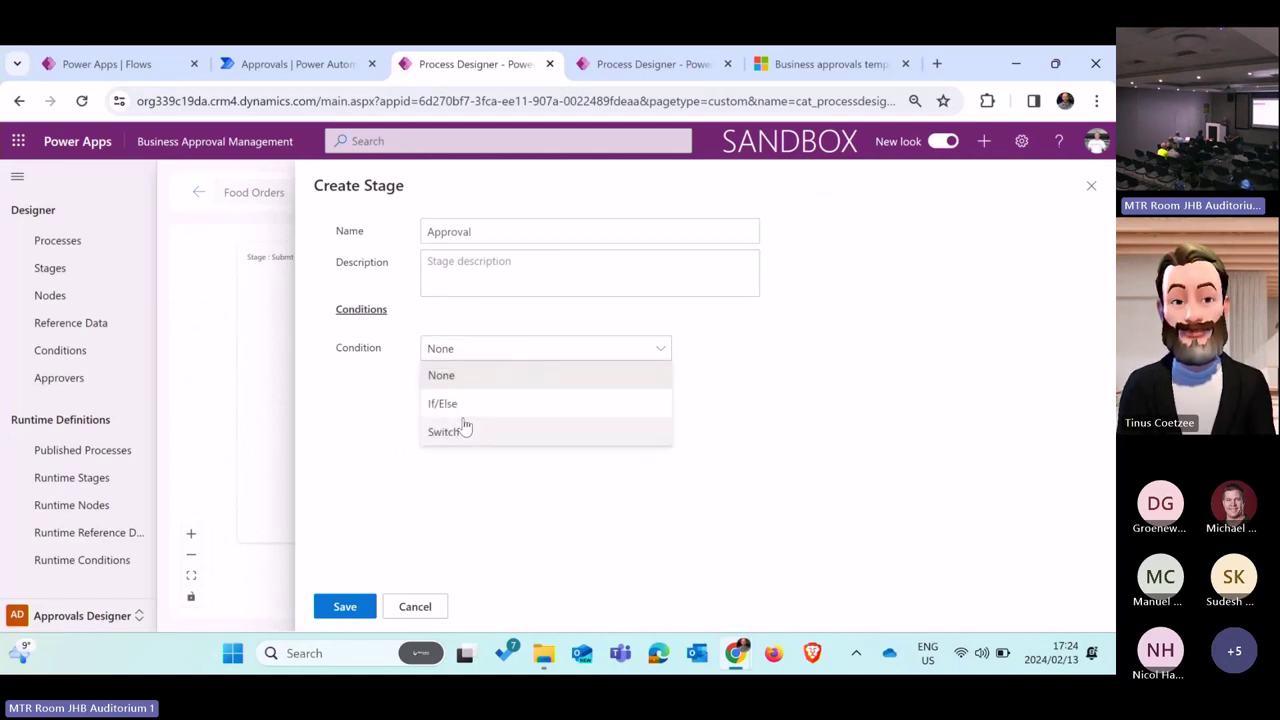
left_click(476, 413)
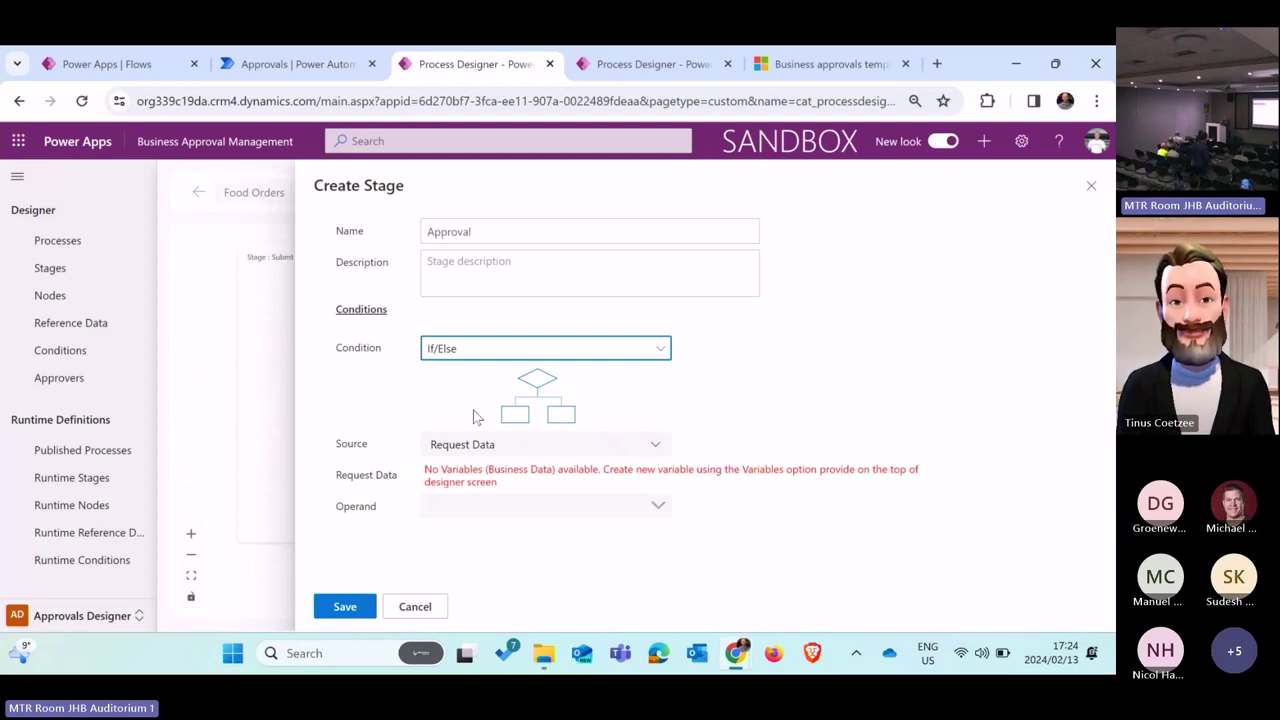
left_click(418, 608)
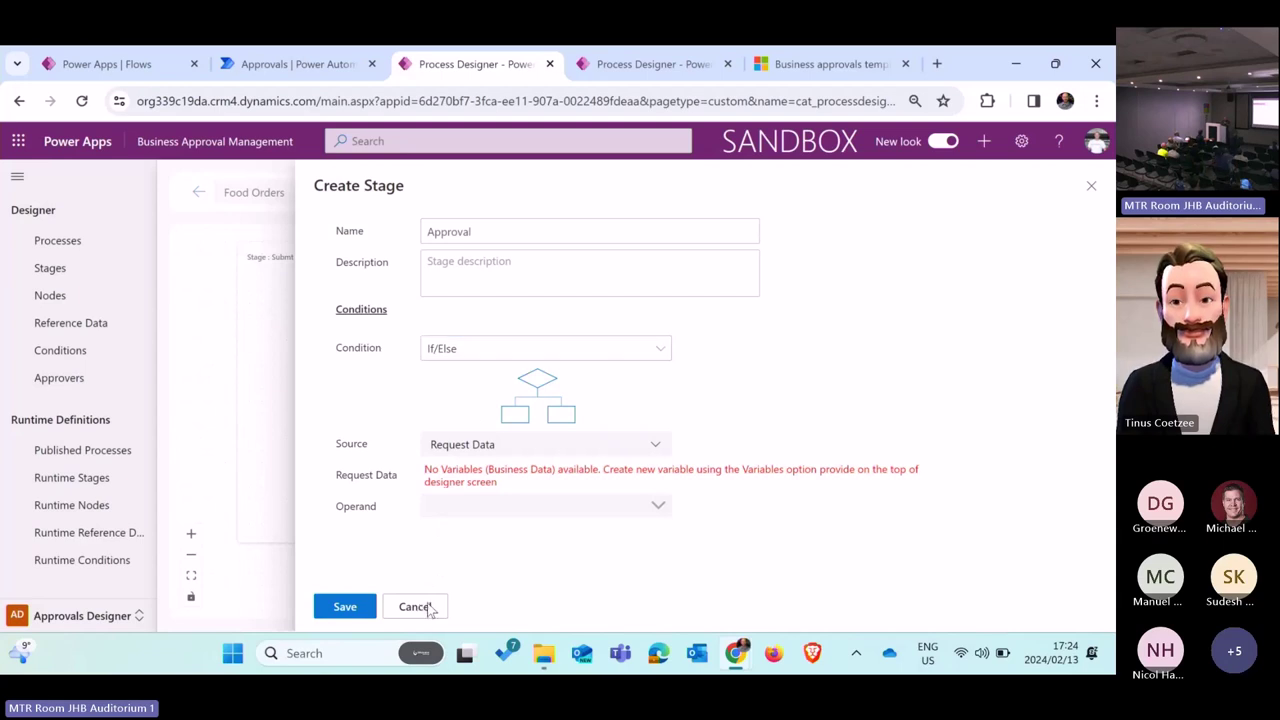
left_click(404, 612)
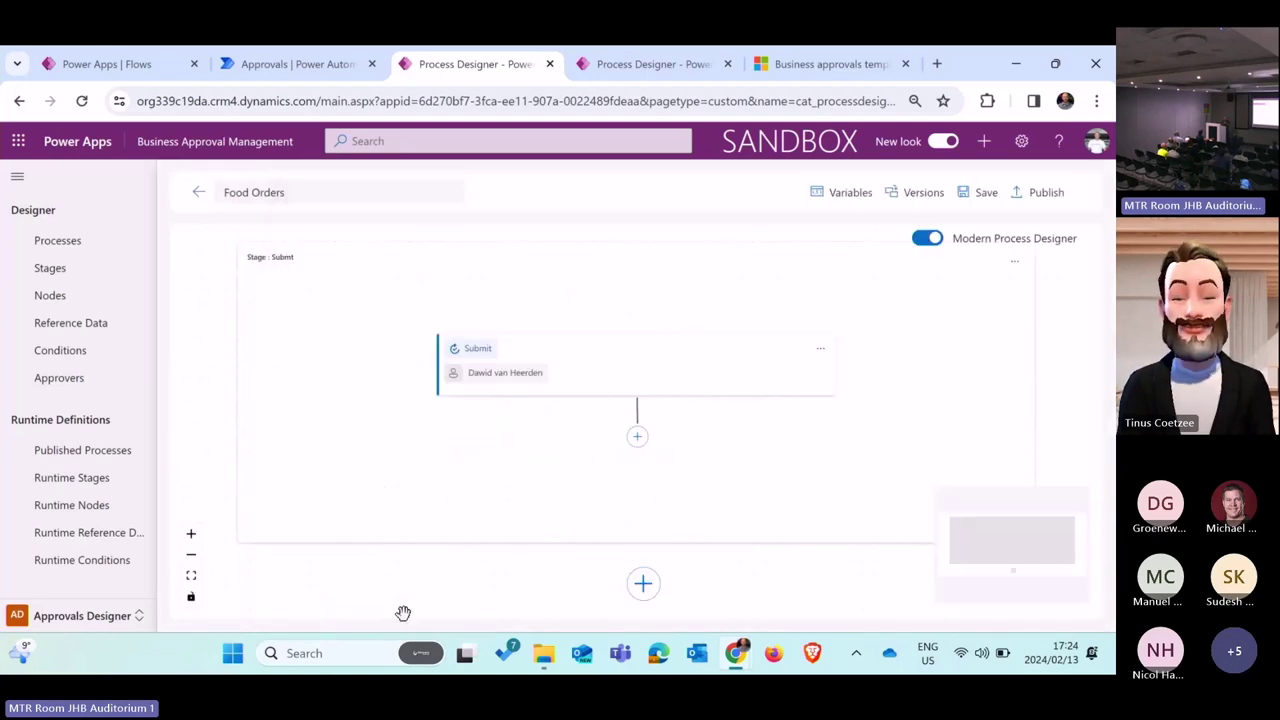
Step: In the Variables panel, add field 'Amount' with data type Number, then close the panel
left_click(850, 197)
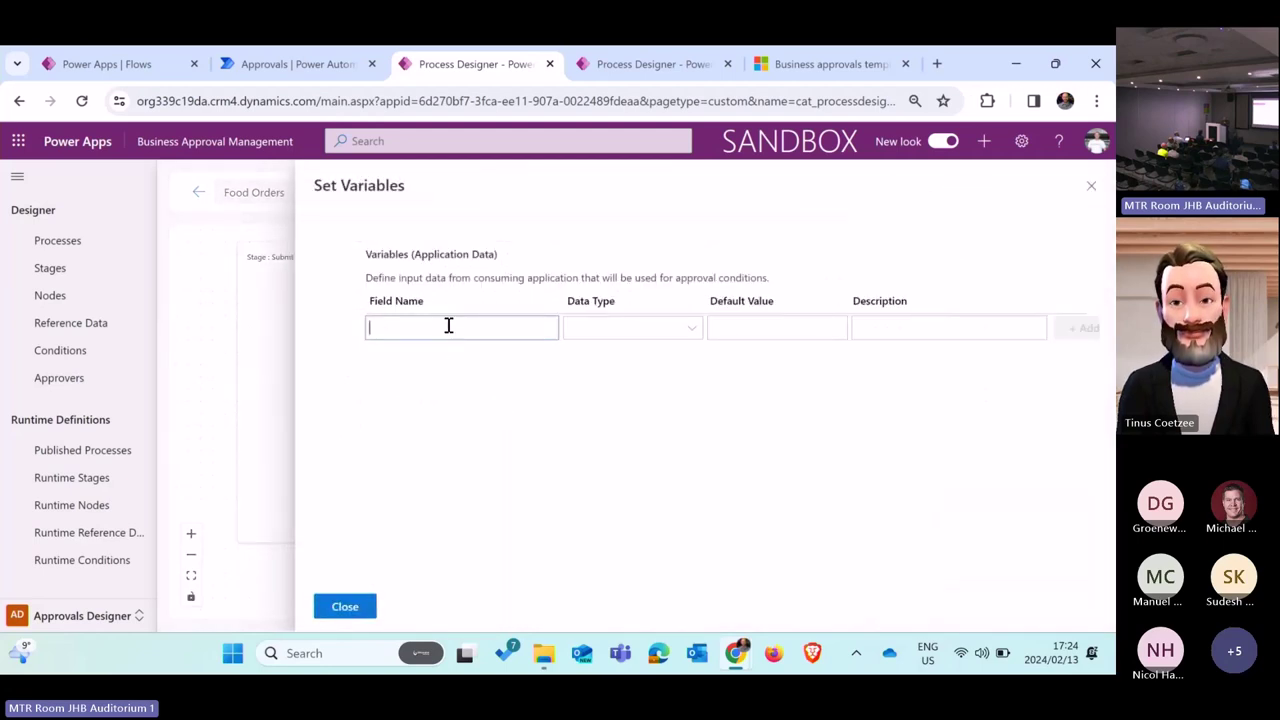
type("a")
key("BackSpace")
type("A")
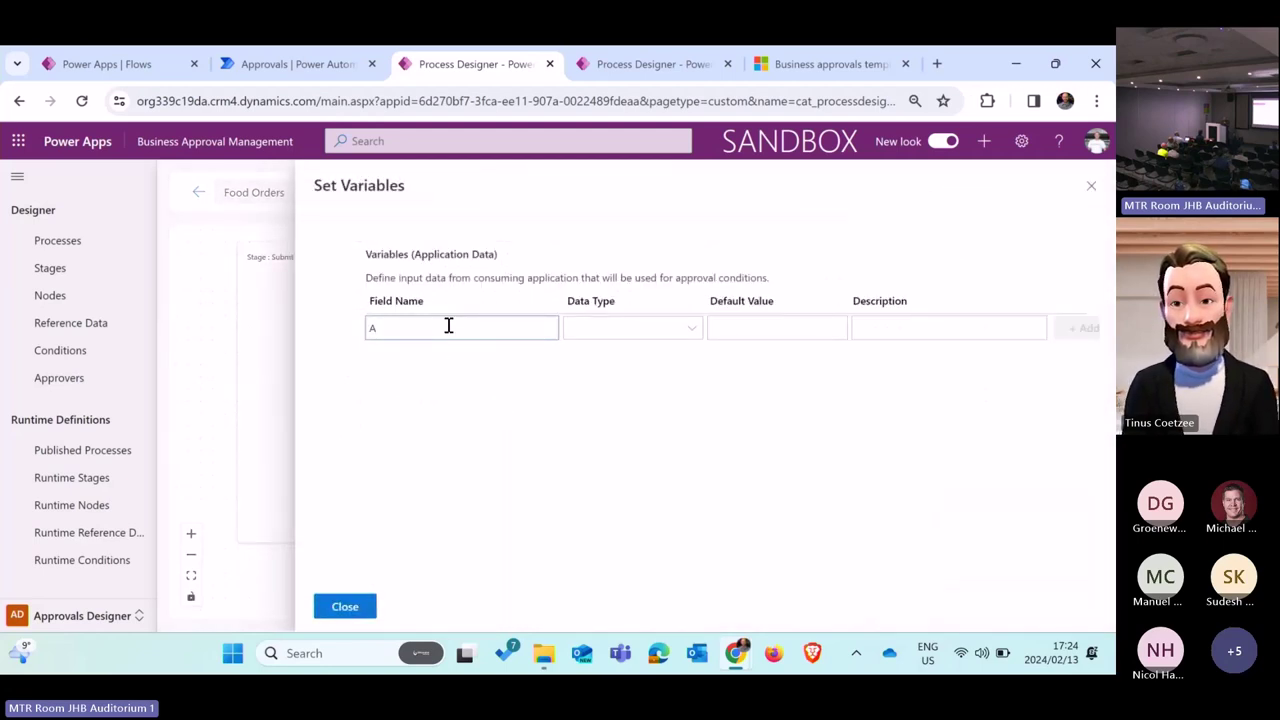
key("BackSpace")
type("Amoun")
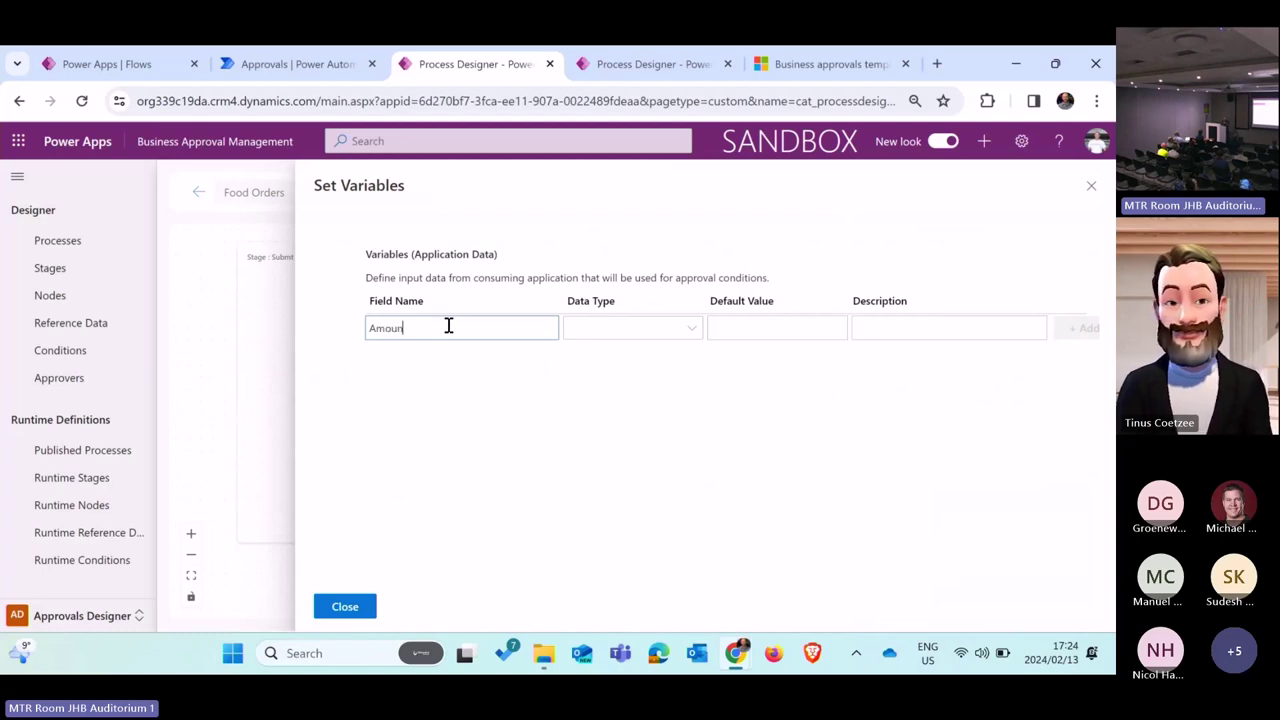
type("t")
left_click(644, 334)
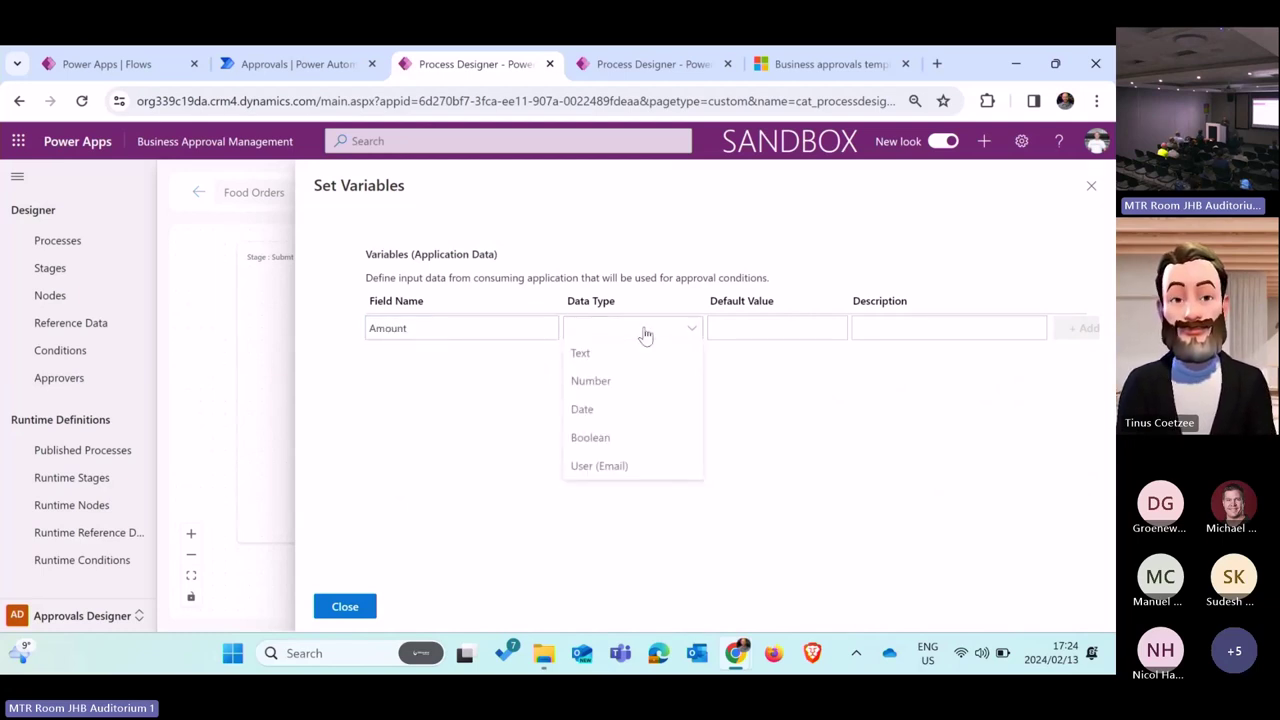
left_click(605, 393)
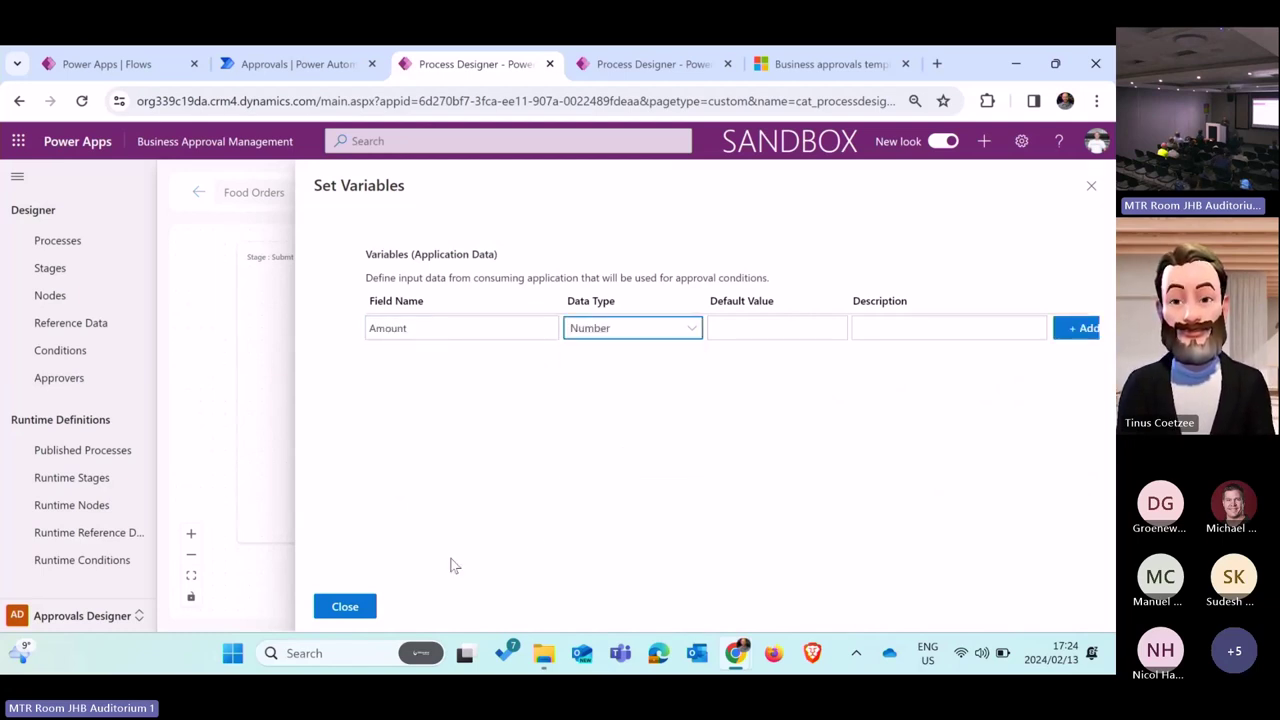
left_click(1078, 330)
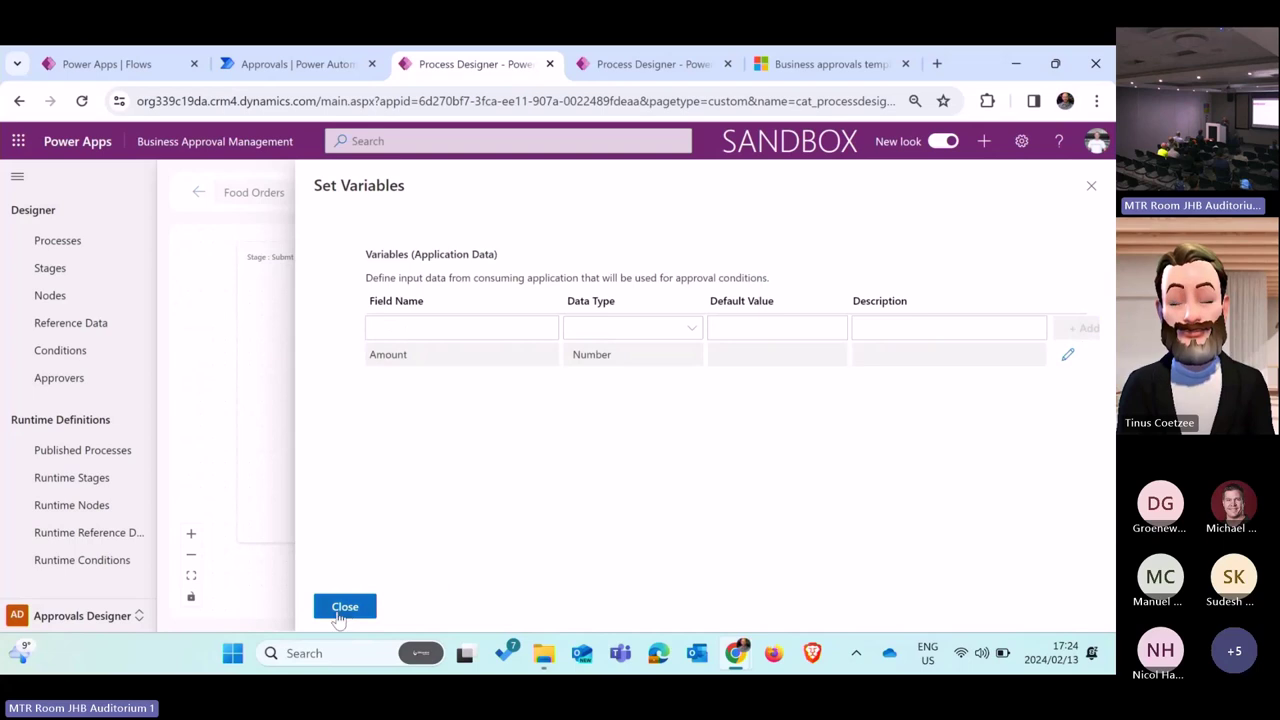
left_click(344, 610)
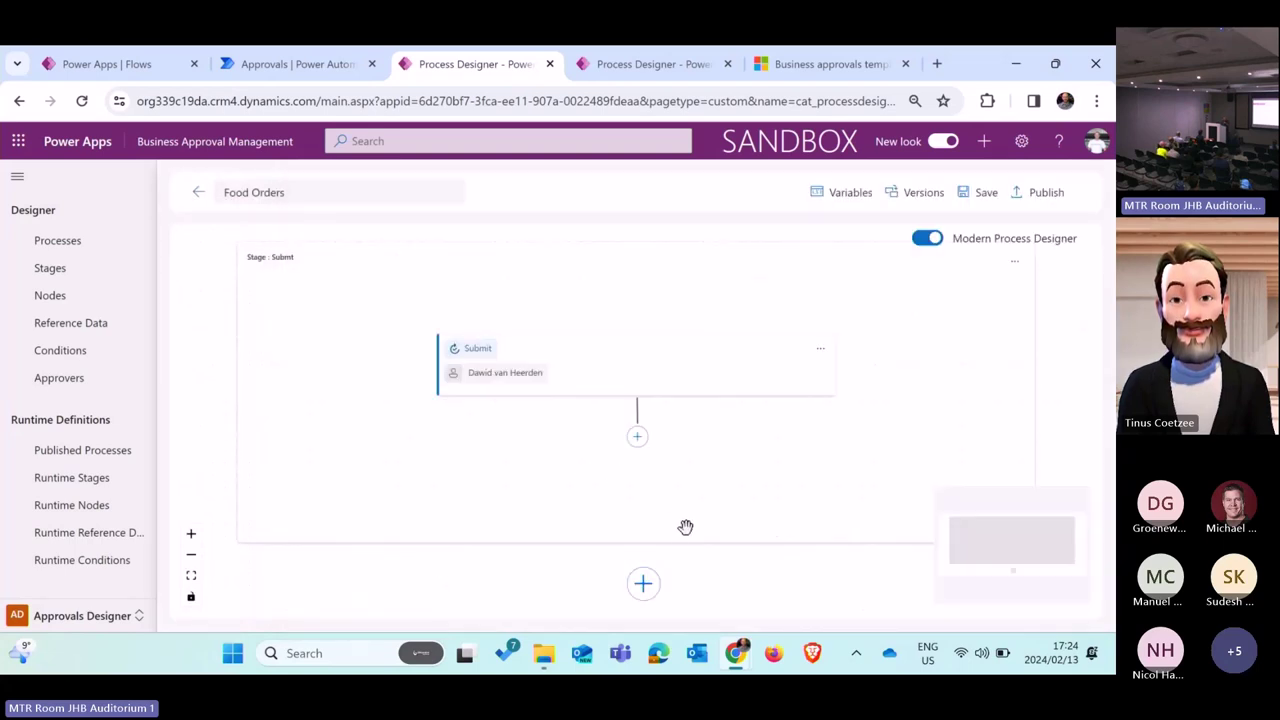
Step: Add a new stage named 'Approve' with an If/Else condition
left_click(648, 578)
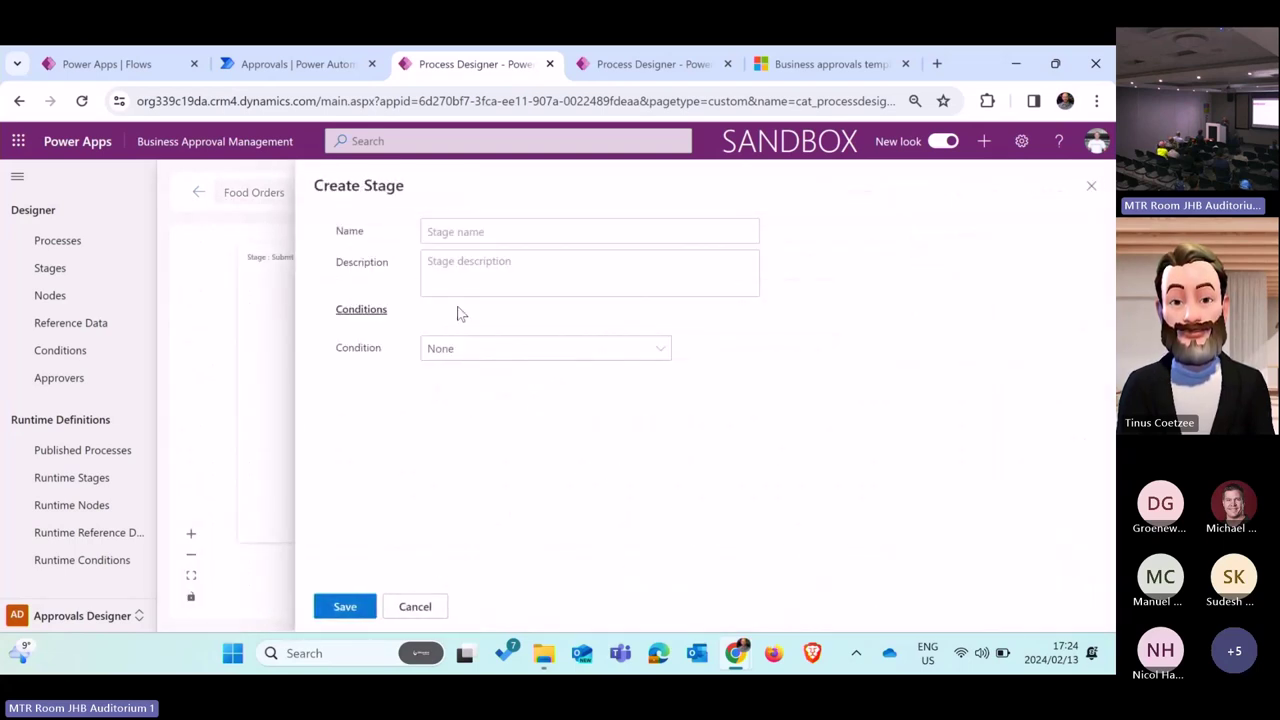
left_click(504, 232)
type("Approve")
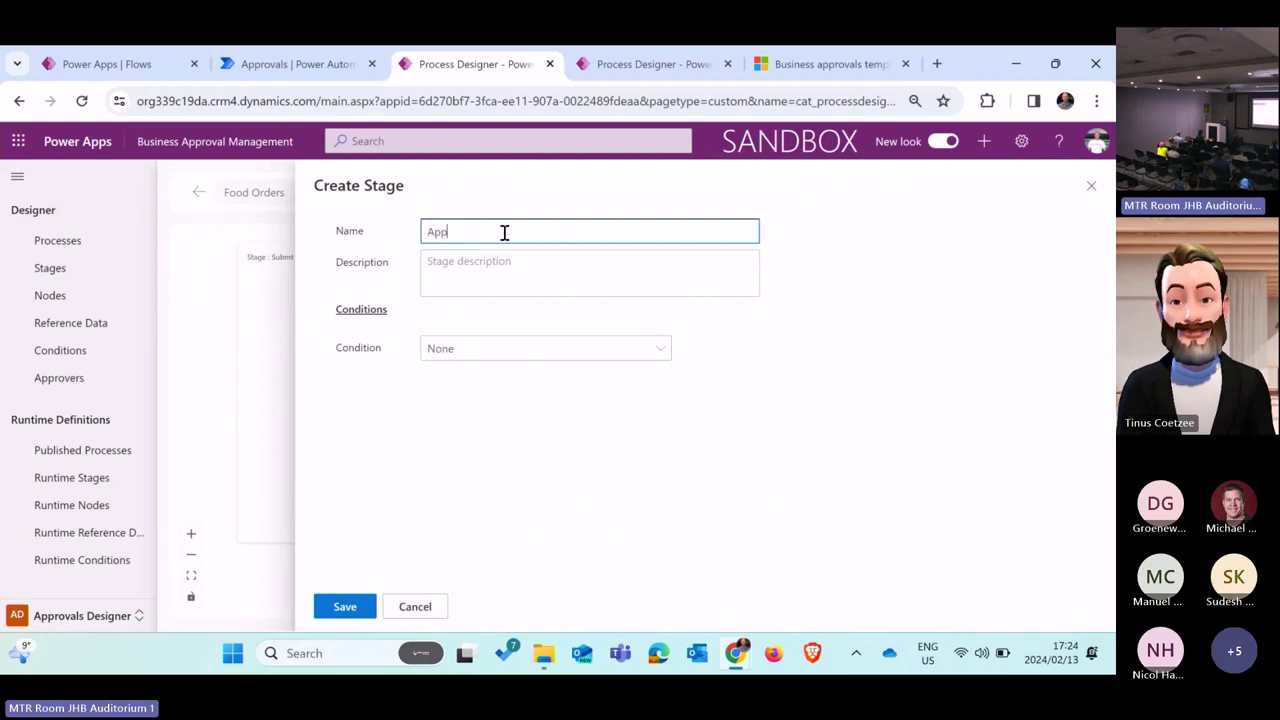
right_click(457, 351)
left_click(458, 420)
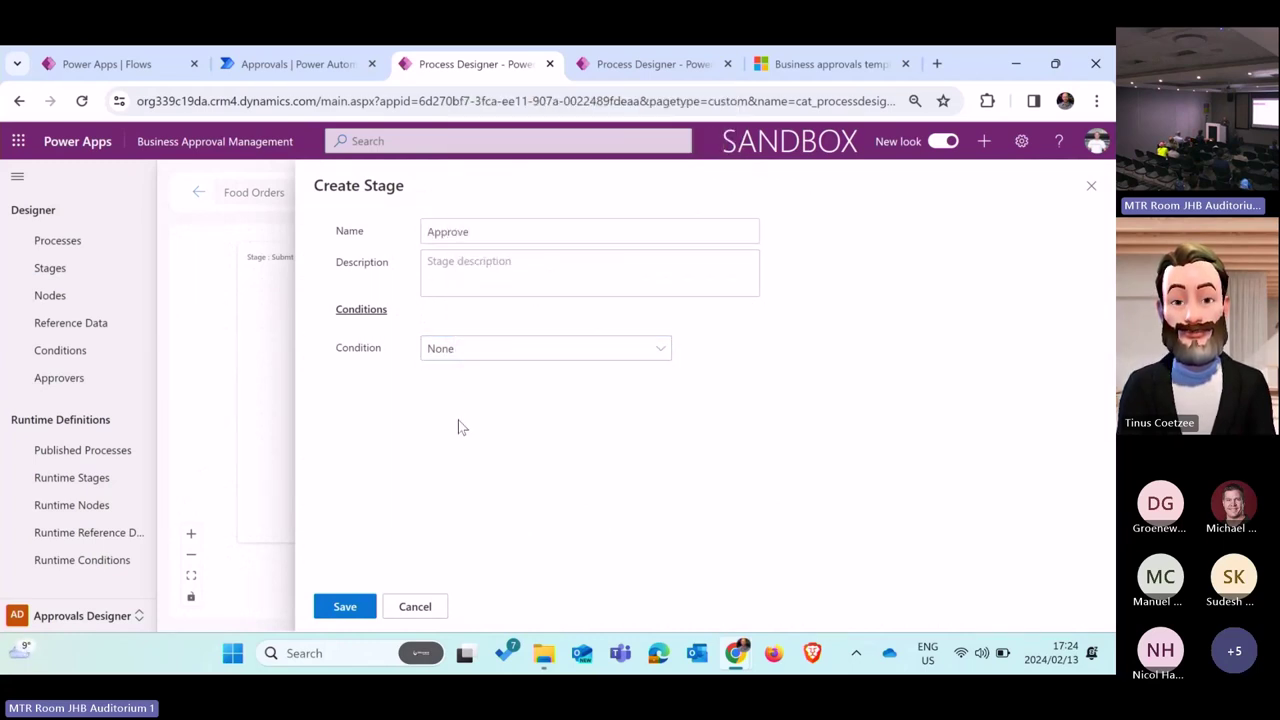
left_click(660, 347)
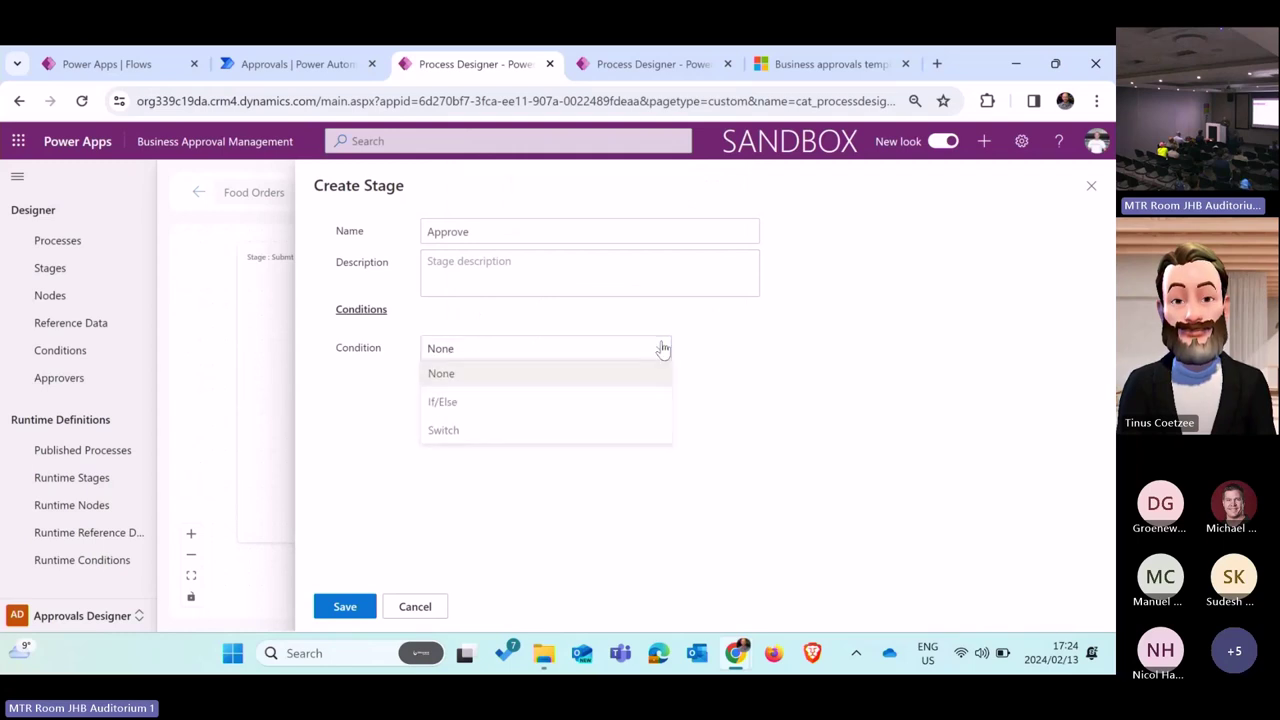
left_click(511, 405)
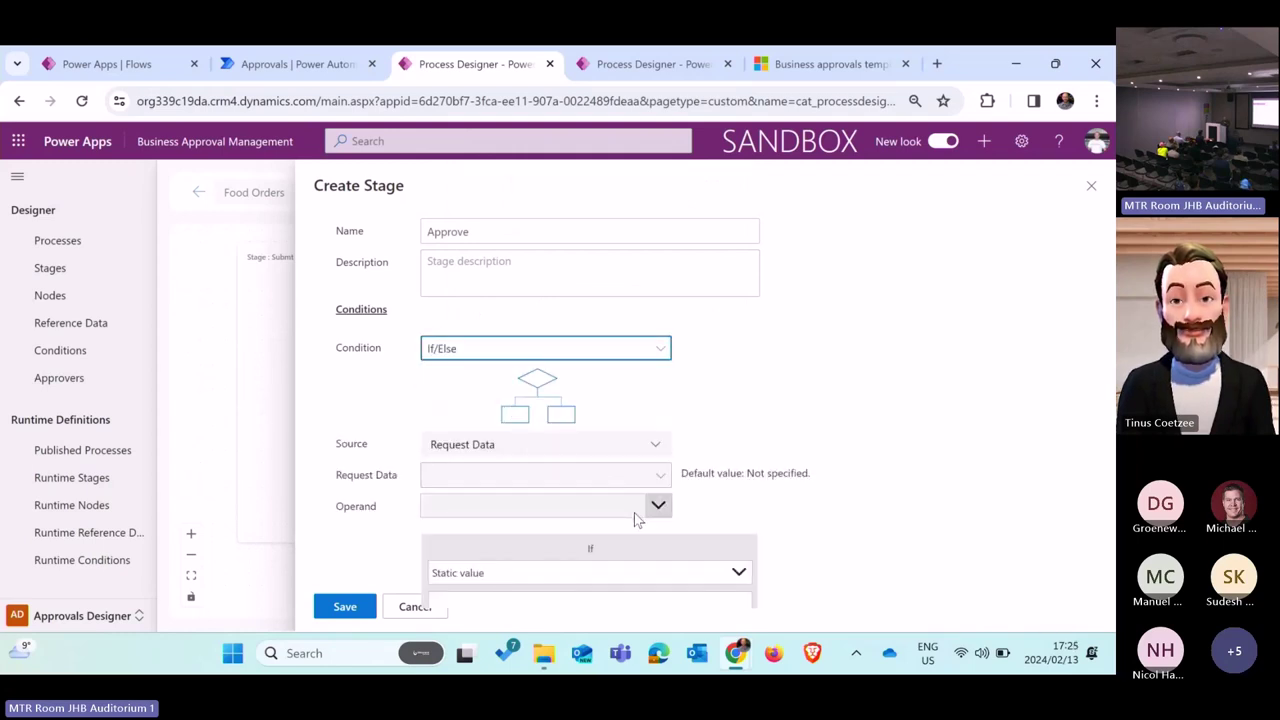
Step: Set the condition to Amount greater than 500 and save the stage
left_click(583, 487)
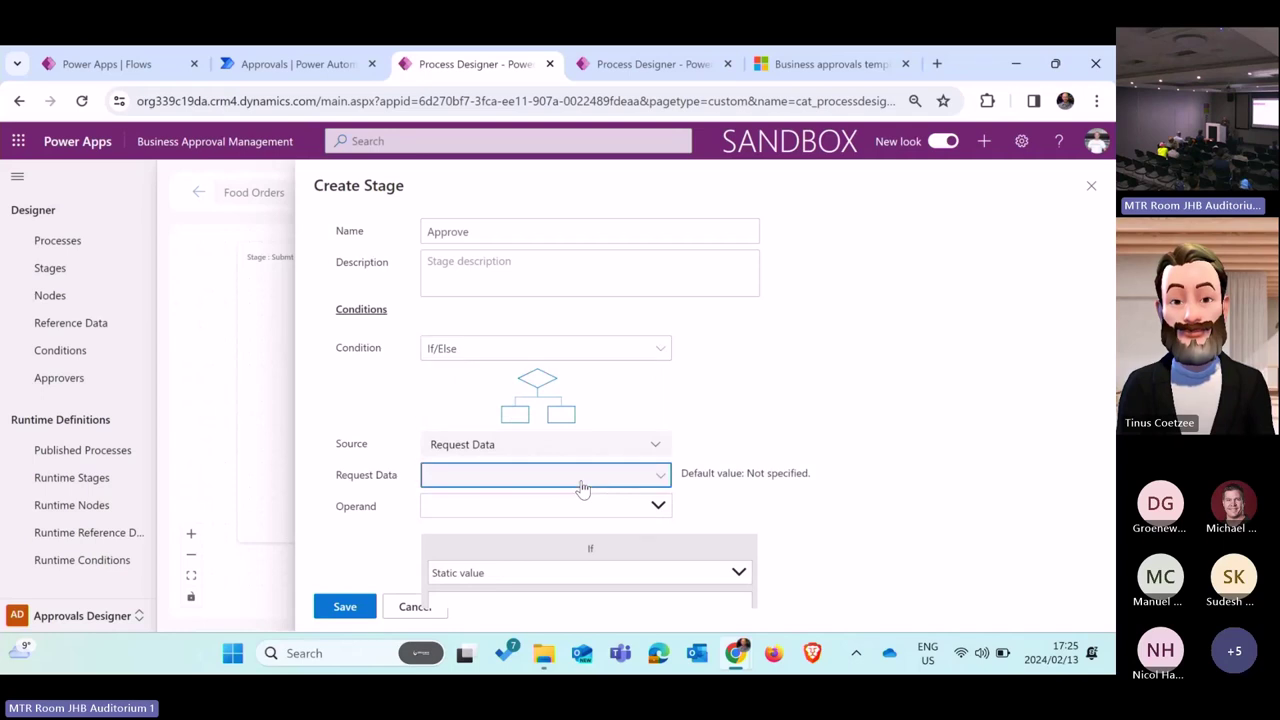
right_click(502, 508)
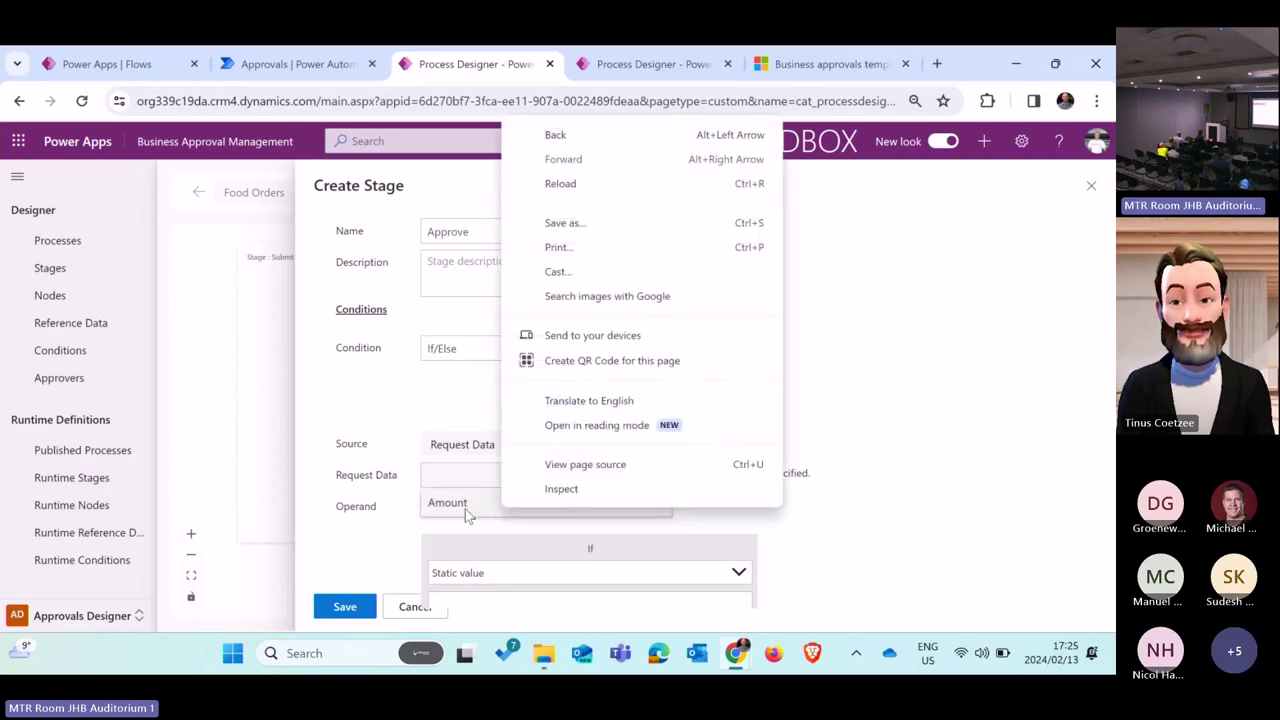
left_click(465, 509)
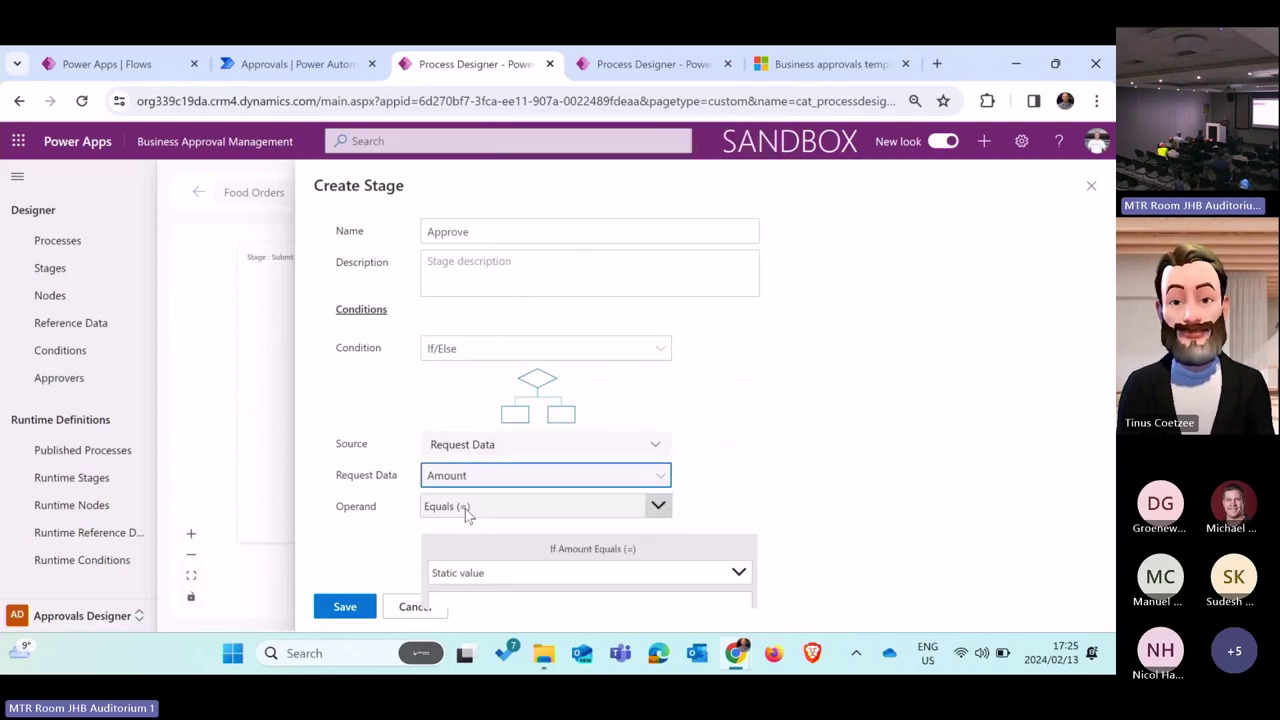
left_click(658, 506)
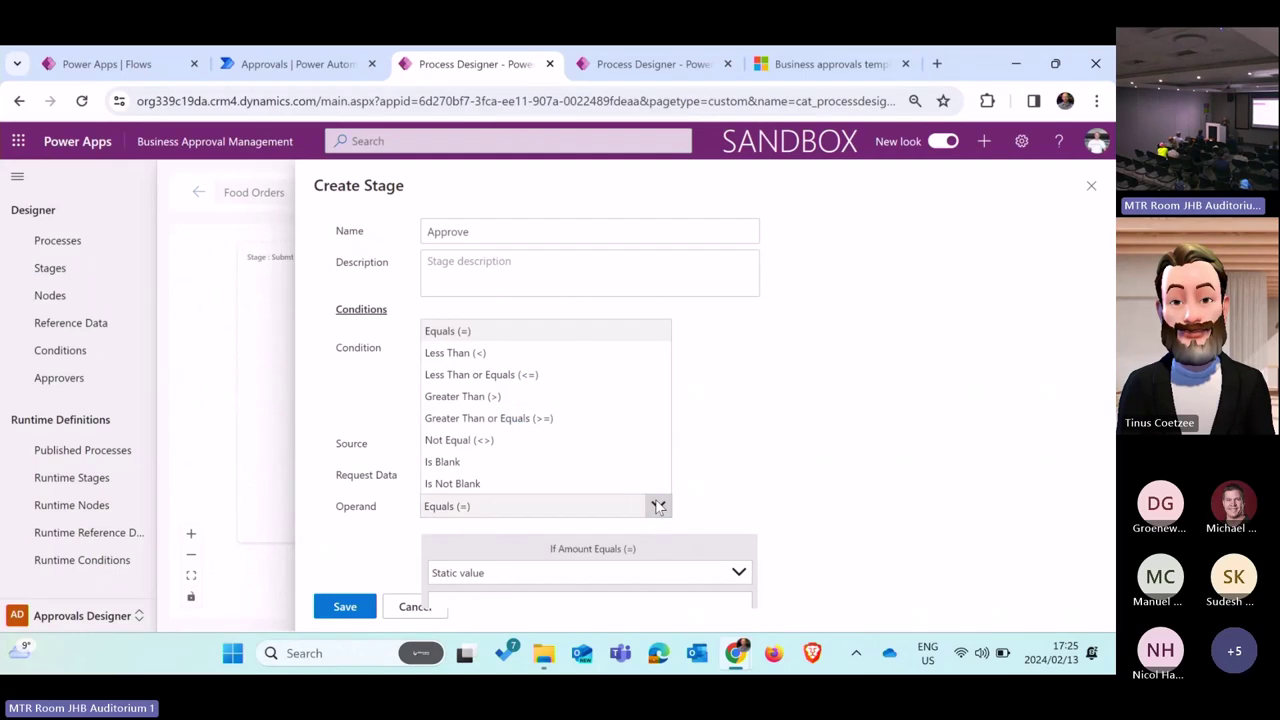
left_click(540, 397)
left_click(578, 606)
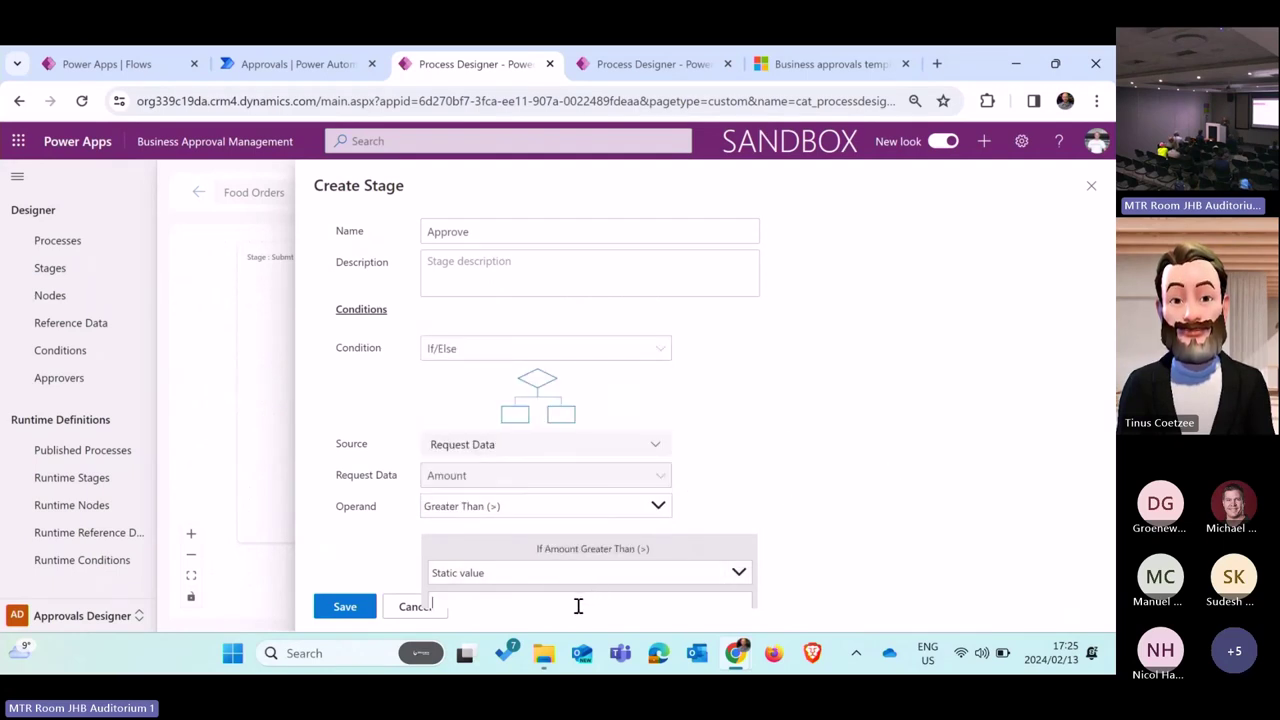
type("500")
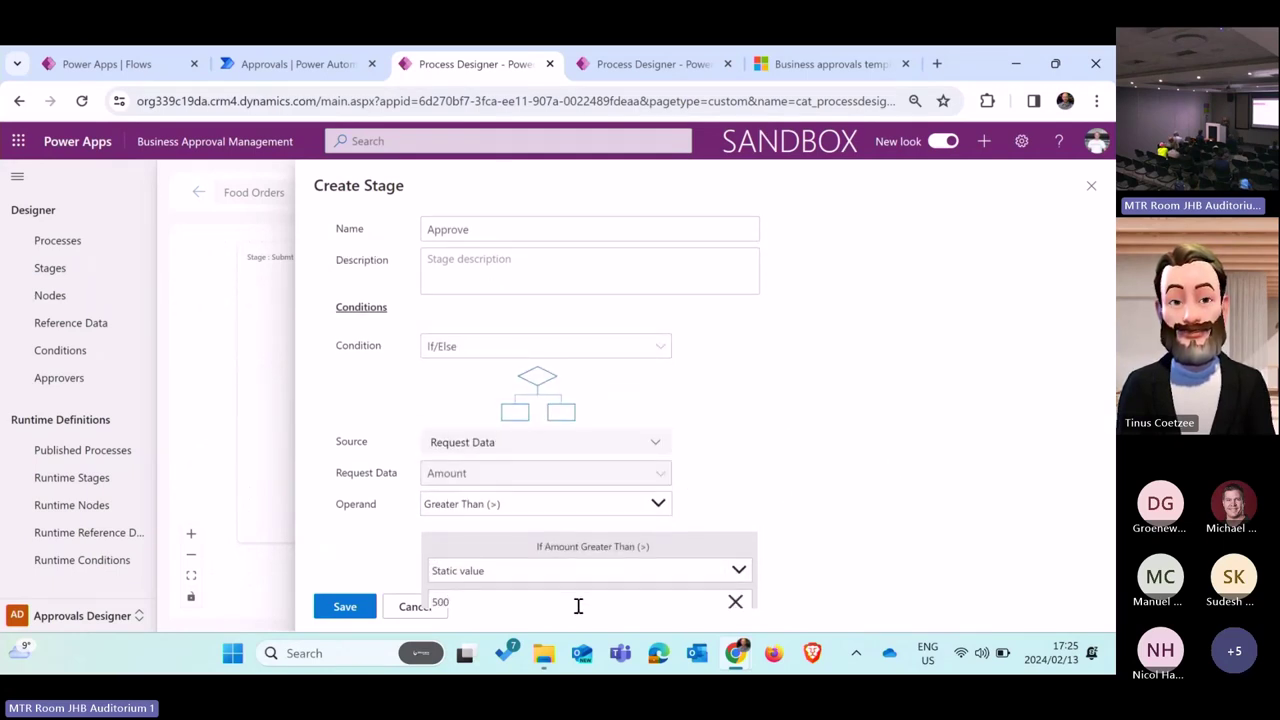
left_click(365, 616)
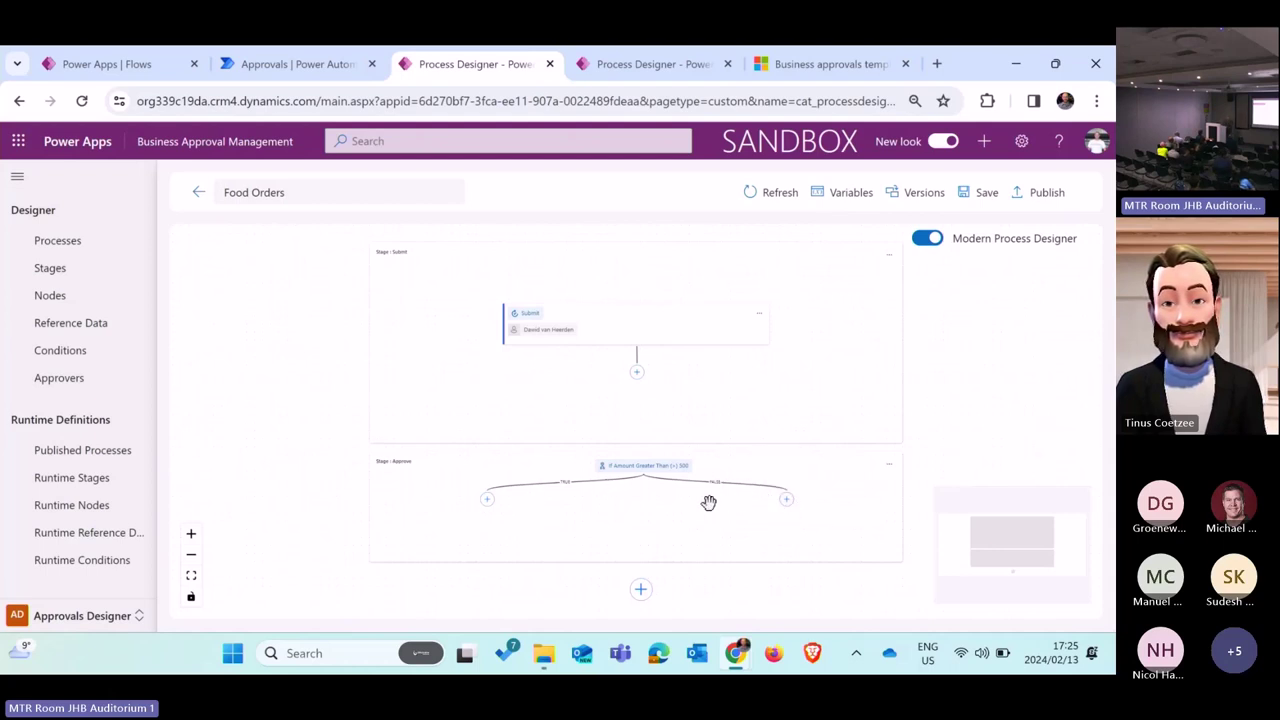
Step: Create an 'Exco Approval' node on the left branch with the searched user as approver, and save it
left_click(487, 500)
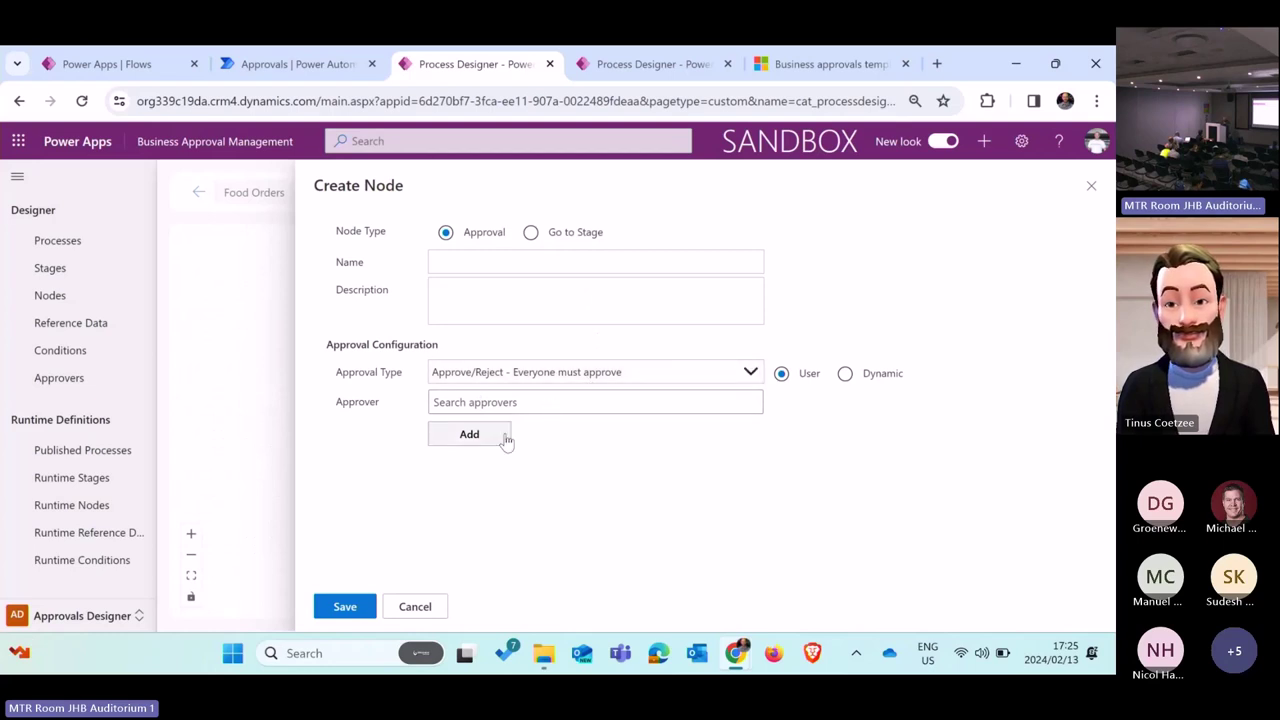
left_click(548, 398)
type("dawid")
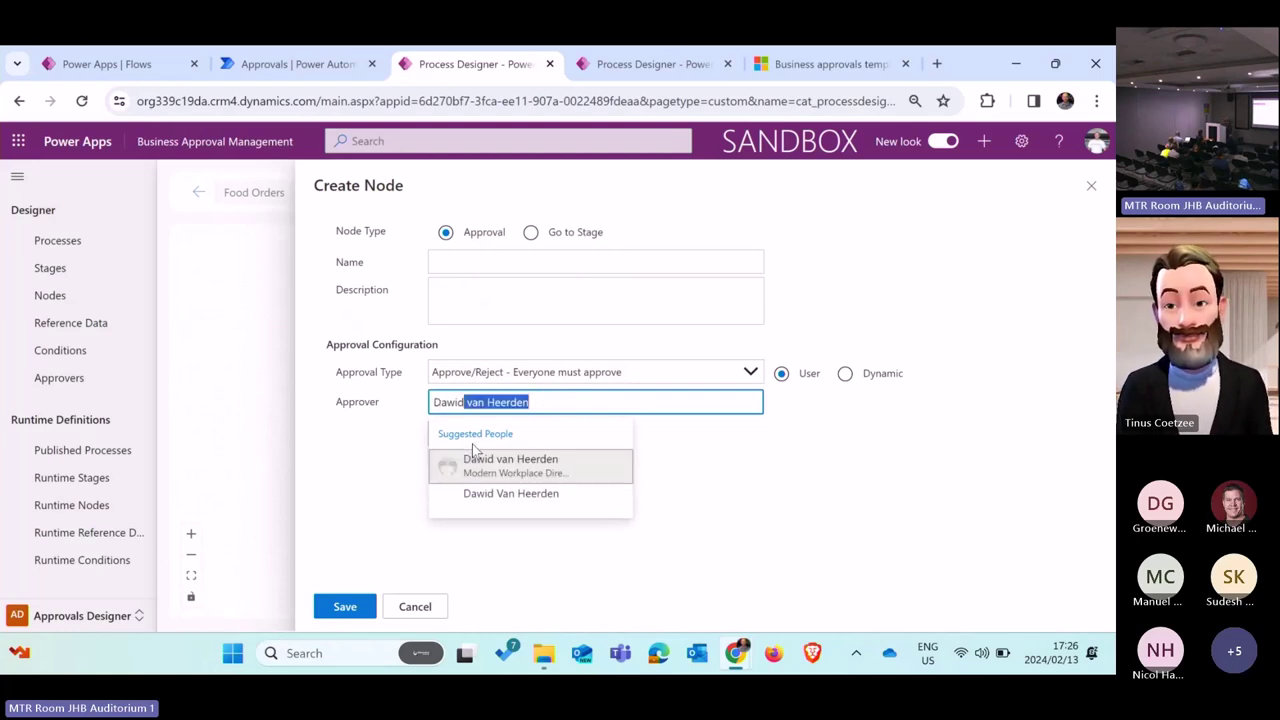
left_click(496, 466)
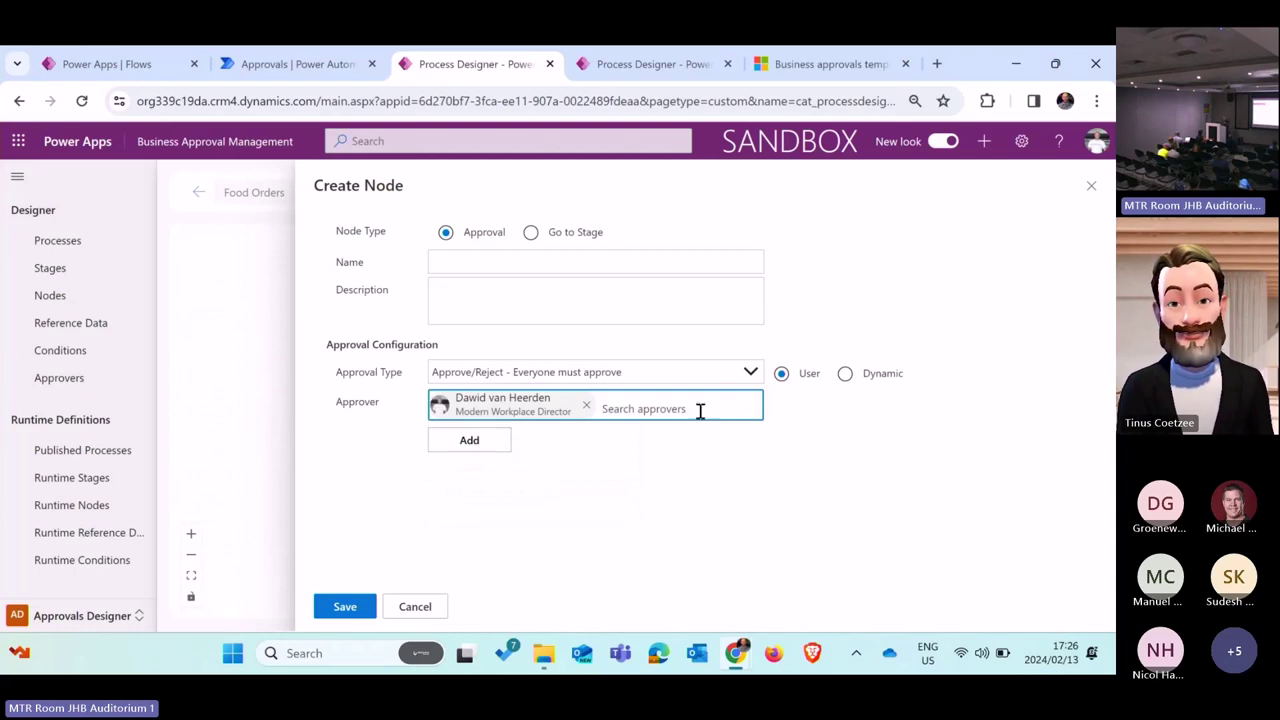
left_click(501, 266)
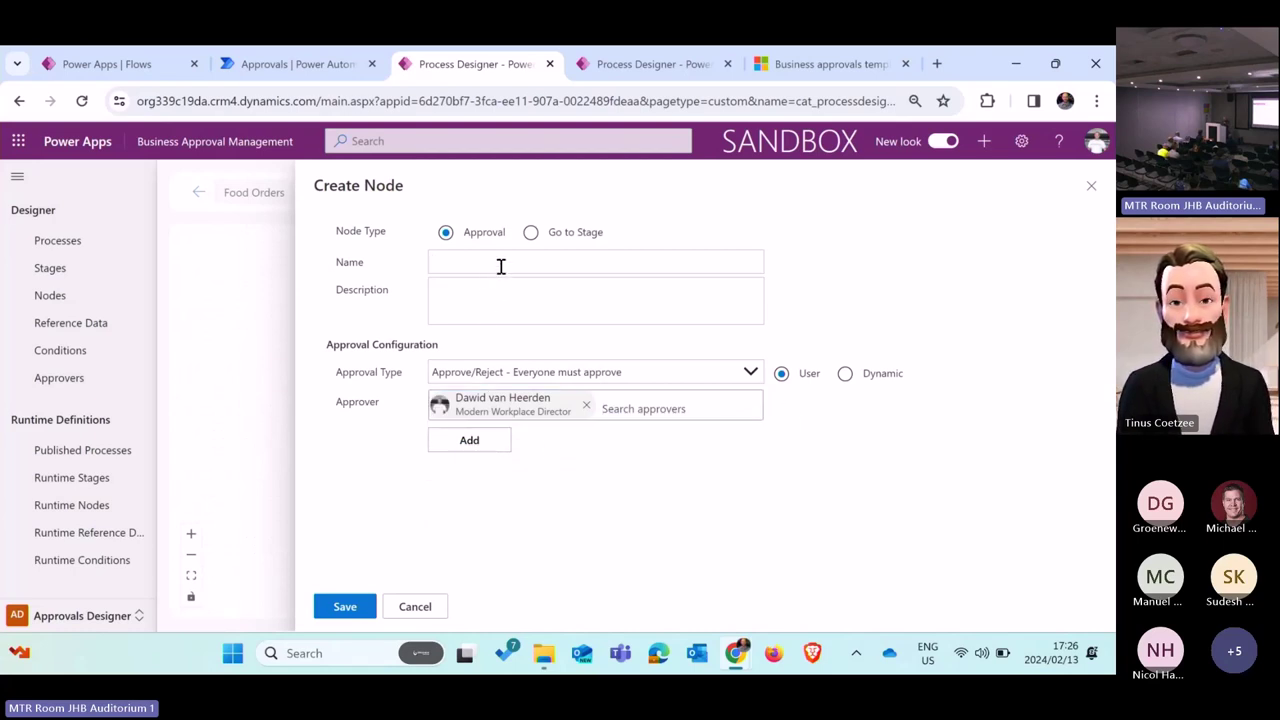
type("Exc")
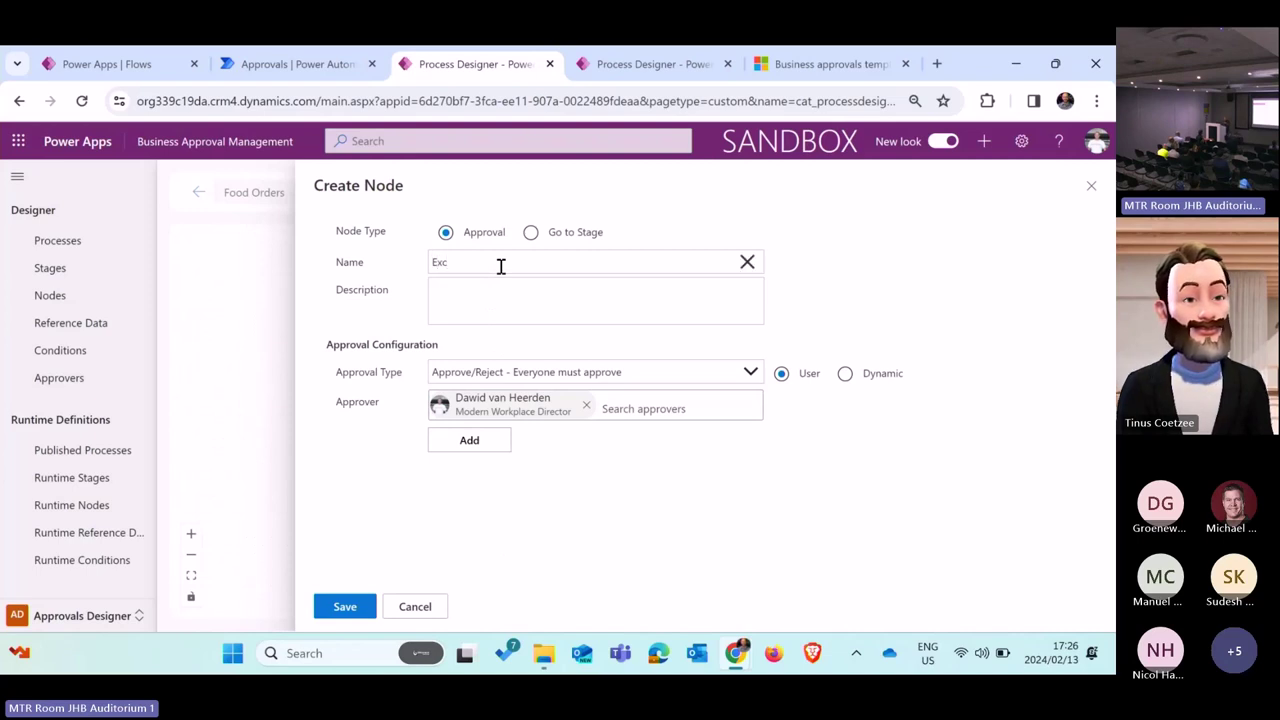
type("o A")
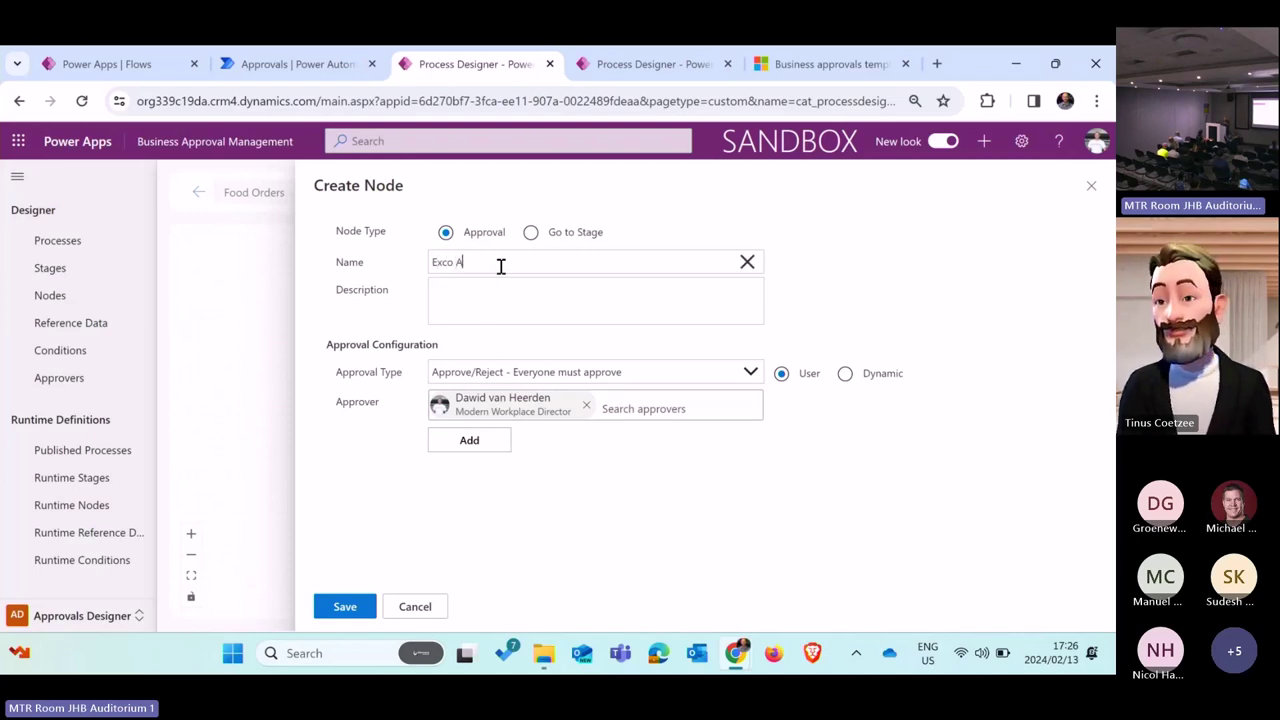
type("pproval")
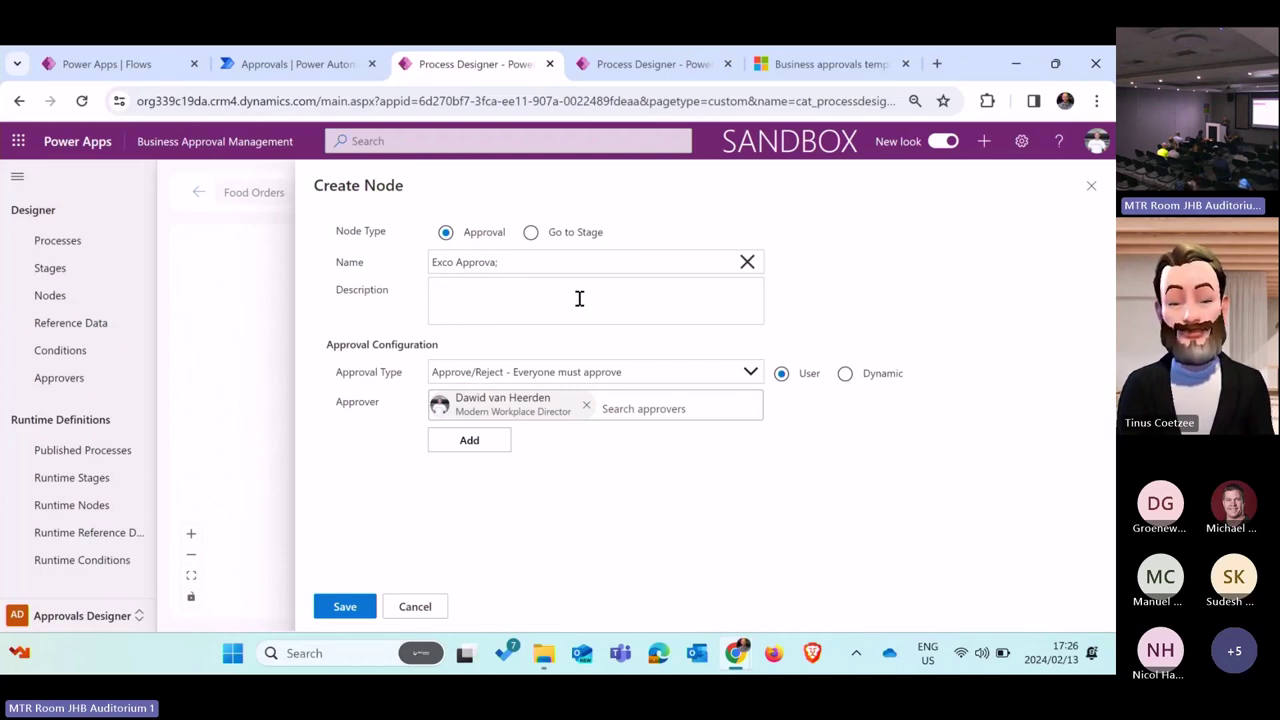
left_click(469, 438)
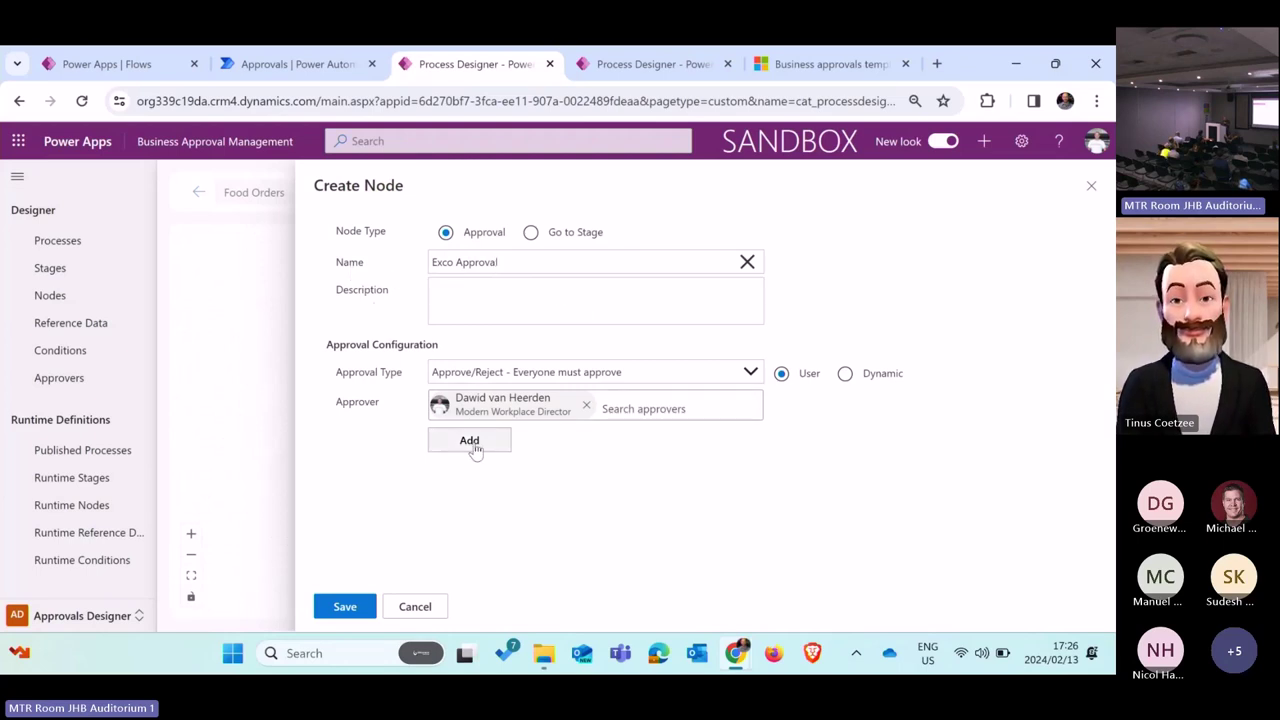
left_click(345, 606)
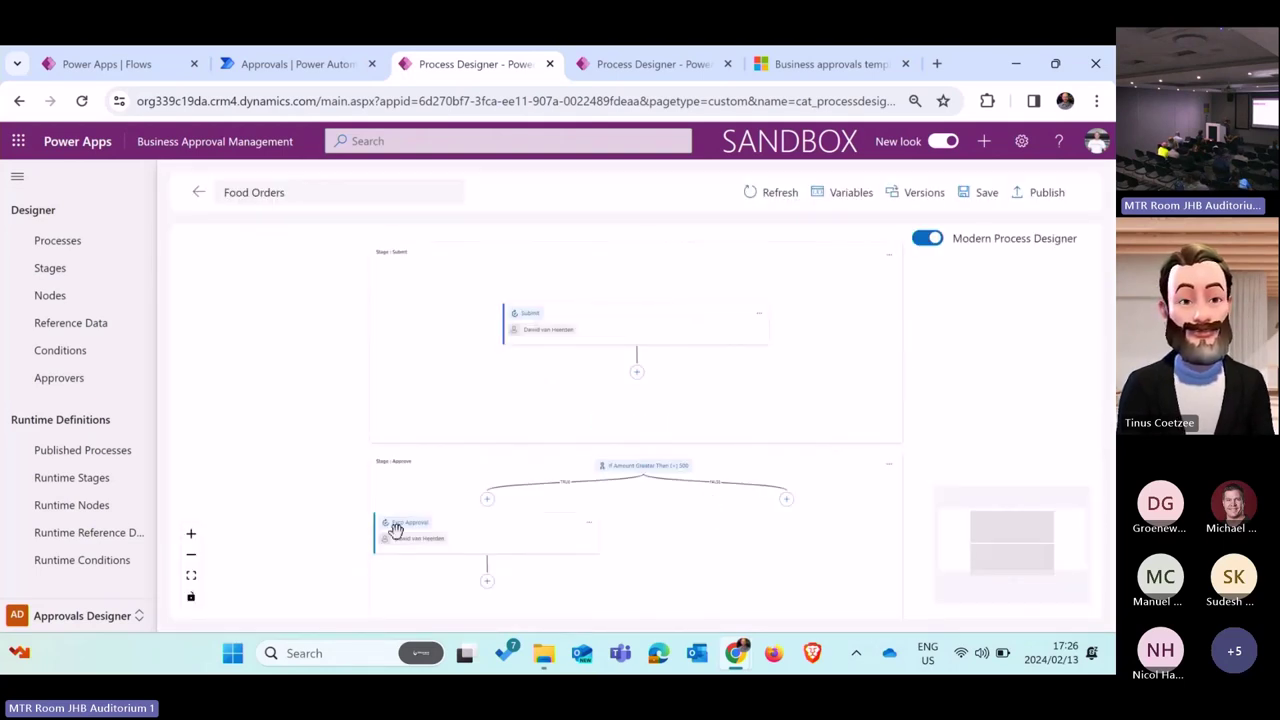
Step: Zoom in on the stages, save Food Orders, and open the Publish panel for version 2
left_click(191, 534)
left_click(191, 538)
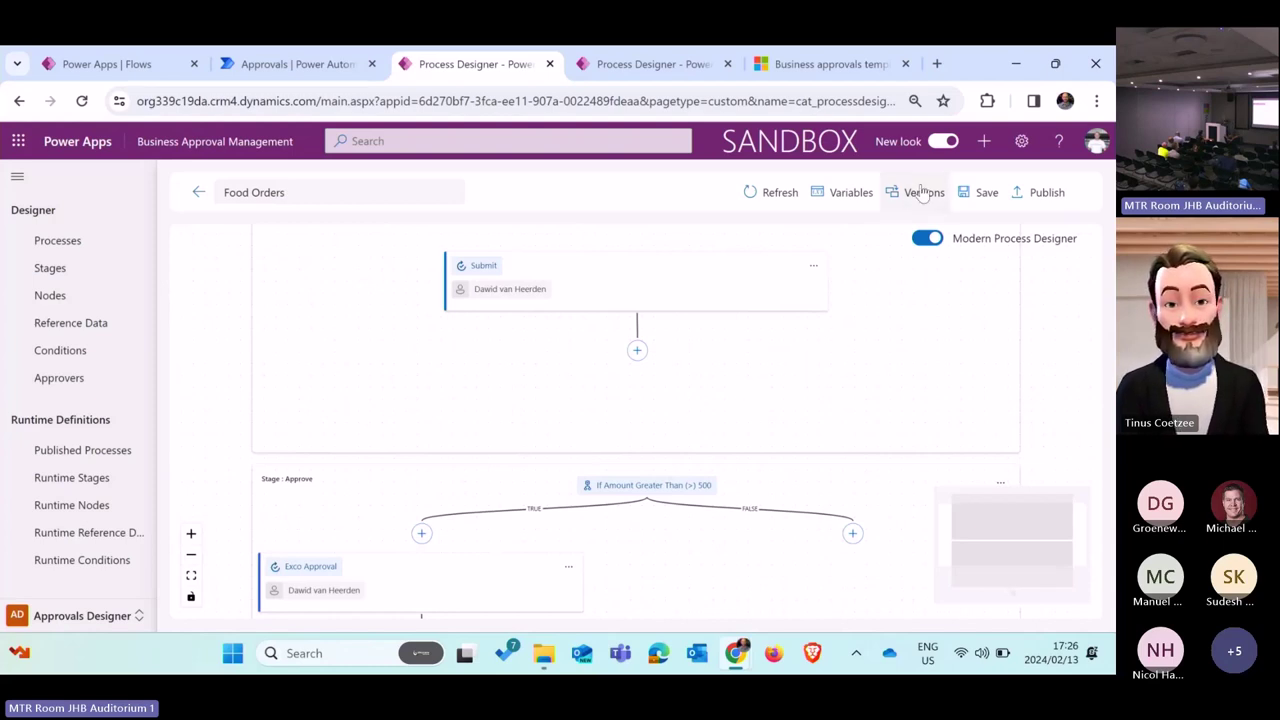
left_click(987, 194)
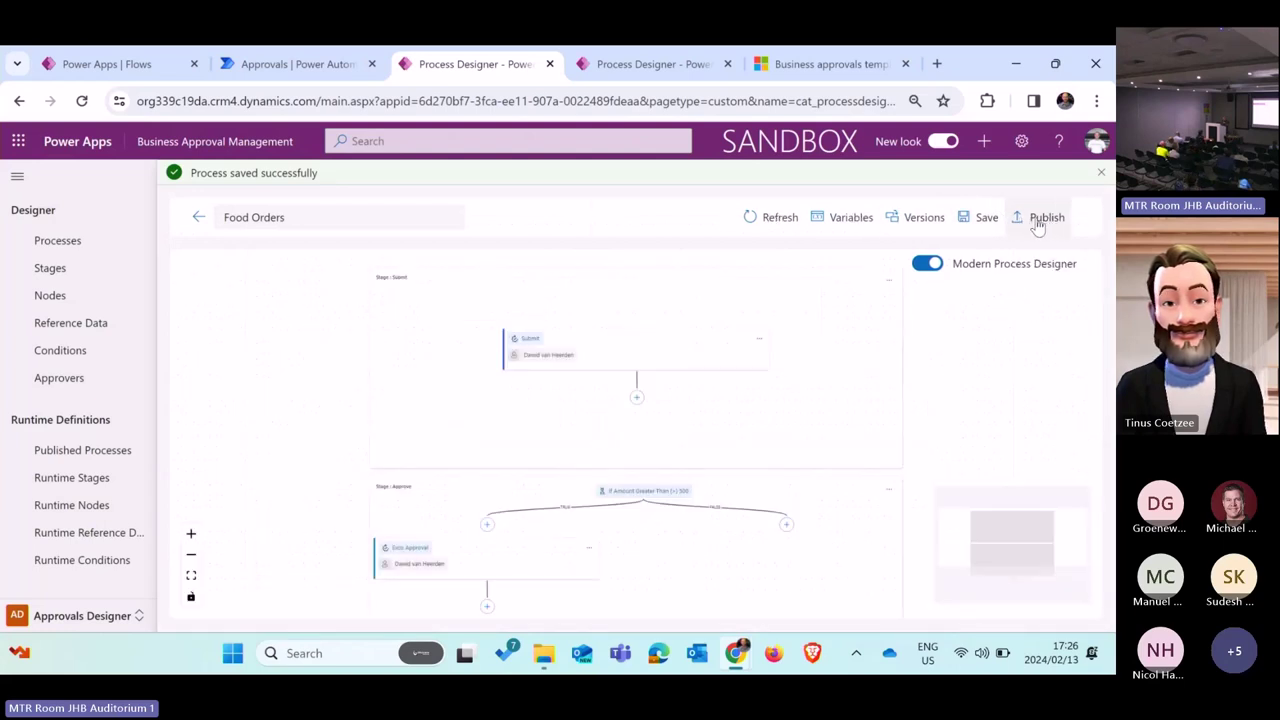
left_click(1040, 218)
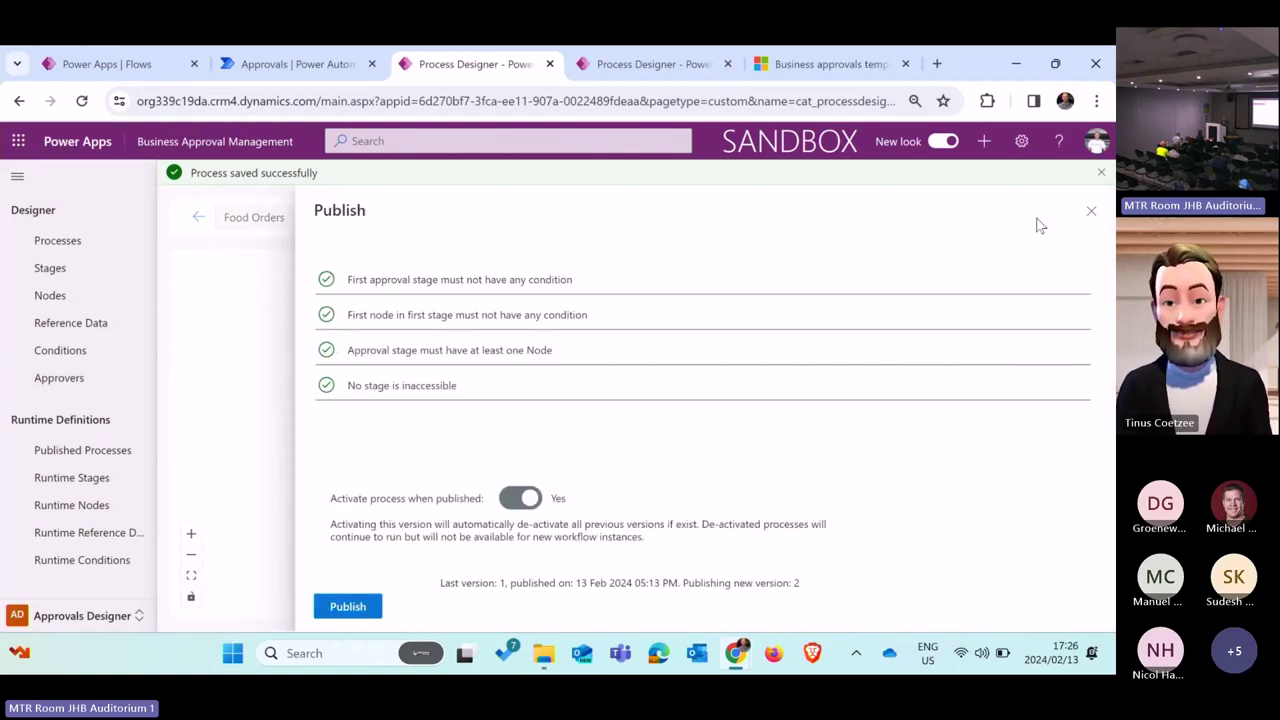
Step: Publish Food Orders version 2, refresh until it shows Active, and close the panel
left_click(333, 614)
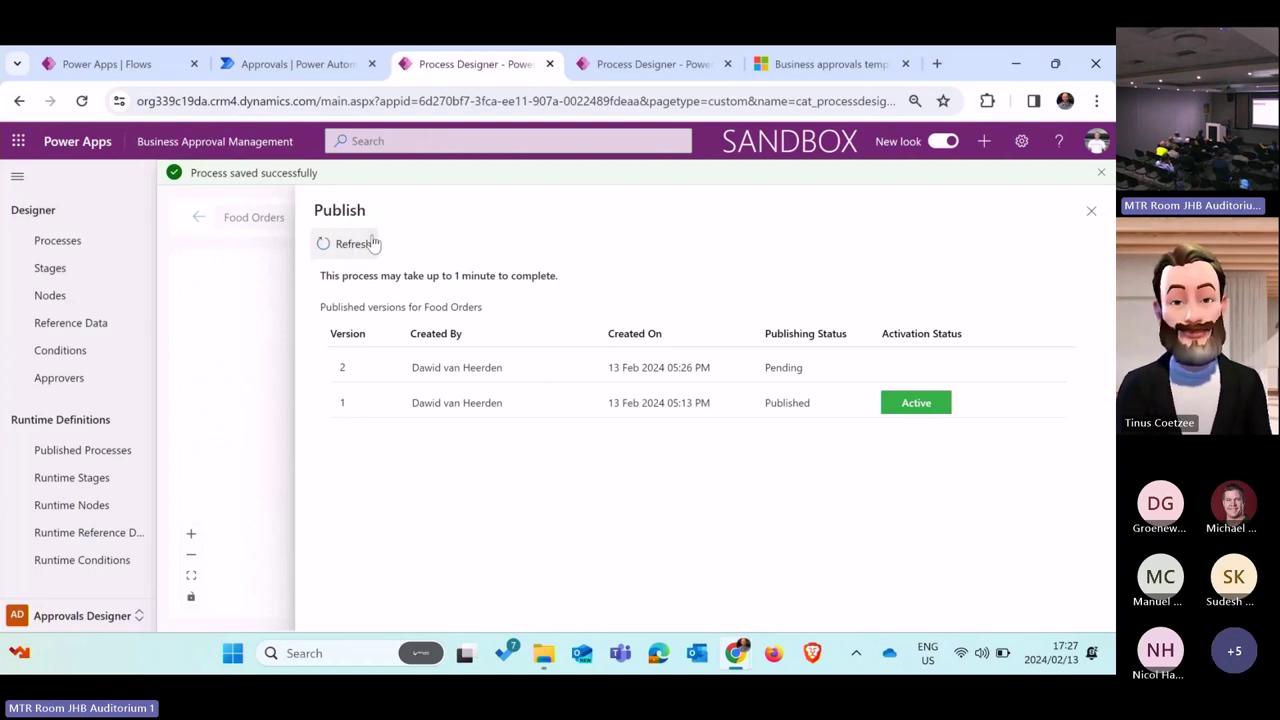
left_click(352, 246)
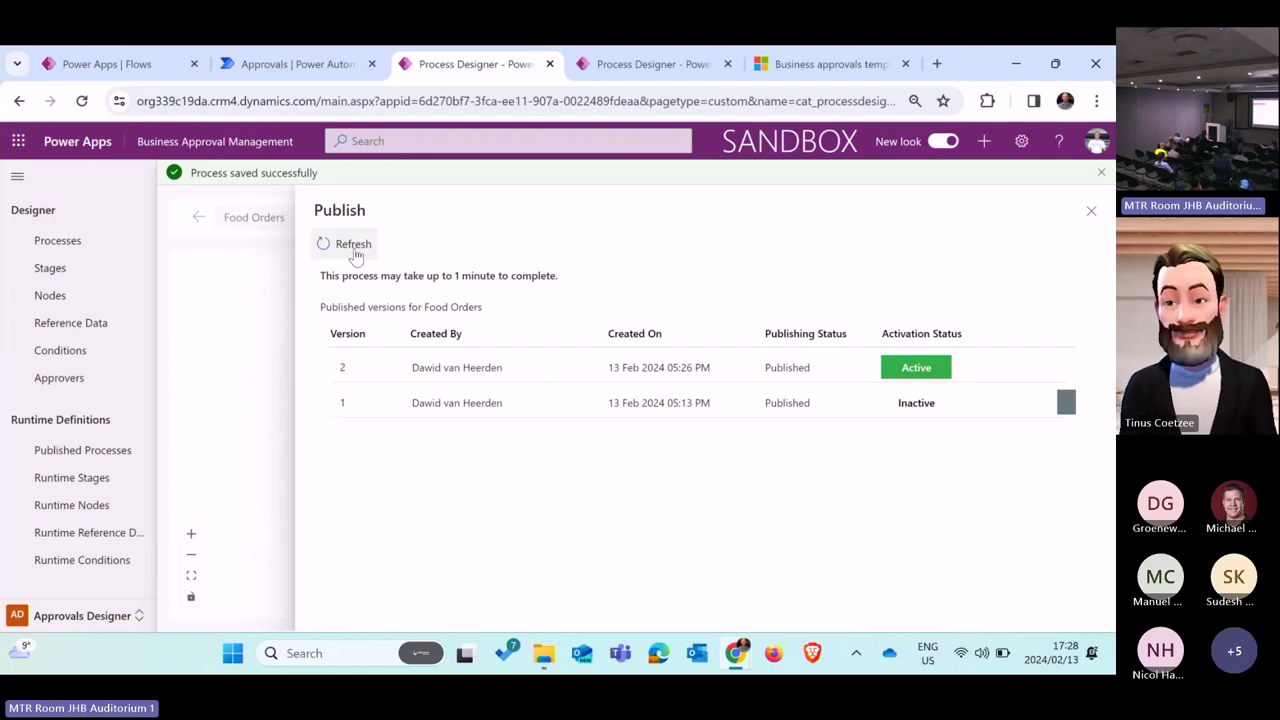
left_click(1090, 210)
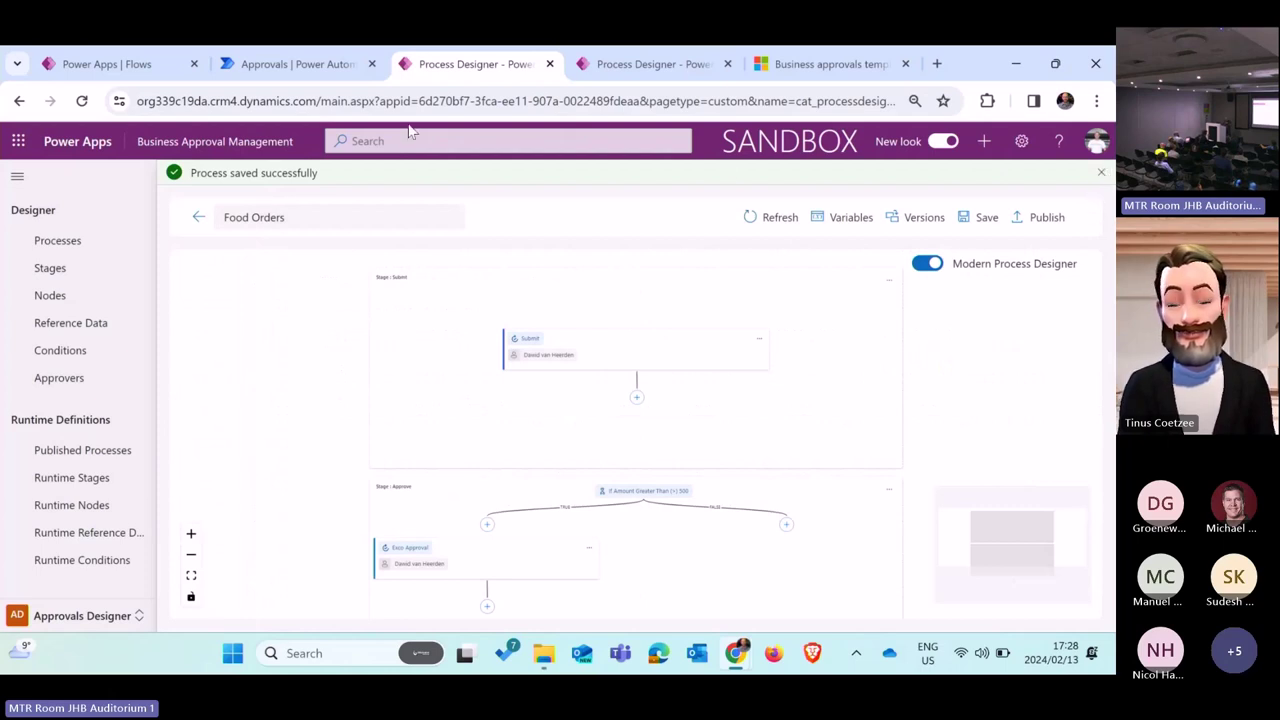
Step: Reload the approvals page to confirm none are pending, then return to the Approval Kit flow run page
left_click(316, 62)
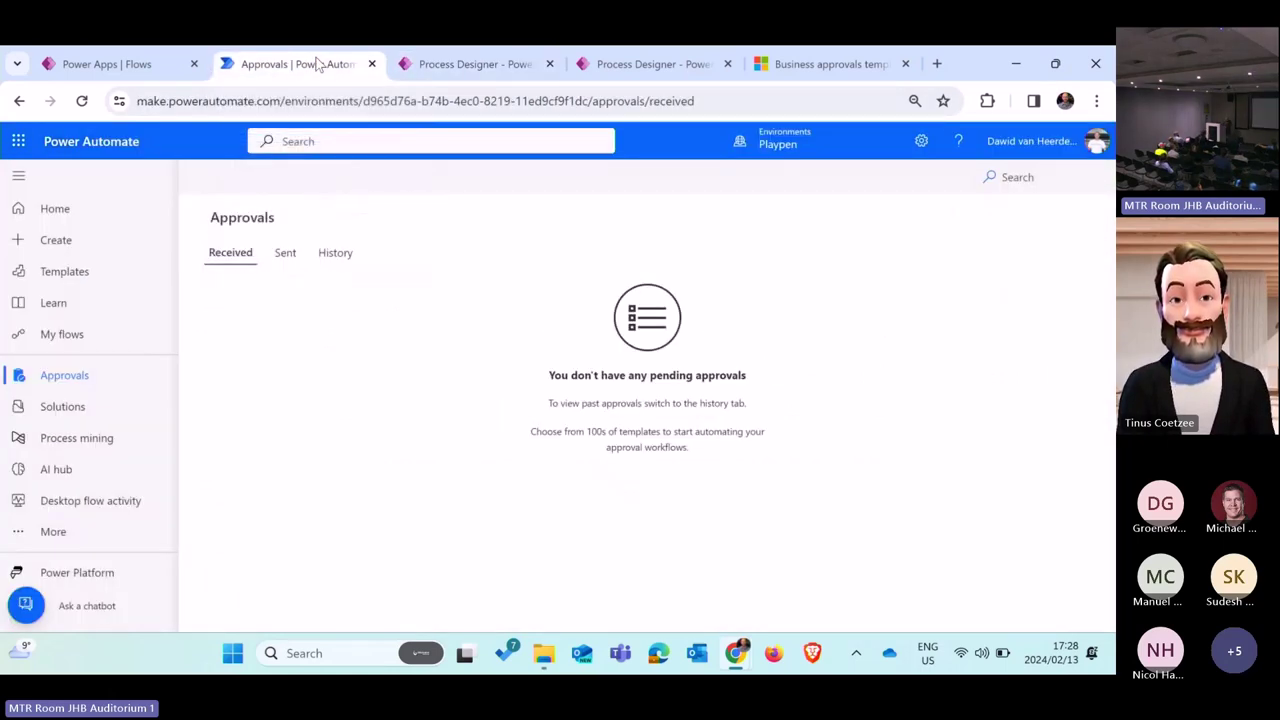
left_click(82, 101)
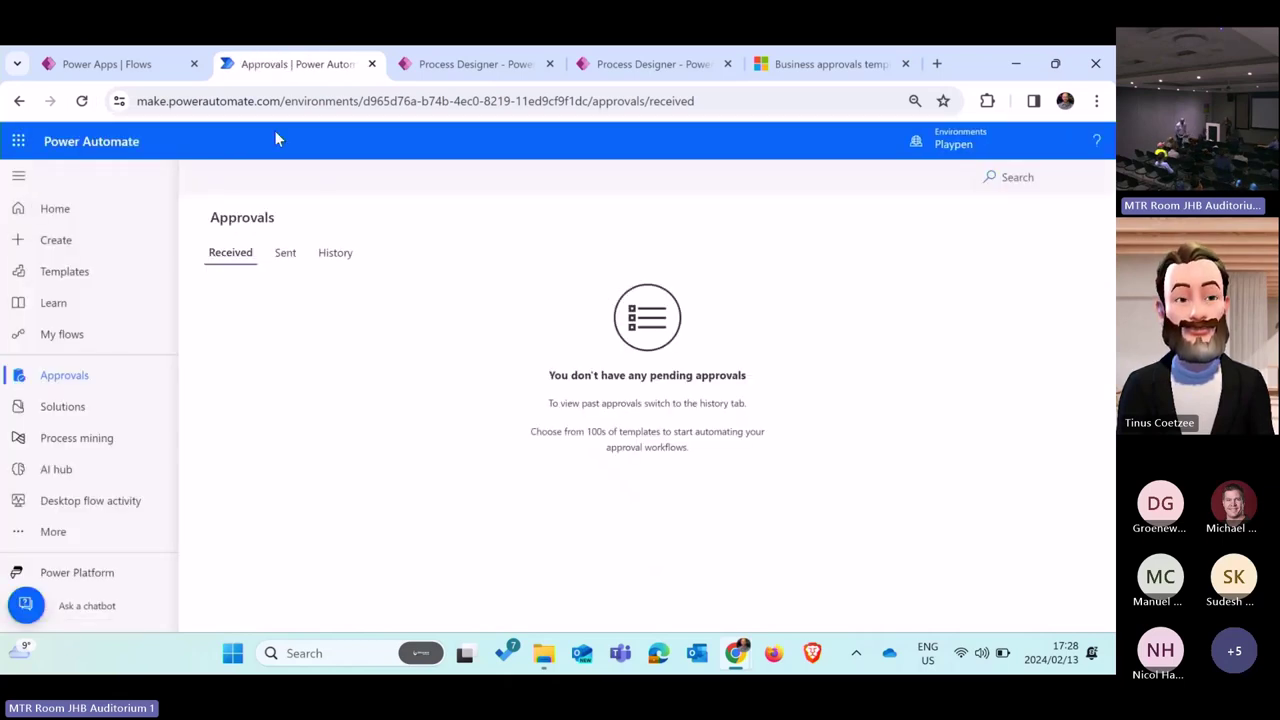
left_click(460, 68)
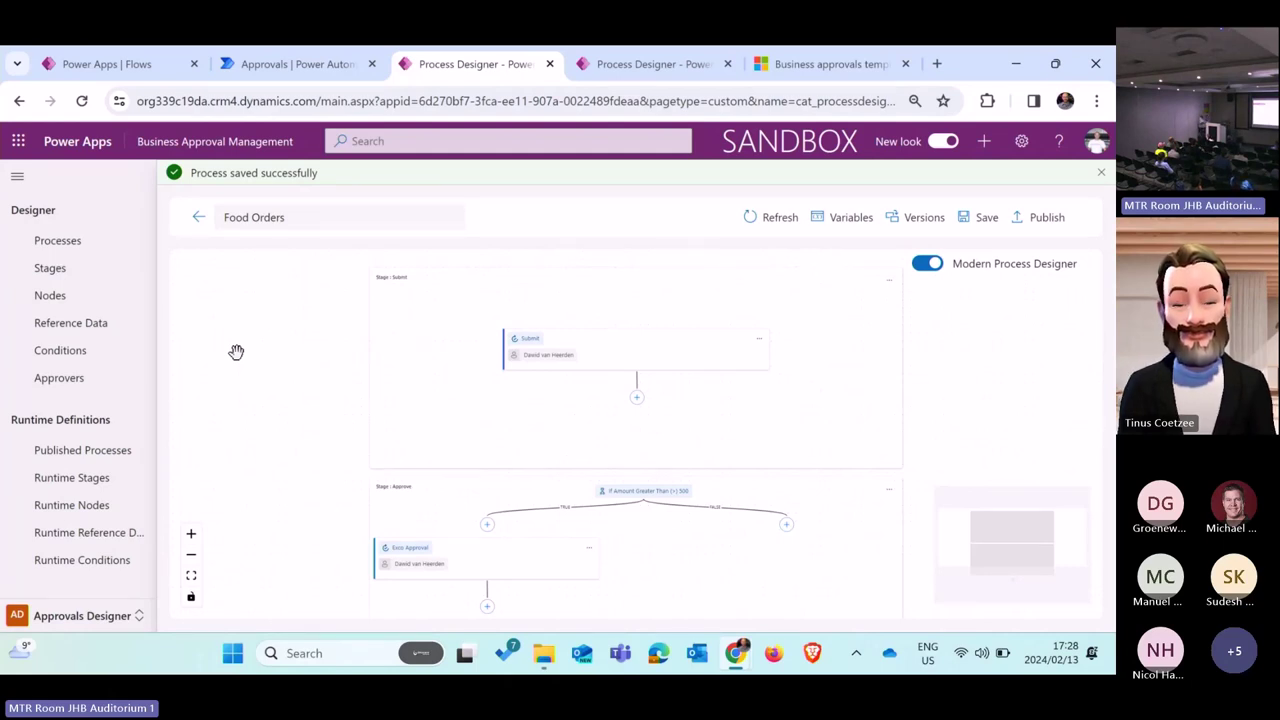
left_click(292, 64)
left_click(655, 64)
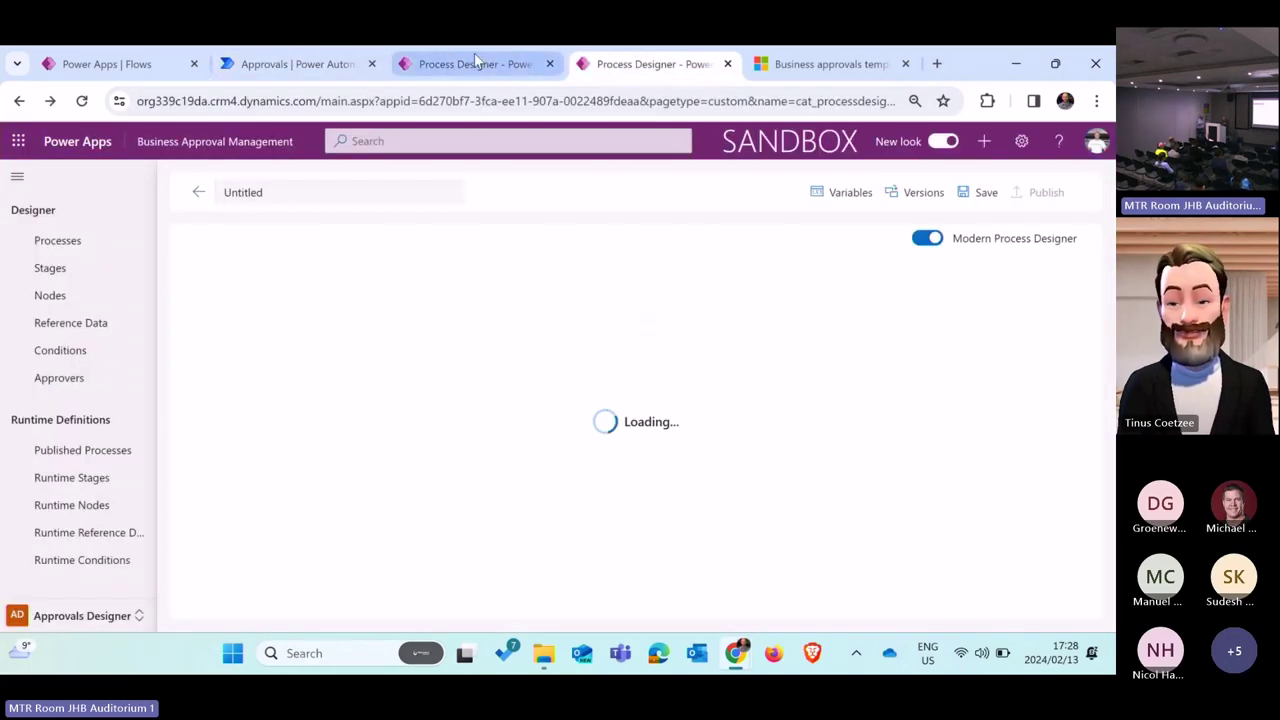
left_click(474, 63)
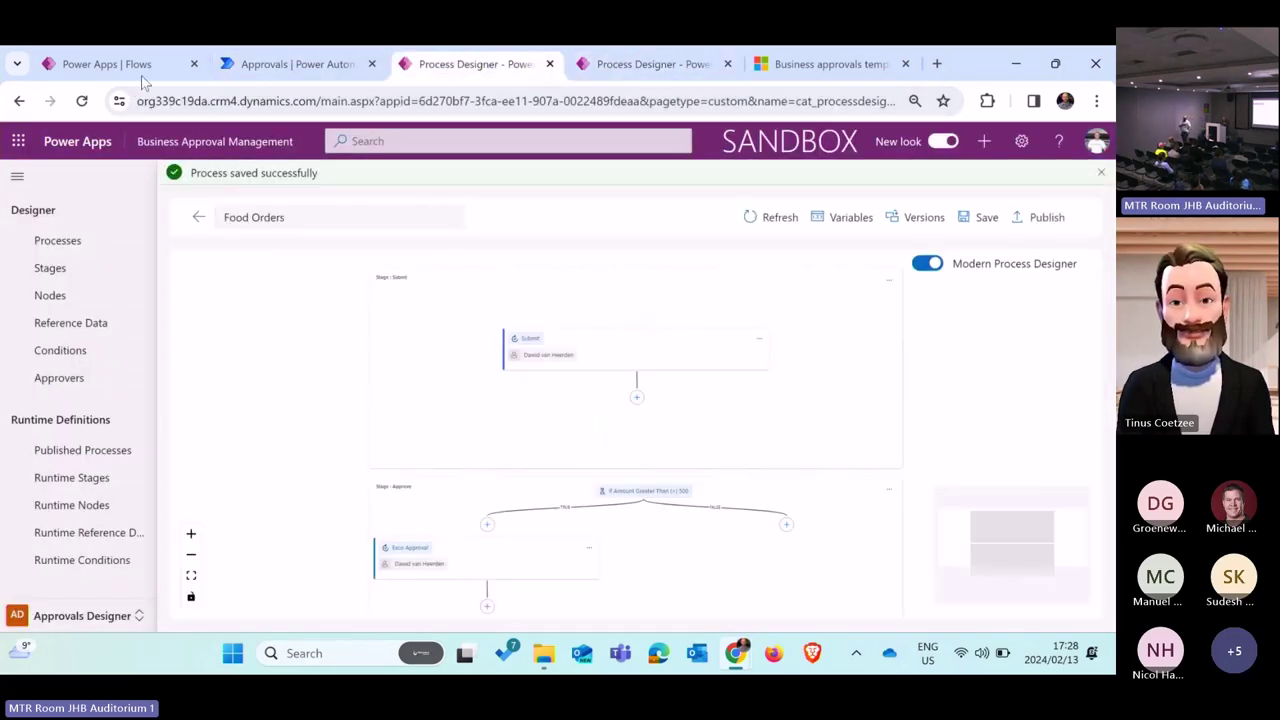
left_click(139, 70)
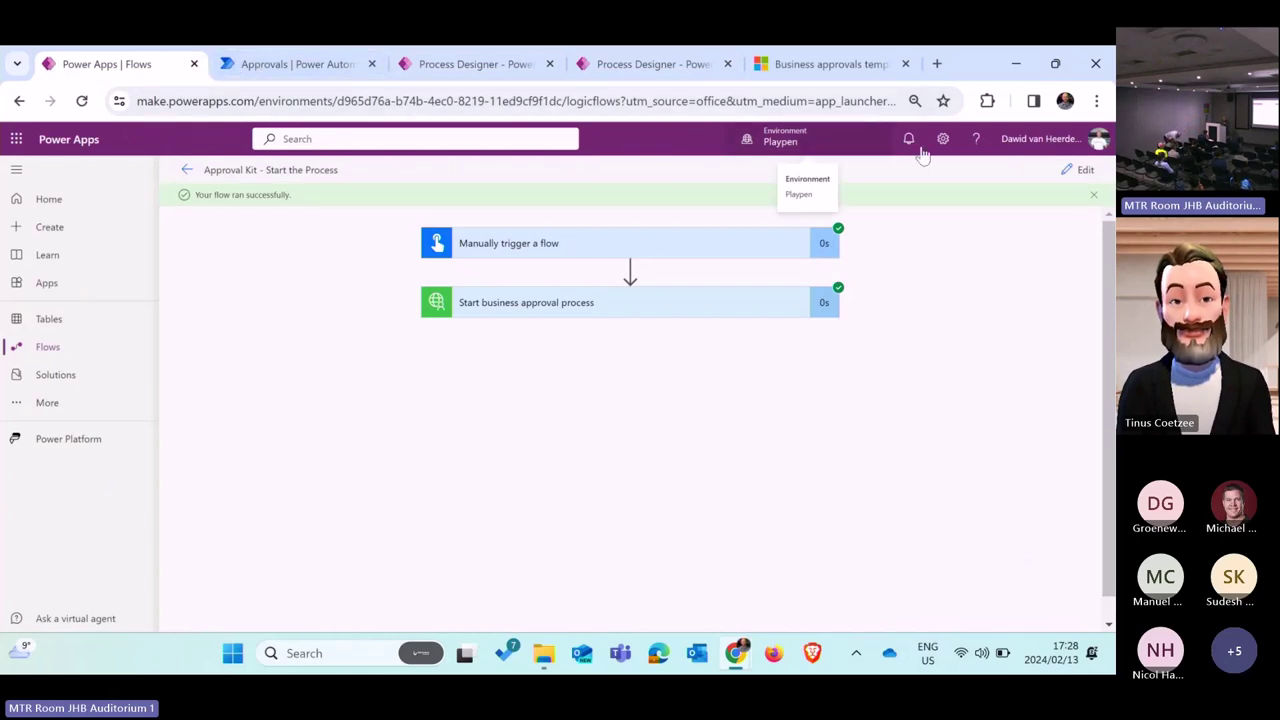
Step: Open the Approval Kit - Start the Process flow and expand its Start business approval process action
left_click(185, 176)
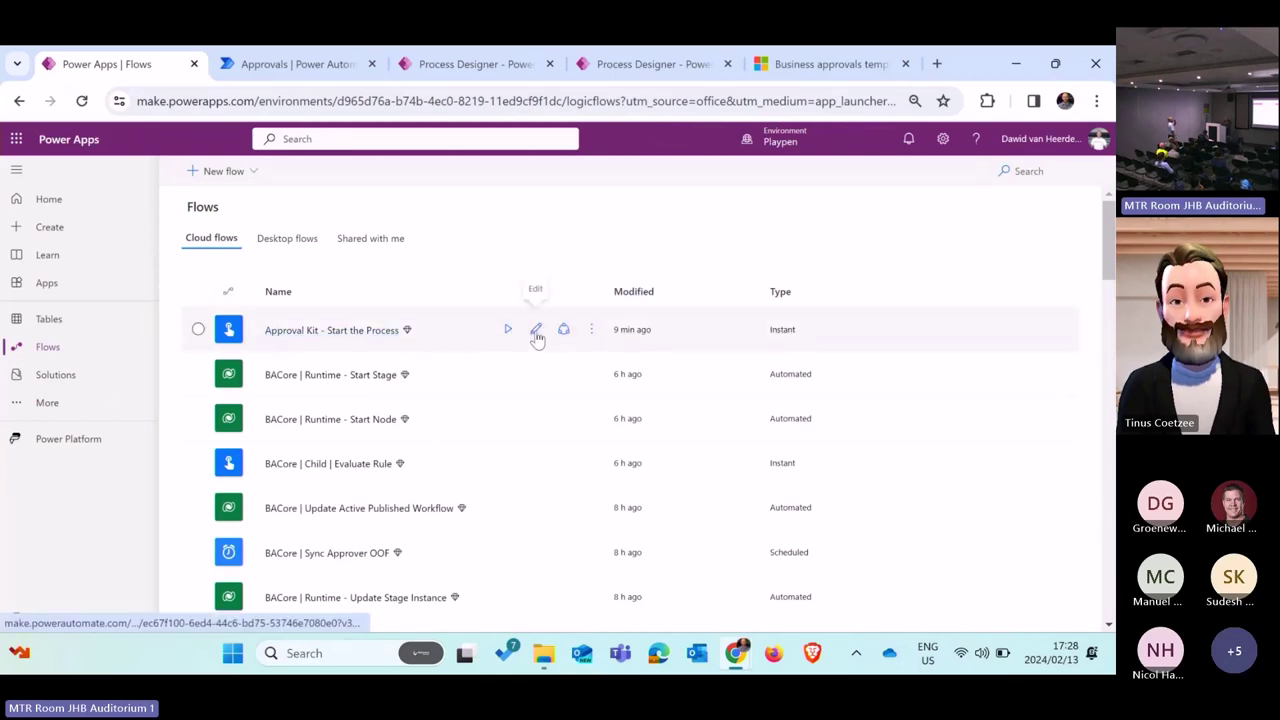
left_click(536, 335)
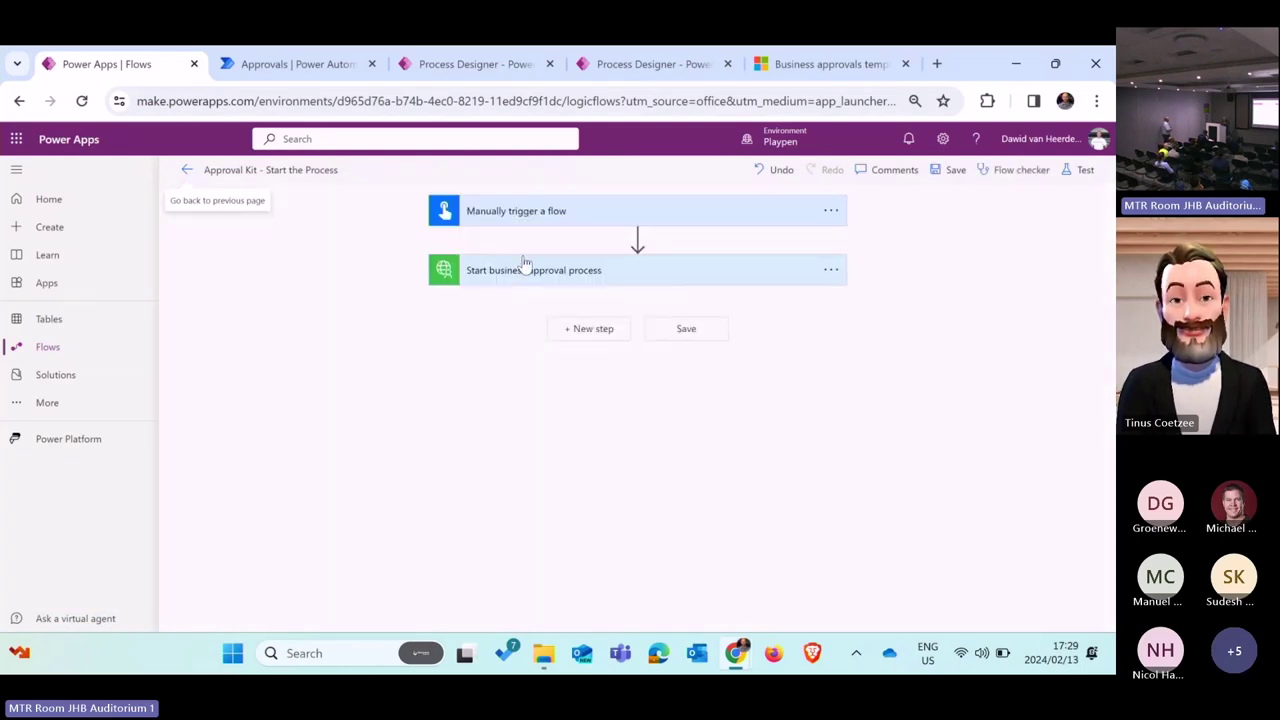
left_click(525, 265)
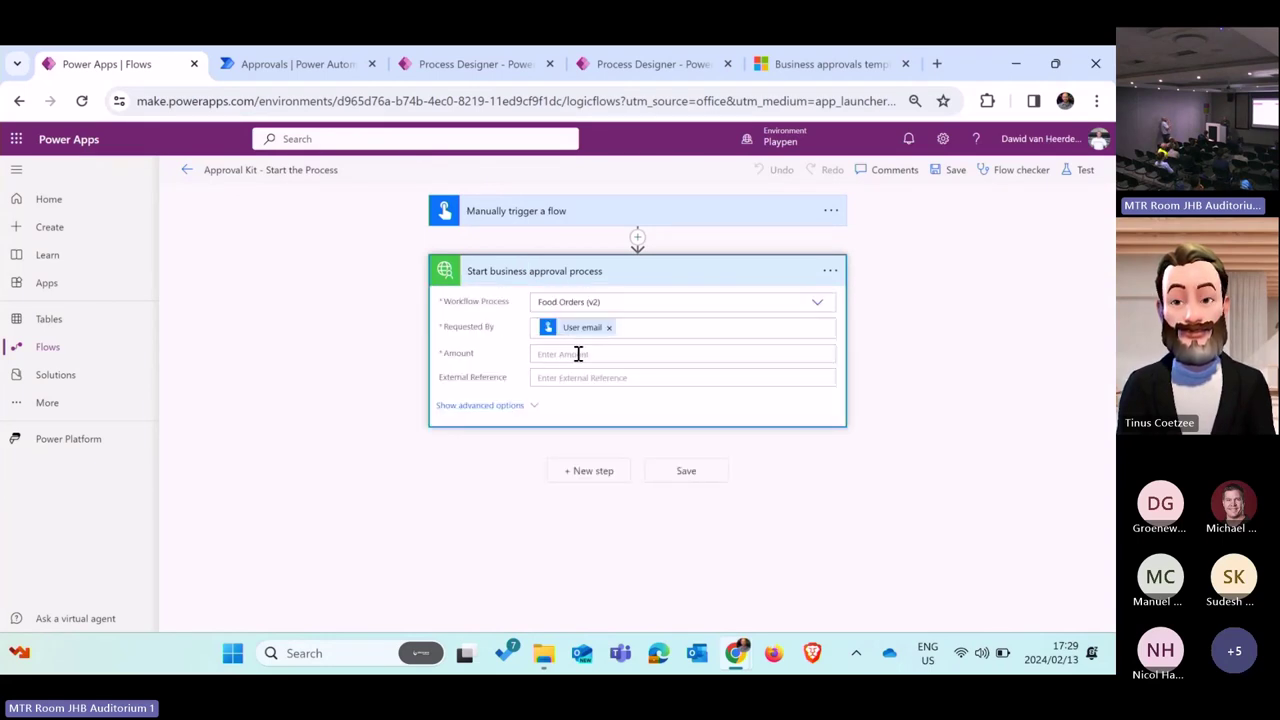
left_click(577, 355)
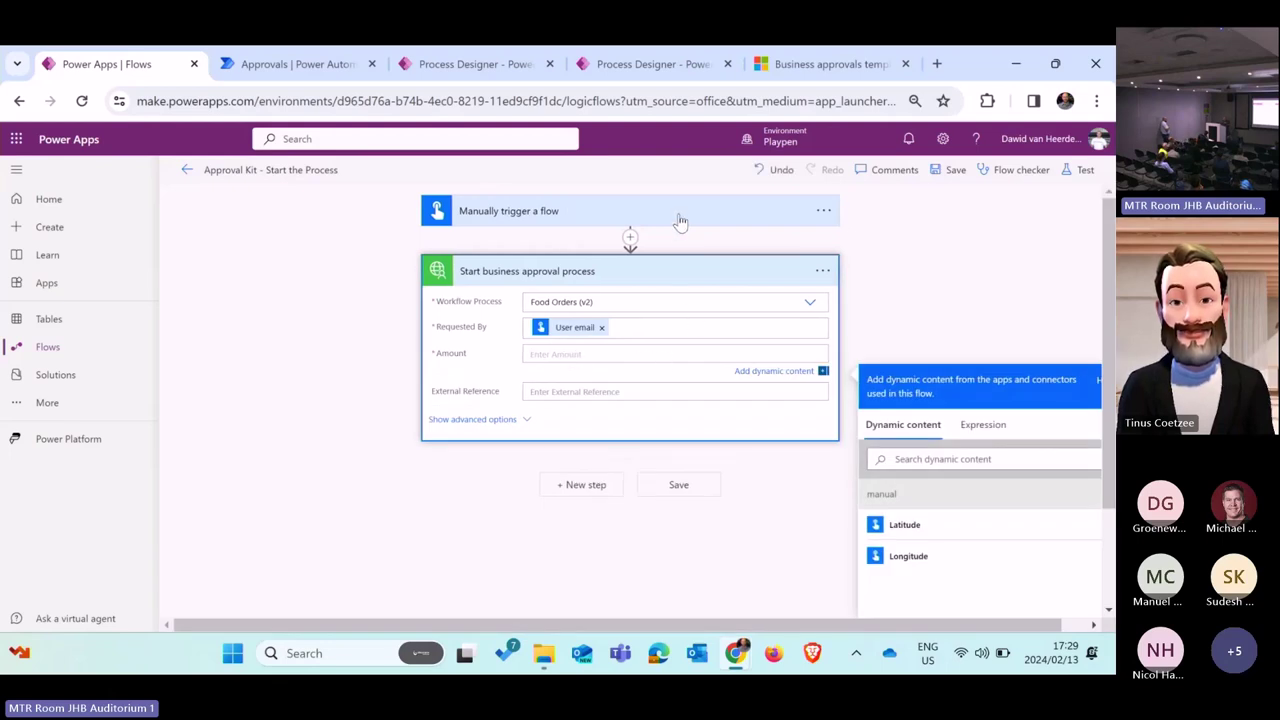
Step: Add a Number input to the trigger, map it to Amount, and keep Food Orders (v2)
left_click(679, 218)
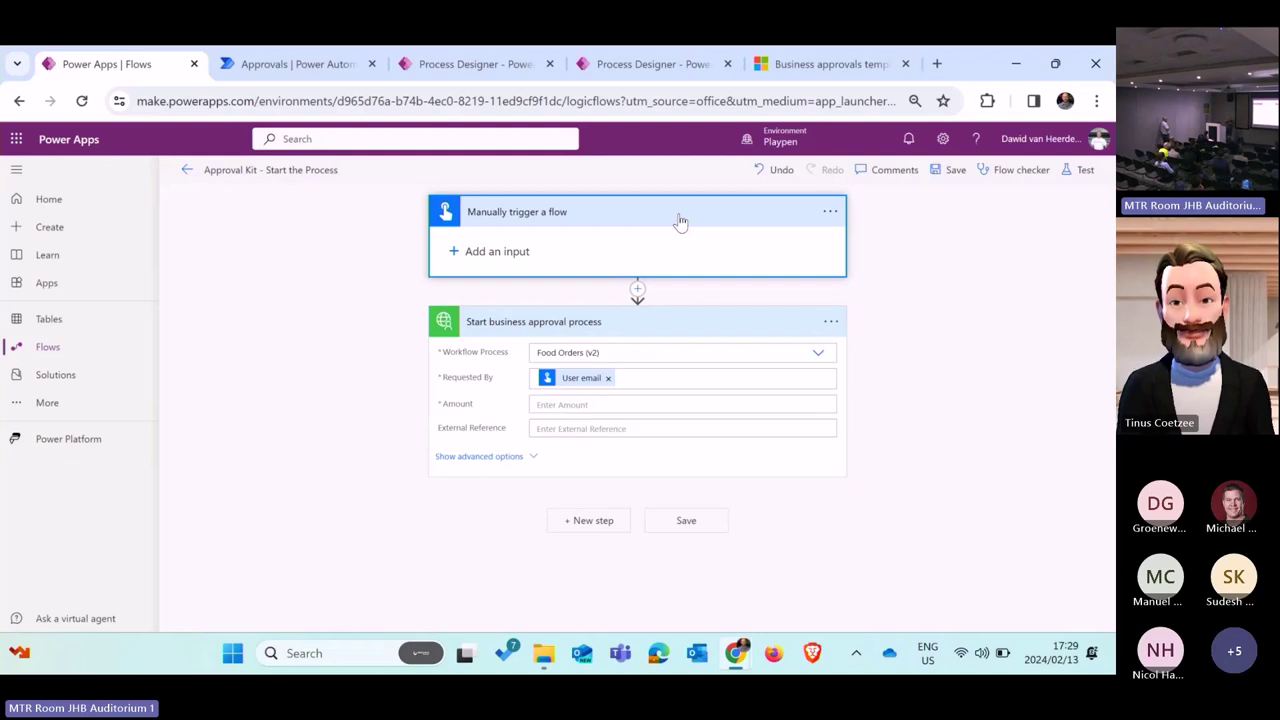
left_click(490, 255)
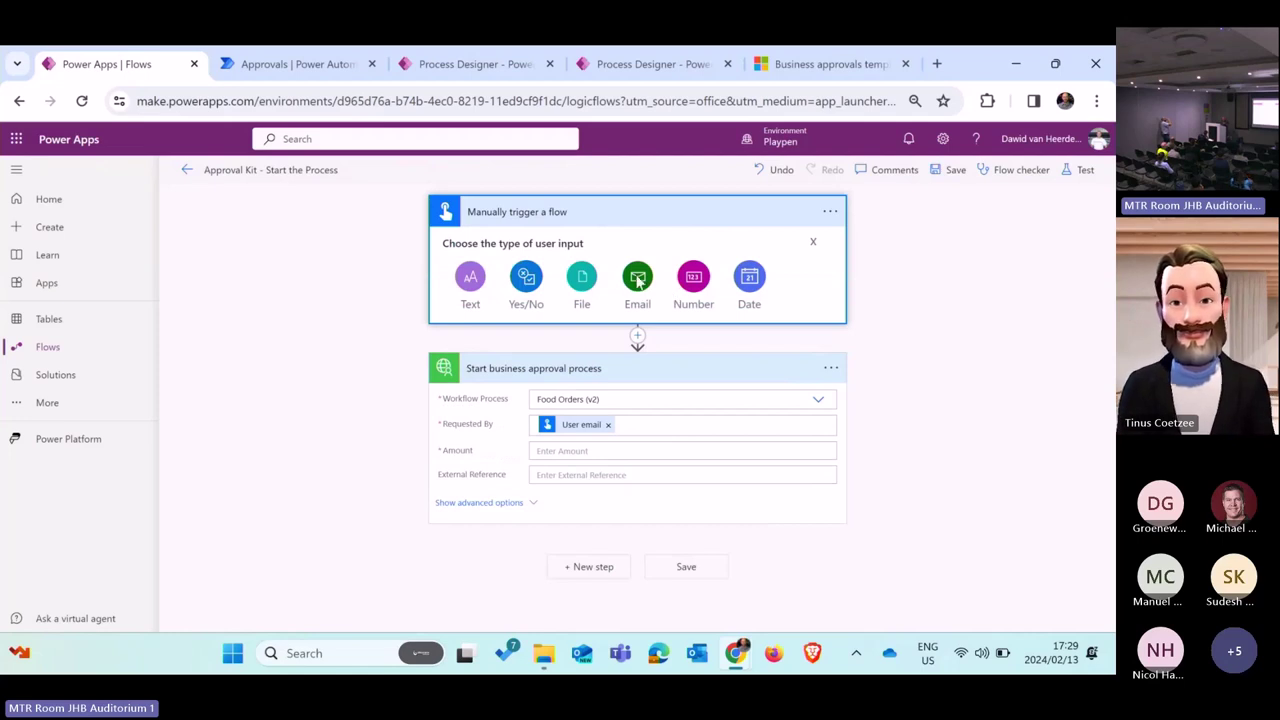
left_click(693, 279)
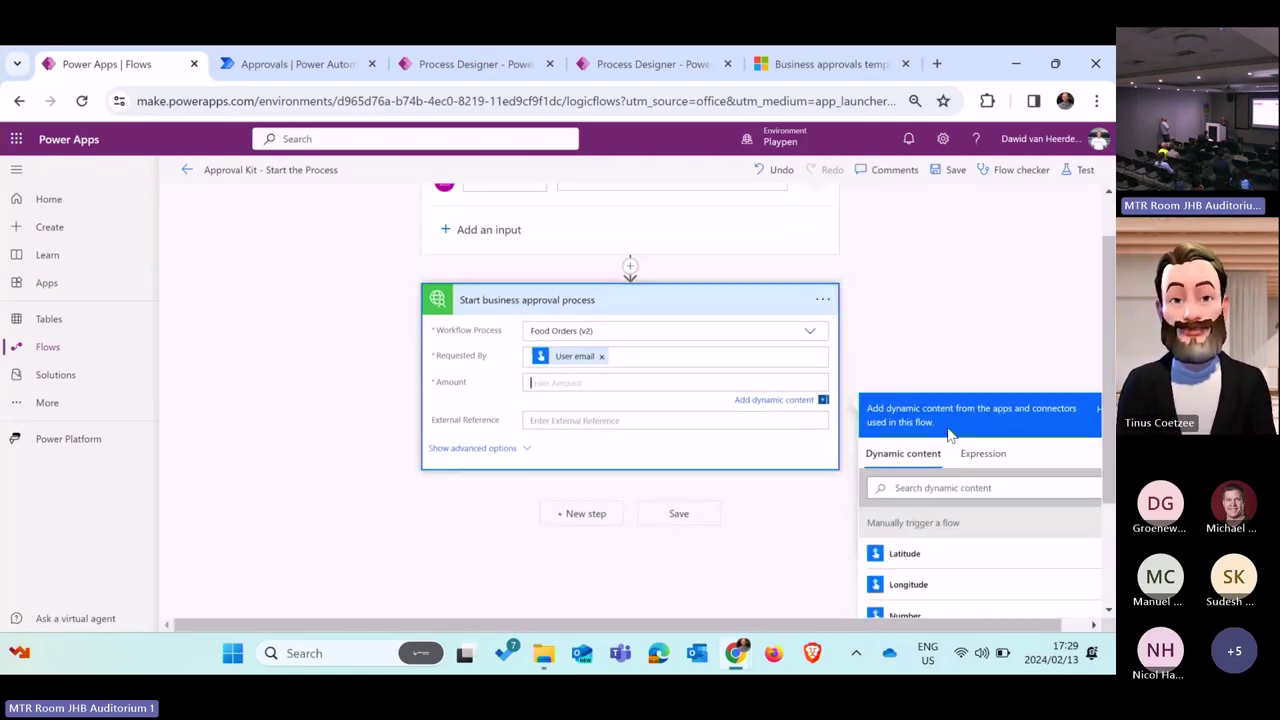
left_click(910, 512)
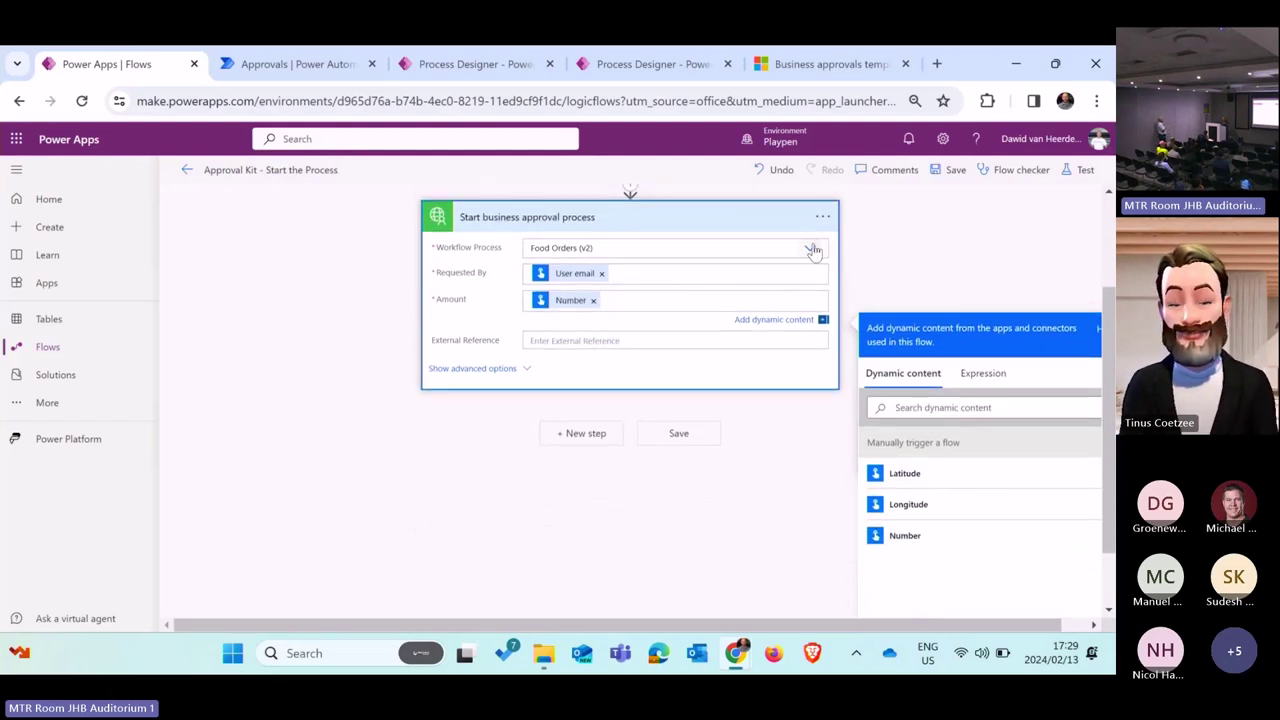
left_click(810, 248)
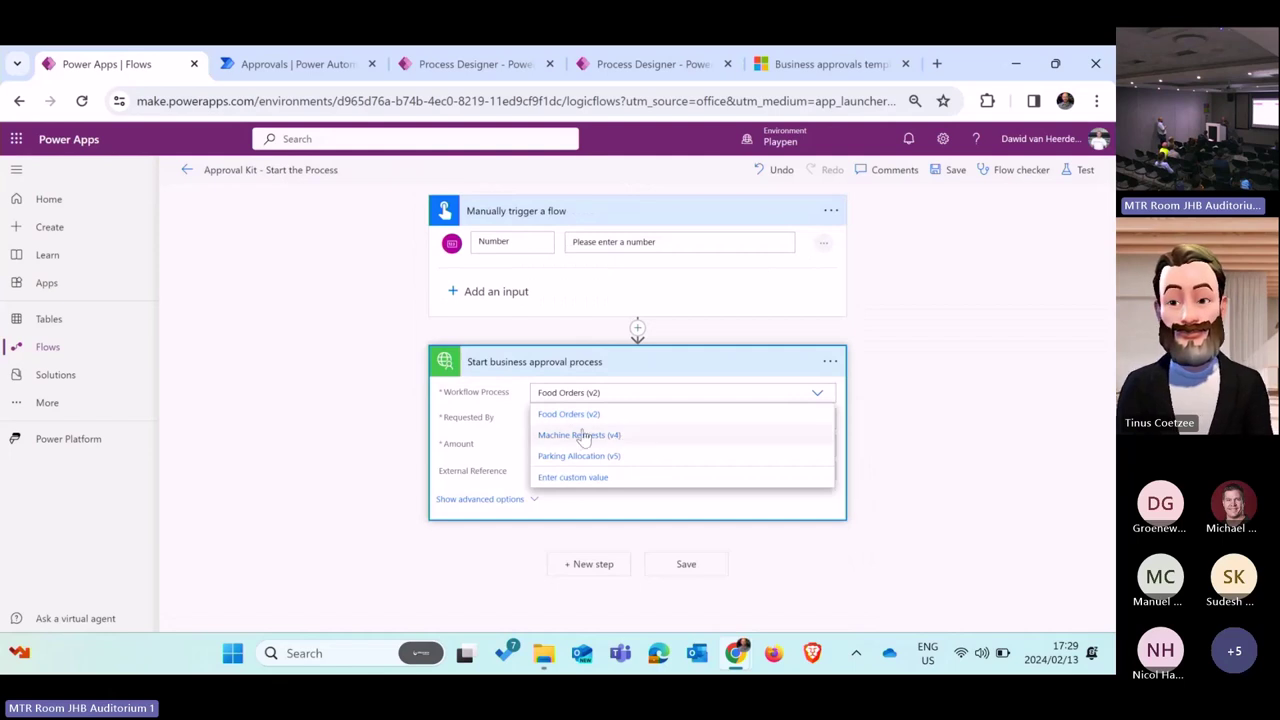
left_click(608, 420)
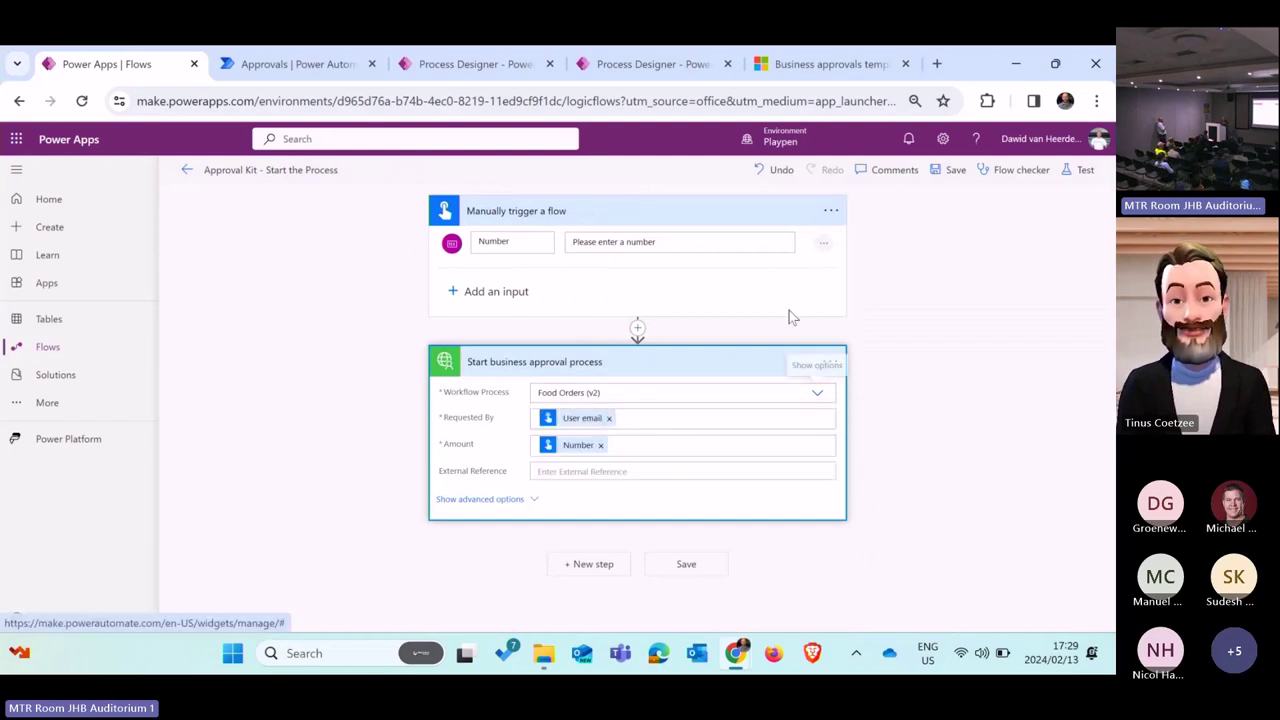
Step: Save the flow, recheck the Food Orders (v2) selection and the action's code view, then save again
left_click(953, 172)
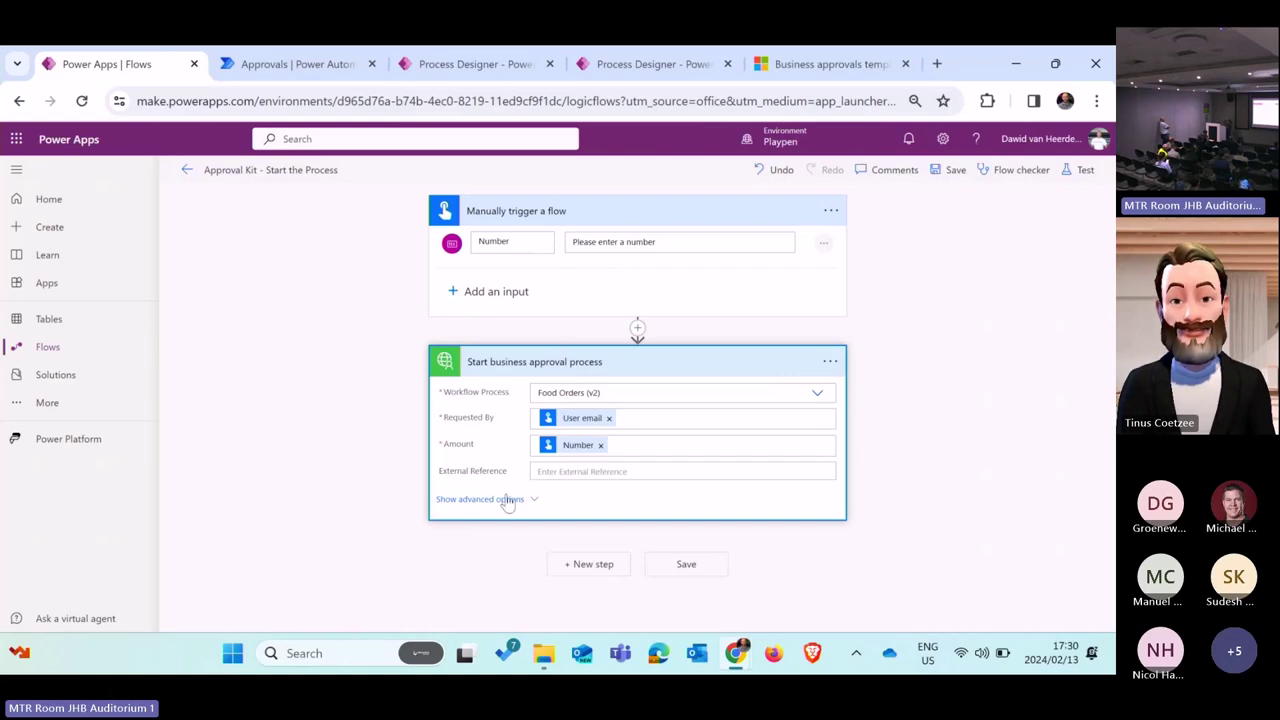
left_click(818, 394)
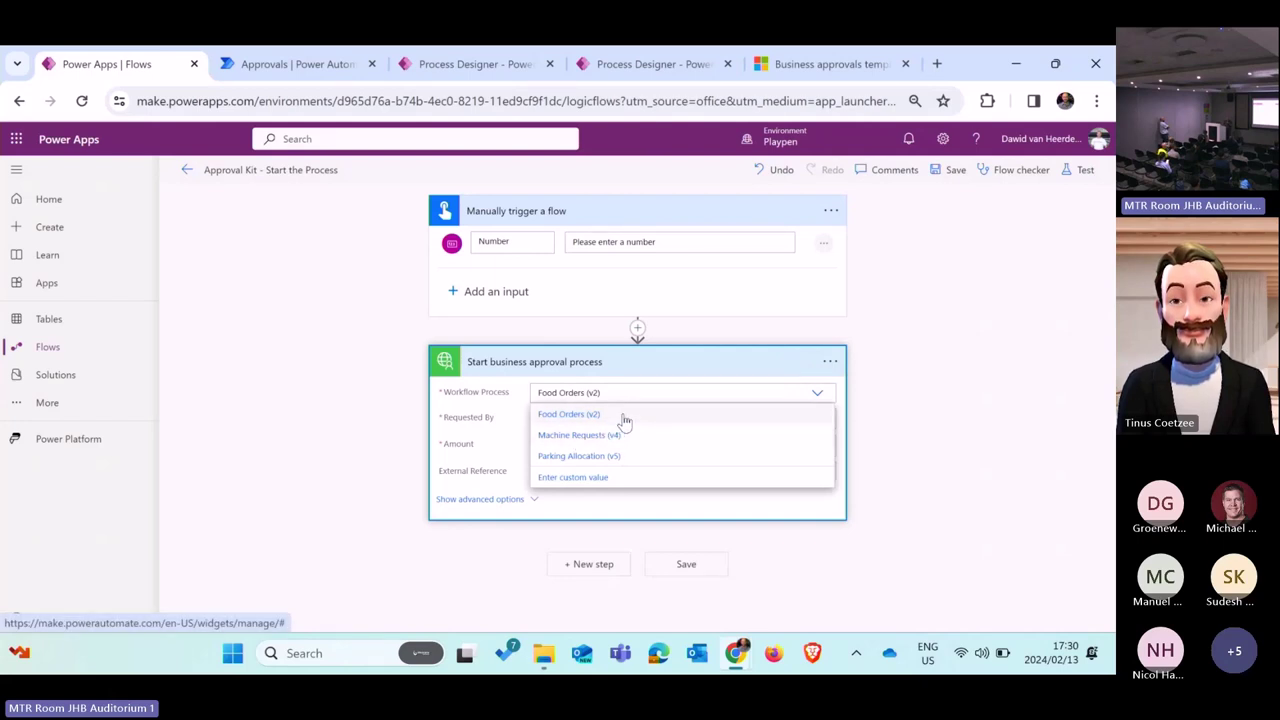
left_click(625, 418)
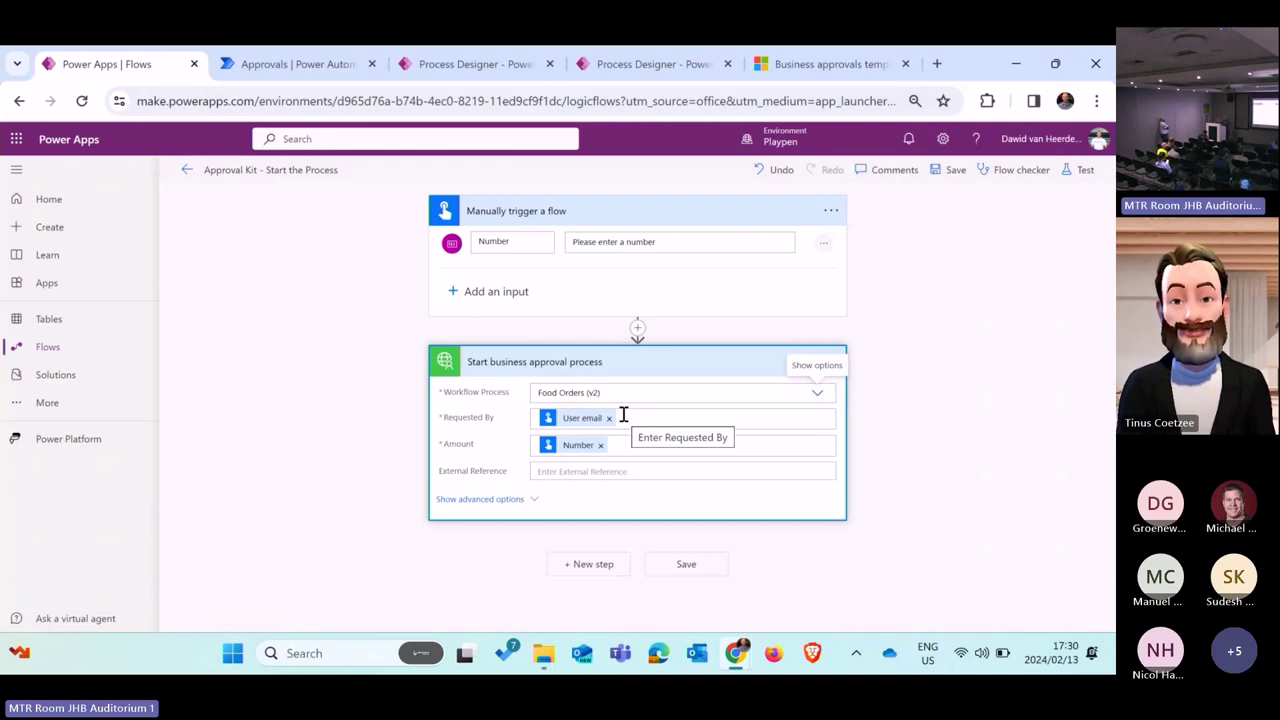
left_click(830, 362)
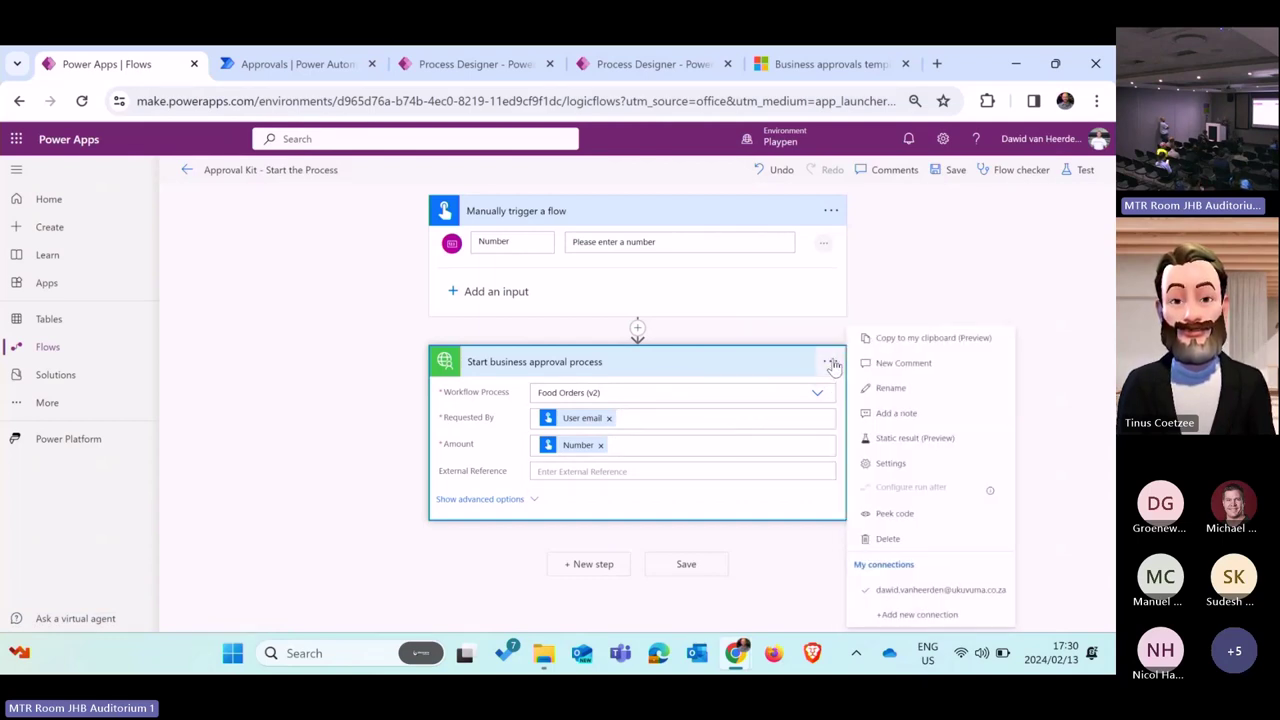
left_click(903, 515)
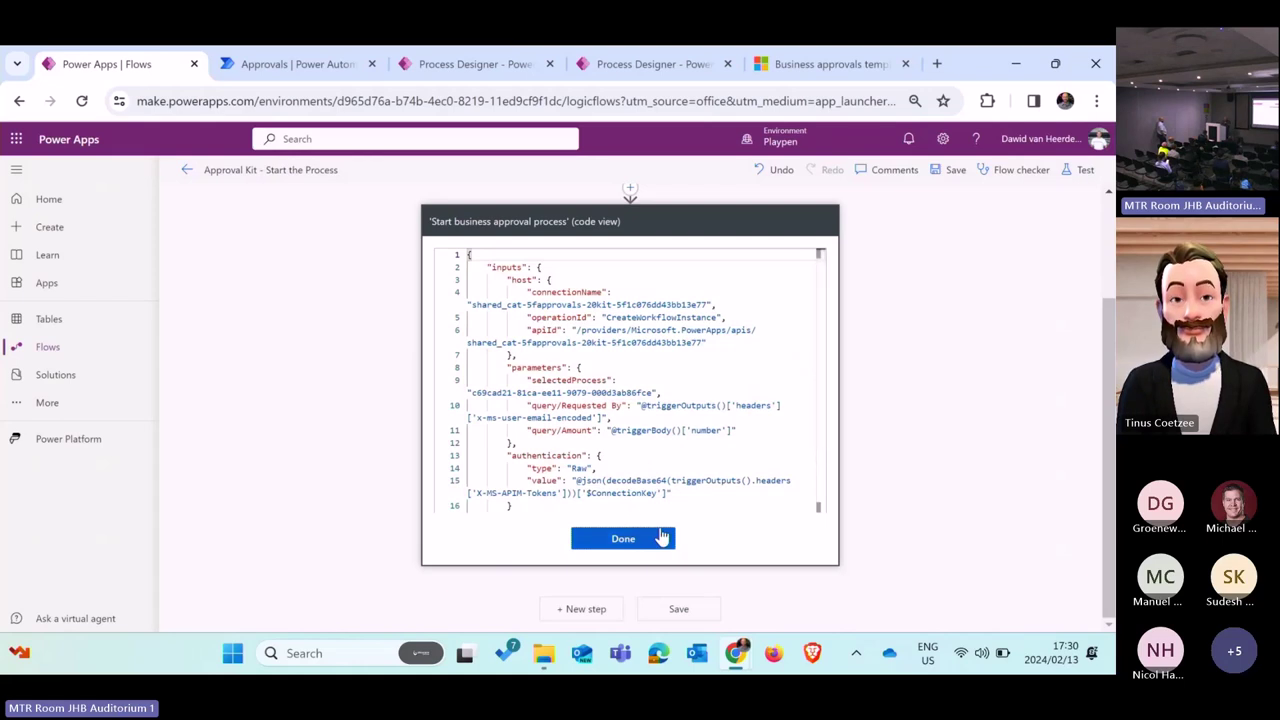
left_click(661, 538)
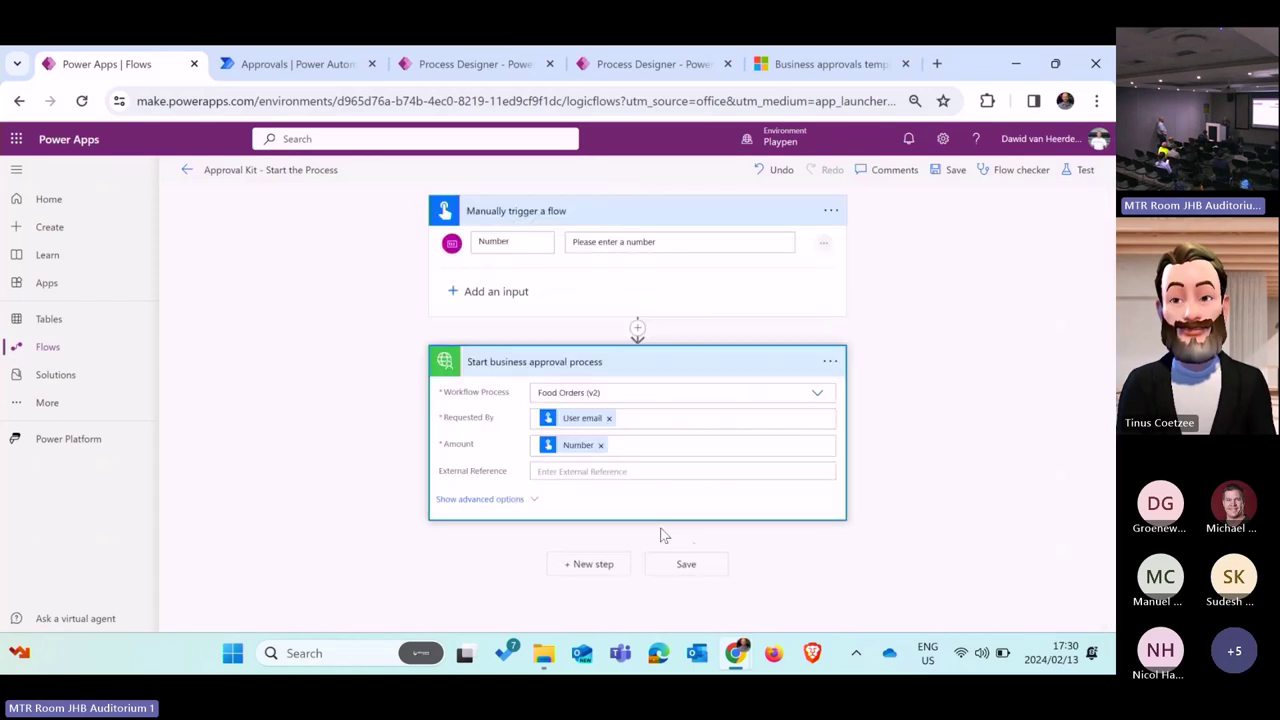
left_click(955, 178)
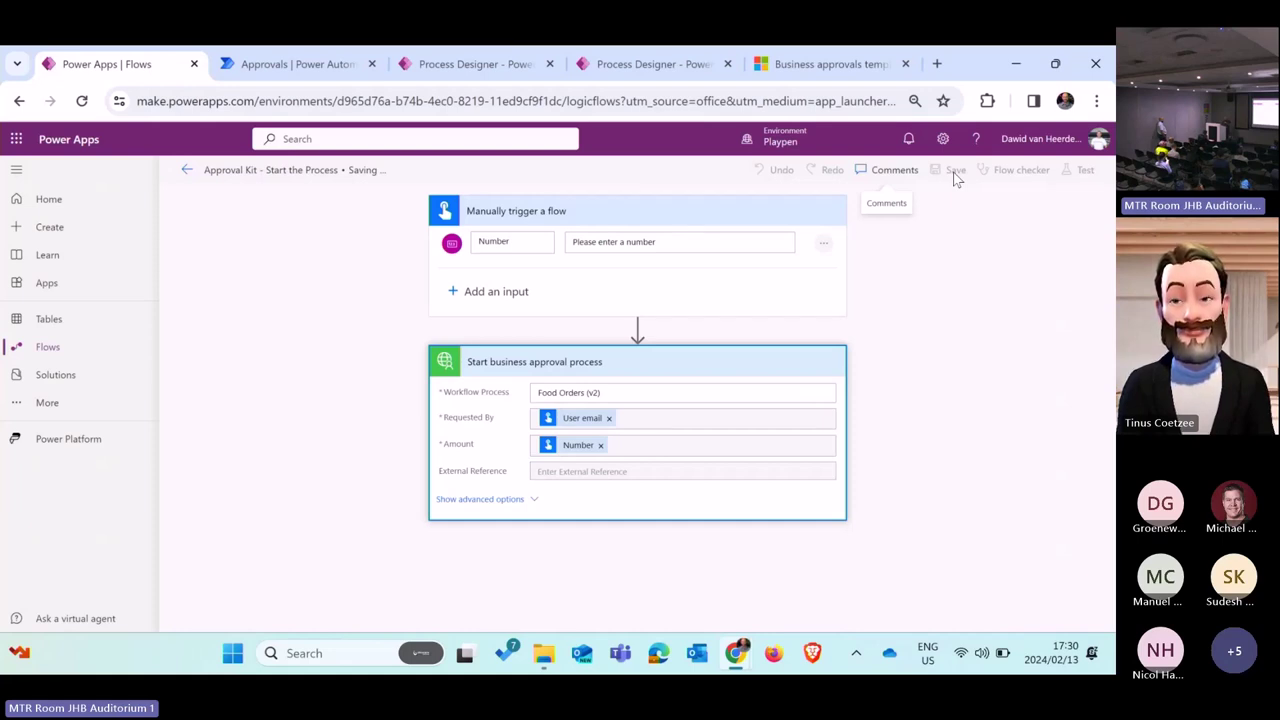
Step: Test-run the Approval Kit - Start the Process flow manually with Number set to 50000
left_click(1084, 170)
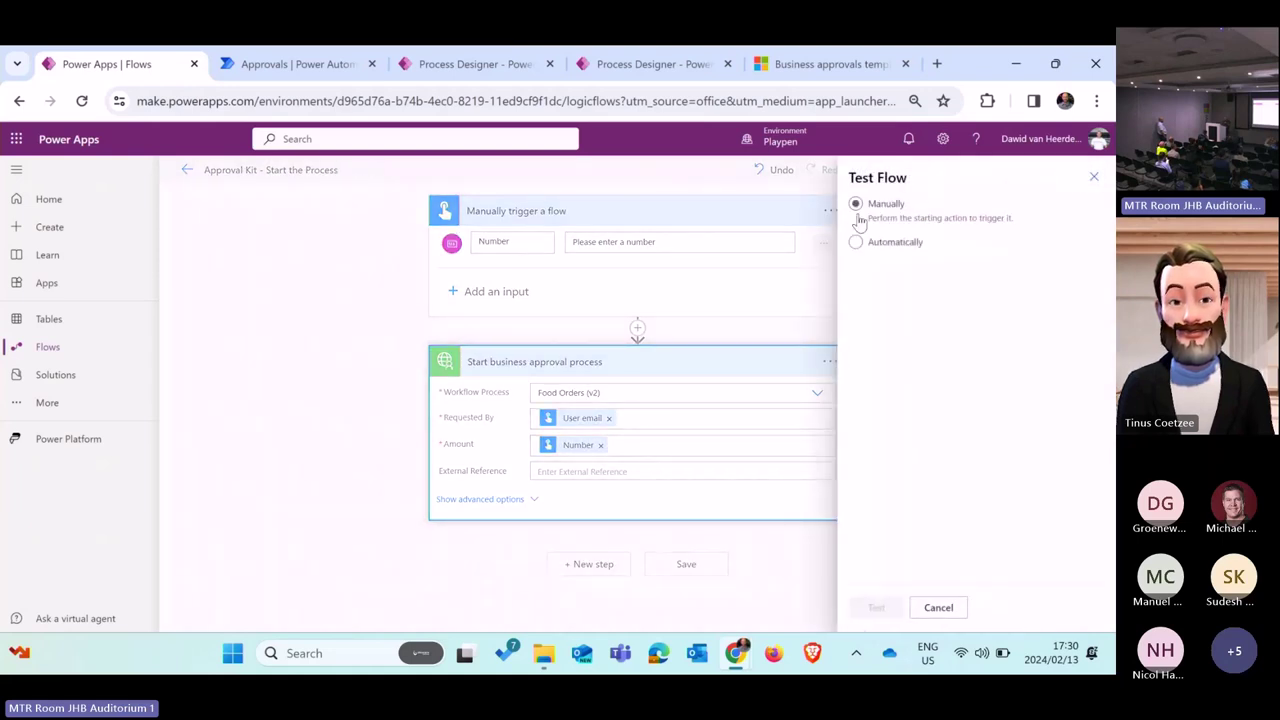
left_click(855, 242)
left_click(878, 267)
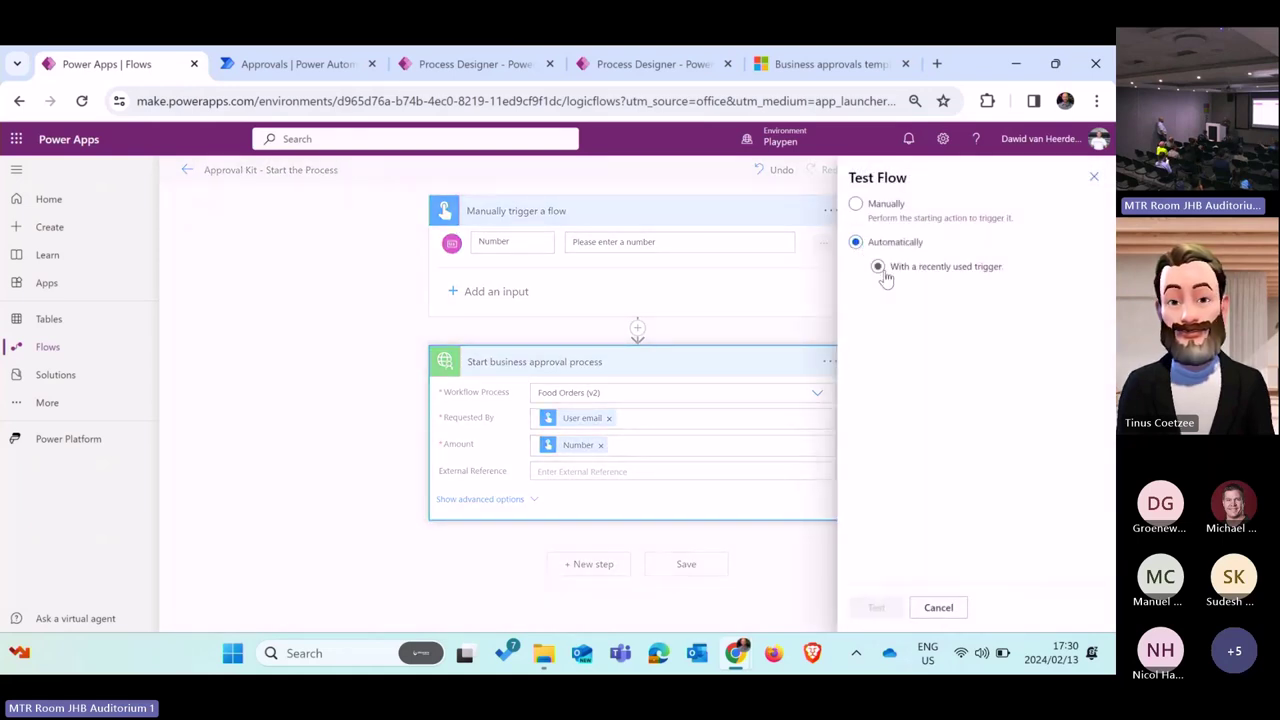
left_click(900, 294)
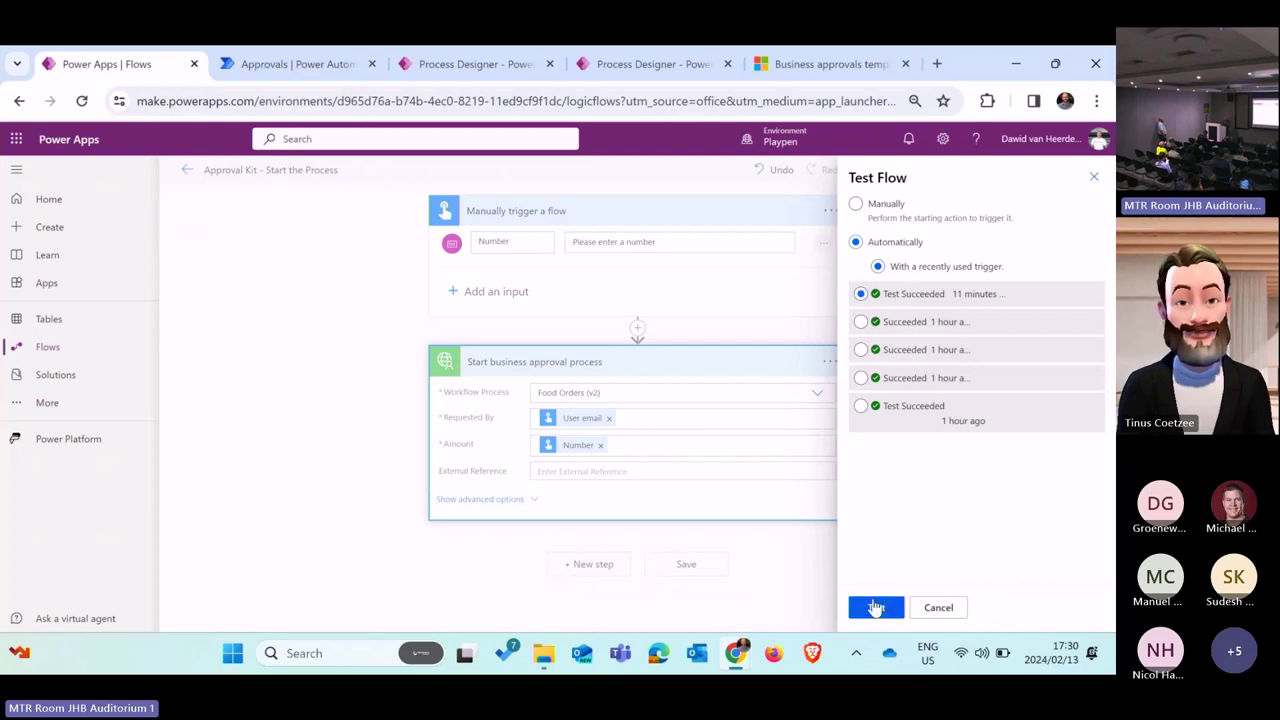
left_click(860, 208)
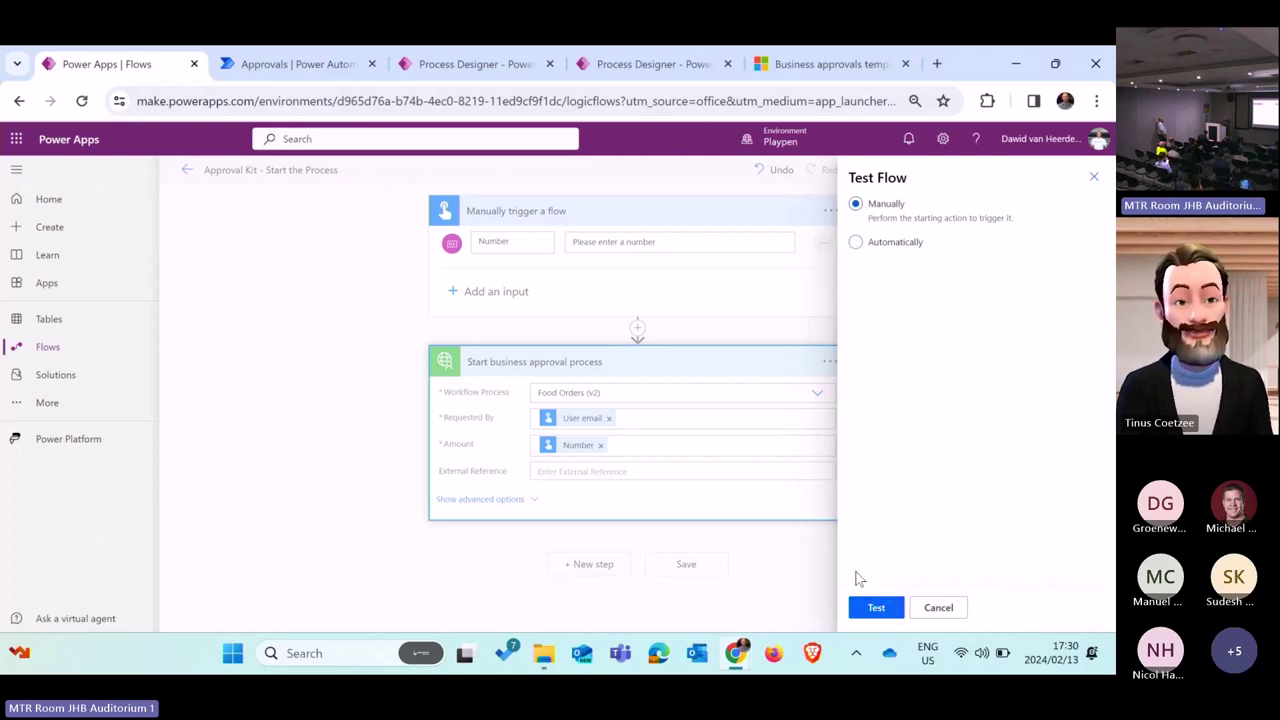
left_click(872, 607)
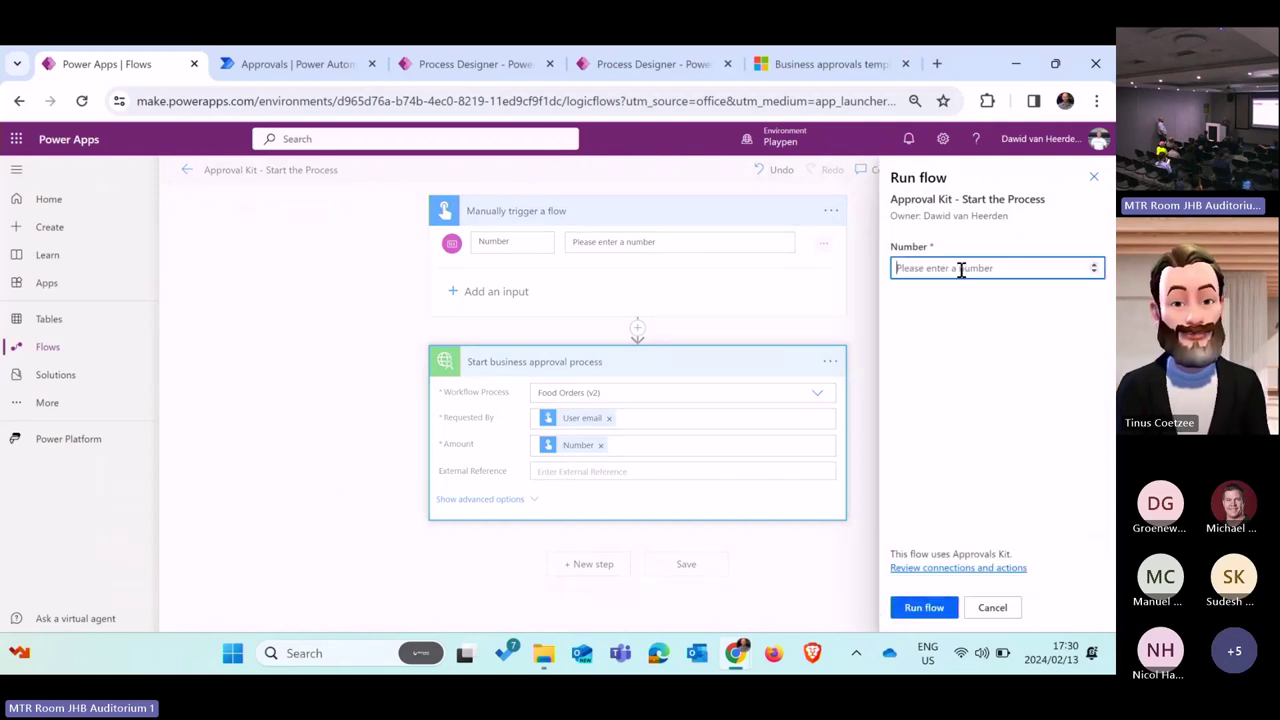
type("50000")
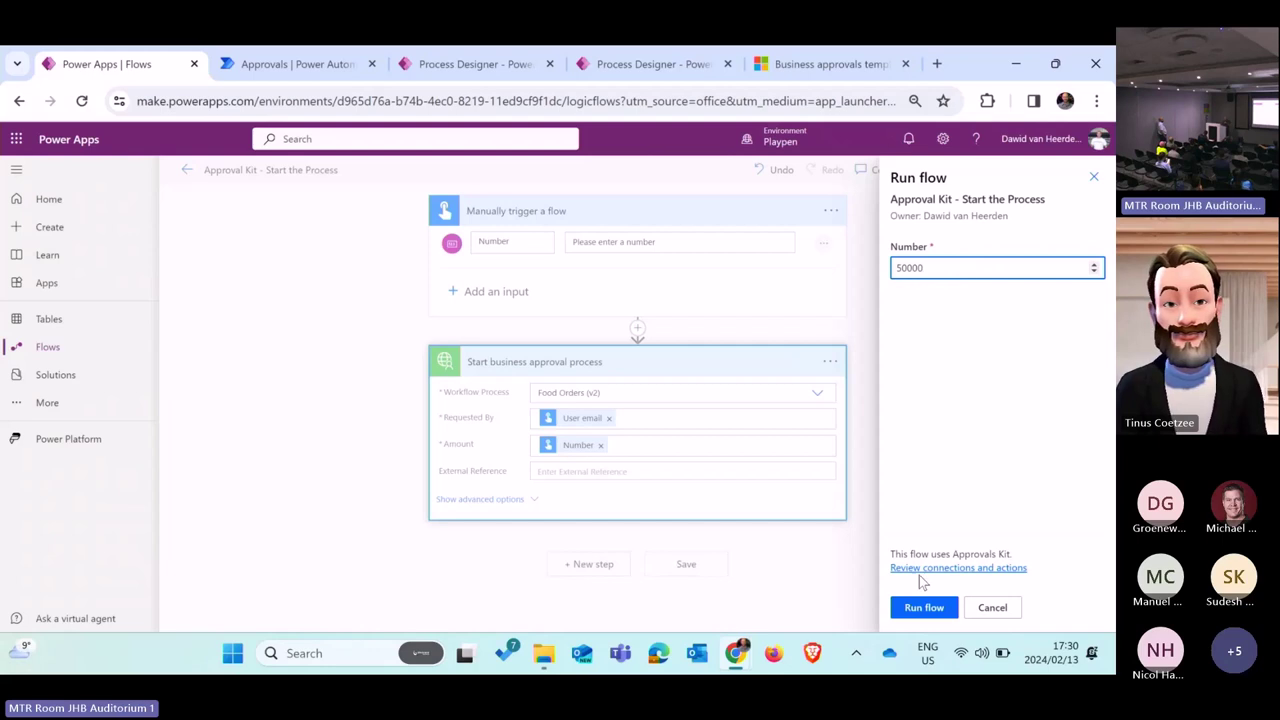
left_click(920, 607)
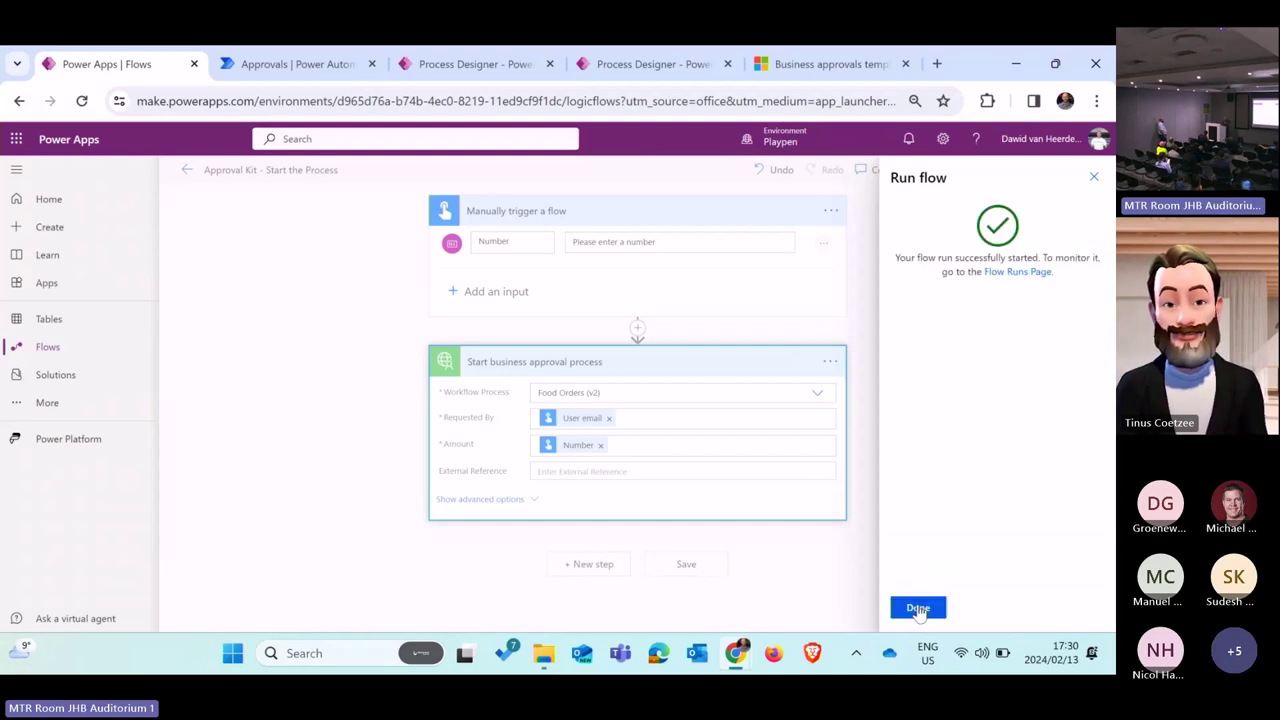
left_click(918, 608)
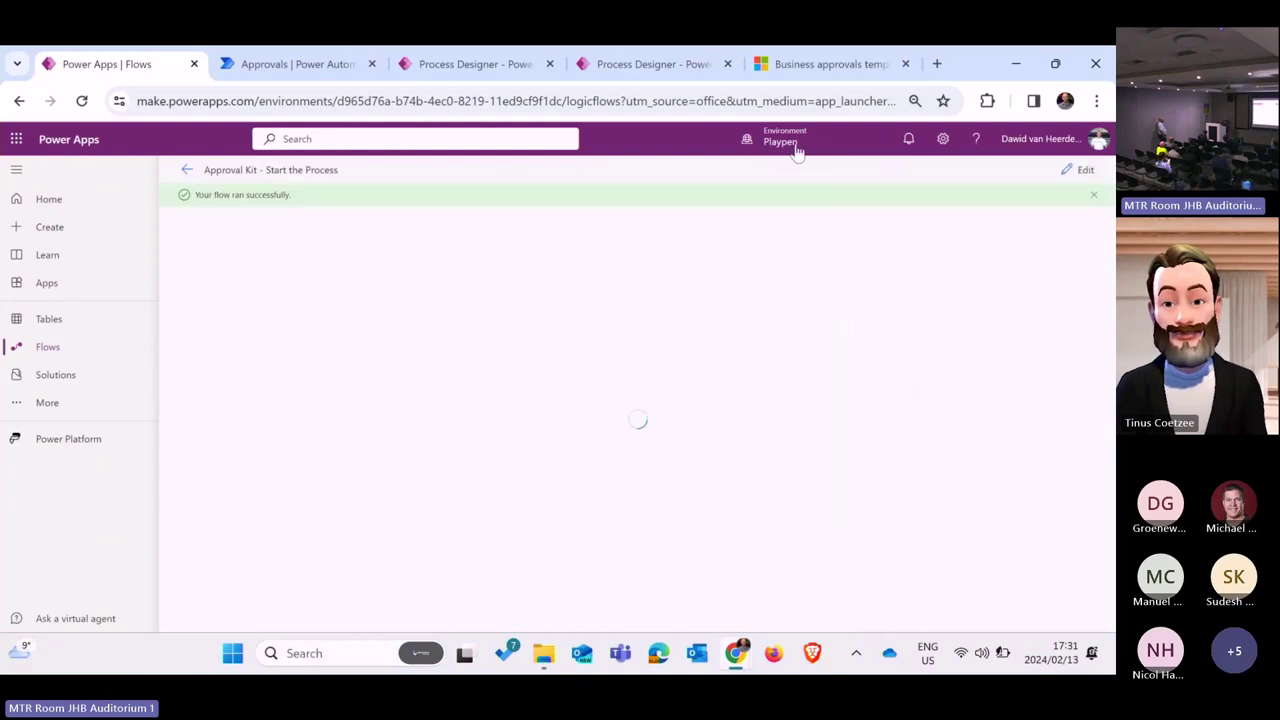
Step: Reload the Power Automate approvals page and leave the untitled process designer canvas
left_click(304, 63)
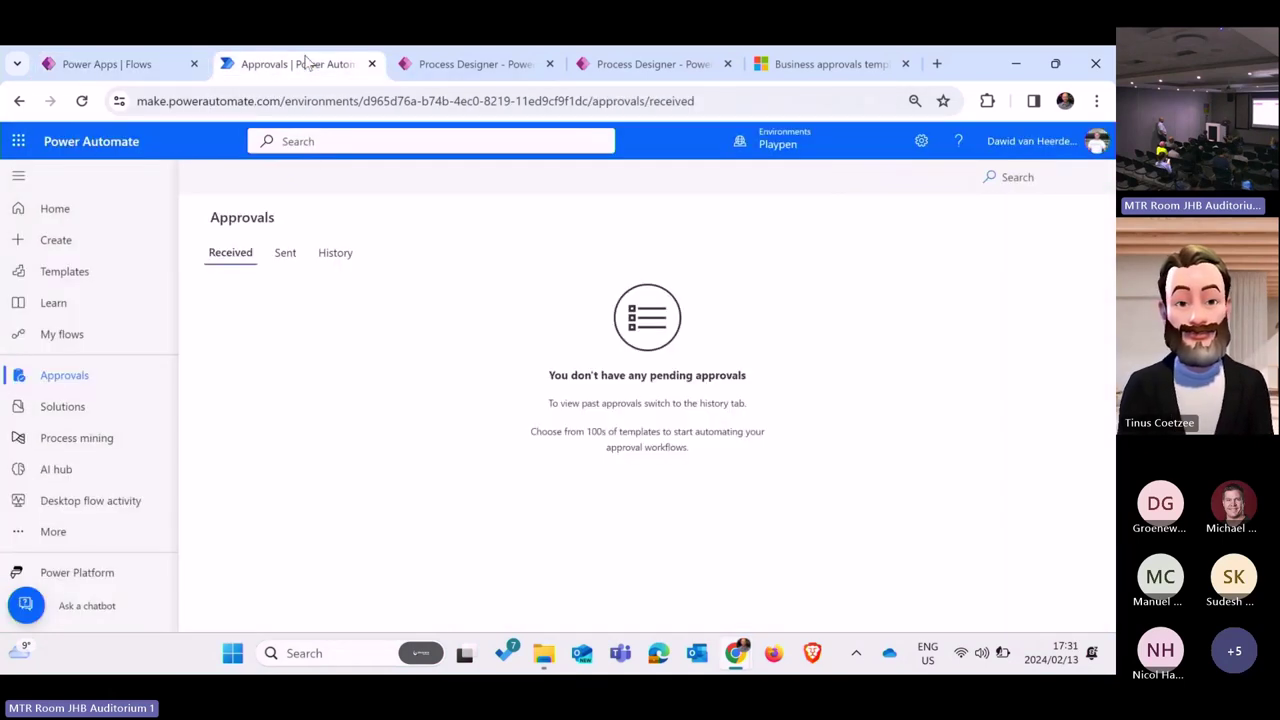
left_click(82, 101)
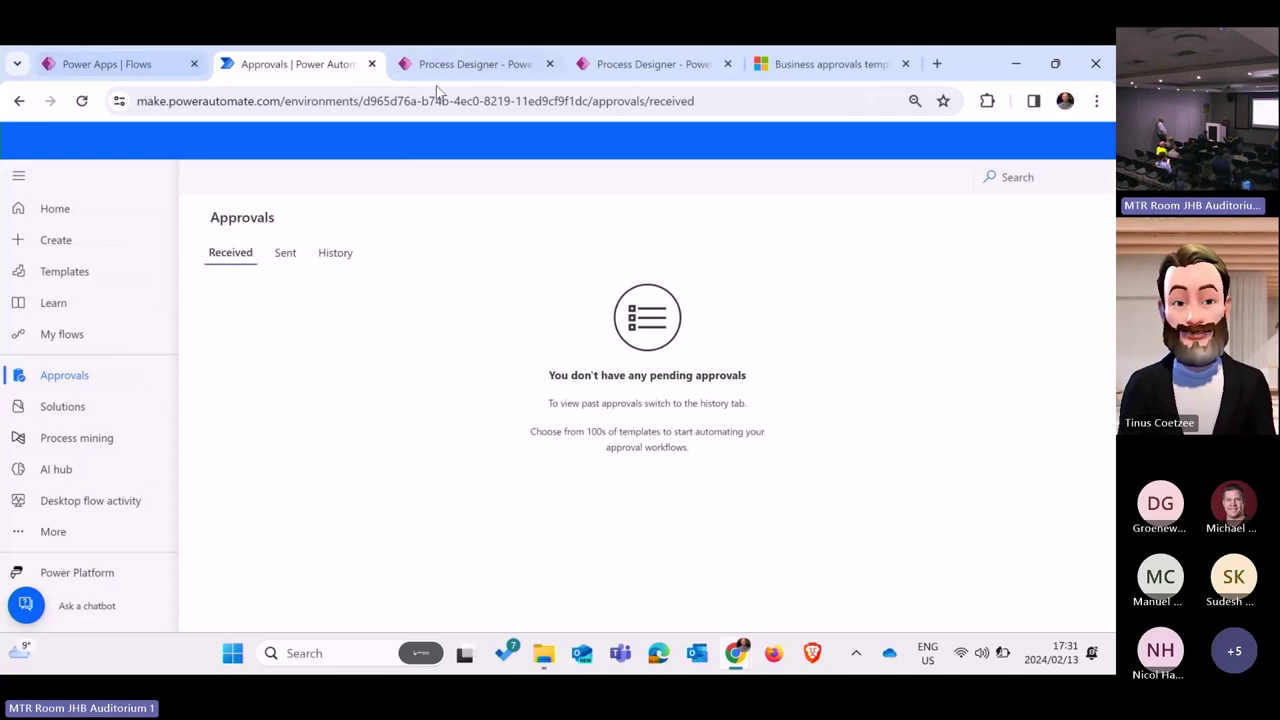
left_click(515, 67)
left_click(652, 64)
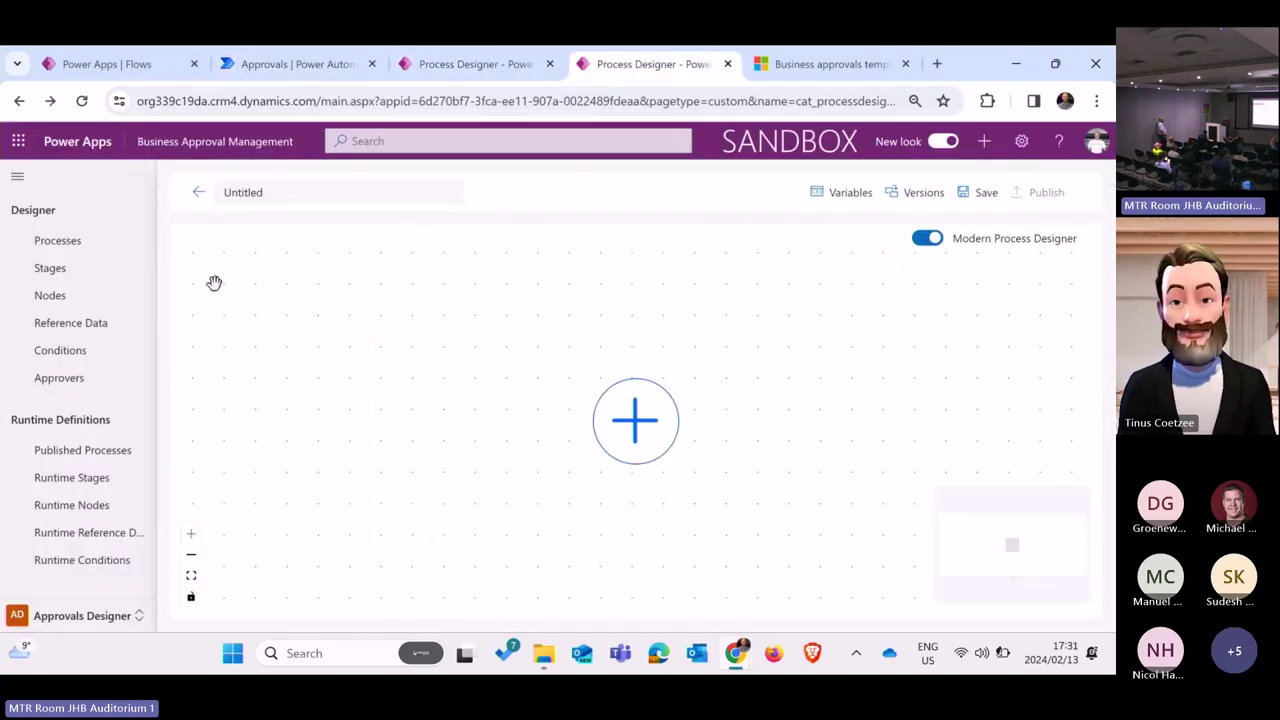
left_click(199, 192)
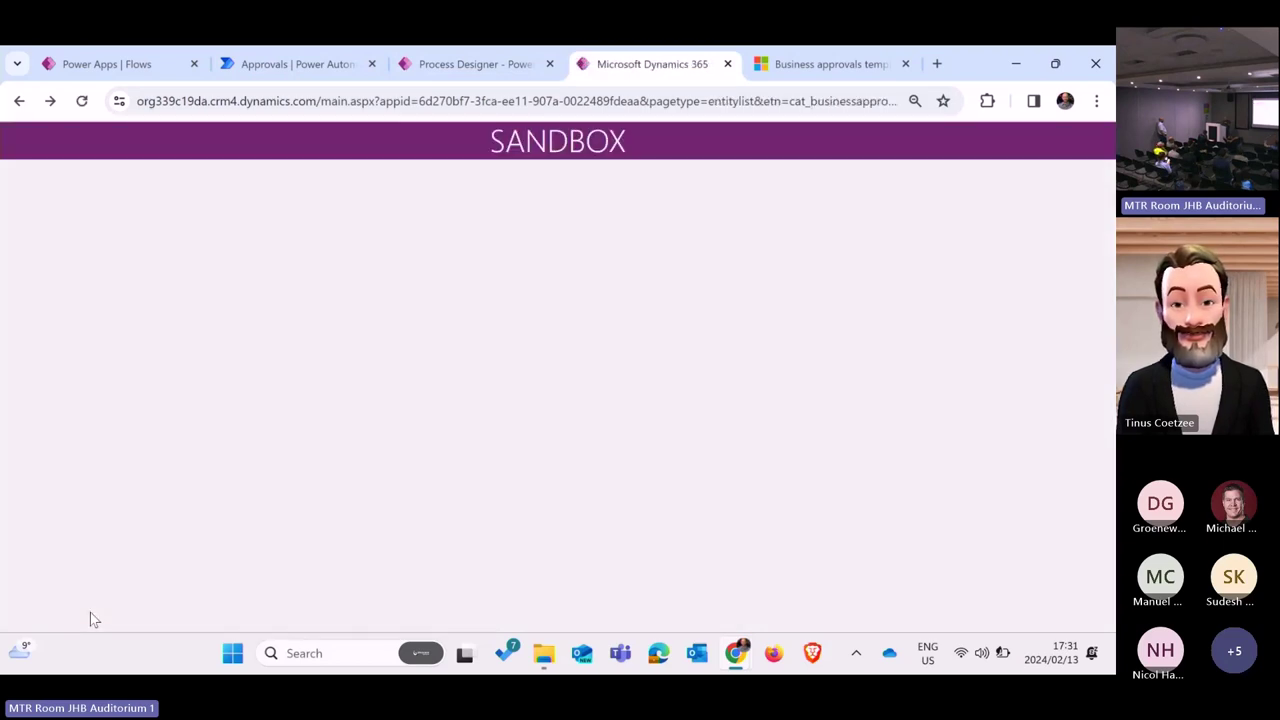
Step: Switch Business Approval Management to the Setup area and show the Runtime Exceptions list
left_click(89, 616)
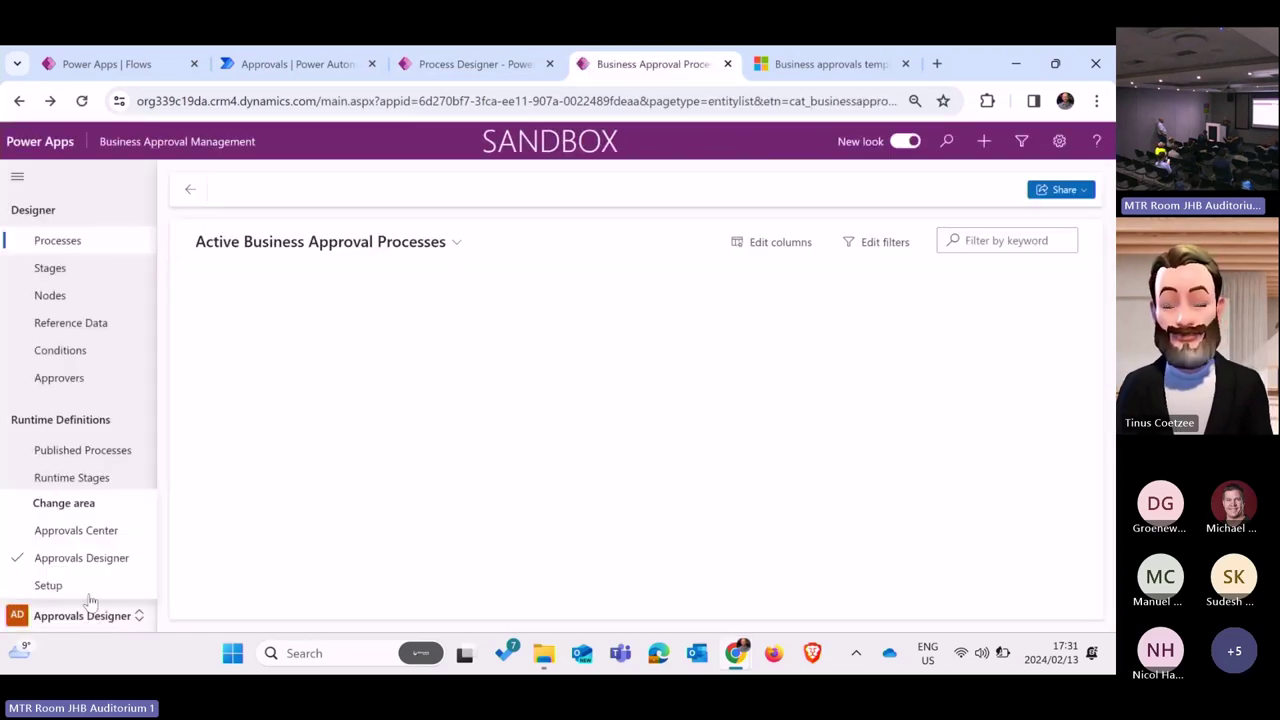
left_click(101, 531)
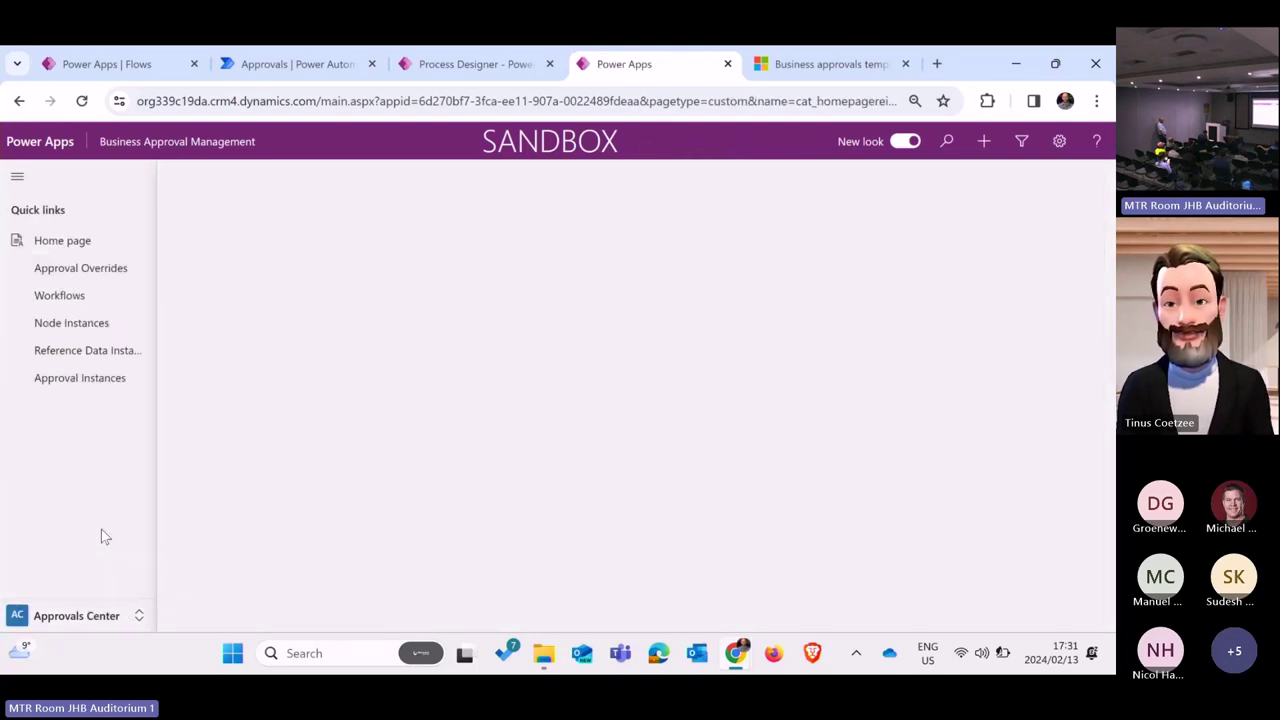
left_click(82, 615)
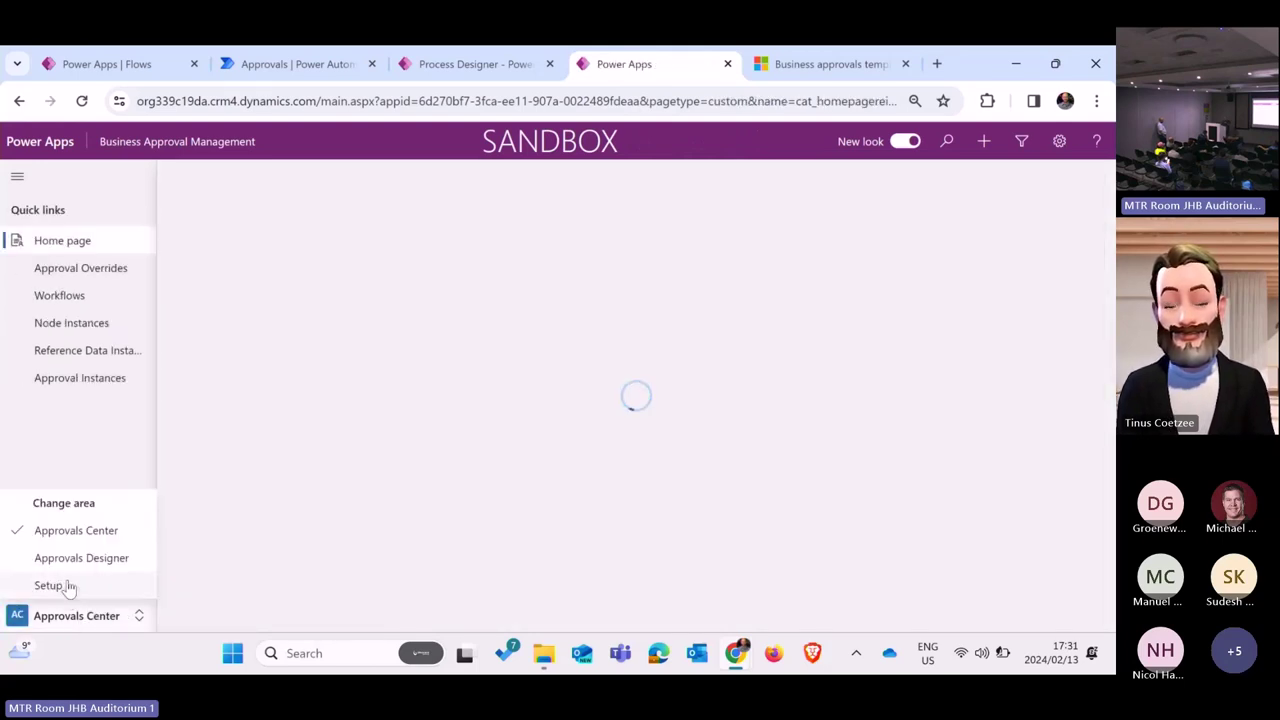
left_click(62, 587)
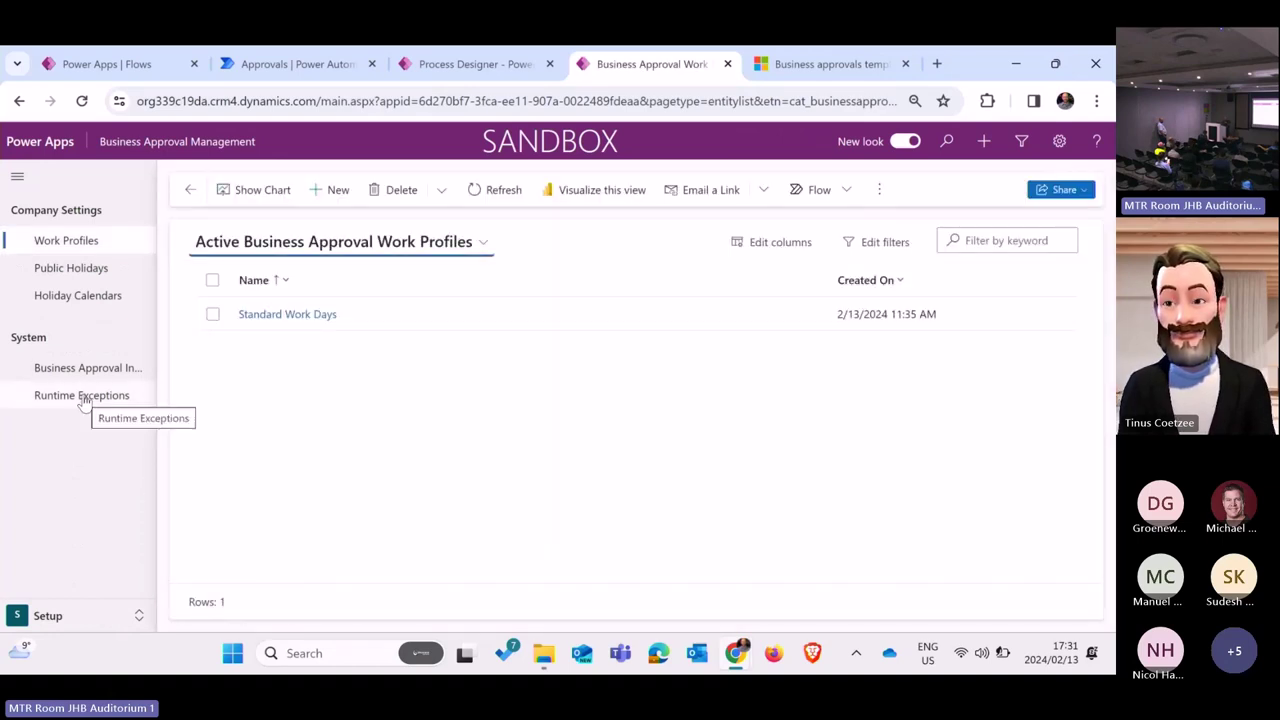
left_click(84, 398)
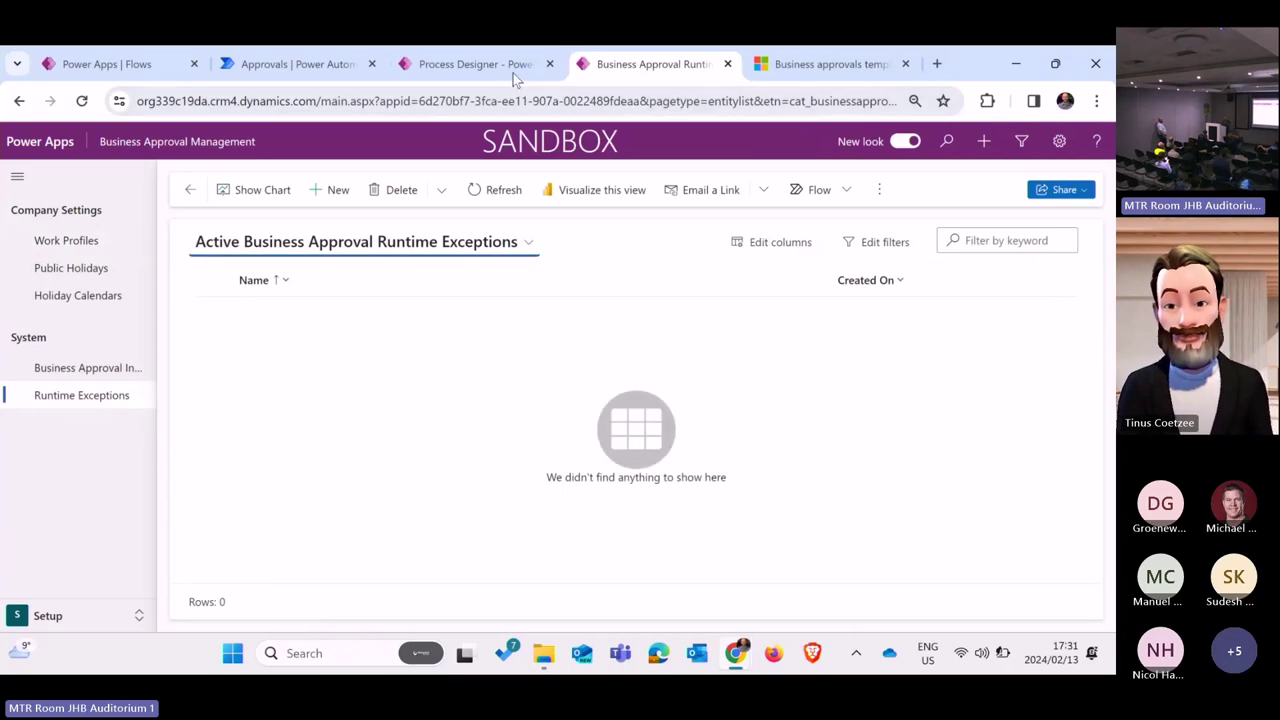
Step: Reload the approvals page again and return to the still-empty Runtime Exceptions list
left_click(511, 68)
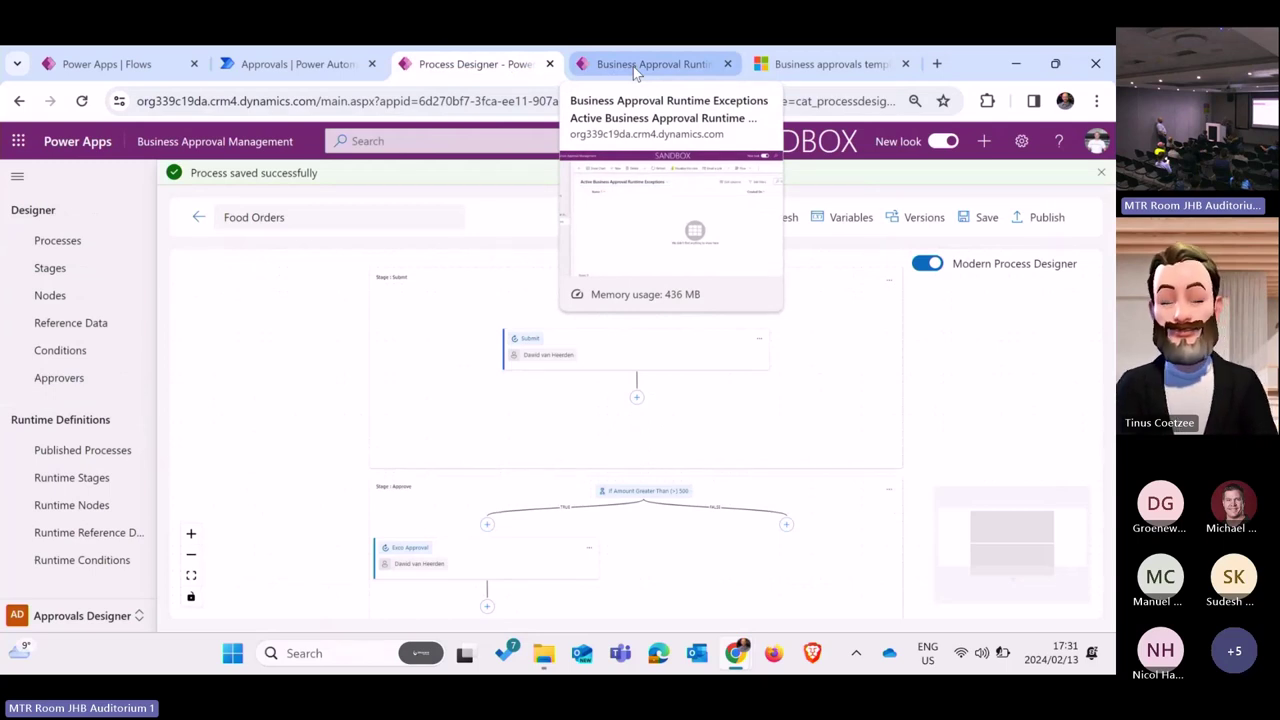
left_click(633, 66)
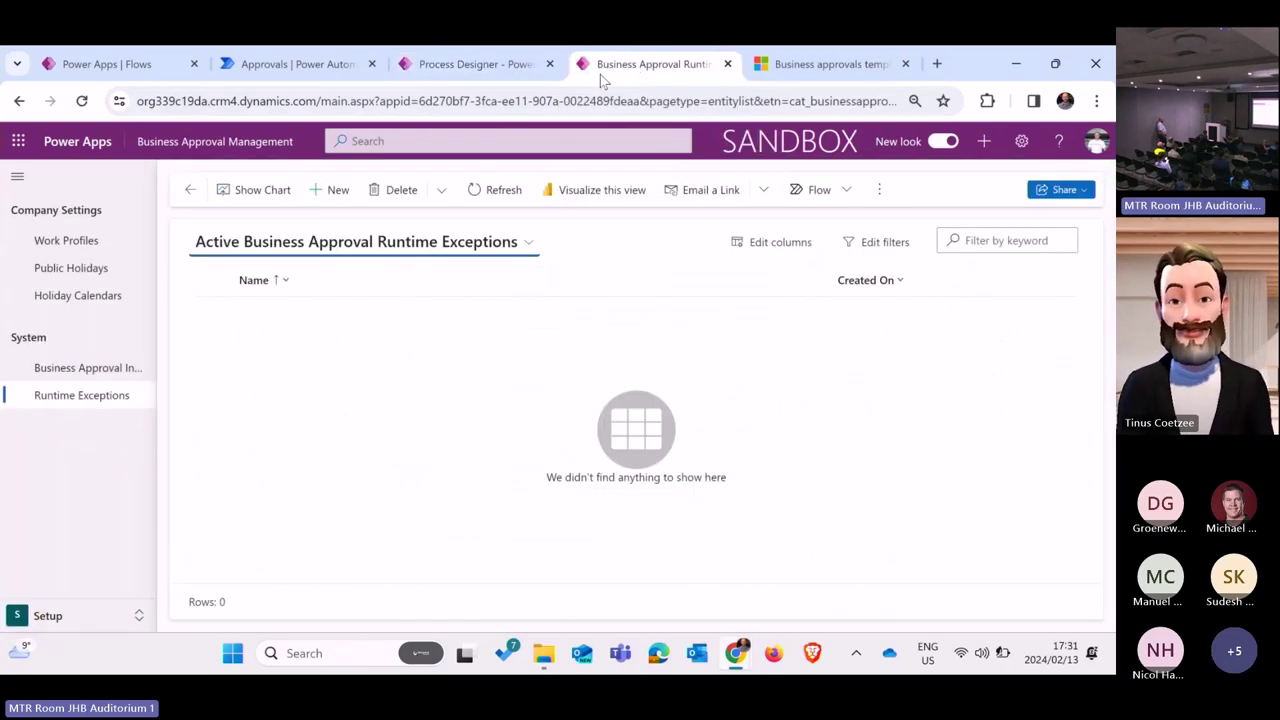
left_click(312, 64)
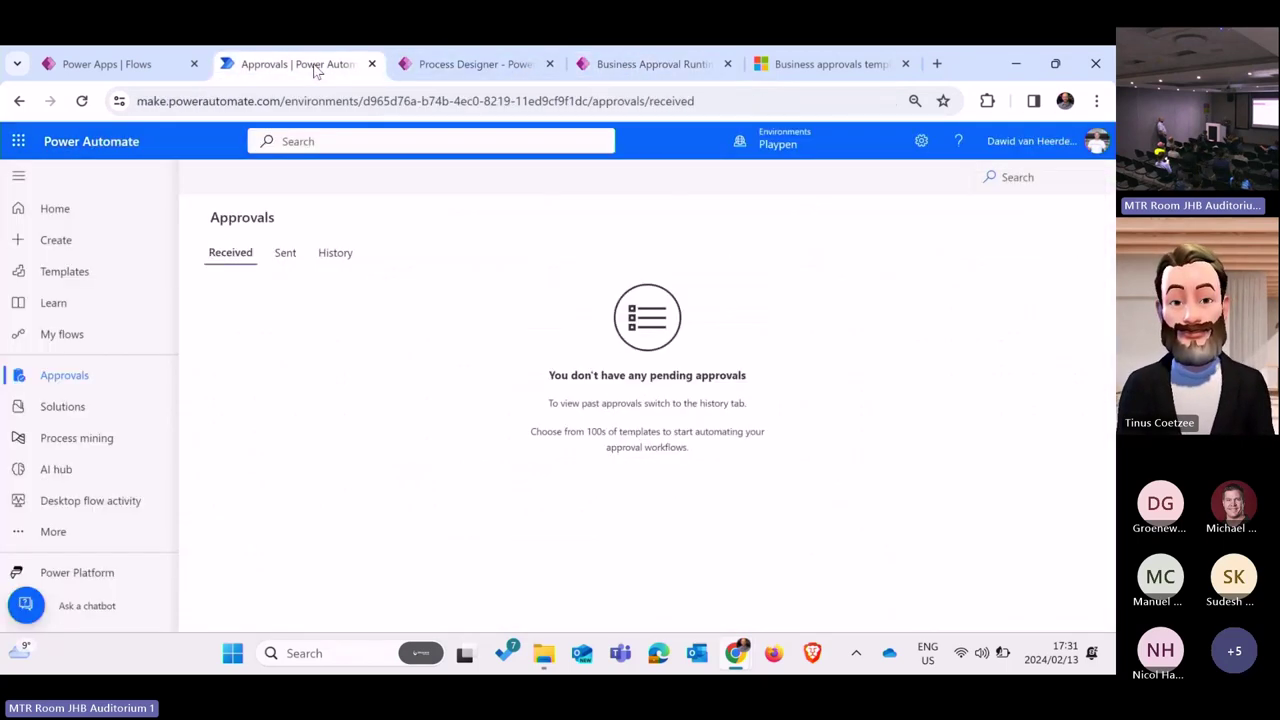
left_click(81, 101)
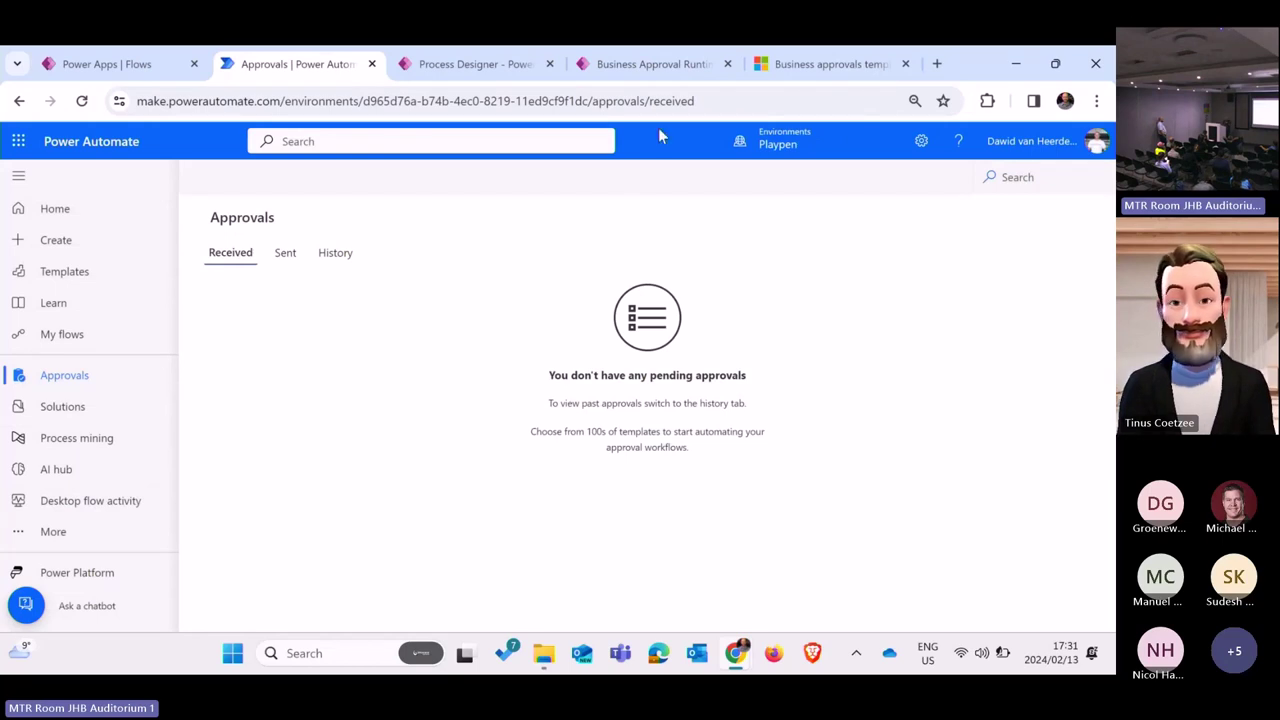
left_click(672, 63)
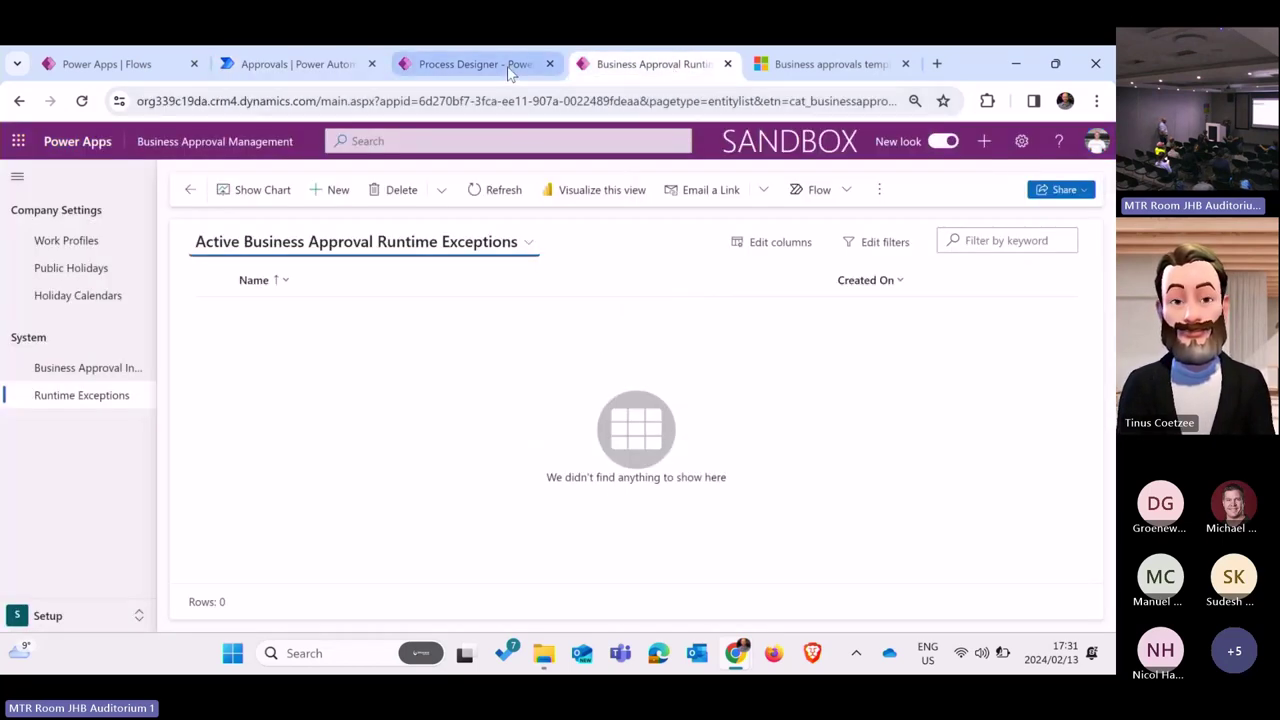
Step: Scroll through the Food Orders process design, then return to the flow run results
left_click(506, 65)
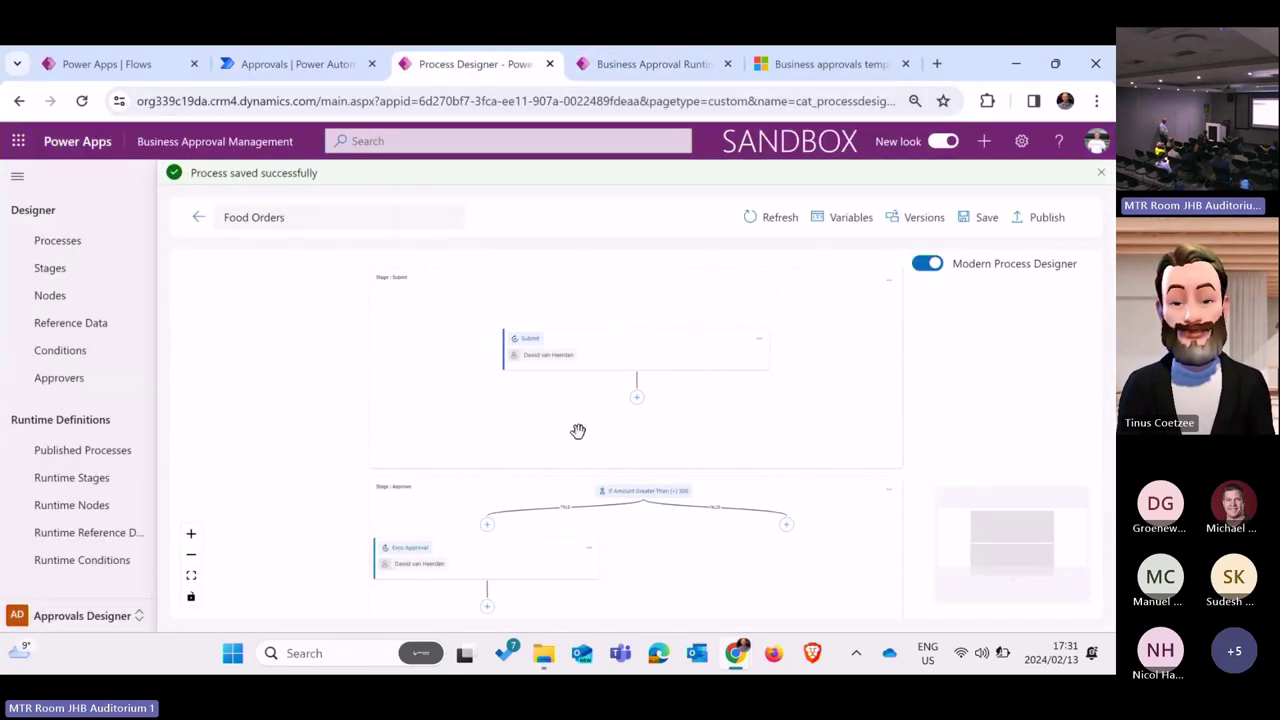
scroll(578, 431, "down", 1)
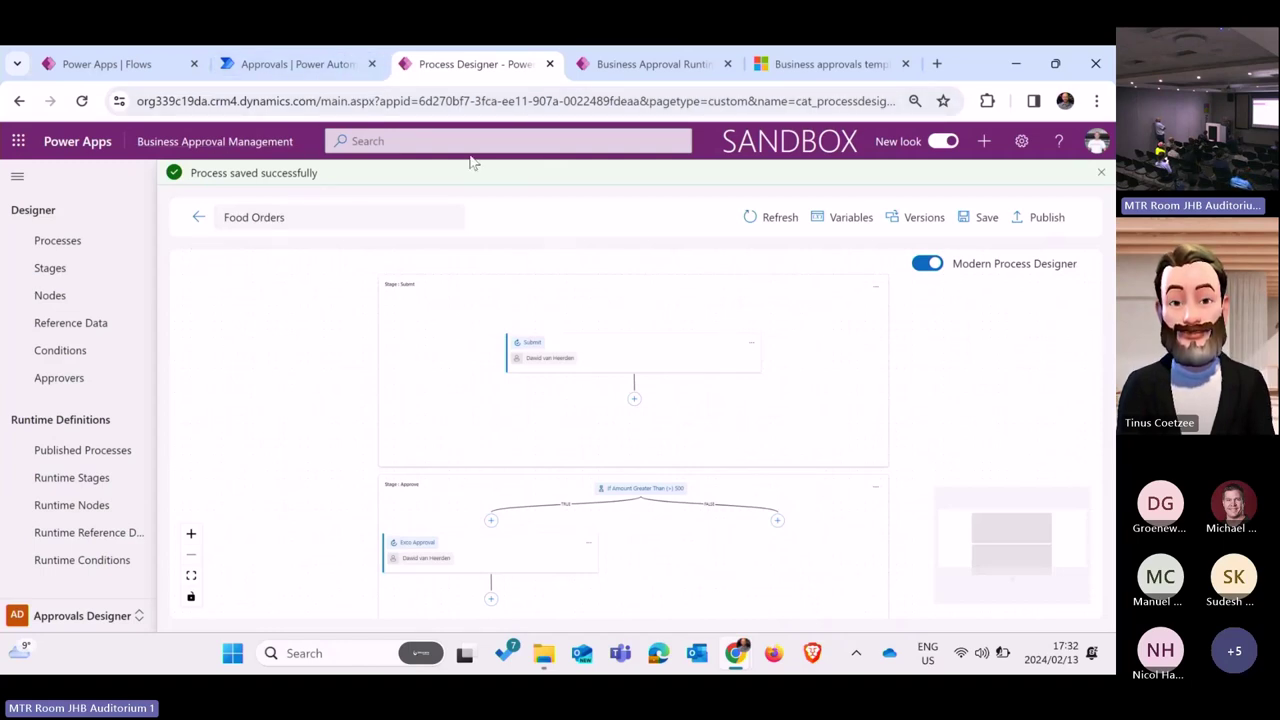
left_click(657, 76)
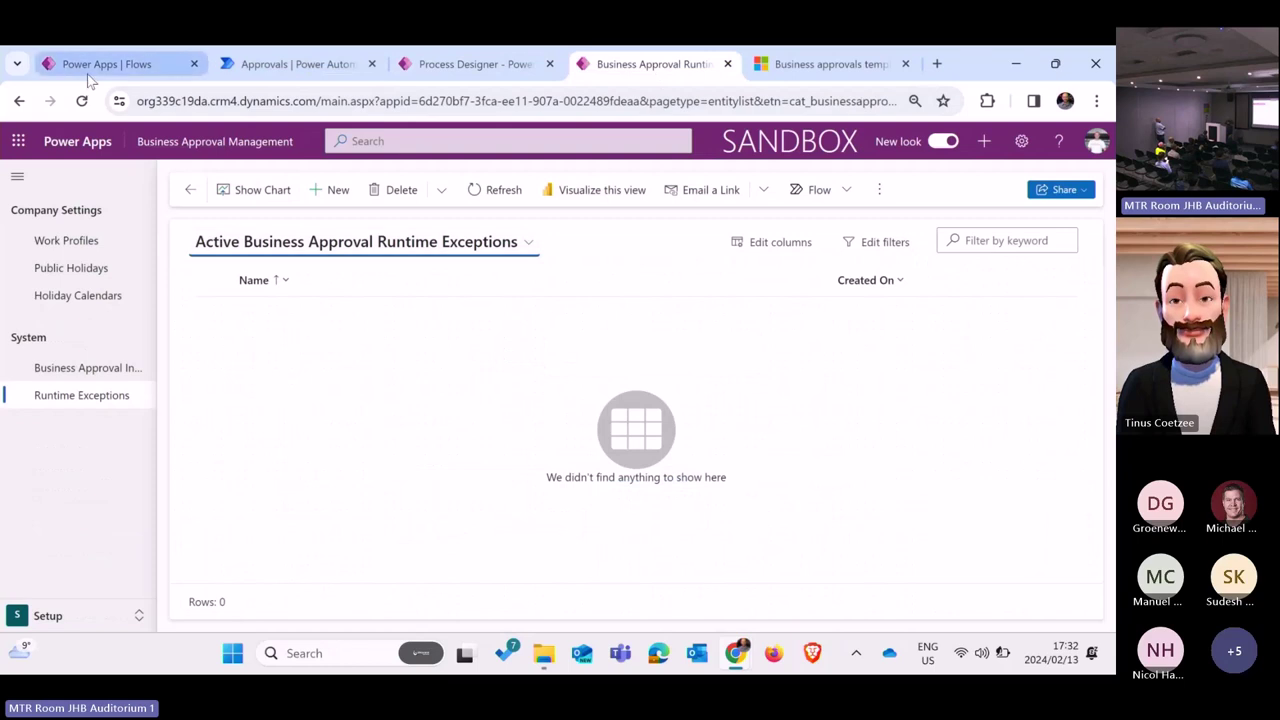
left_click(88, 74)
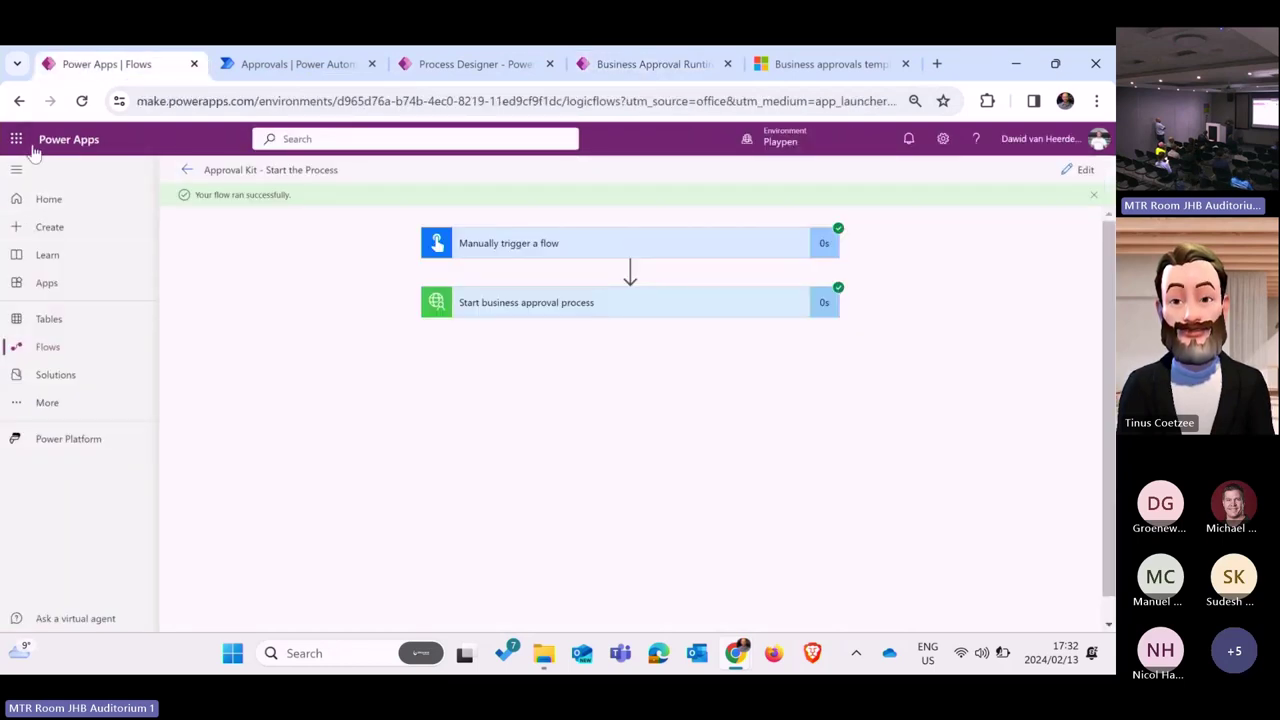
Step: Go back from the flow run and open the Solutions list
left_click(21, 102)
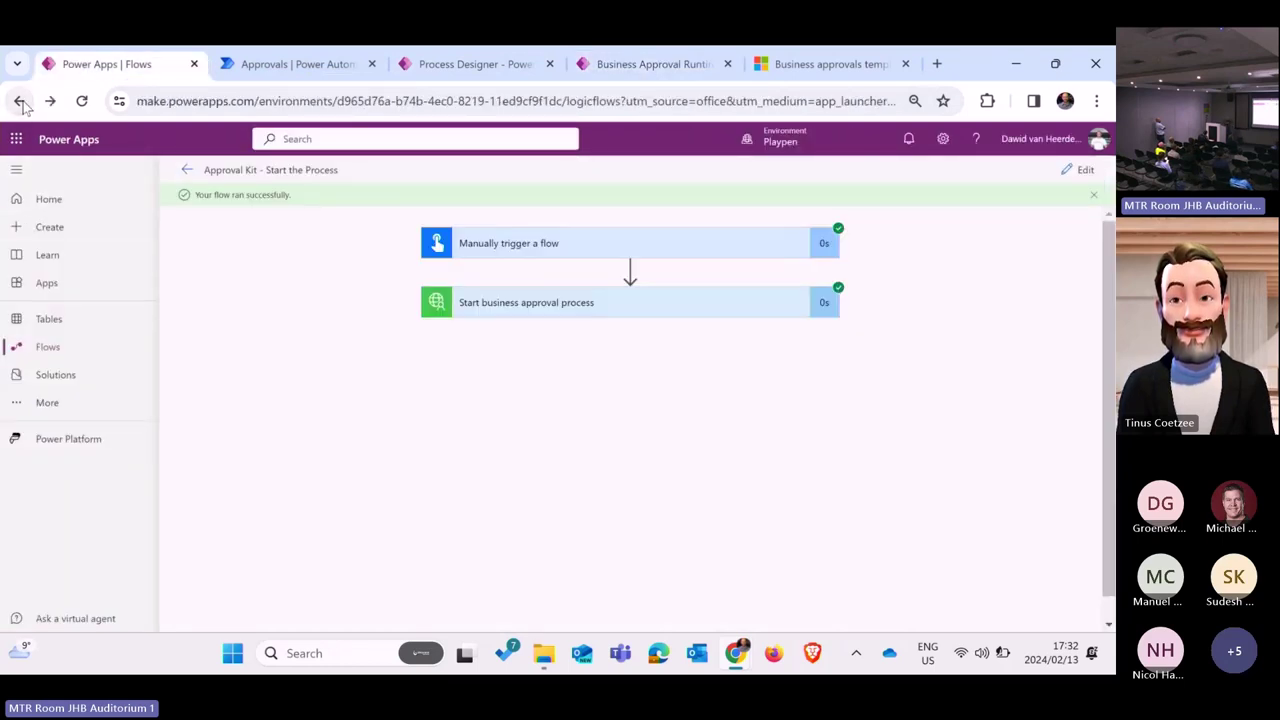
left_click(77, 374)
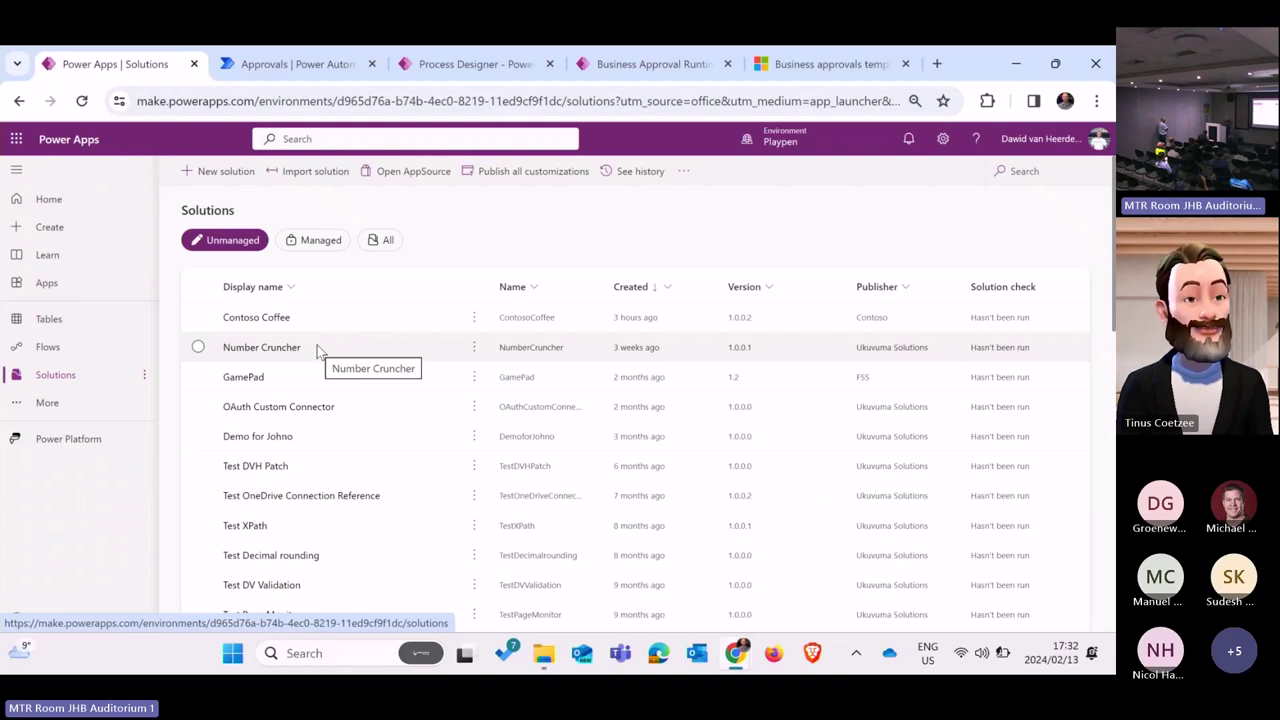
Step: Filter to managed solutions, open Business Approval Kit's cloud flows, and open BACore | Runtime - Start Approval
left_click(316, 244)
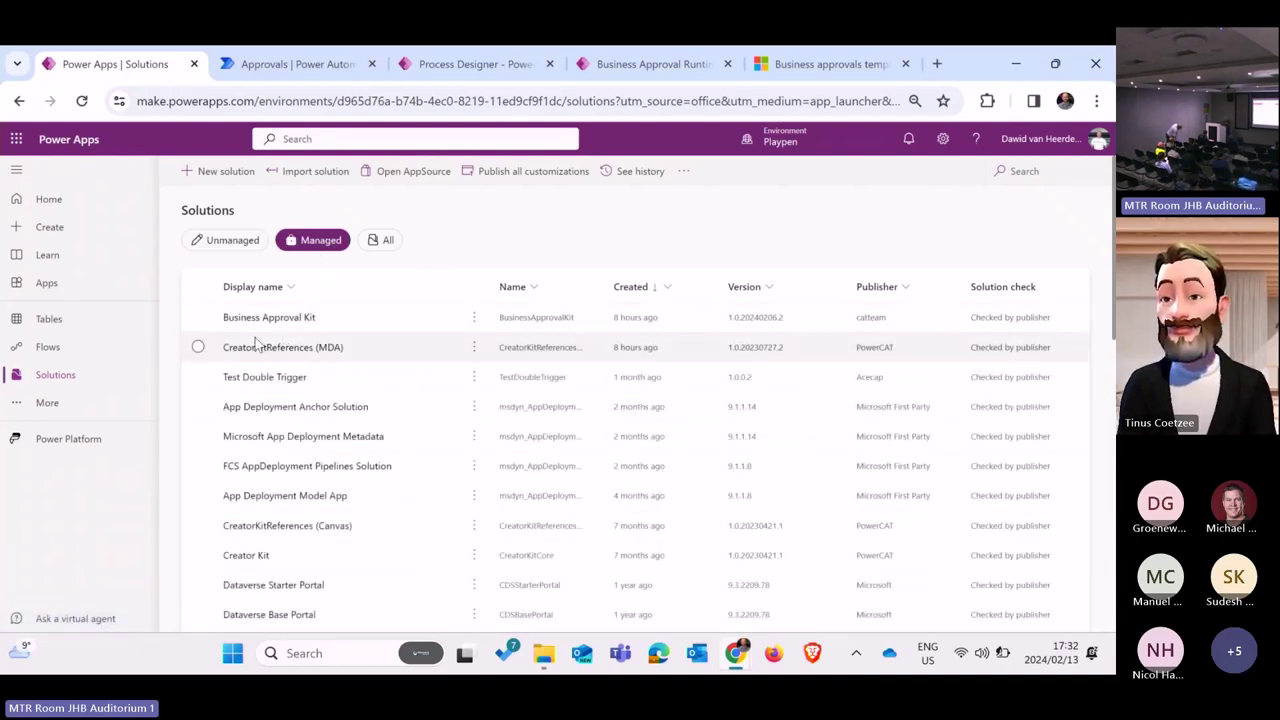
left_click(283, 318)
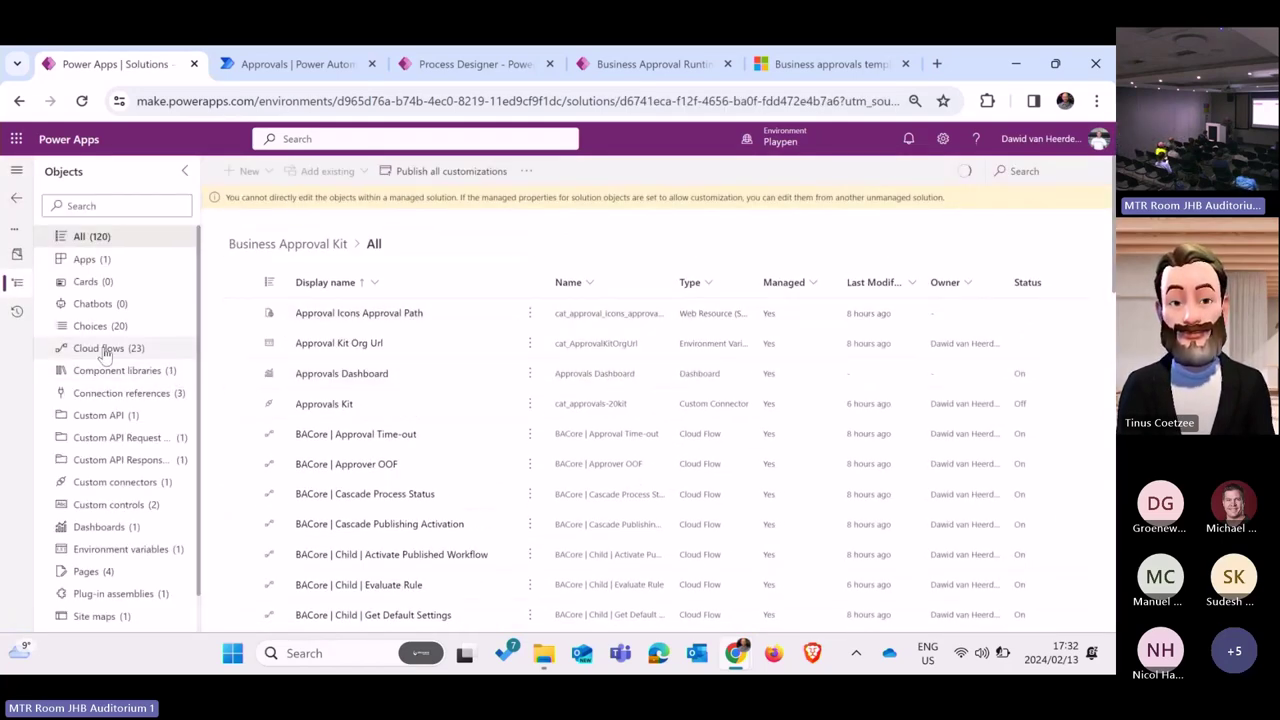
left_click(100, 349)
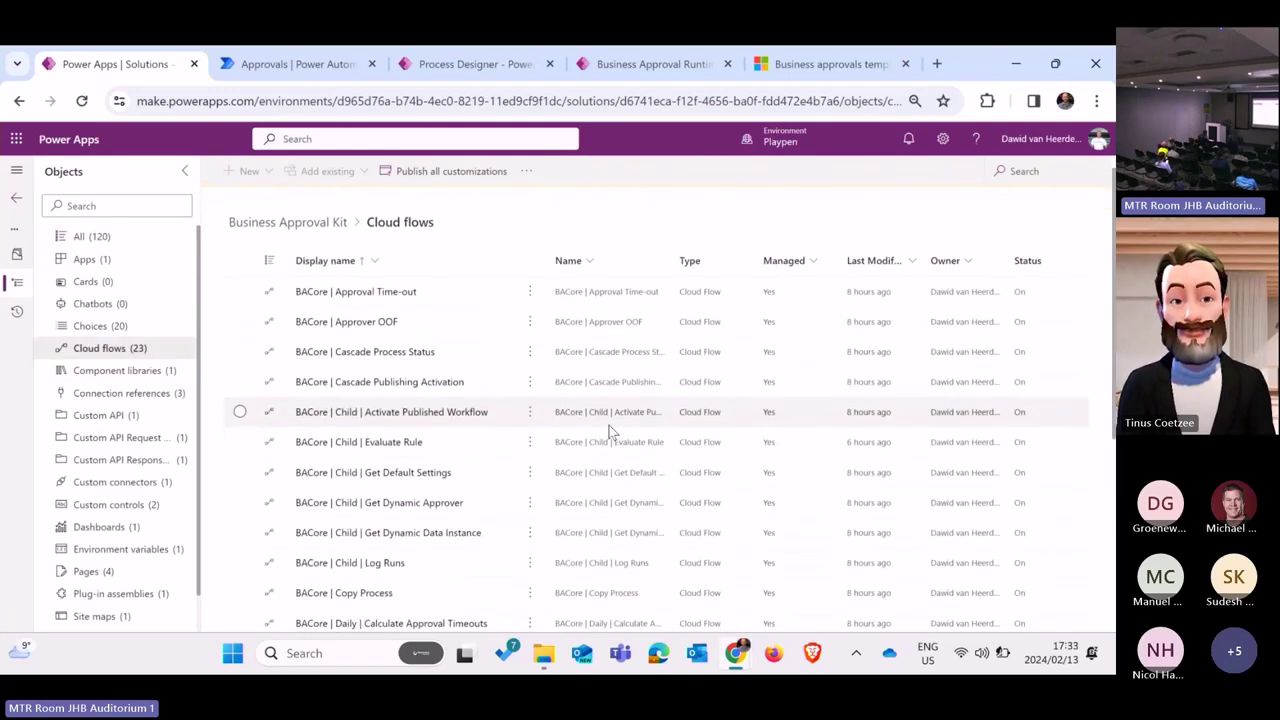
scroll(609, 425, "down", 1)
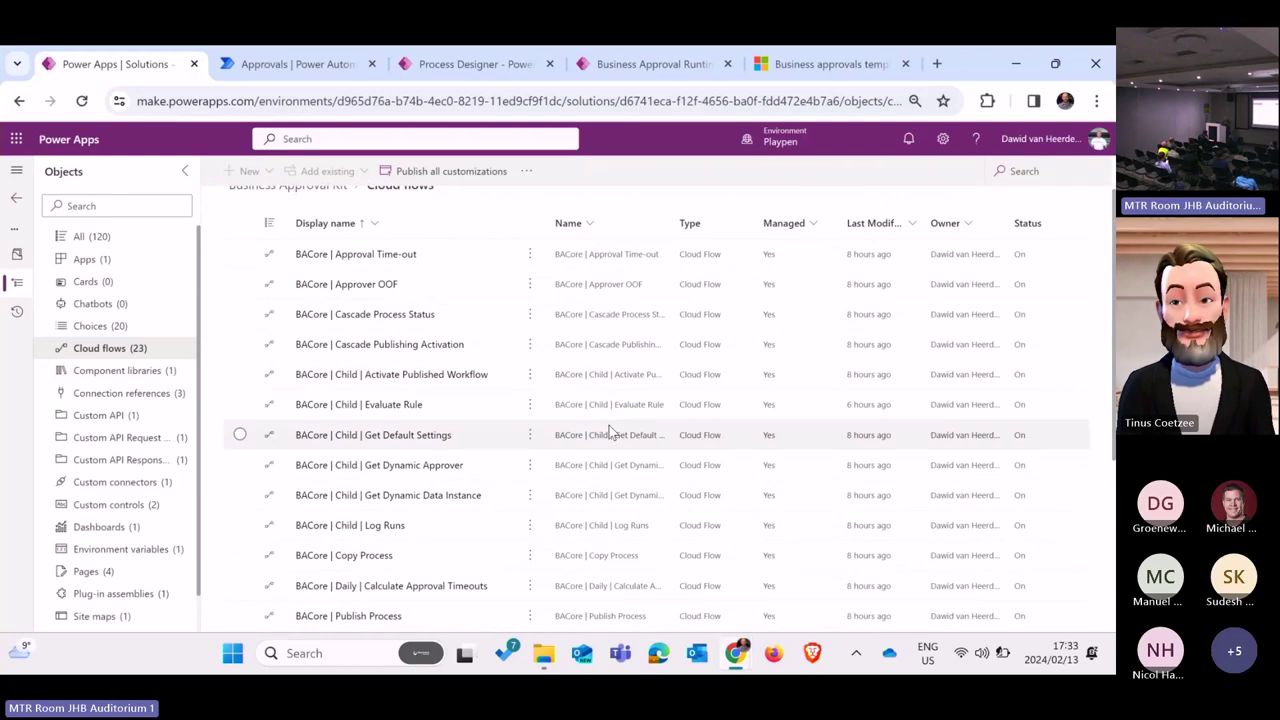
scroll(609, 425, "down", 4)
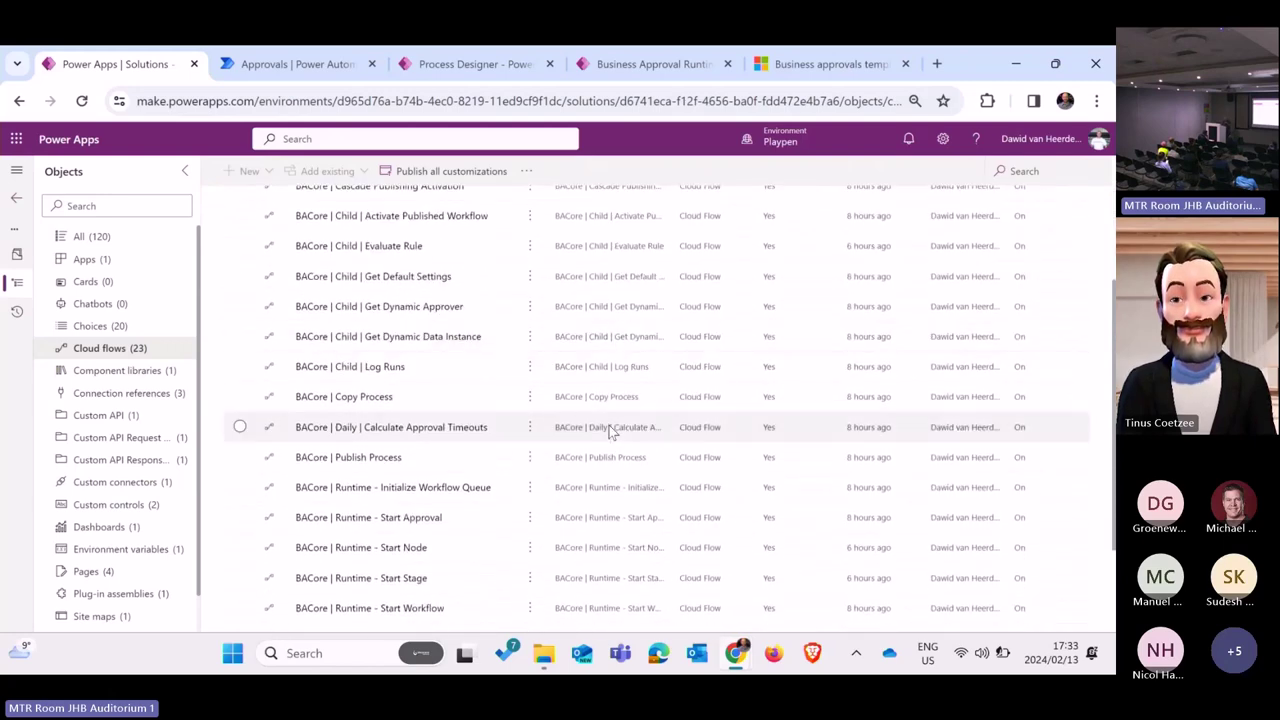
scroll(609, 430, "down", 4)
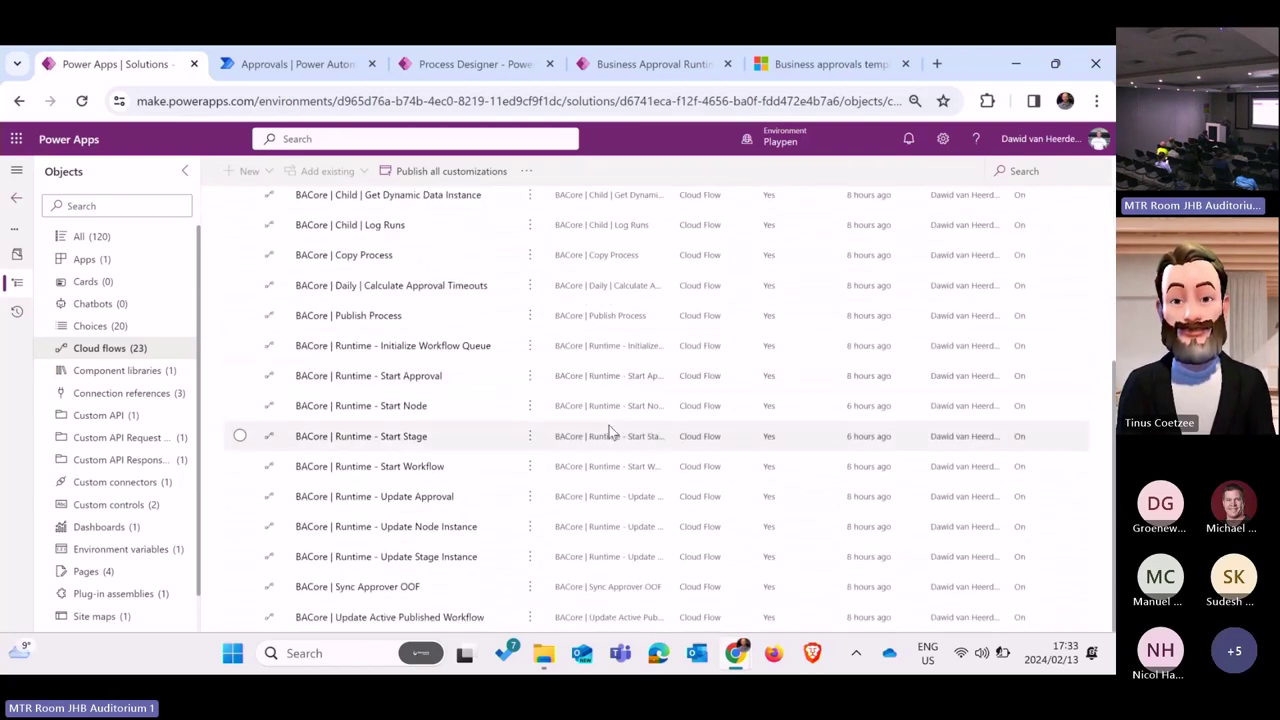
left_click(385, 378)
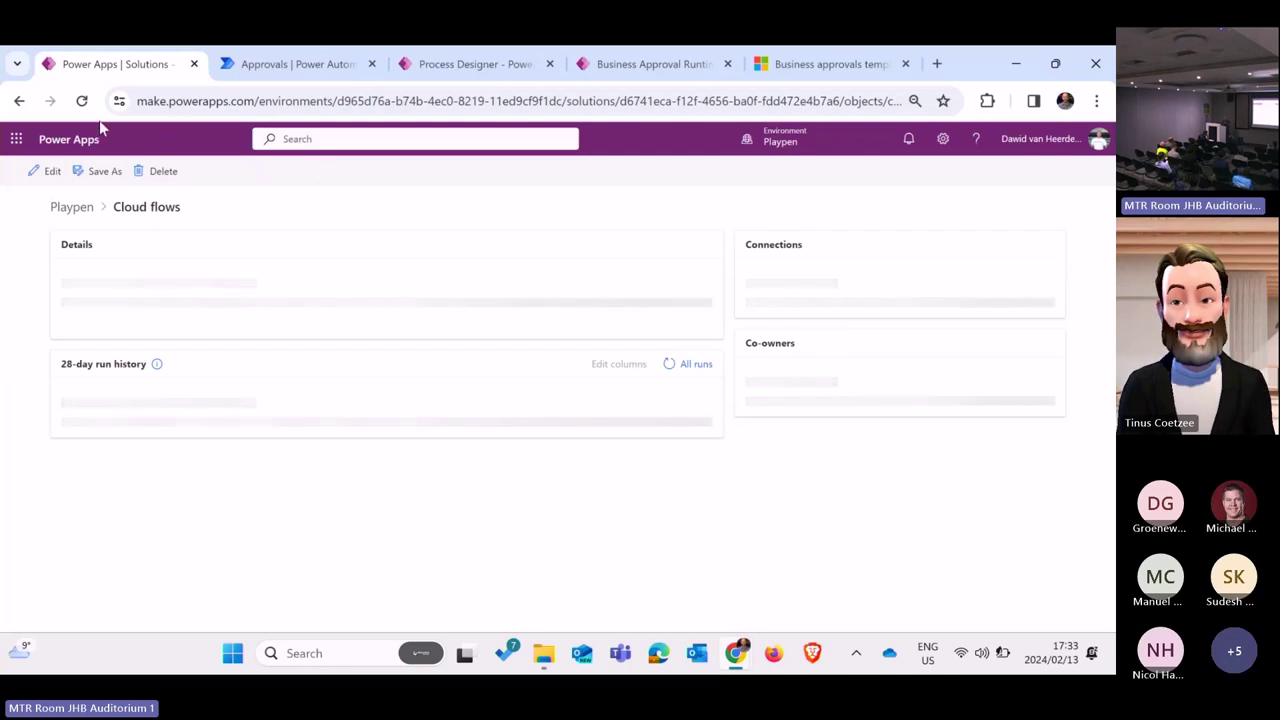
Step: Edit the flow and expand Update Approval Instance, If Approval not completed, and Set override approver steps
left_click(45, 172)
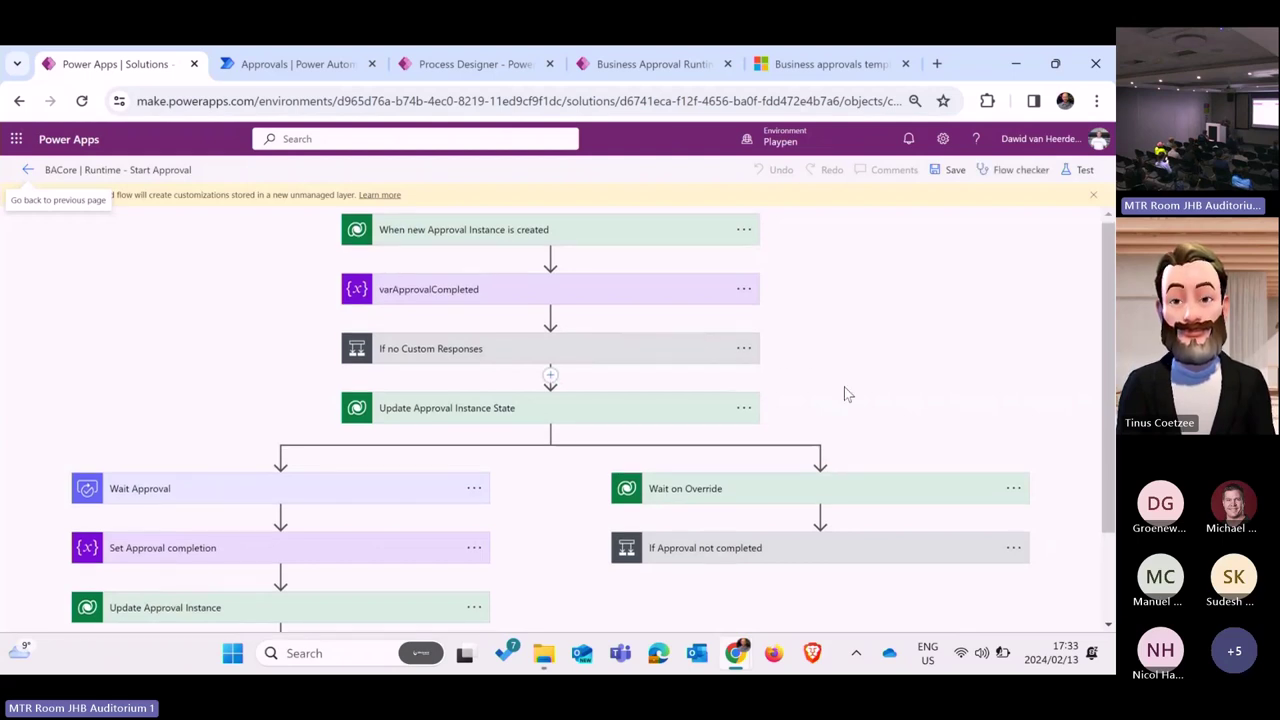
scroll(844, 390, "down", 2)
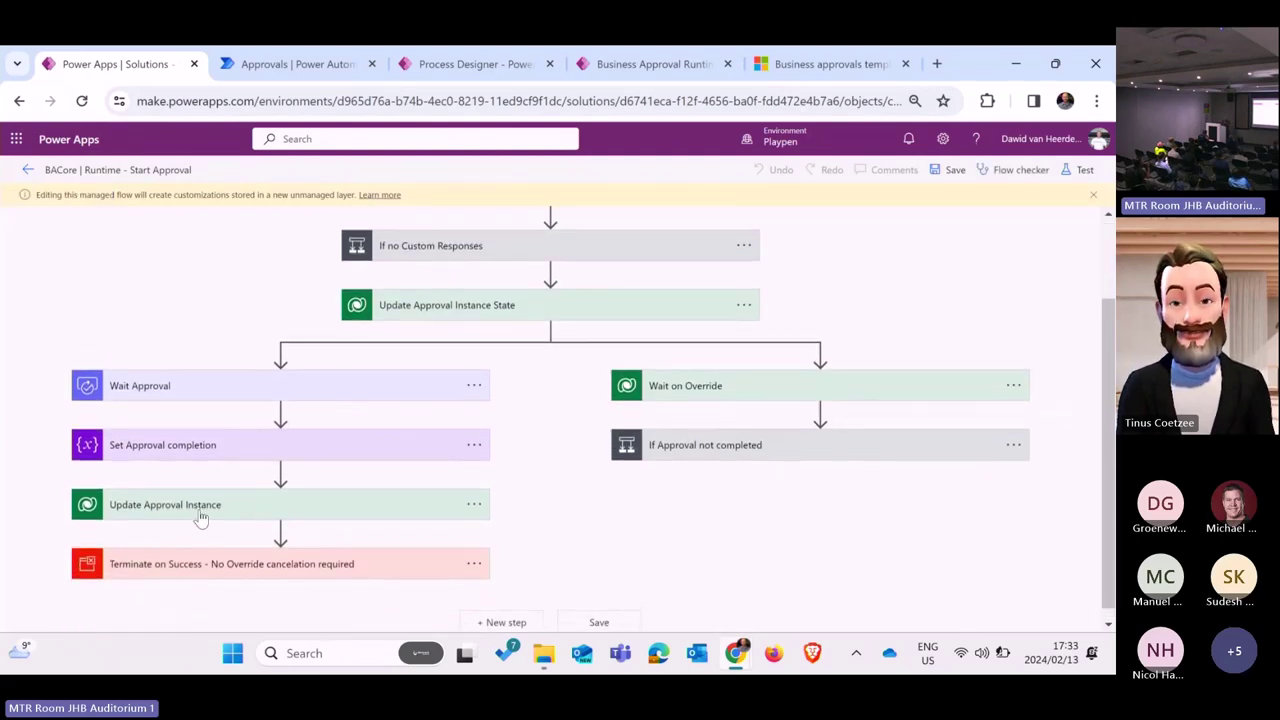
left_click(229, 515)
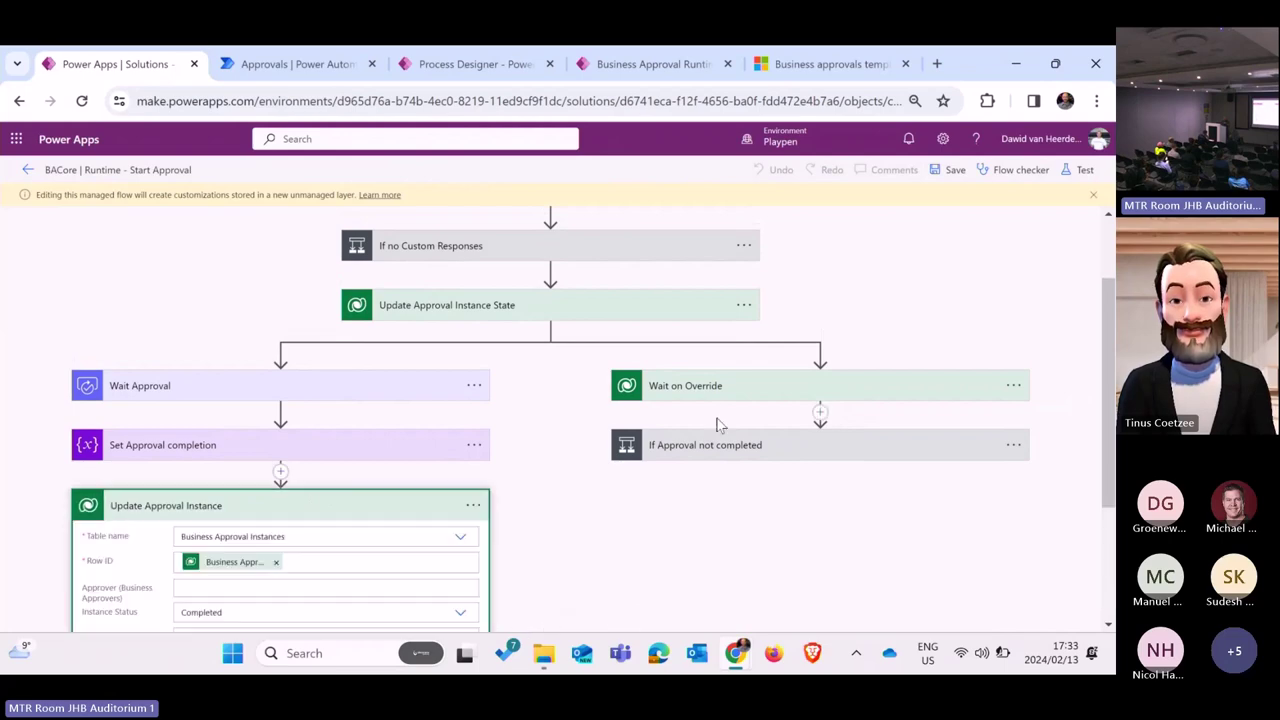
left_click(735, 457)
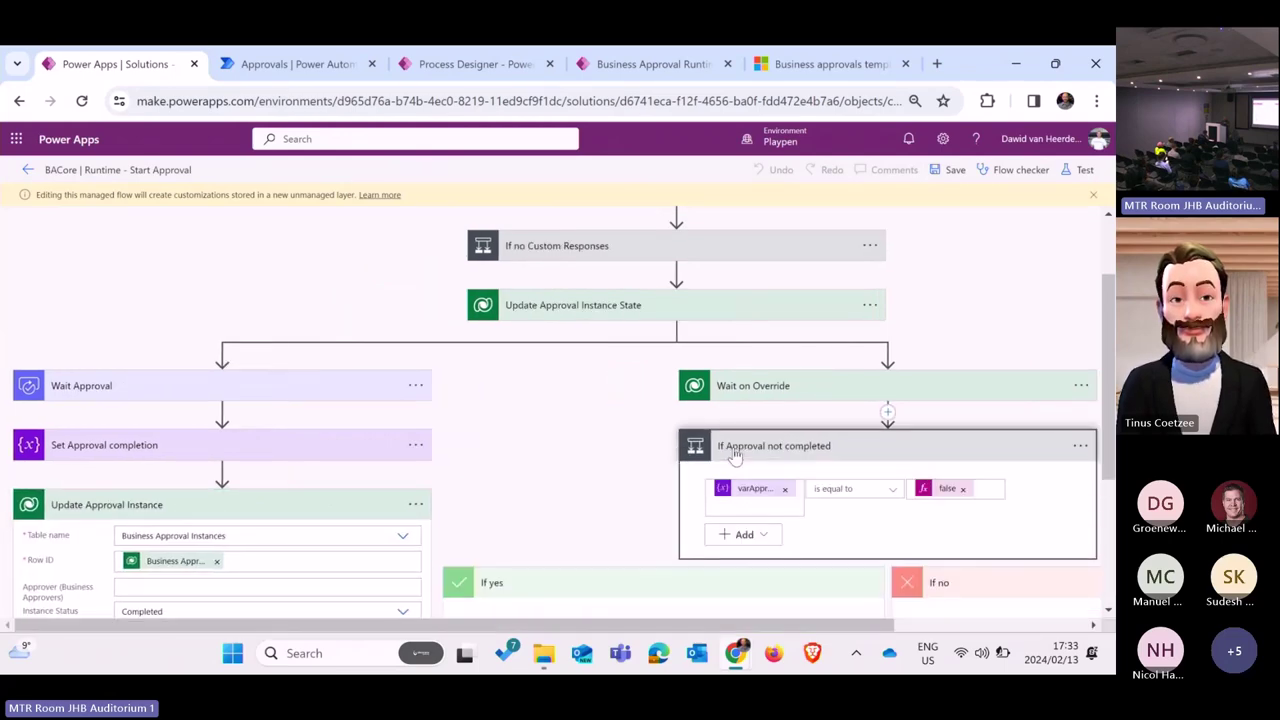
scroll(735, 457, "down", 4)
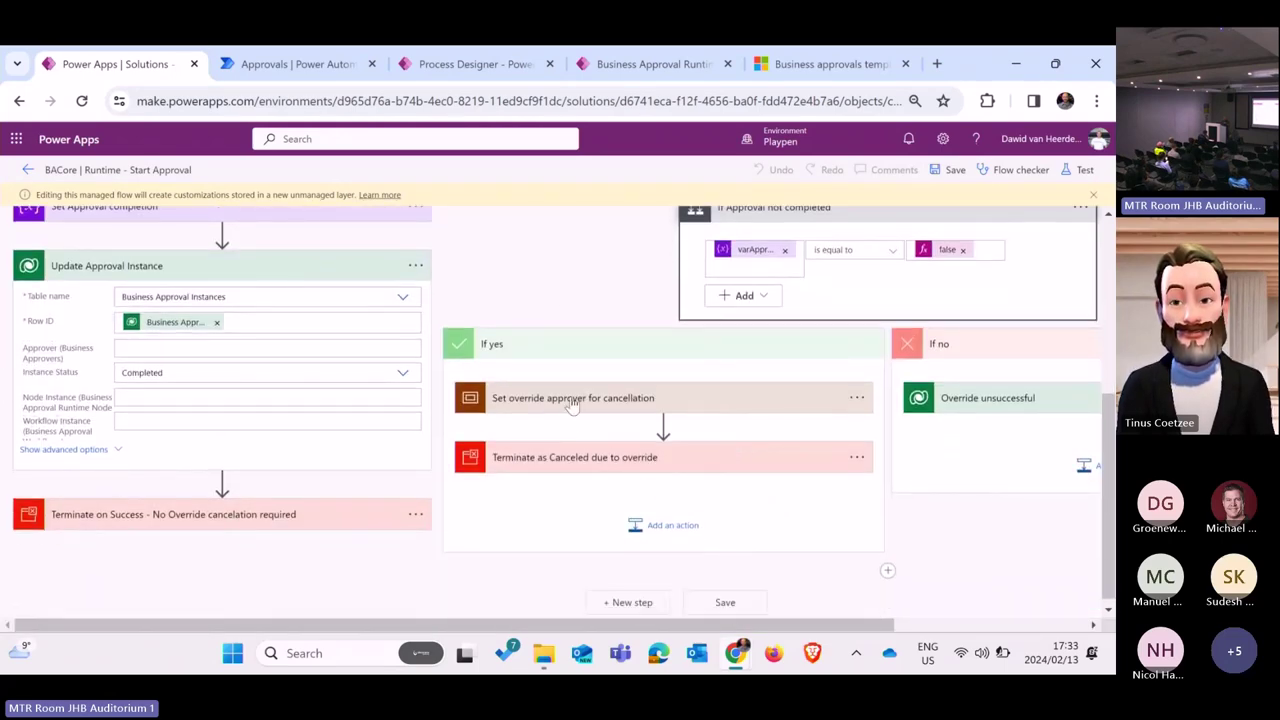
left_click(572, 399)
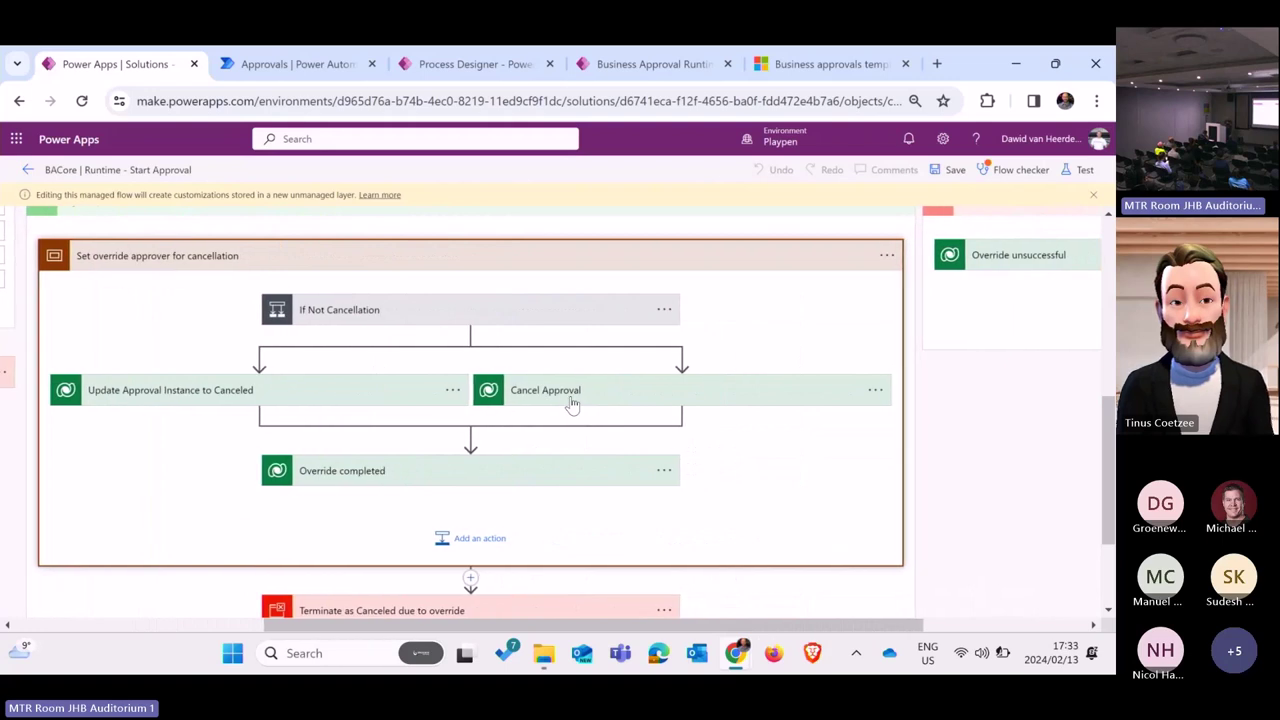
scroll(572, 402, "down", 3)
scroll(572, 402, "up", 4)
scroll(572, 404, "right", 4)
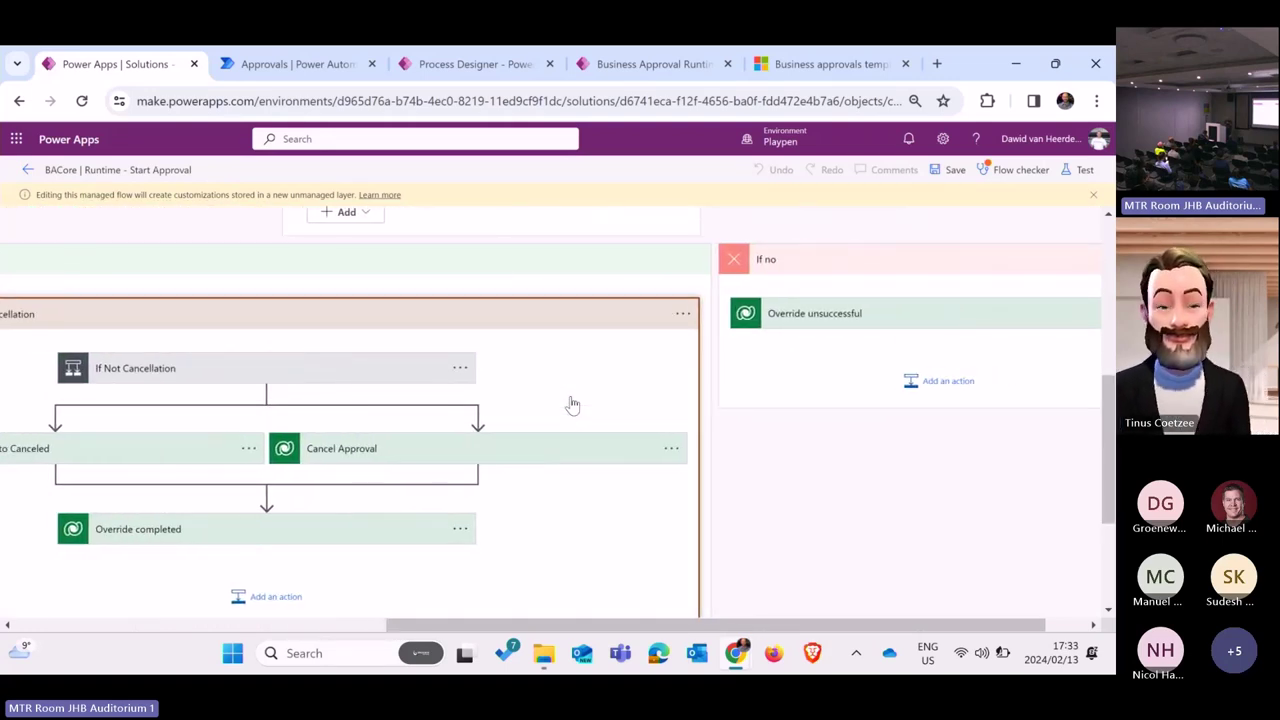
scroll(572, 404, "right", 2)
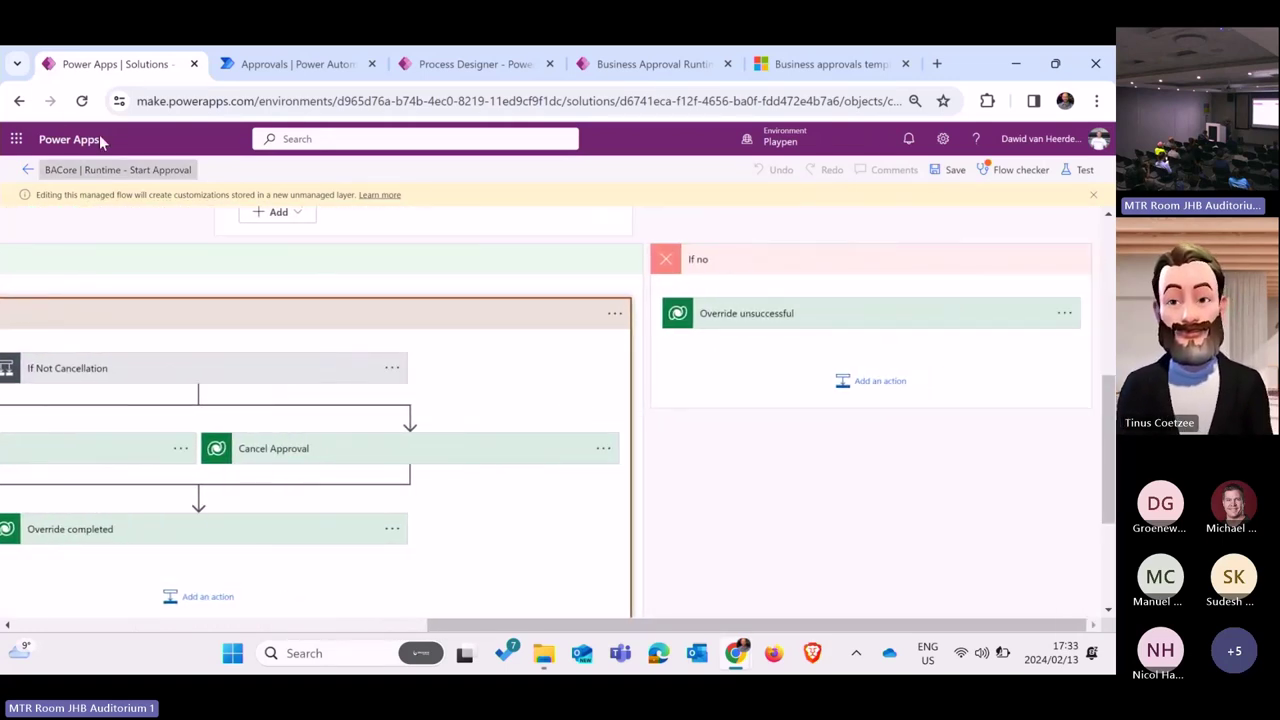
Step: Return to the kit, list its four Pages, and try editing Process Designer, which is refused
left_click(28, 170)
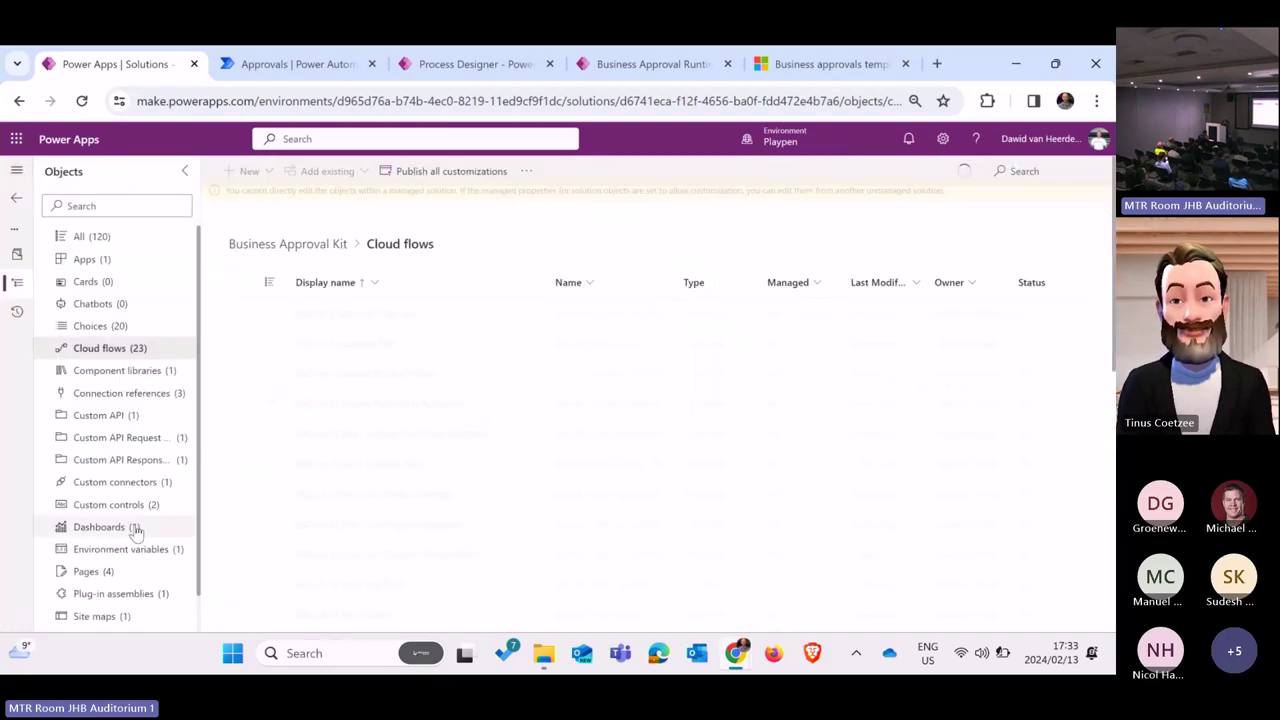
left_click(106, 577)
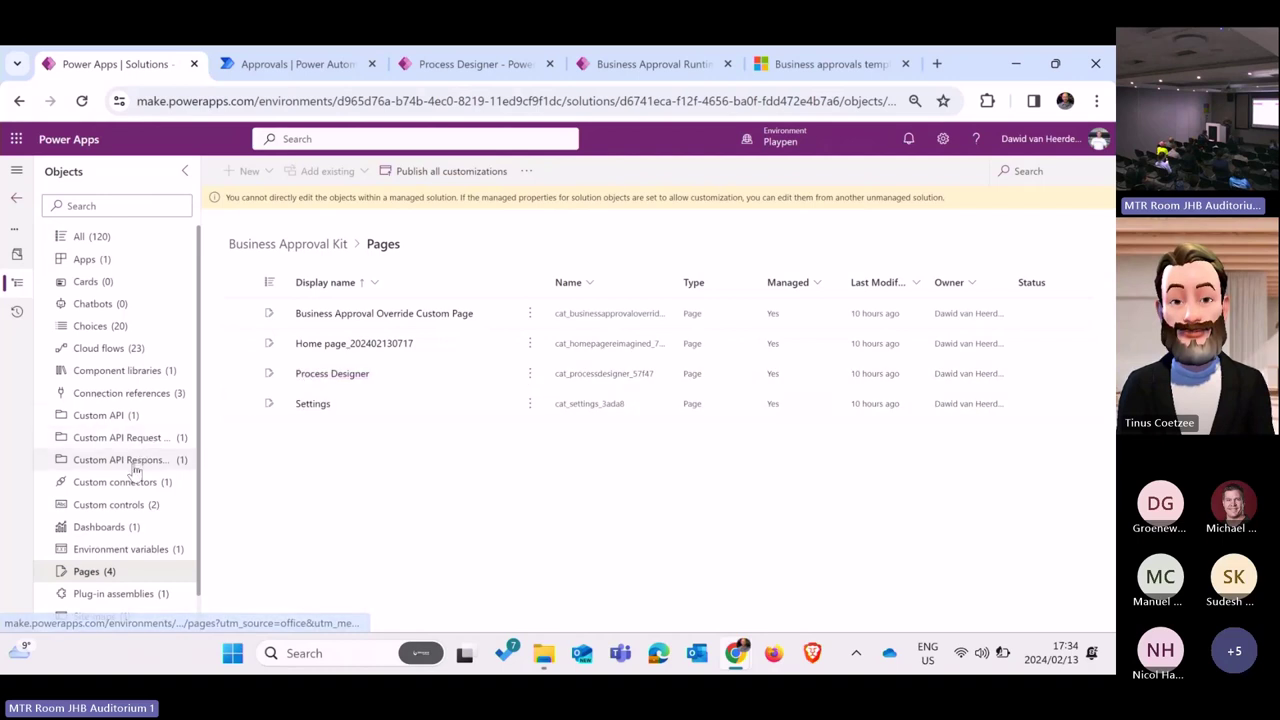
scroll(134, 480, "down", 1)
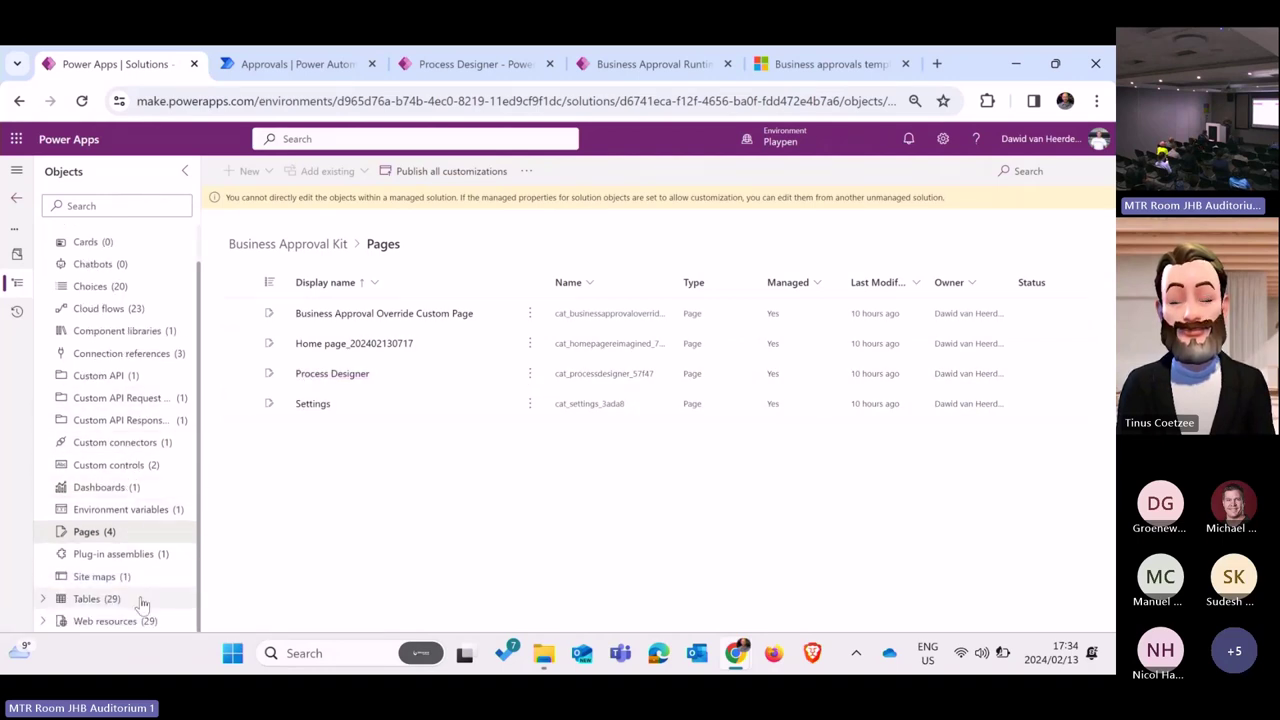
left_click(351, 380)
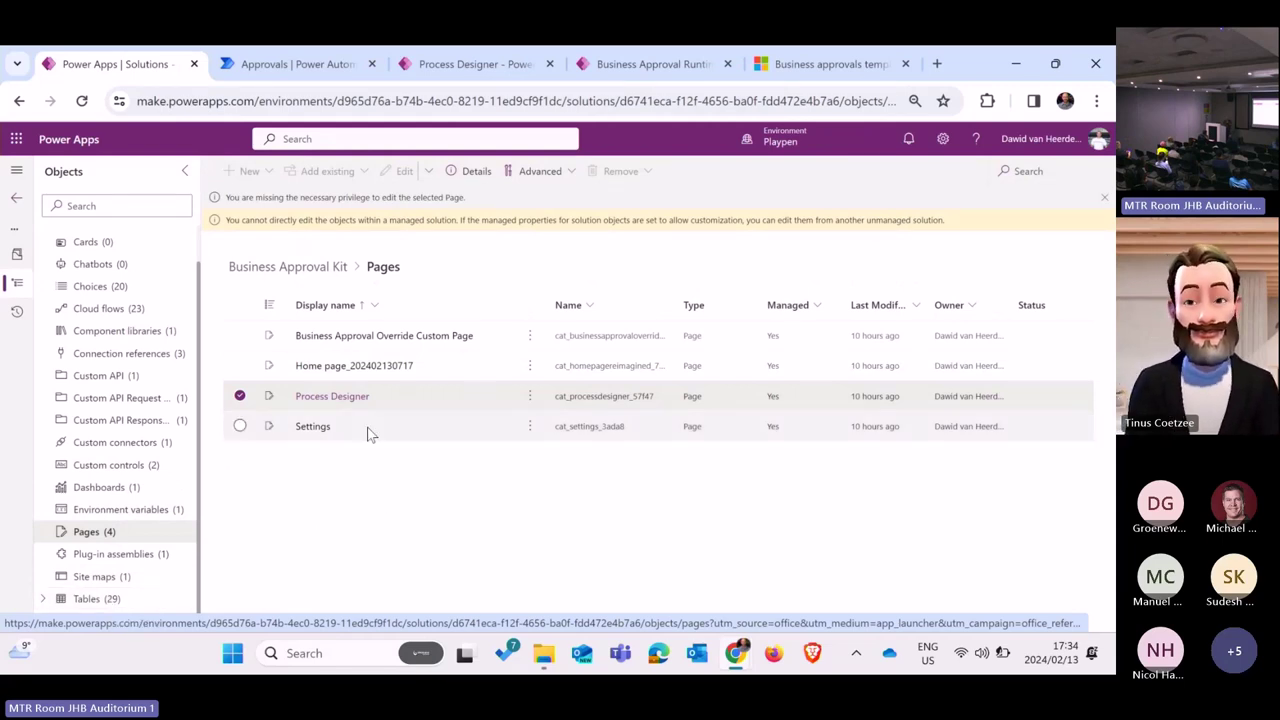
left_click(346, 397)
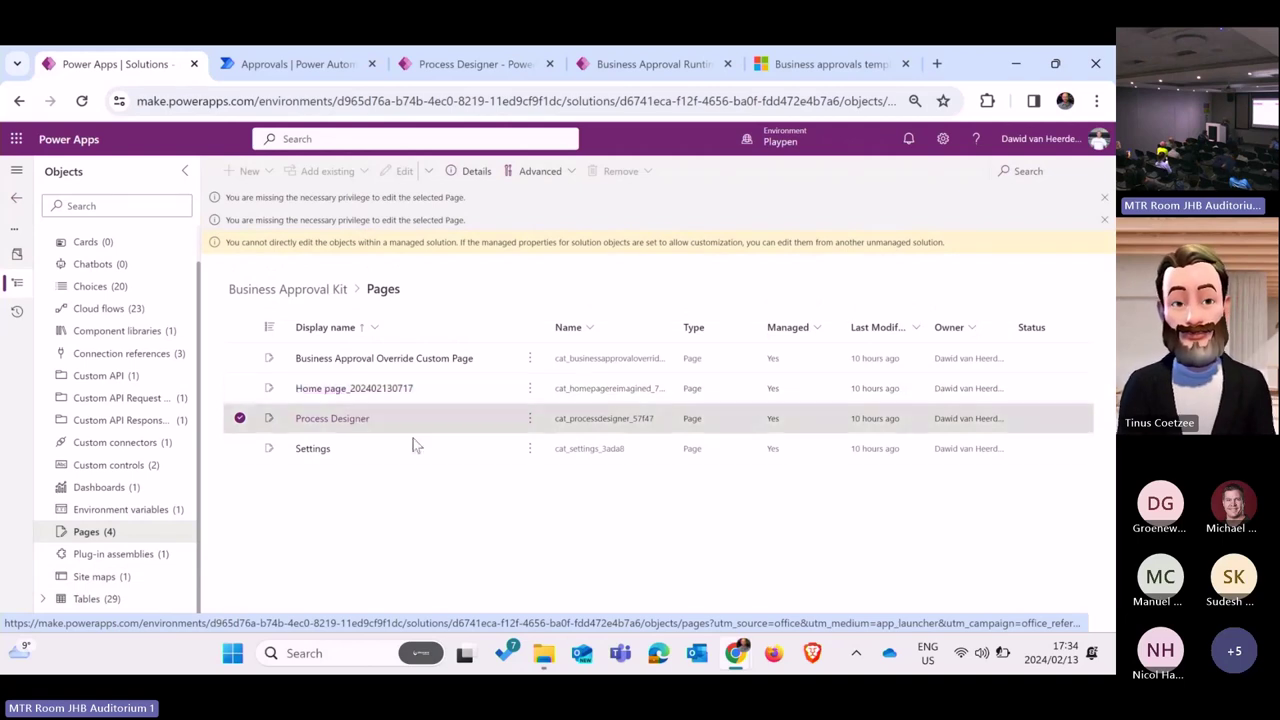
Step: Go back to the Solutions list, with Contoso Coffee 1.0.0.2 heading the unmanaged solutions
left_click(17, 202)
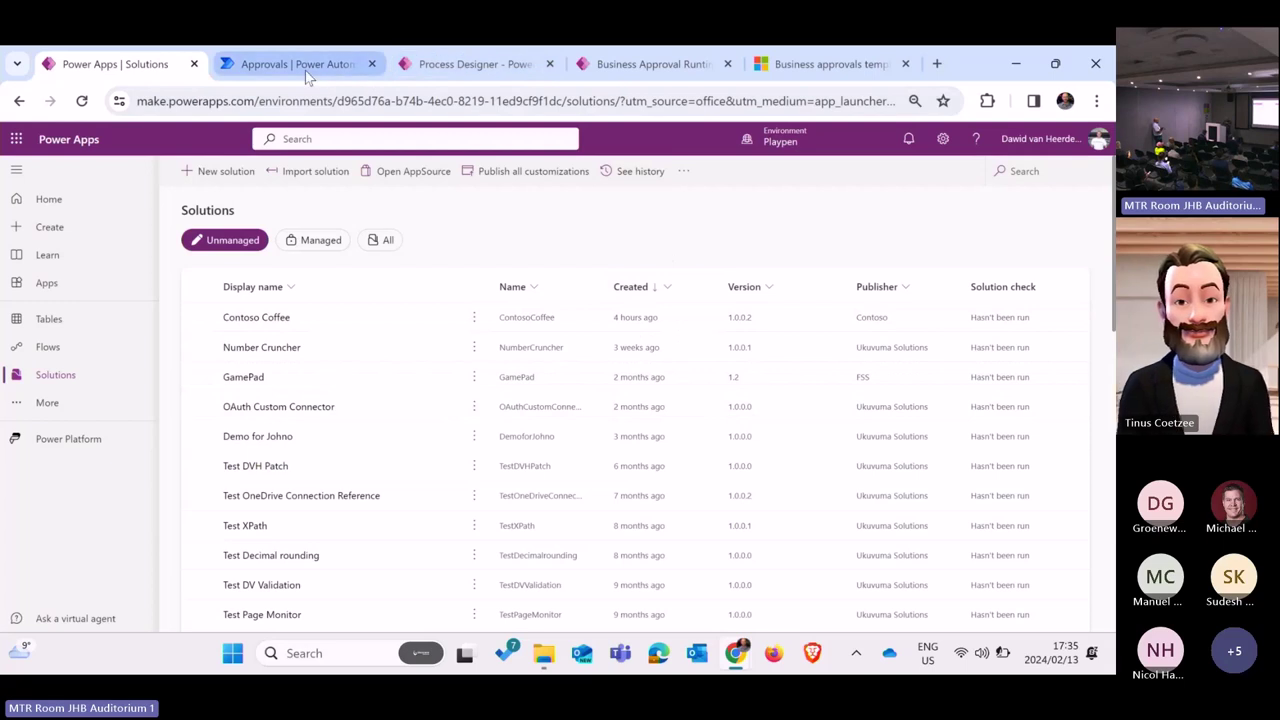
mouse_move(305, 70)
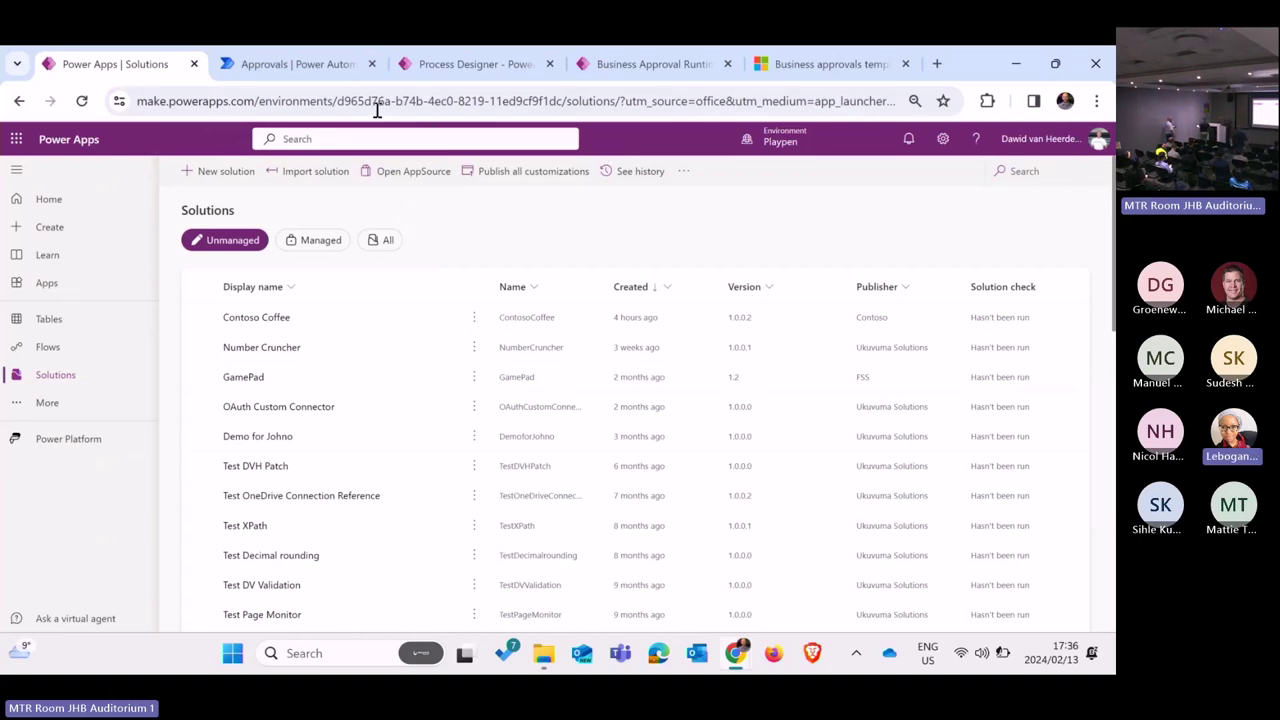
Step: Reload the Power Automate approvals page and check the Business Approval Process list
left_click(308, 76)
left_click(86, 100)
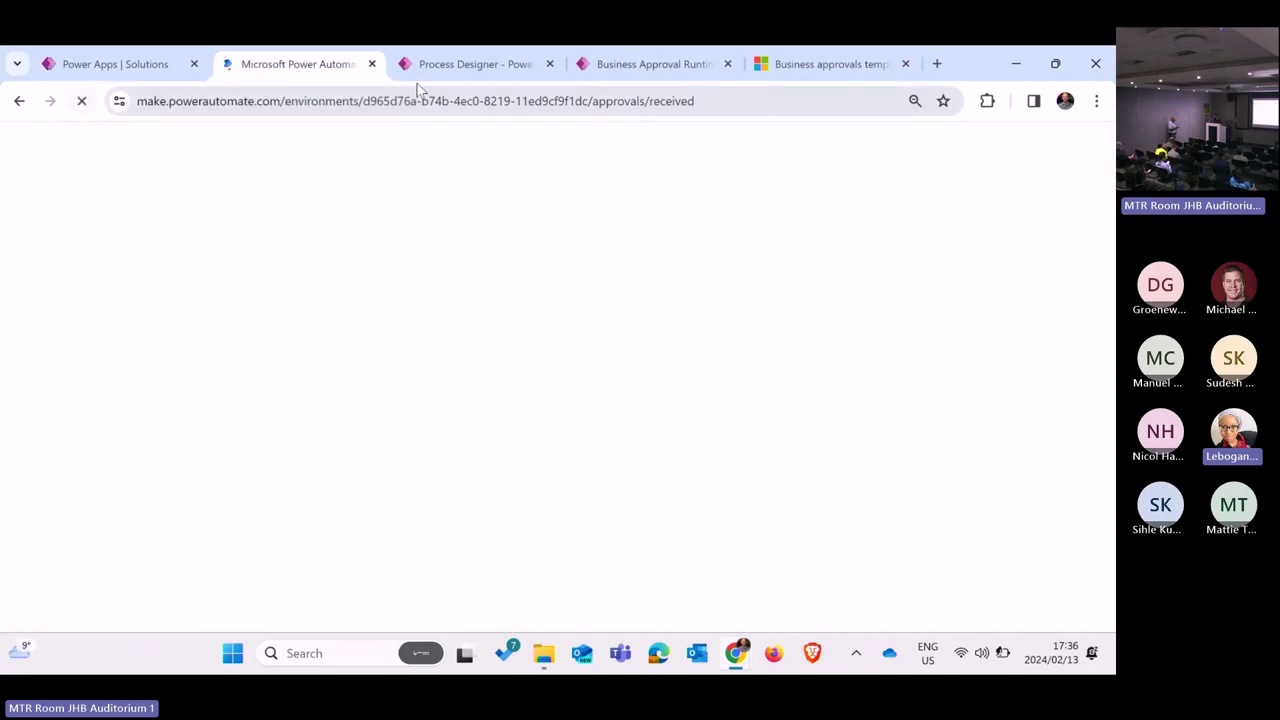
left_click(513, 70)
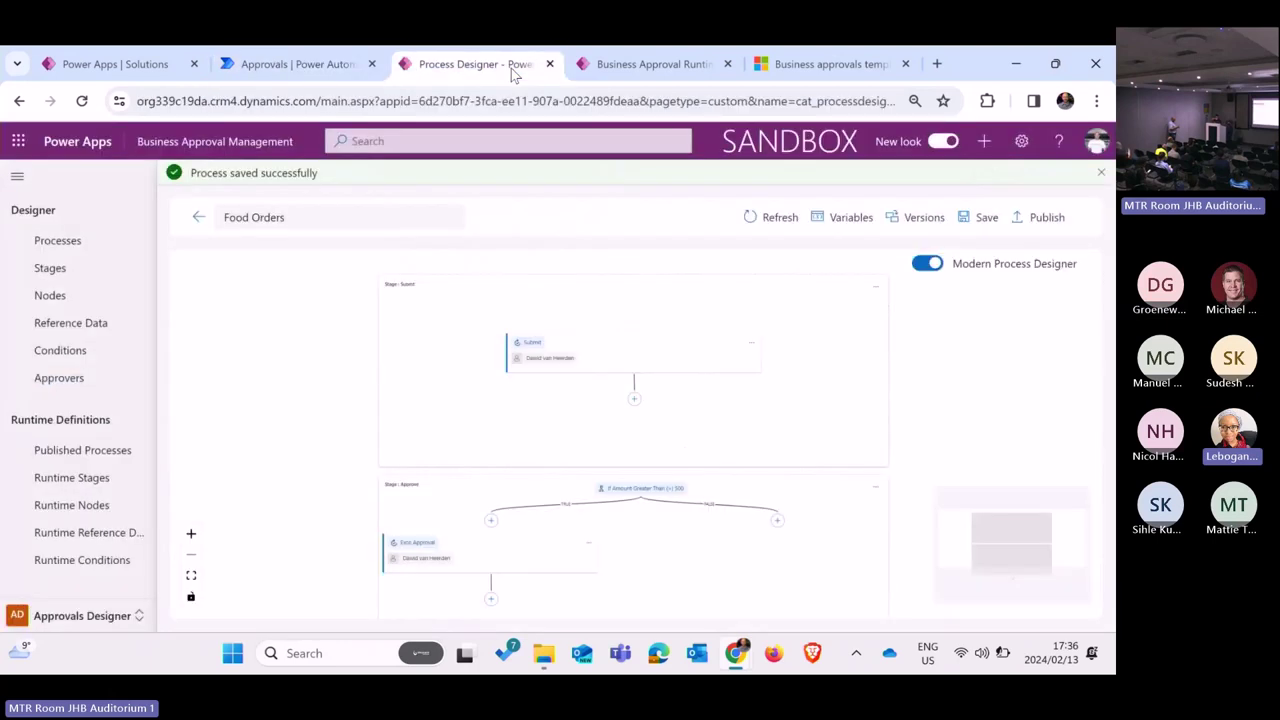
left_click(19, 101)
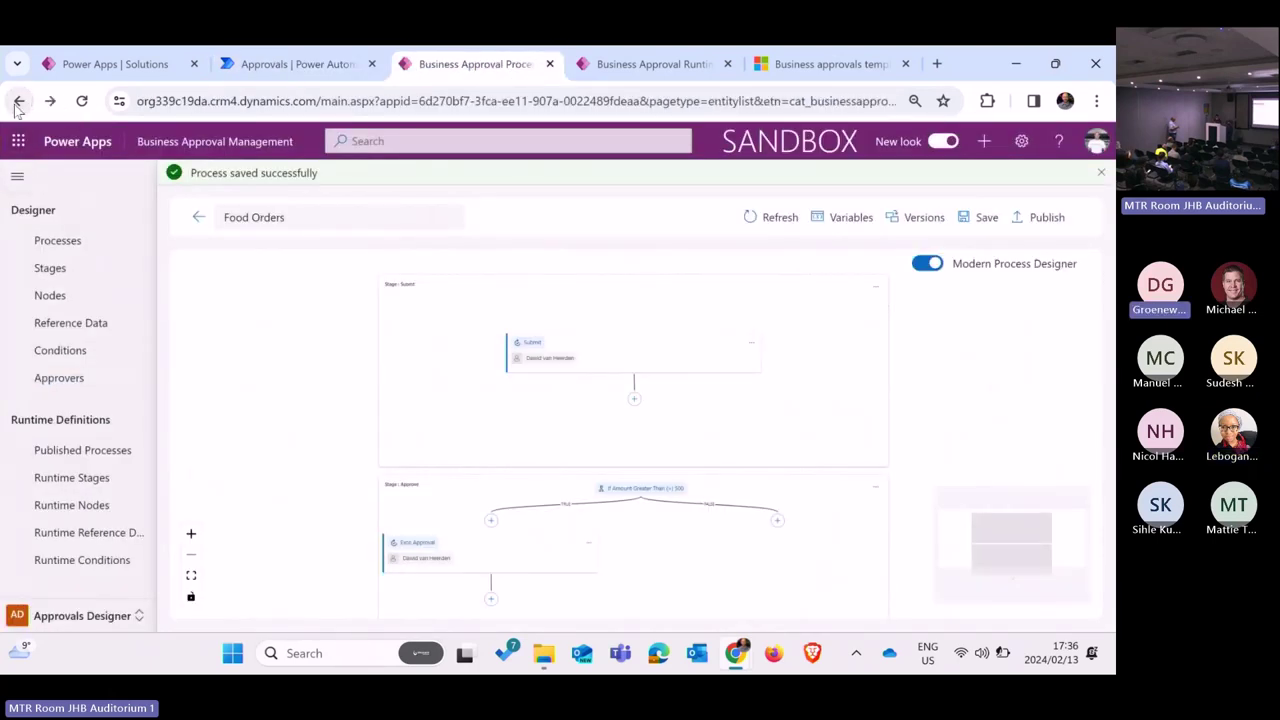
left_click(317, 66)
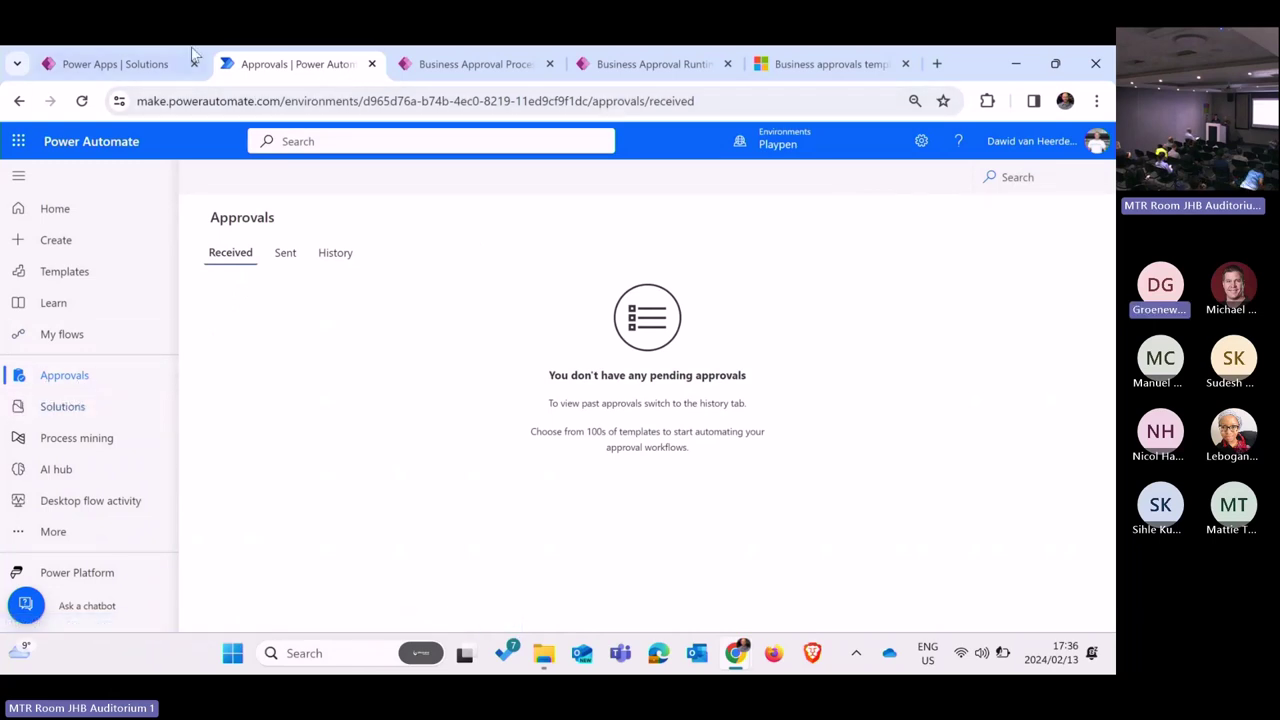
Step: Back in Power Apps, load the cloud flows list headed by Approval Kit - Start the Process
left_click(150, 64)
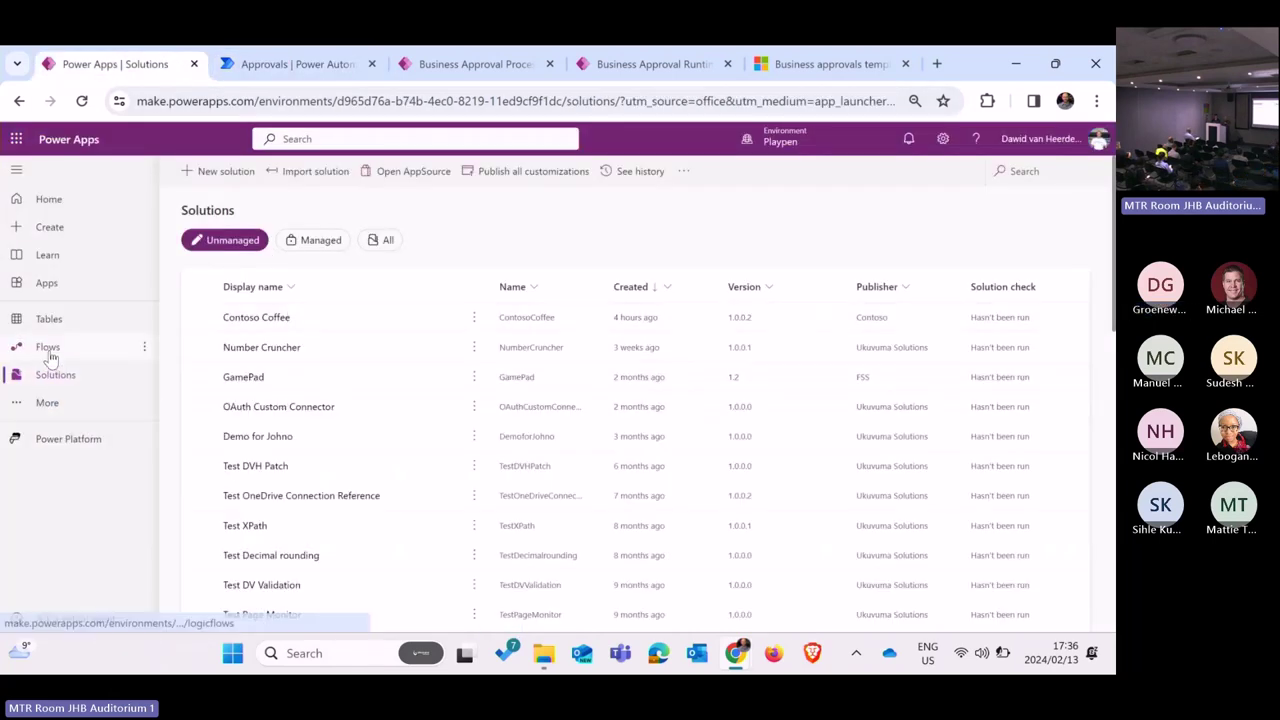
left_click(47, 349)
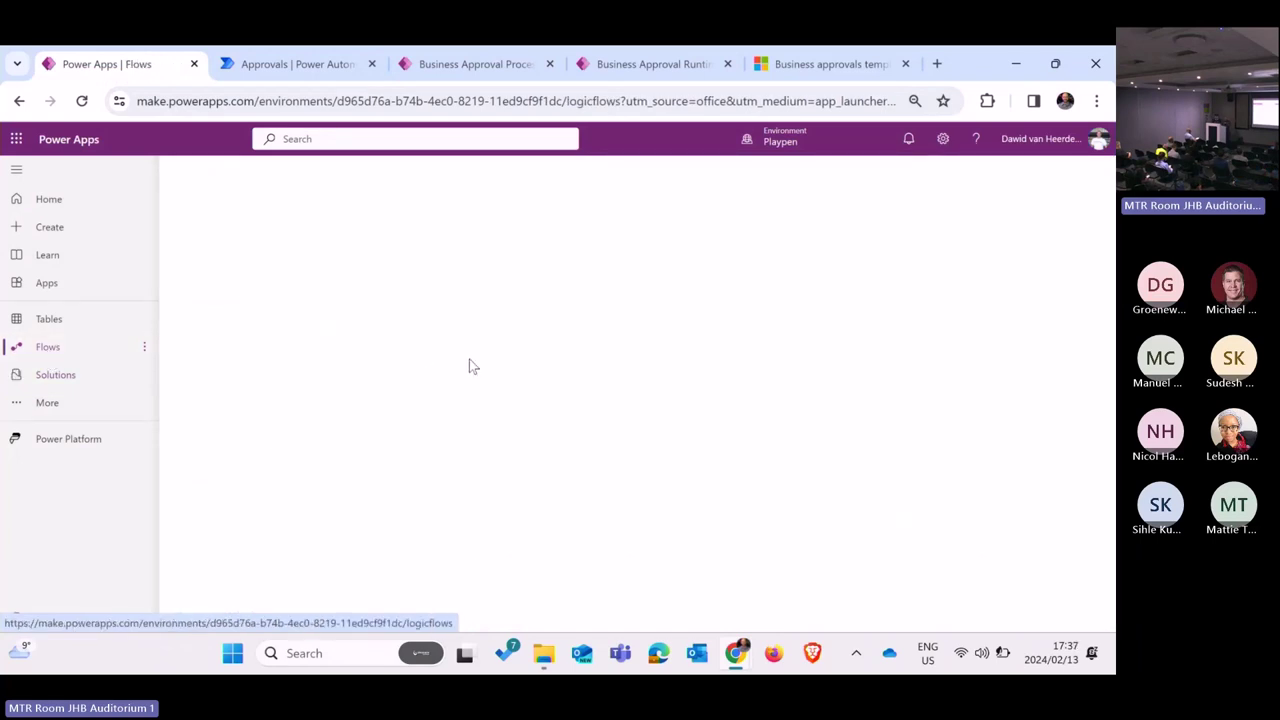
left_click(634, 64)
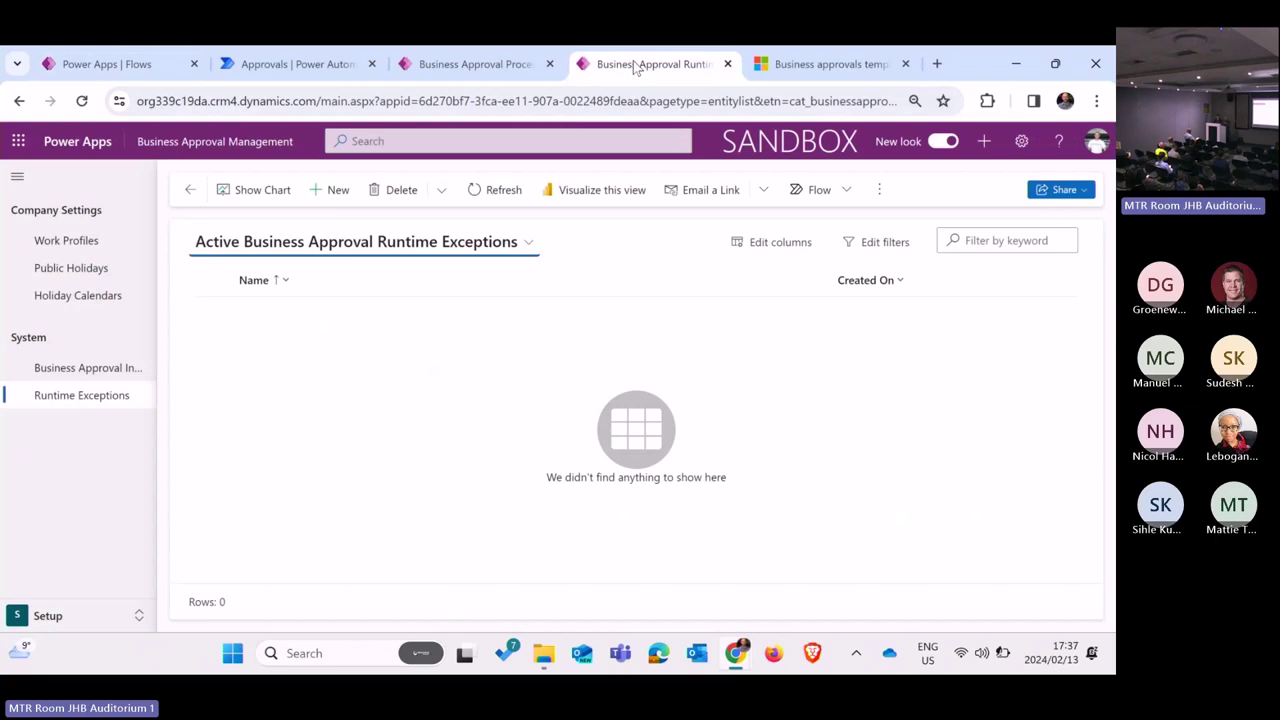
left_click(481, 76)
left_click(156, 74)
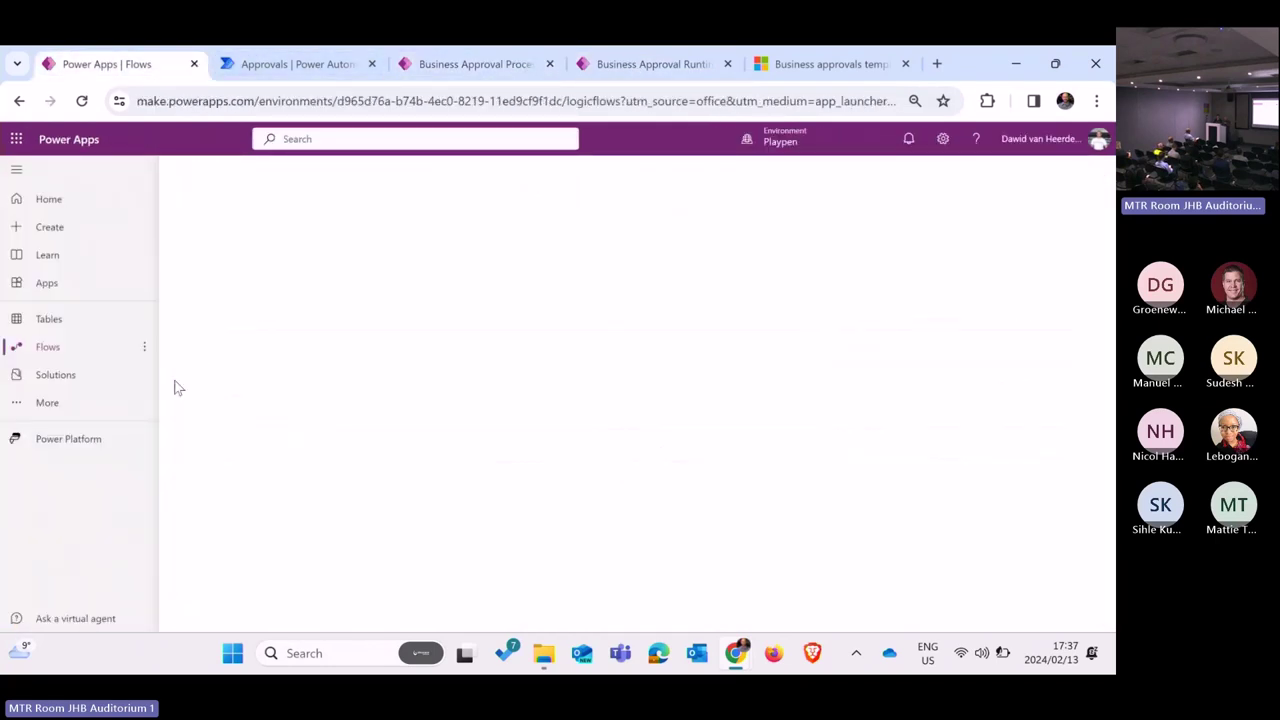
left_click(57, 346)
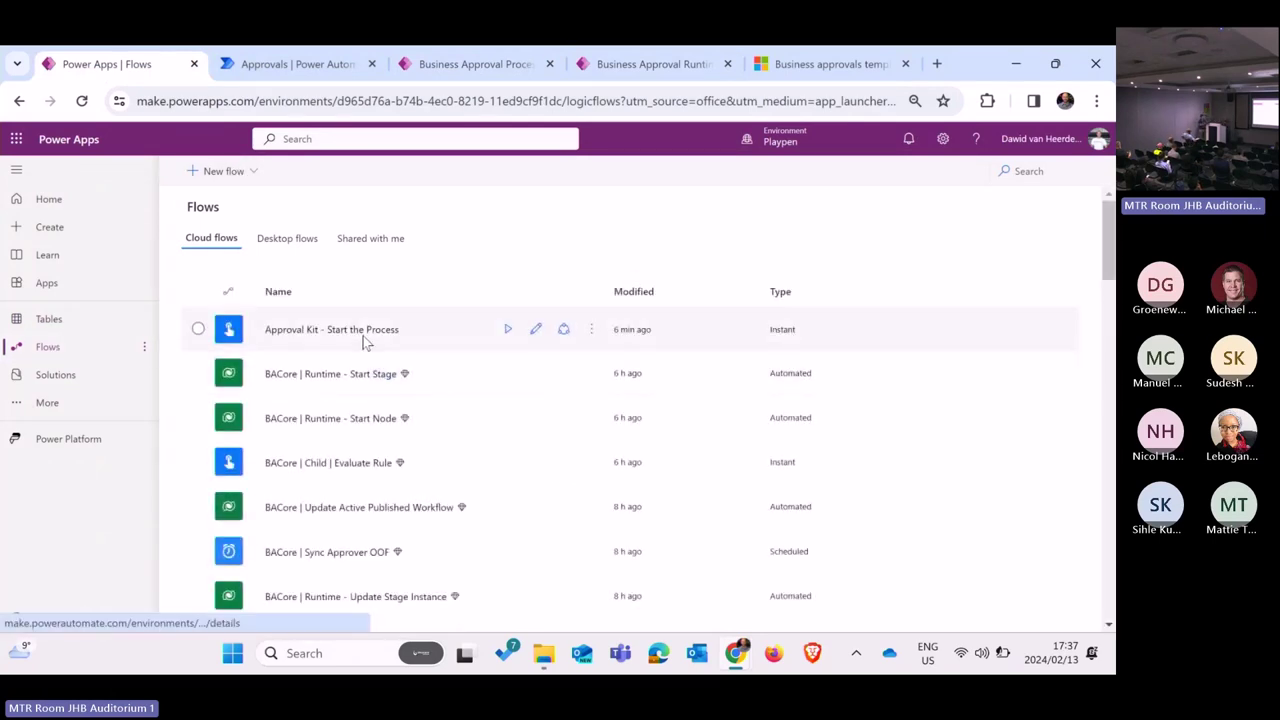
Step: Run the Approval Kit - Start the Process flow with Number set to 5000
left_click(385, 336)
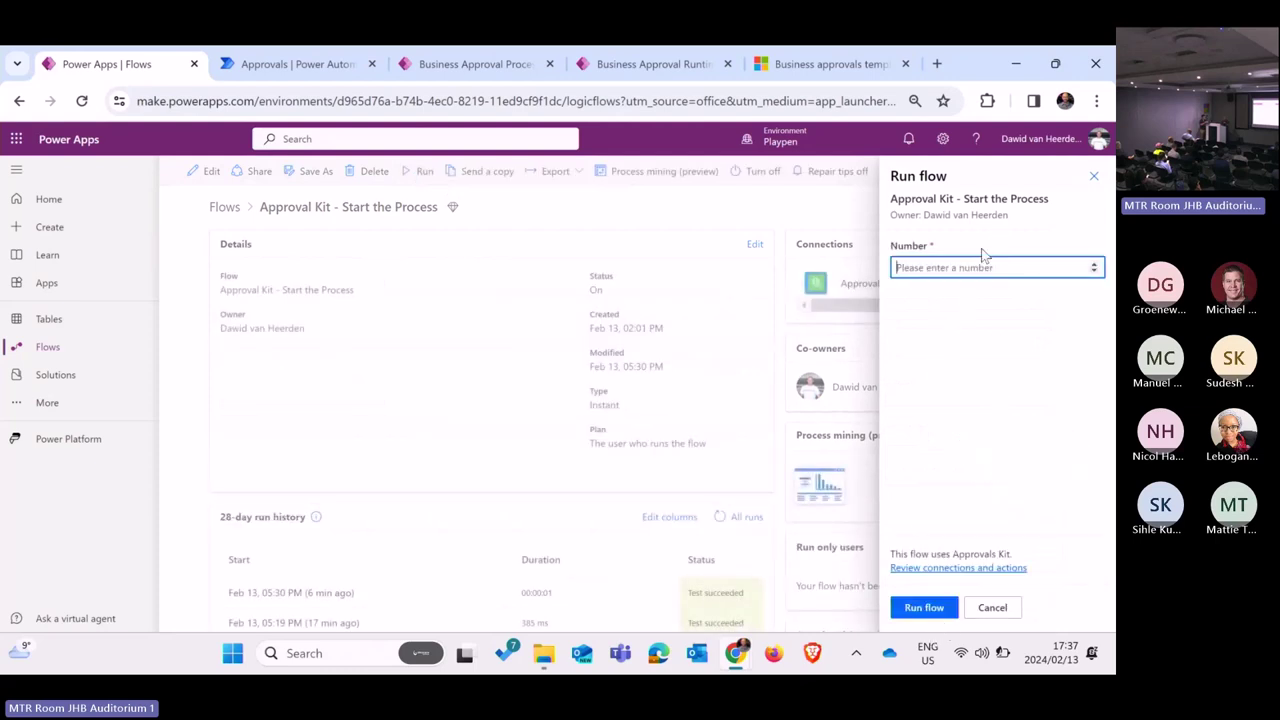
type("5000")
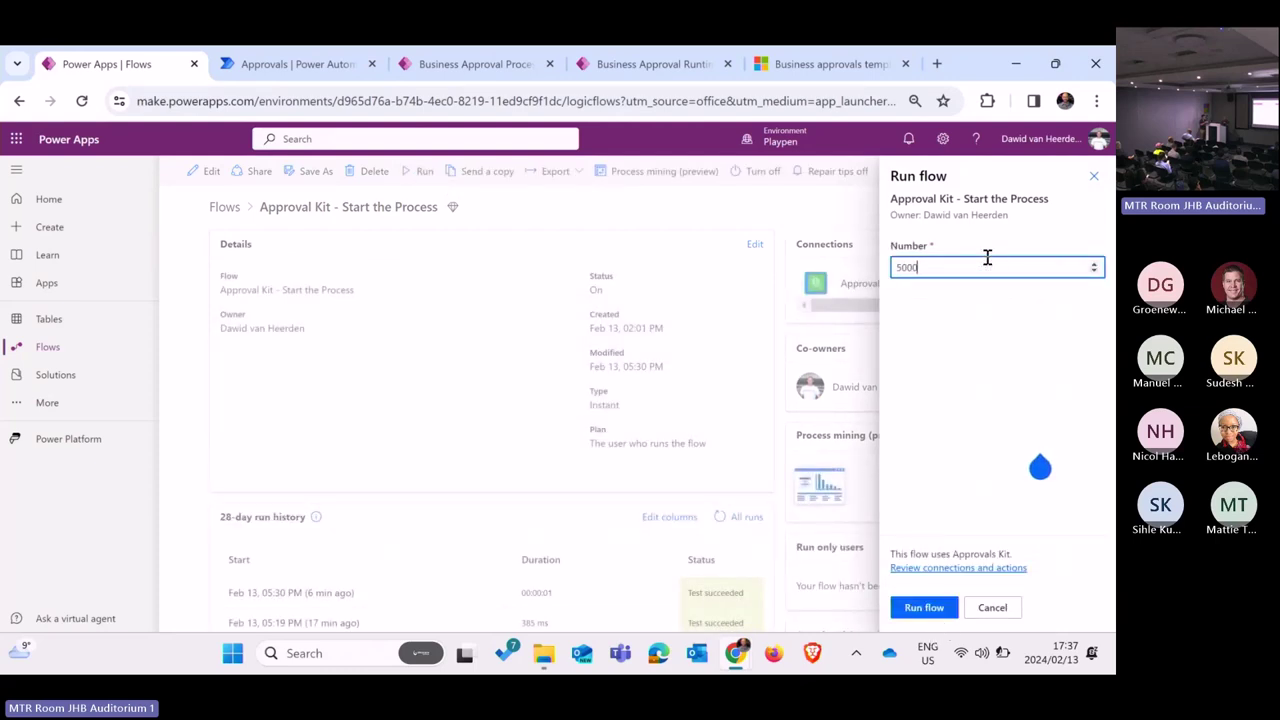
left_click(924, 607)
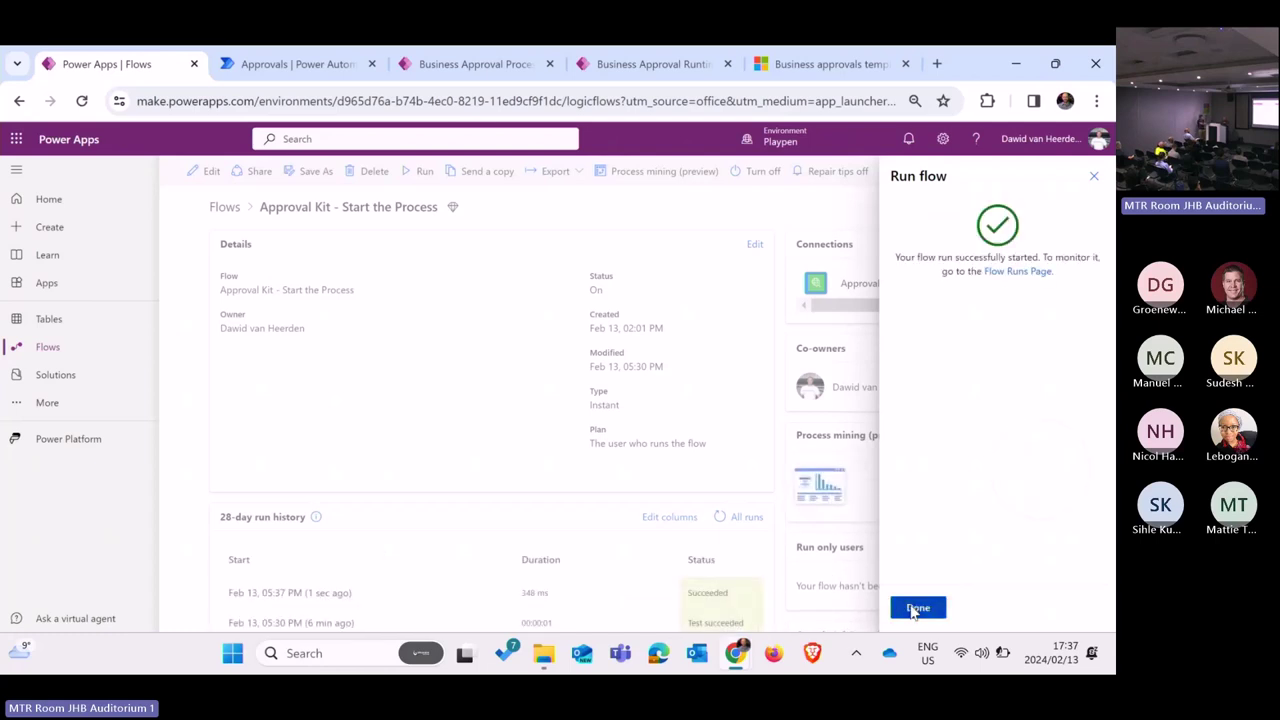
left_click(916, 608)
scroll(679, 568, "down", 2)
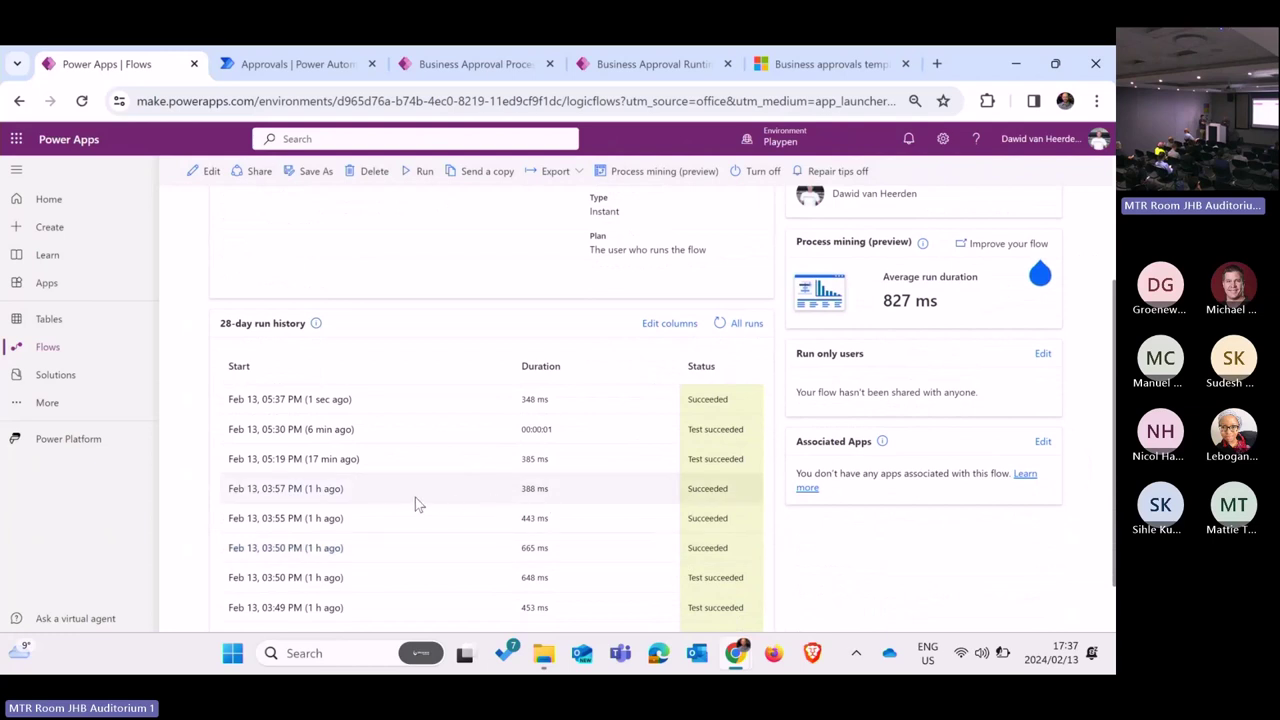
scroll(525, 440, "up", 2)
left_click(298, 70)
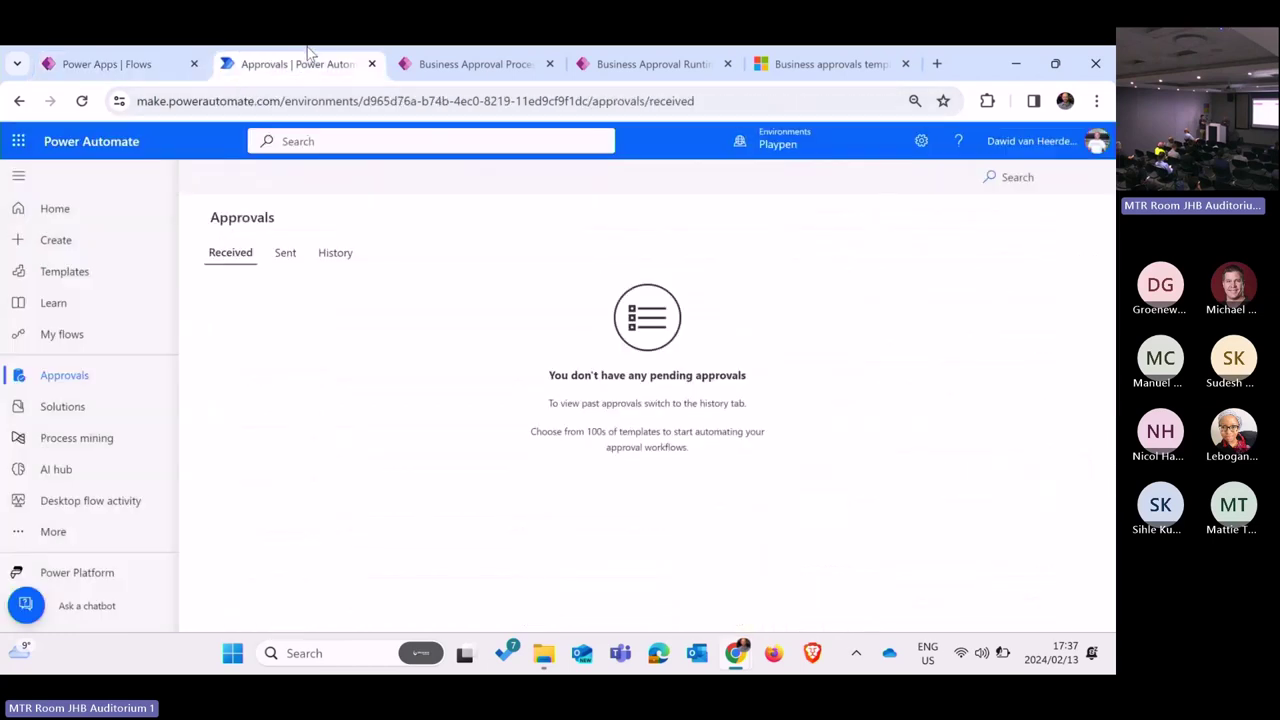
Step: Refresh the approvals page, then open Approval Instances in Business Approval Management's Approvals Center area
left_click(83, 101)
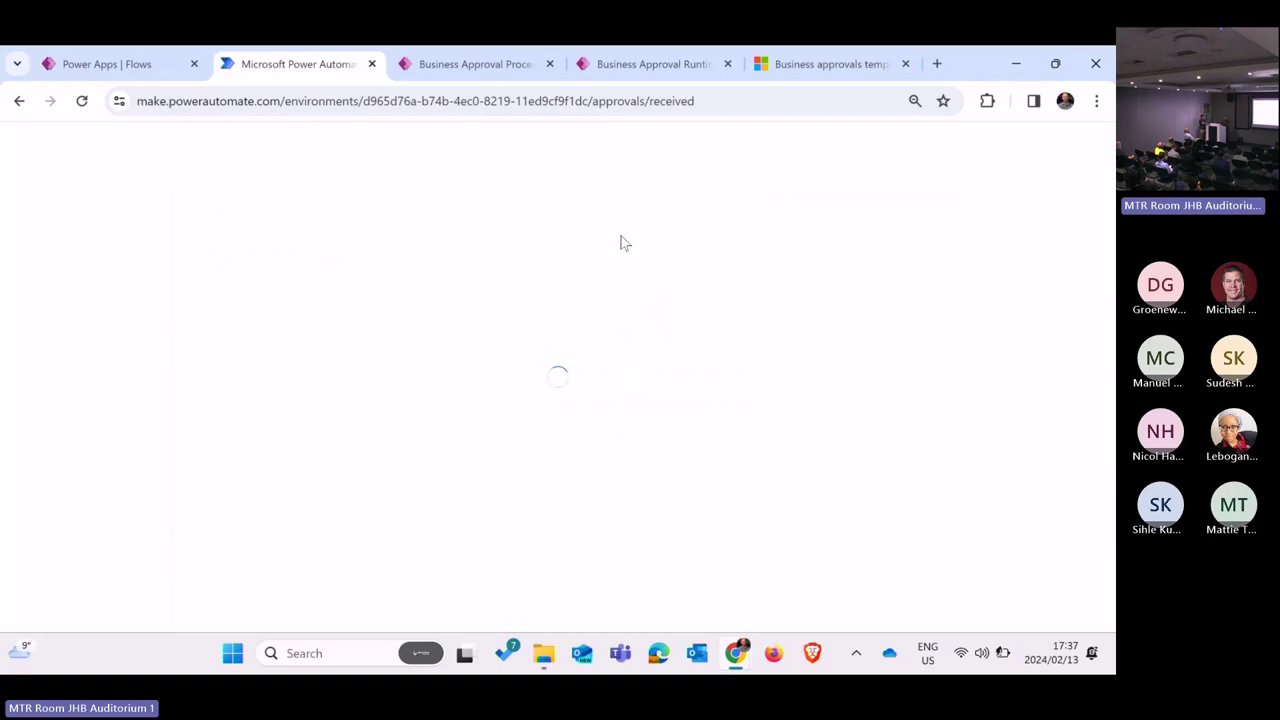
left_click(631, 64)
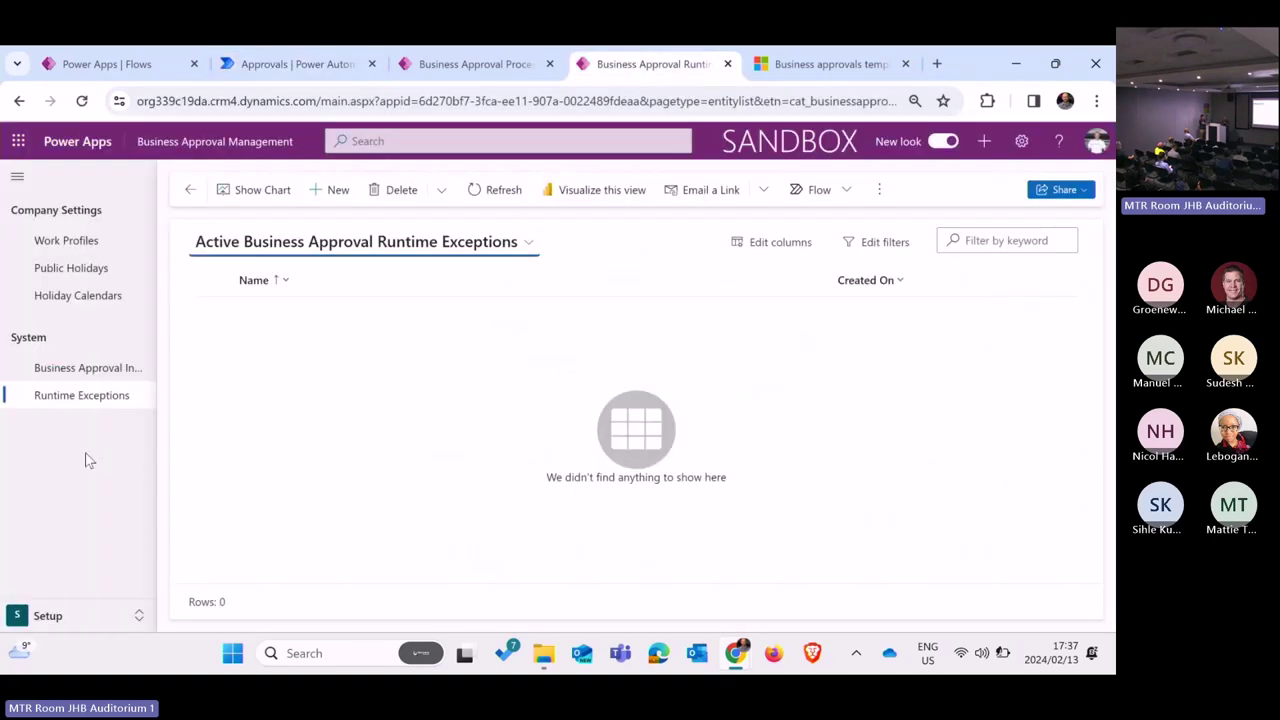
left_click(45, 615)
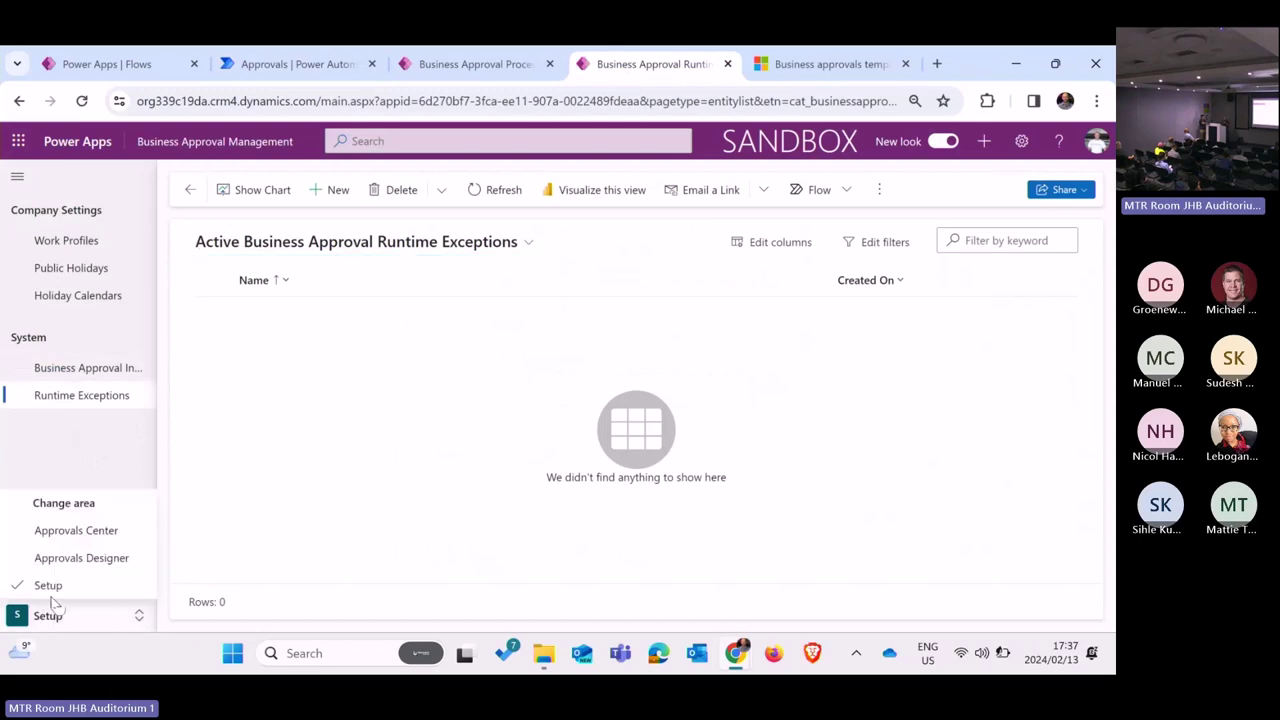
left_click(95, 535)
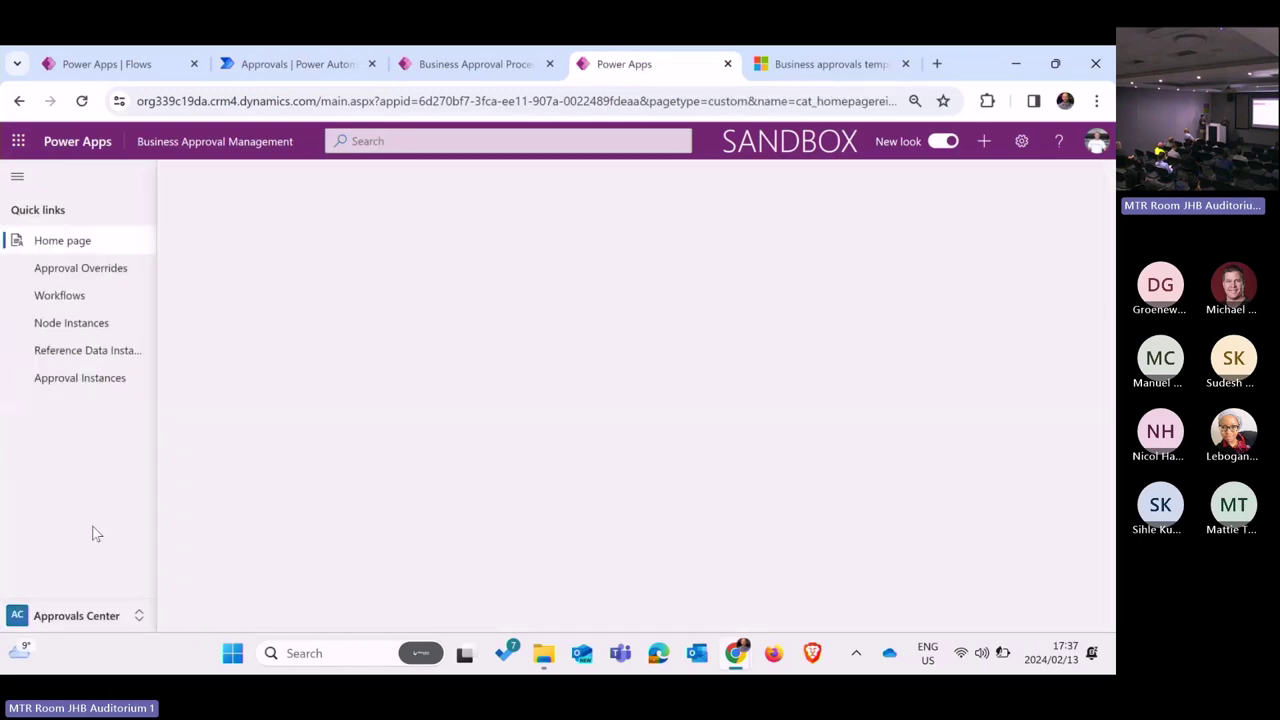
left_click(82, 378)
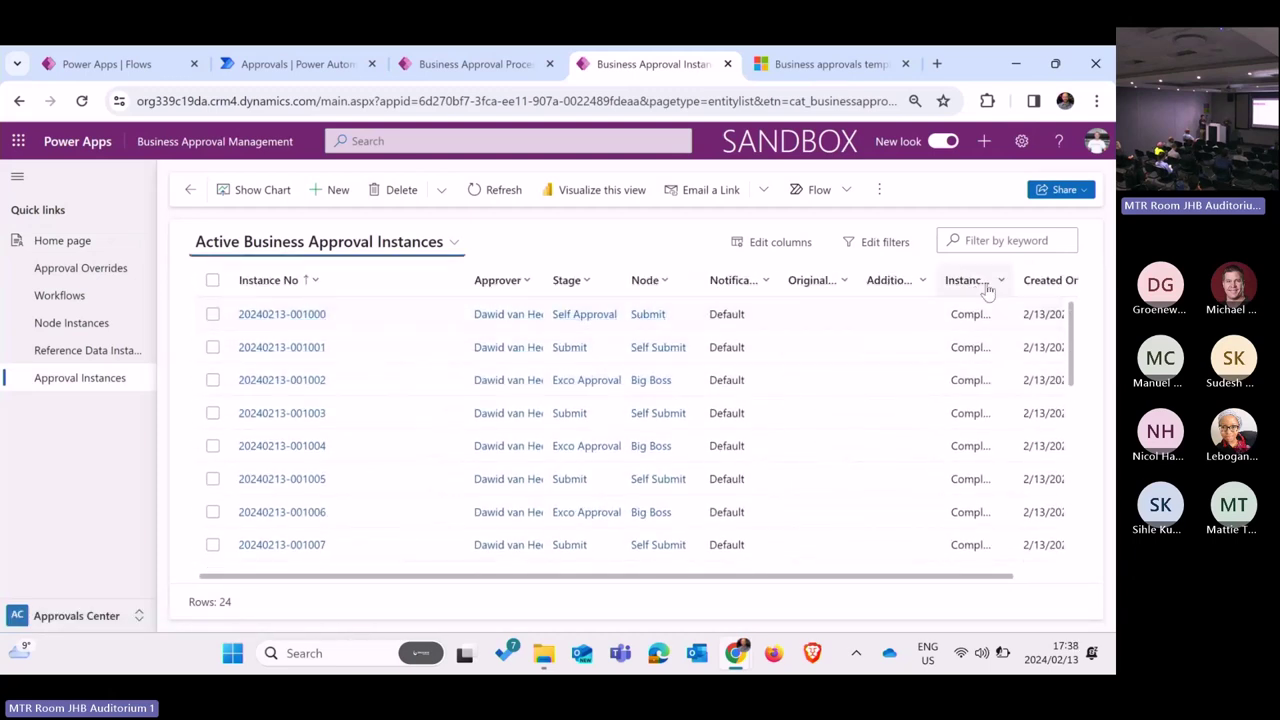
left_click(1050, 281)
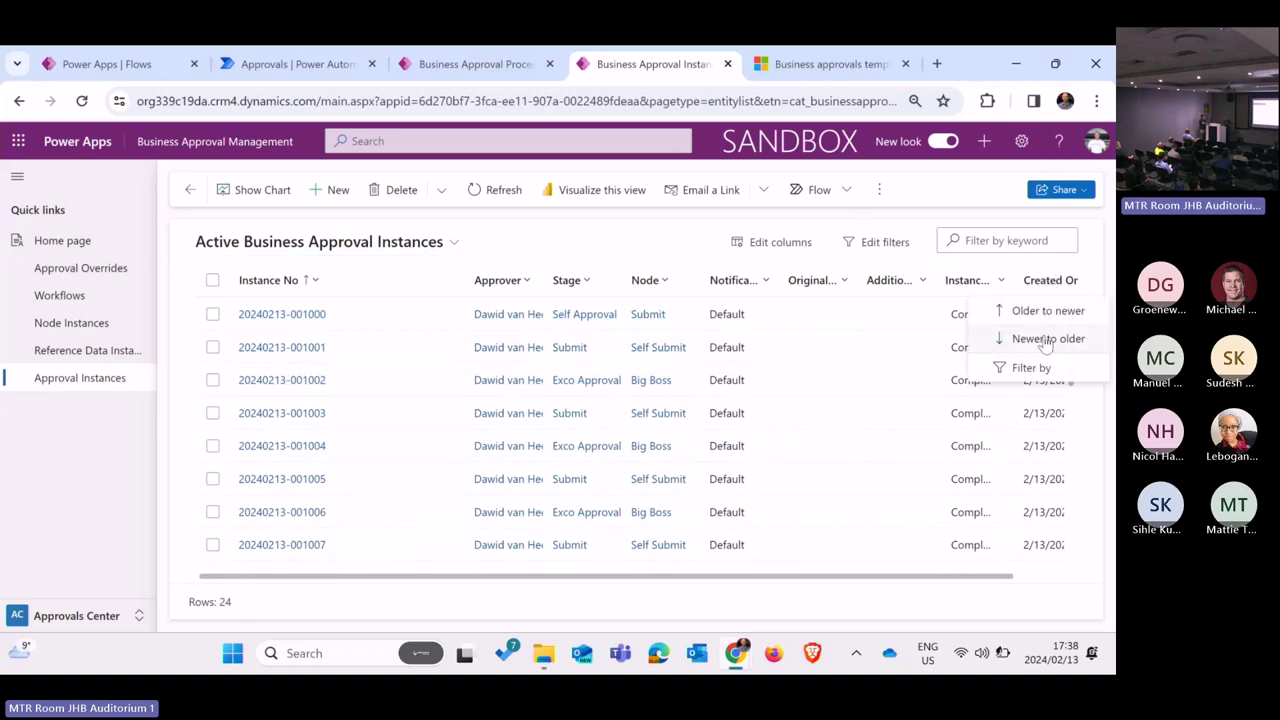
left_click(1044, 338)
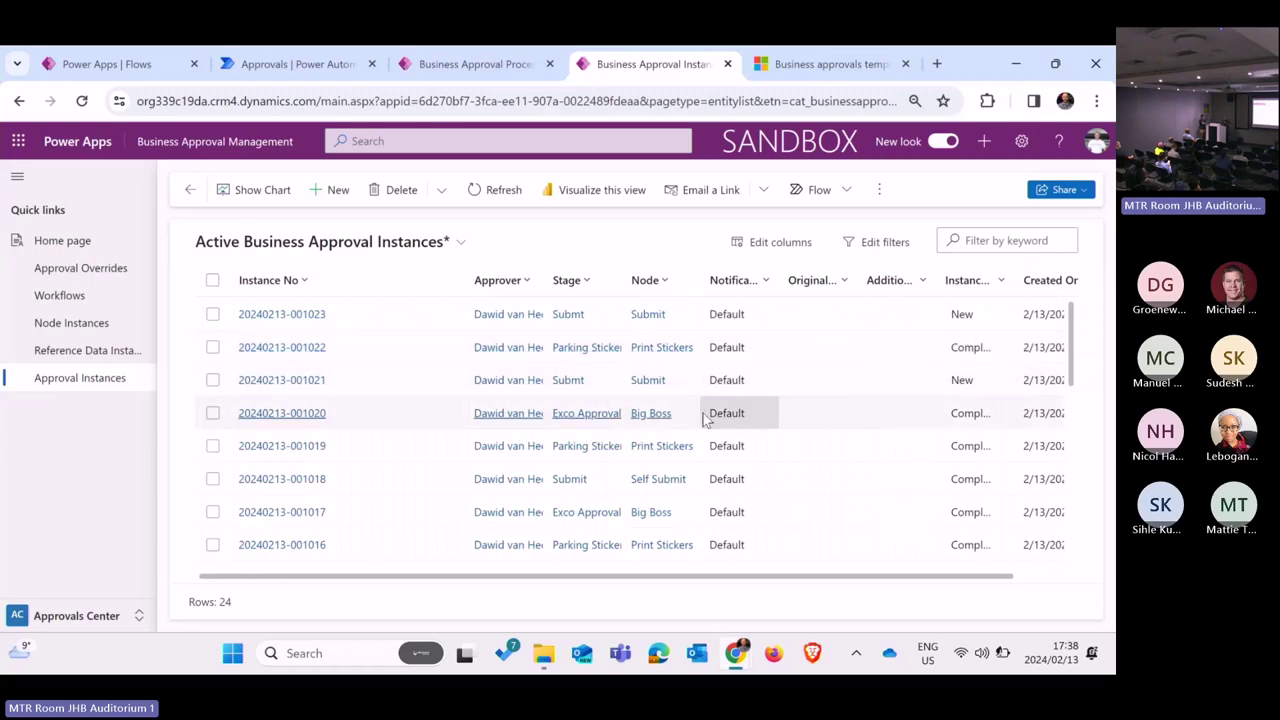
scroll(677, 421, "right", 2)
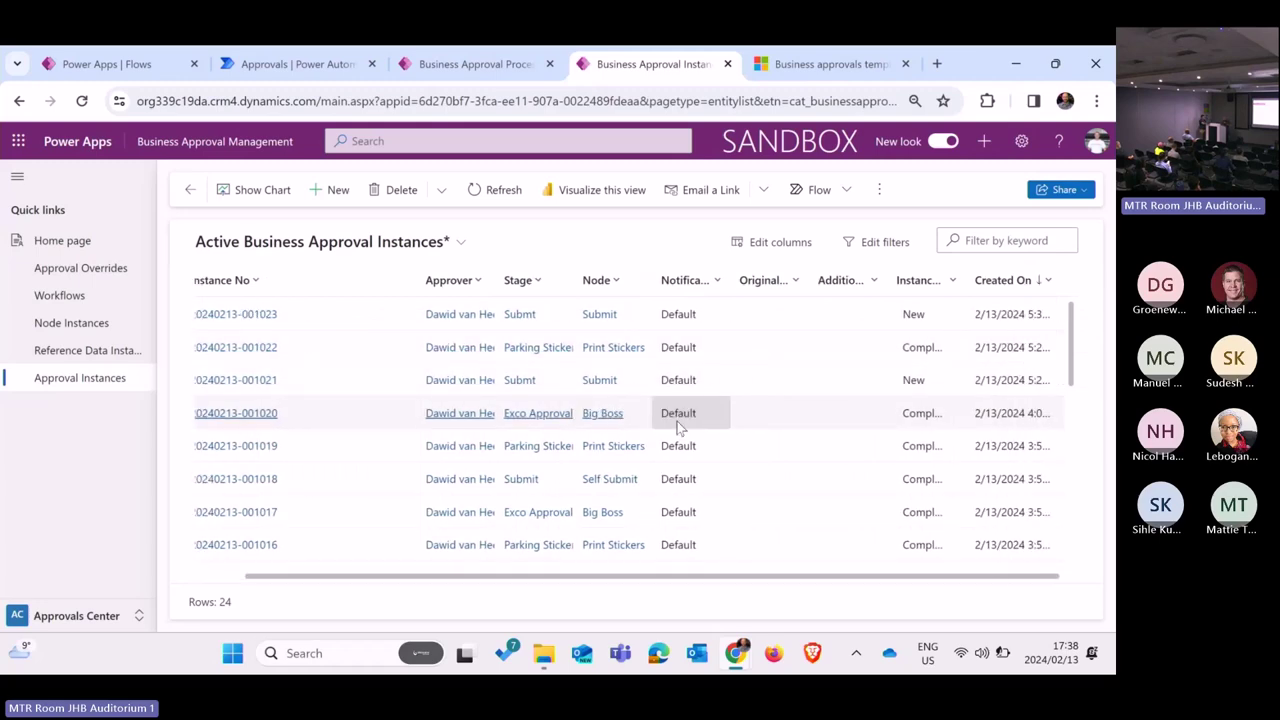
Step: Return to Power Automate's approvals page and recheck it for new approvals
left_click(462, 64)
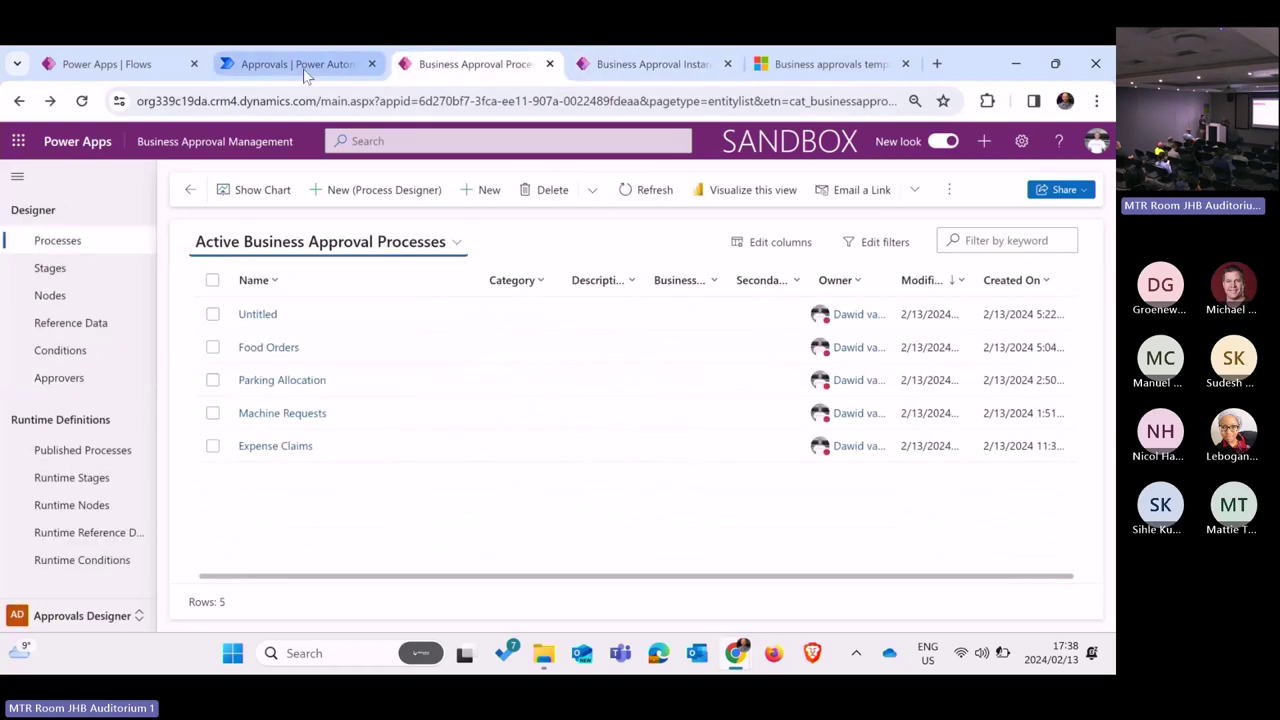
left_click(307, 70)
left_click(82, 103)
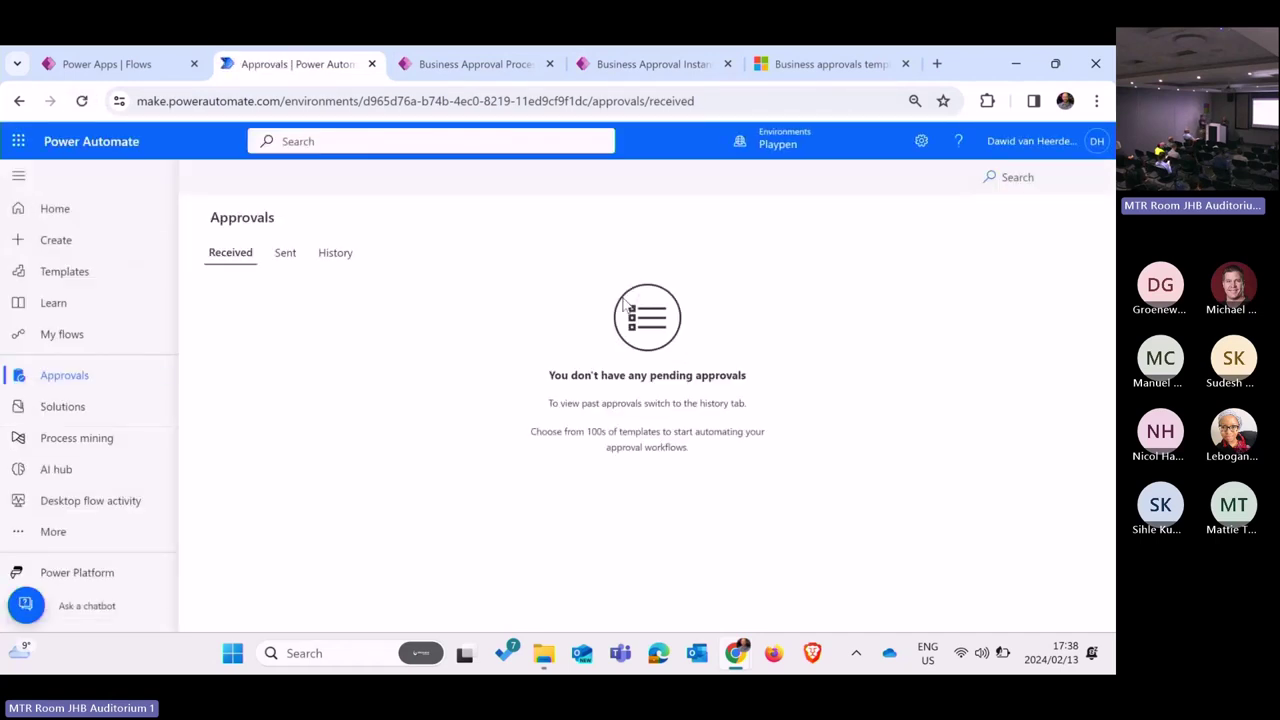
Step: Reload Power Automate's Received approvals page, which still shows no pending approvals
left_click(83, 103)
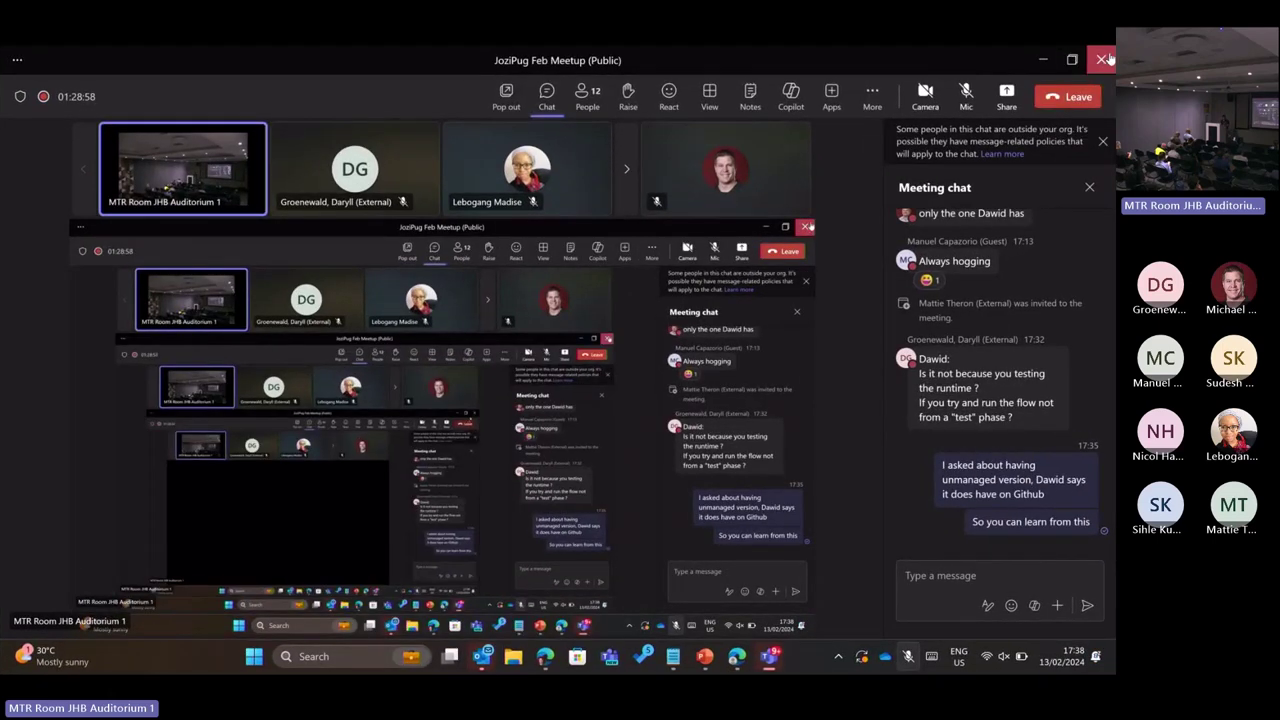
Step: Leave the JoziPug Feb Meetup meeting, minimise Teams, and raise the speaker volume
left_click(1104, 60)
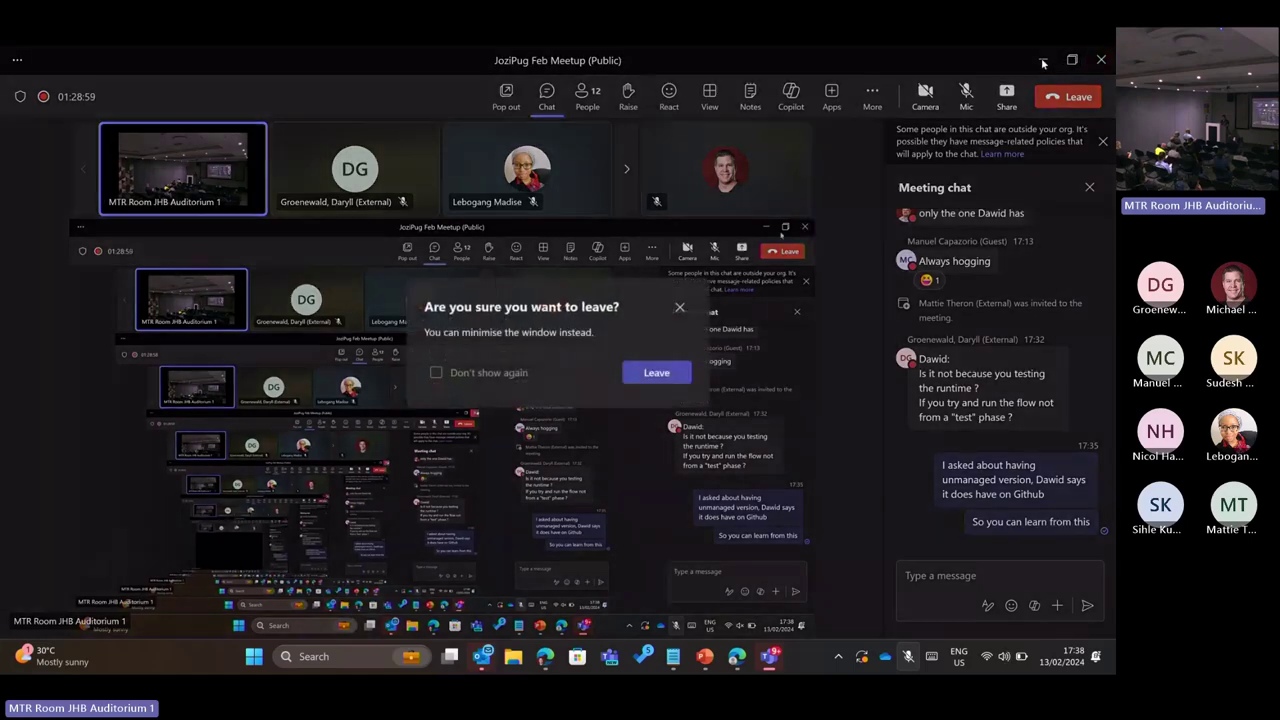
left_click(683, 370)
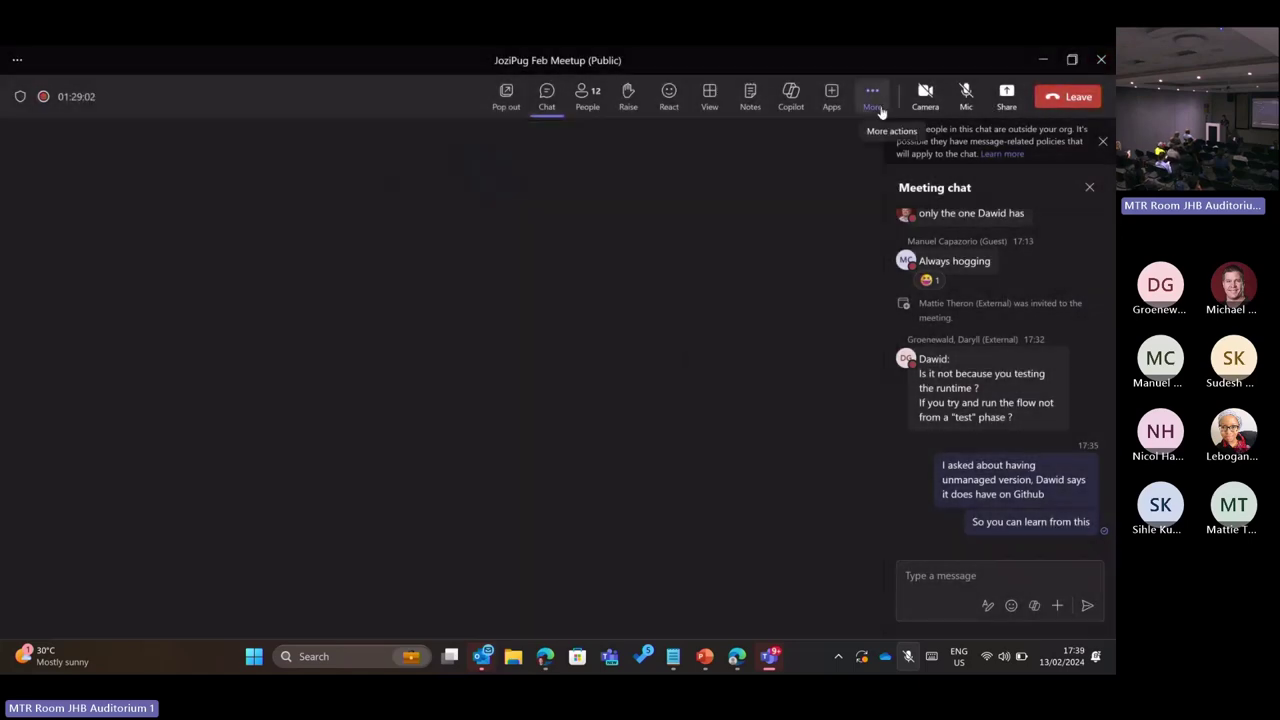
left_click(1044, 60)
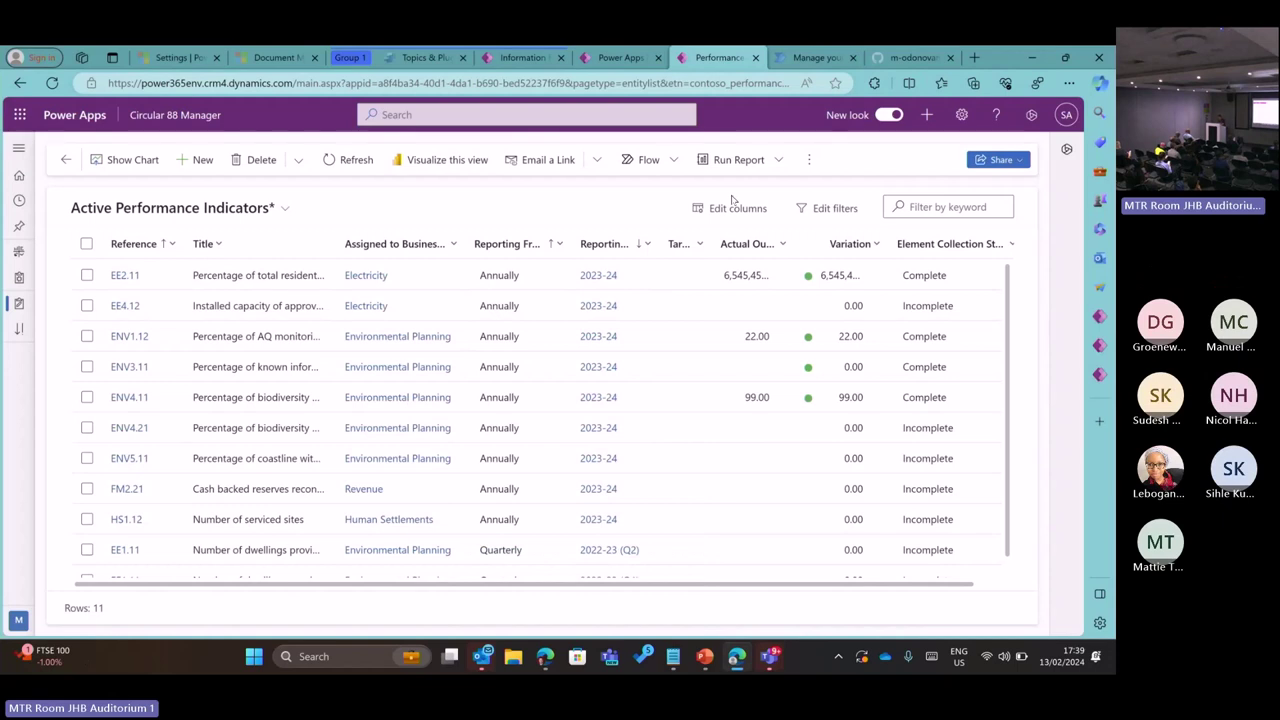
key("XF86AudioRaiseVolume")
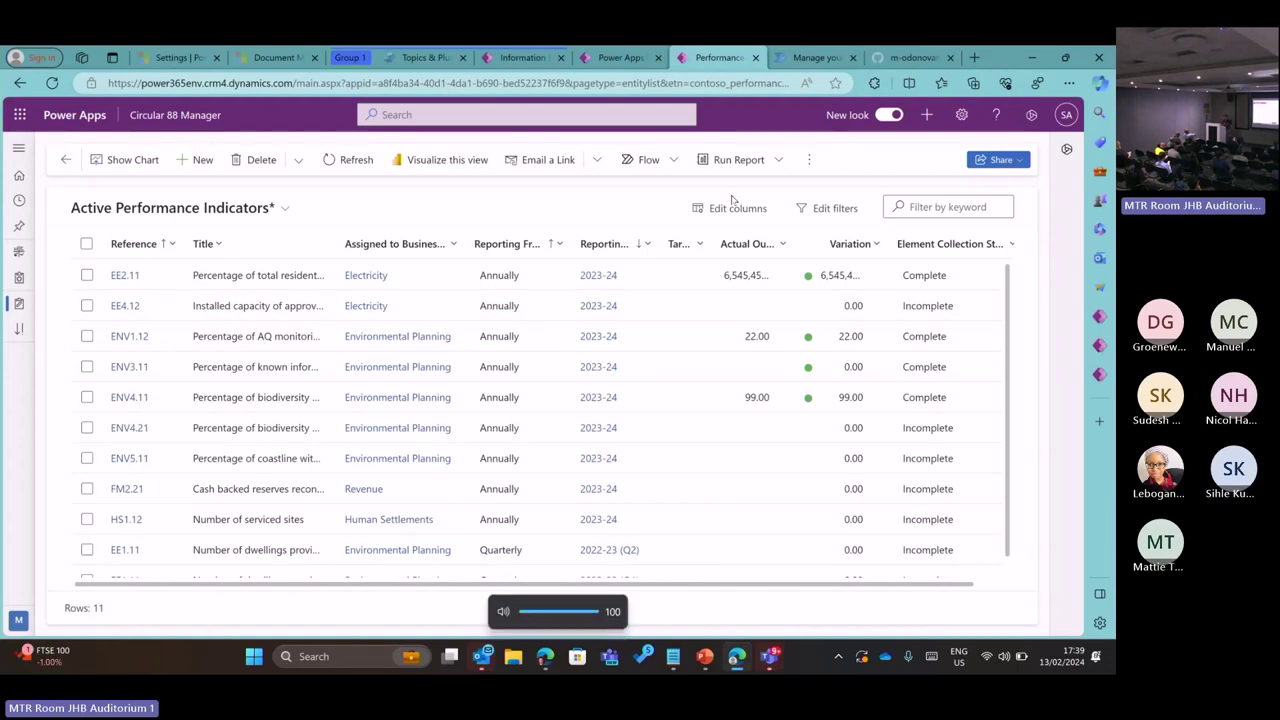